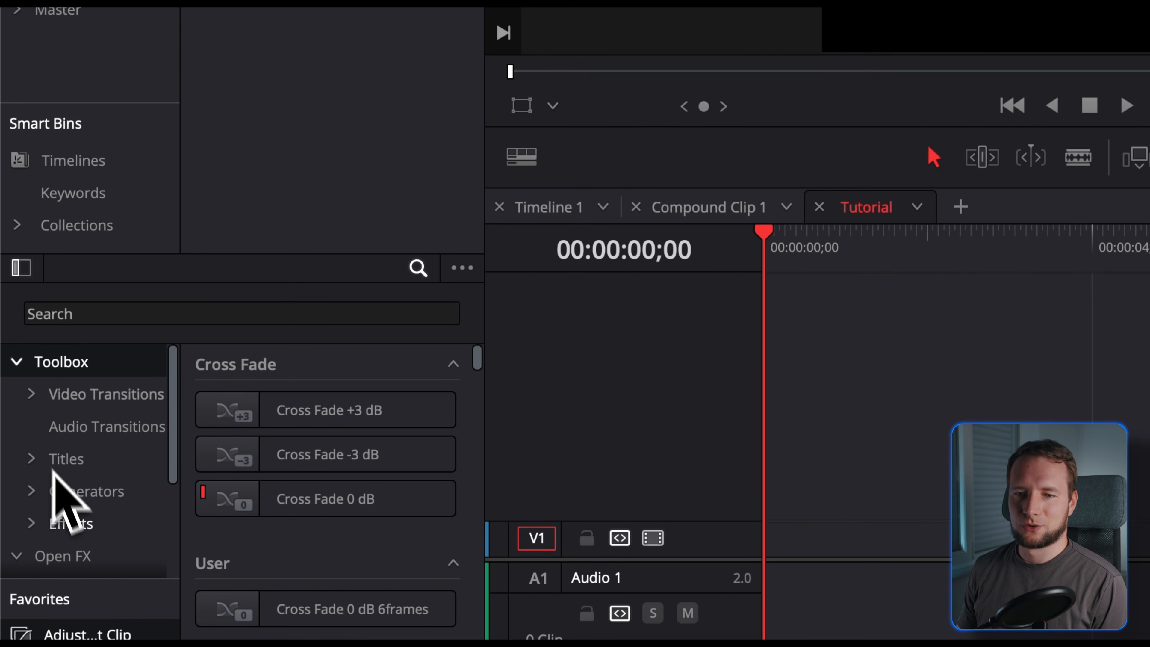
Step: Add an Adjustment Clip at the start of video track V1
click(84, 525)
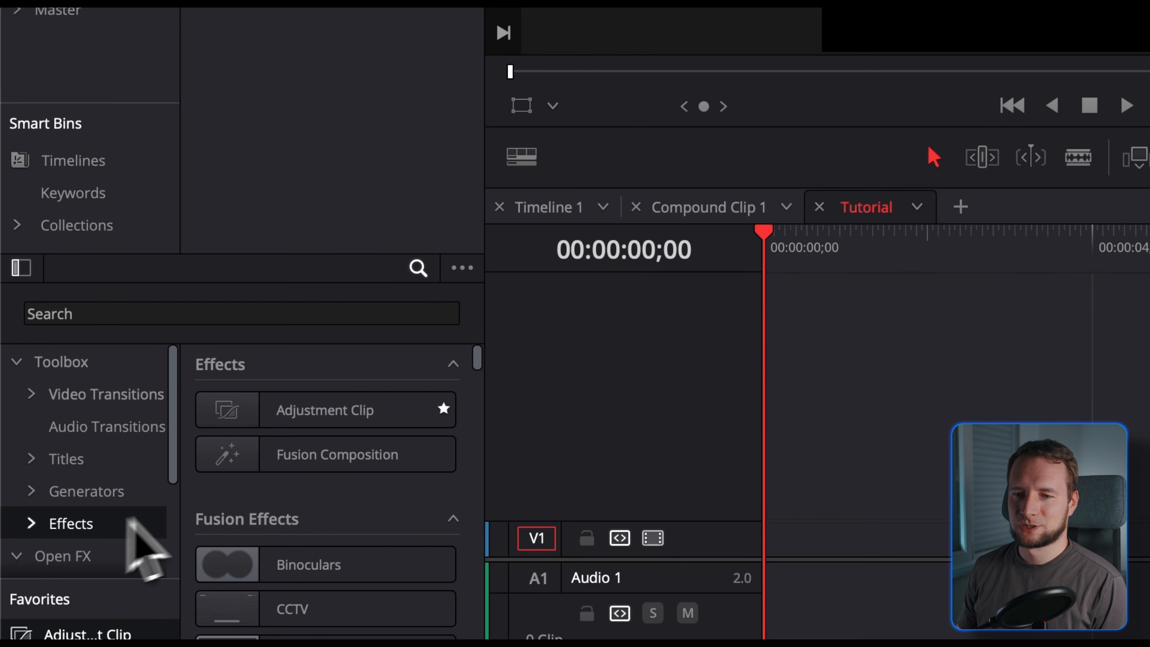
drag(274, 414, 788, 544)
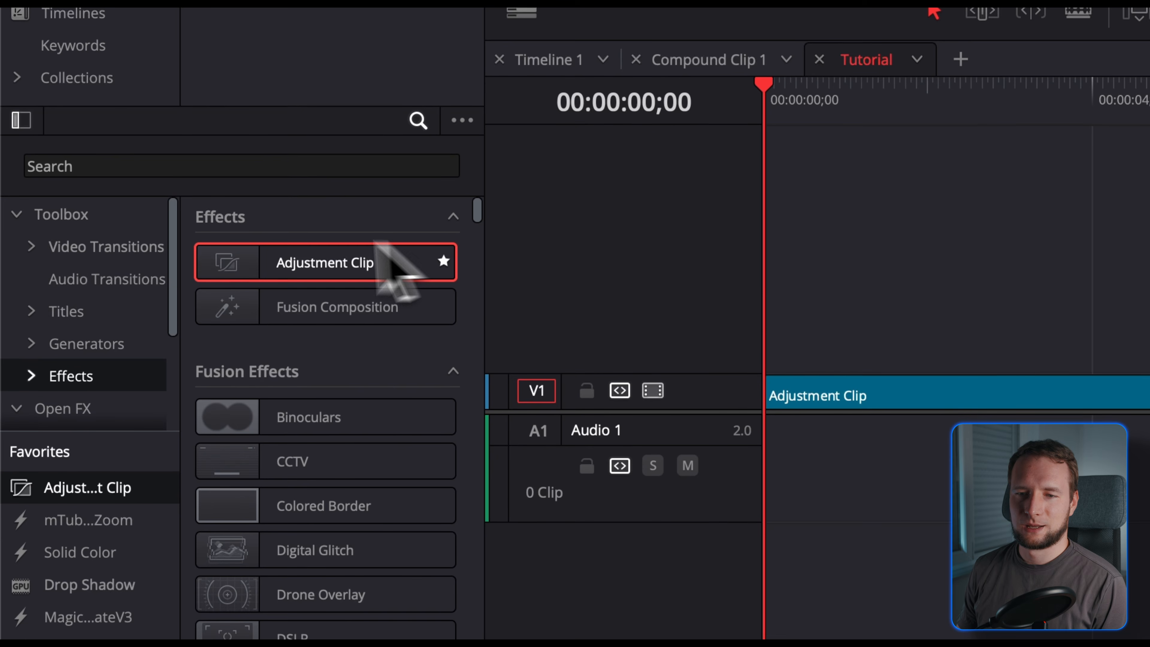
Step: Apply the Grid effect from the Open FX Resolve FX Generate group to the adjustment clip
scroll(113, 344, down, 2)
click(61, 349)
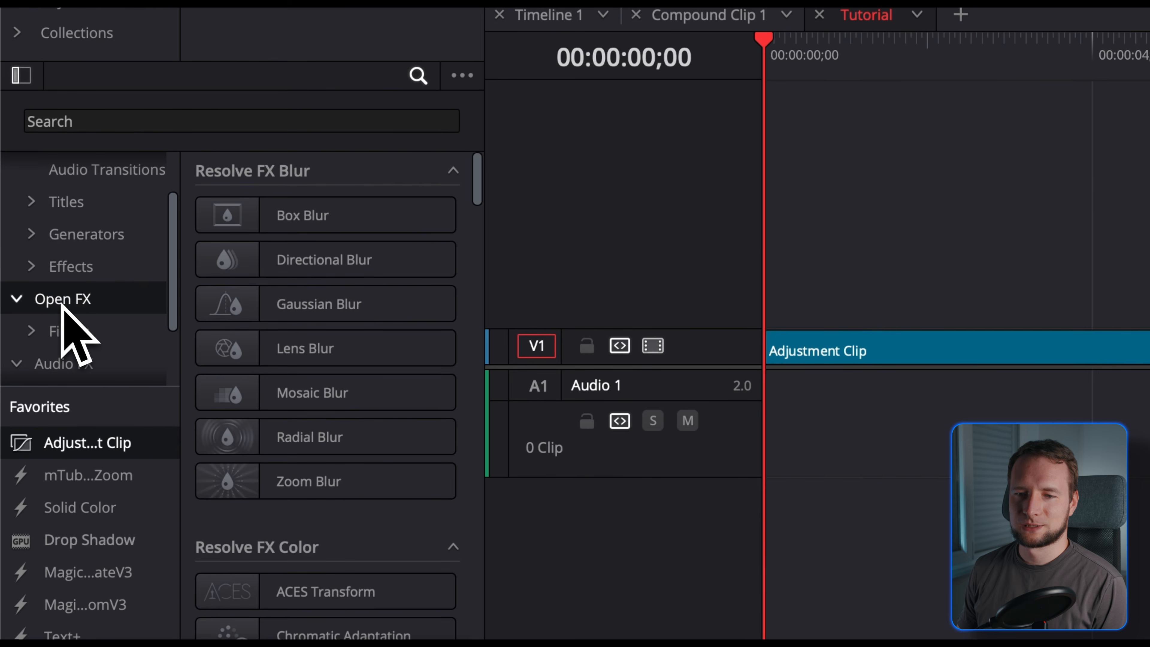
scroll(376, 299, down, 15)
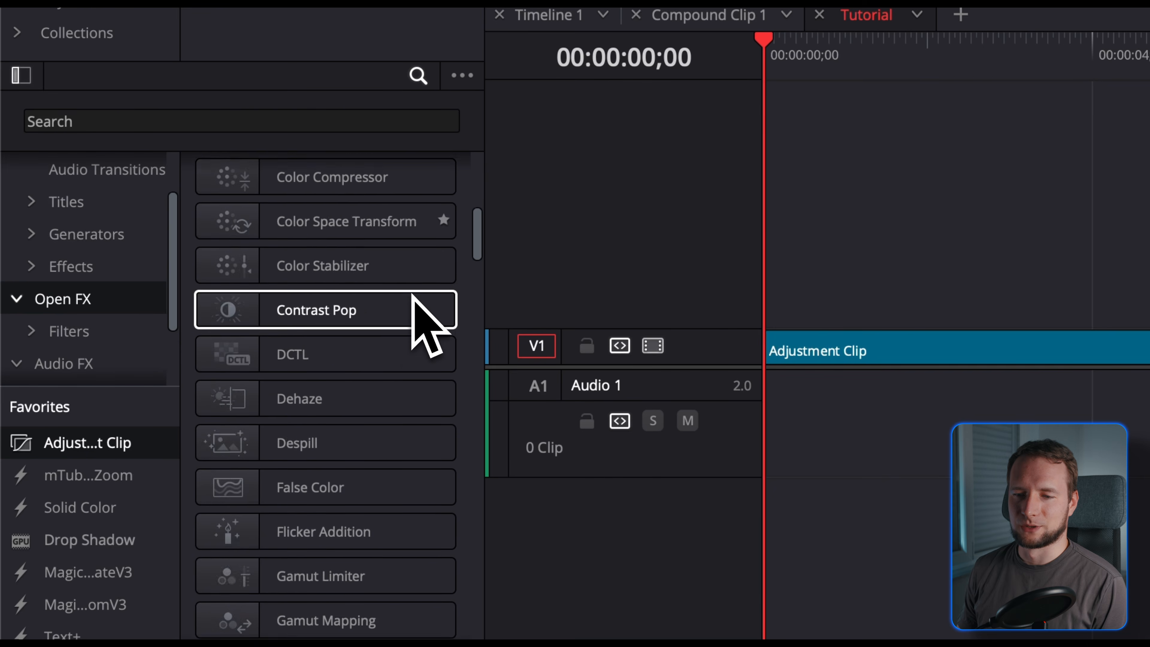
scroll(413, 313, down, 3)
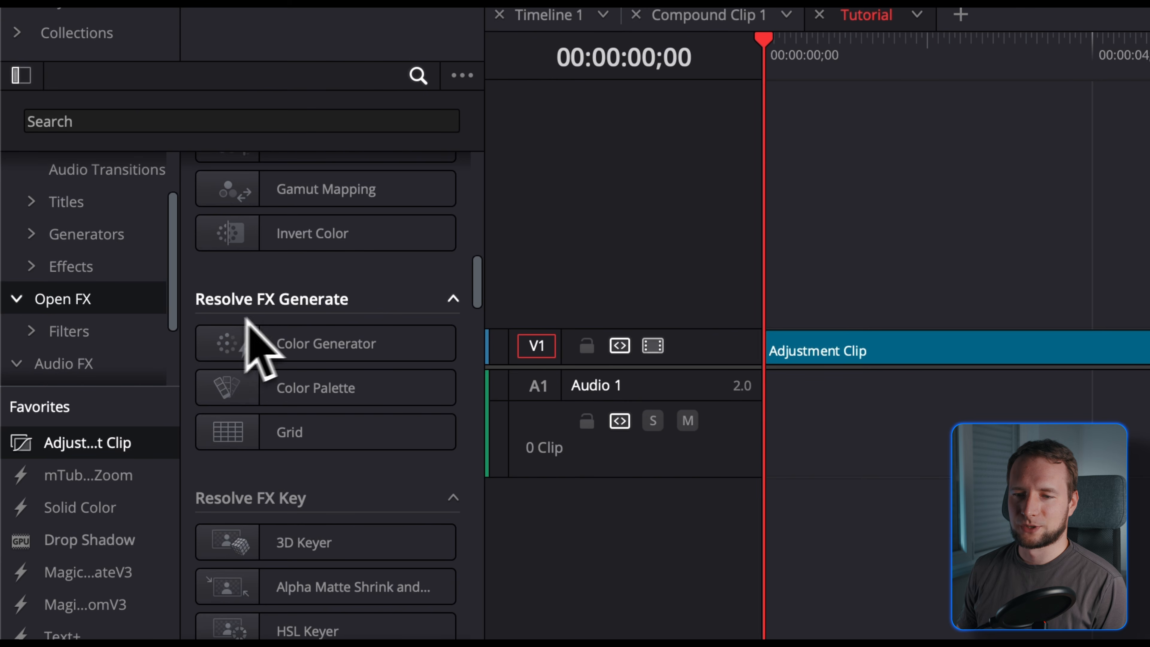
click(272, 415)
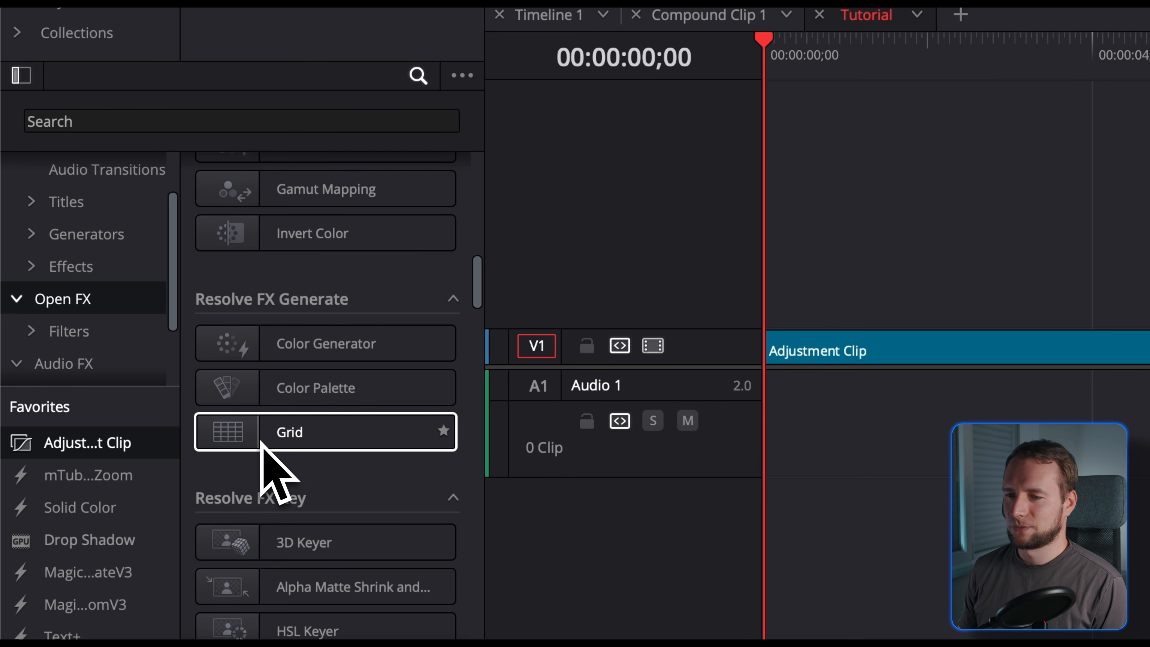
drag(261, 442, 902, 360)
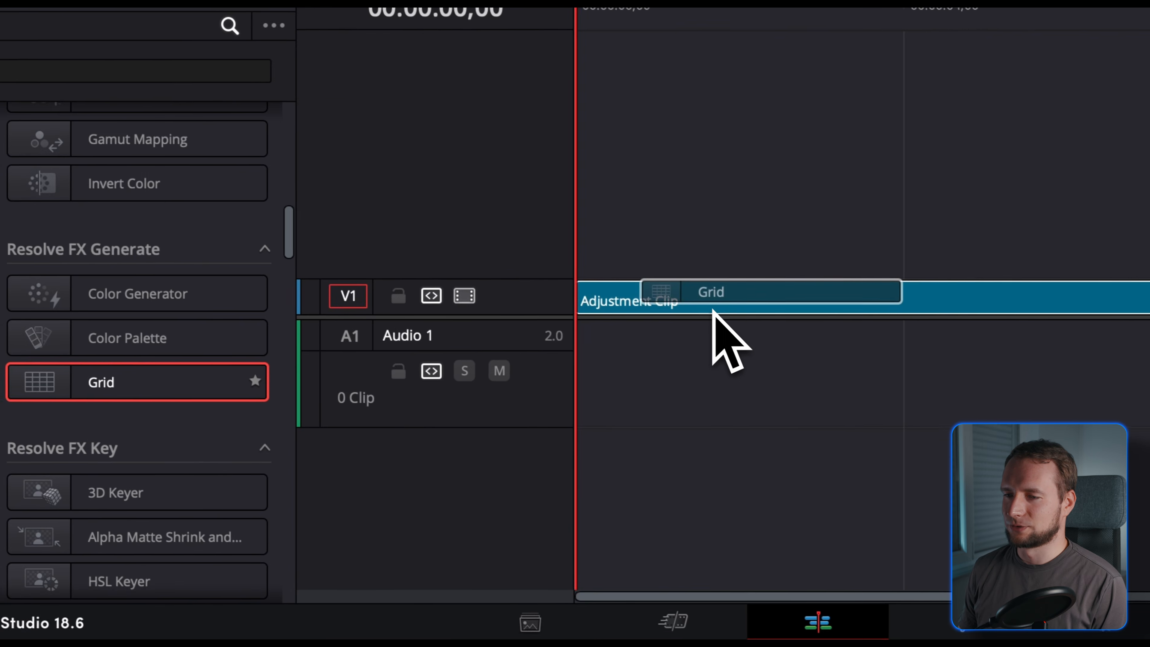
drag(714, 310, 709, 312)
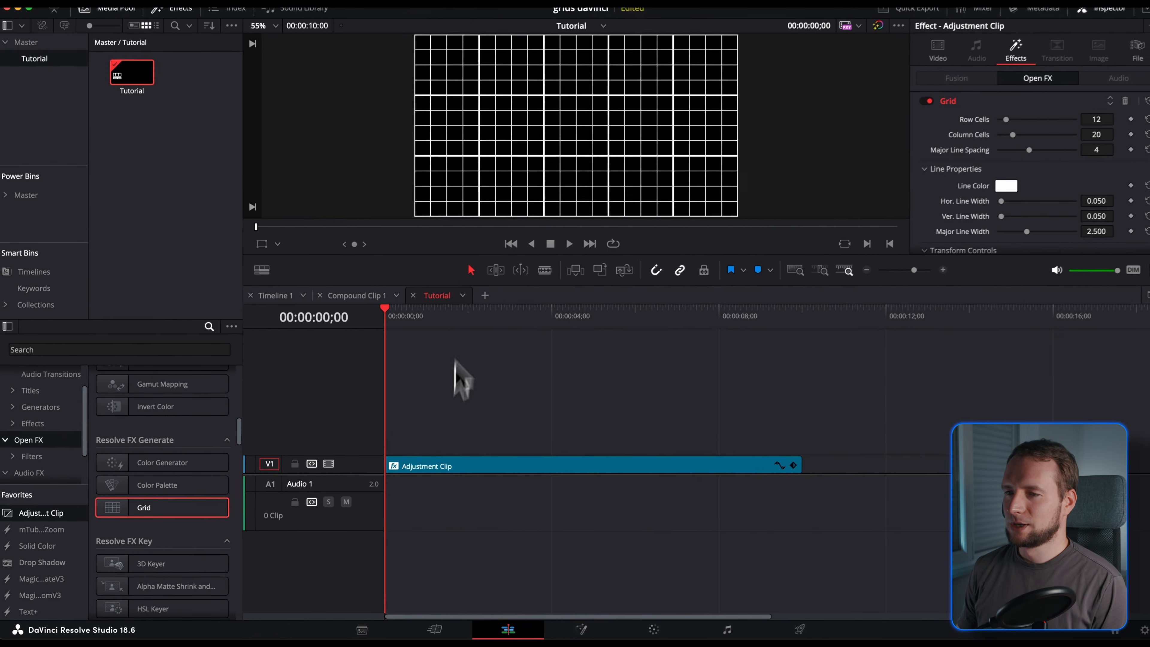
Step: Set the Grid effect's Major Line Spacing to 0 and its Row Cells to 10
click(442, 317)
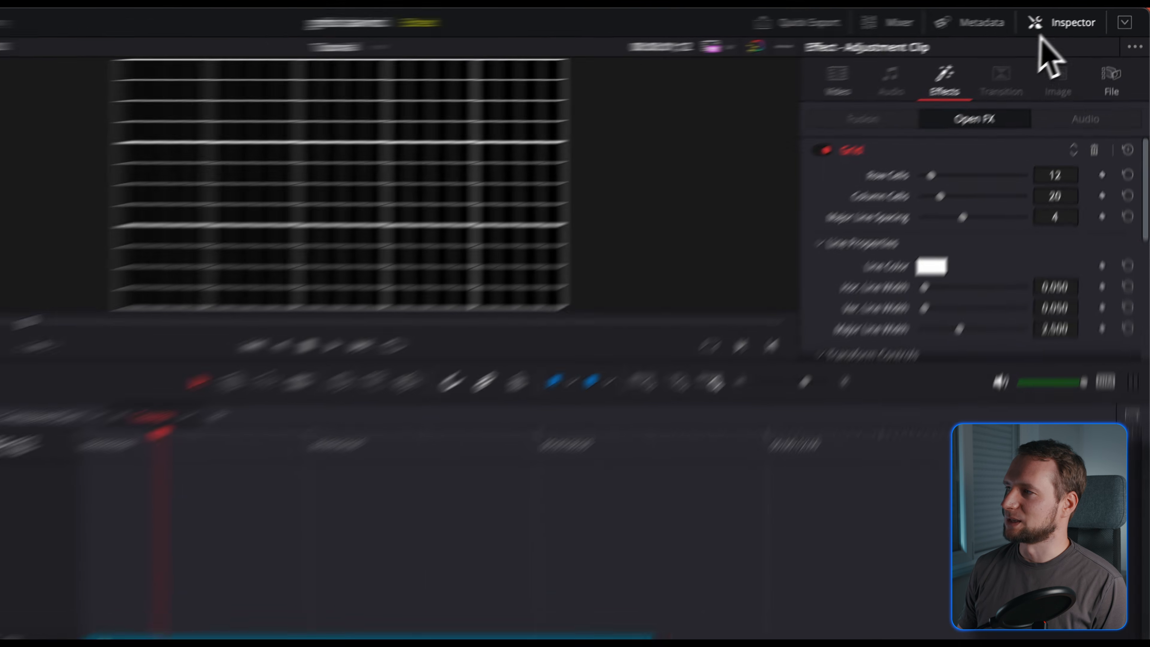
click(1091, 20)
click(1091, 19)
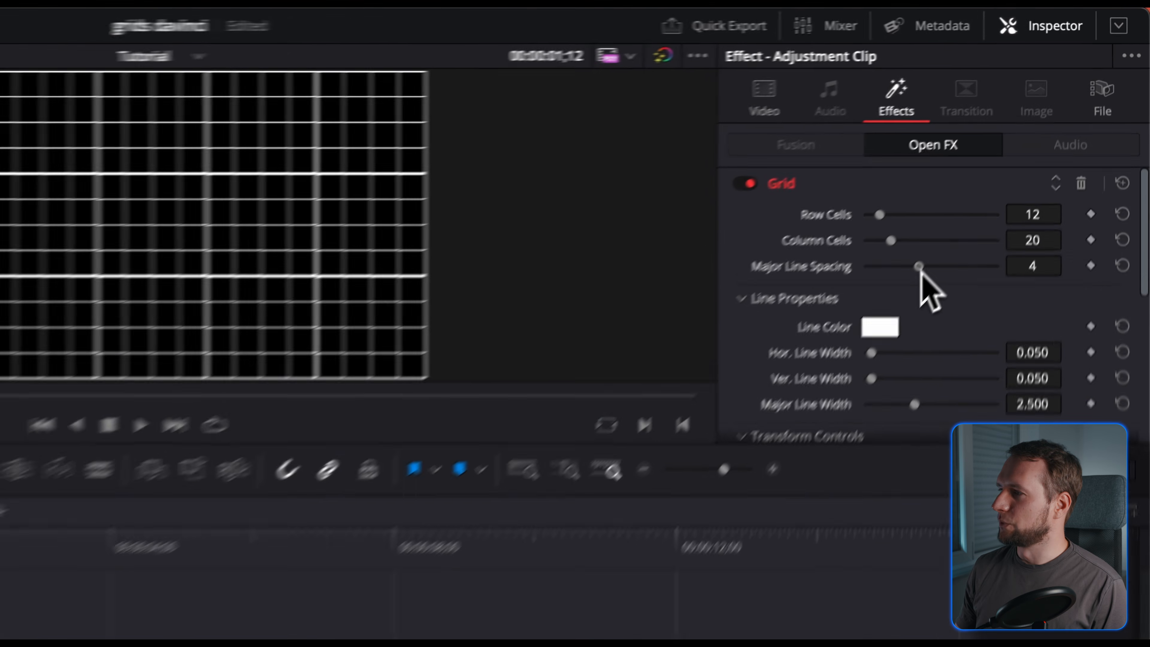
drag(1016, 159, 971, 159)
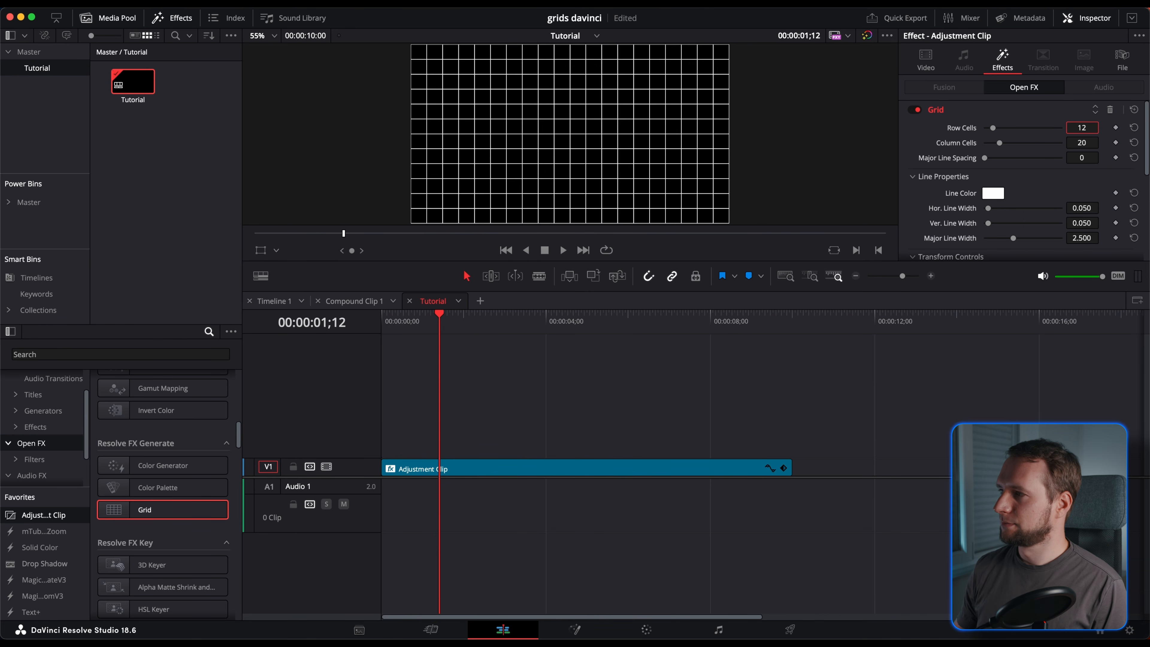
key(Return)
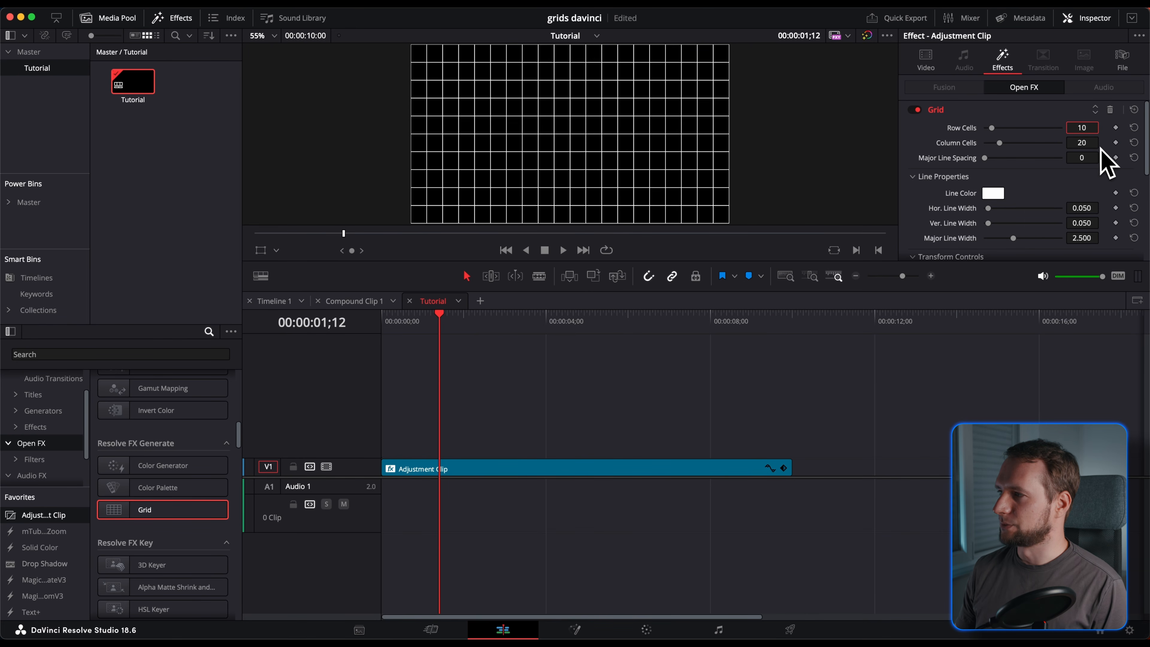
Step: Fade the grid by reducing the Grid effect's Global Blend to 0.279
scroll(950, 186, down, 2)
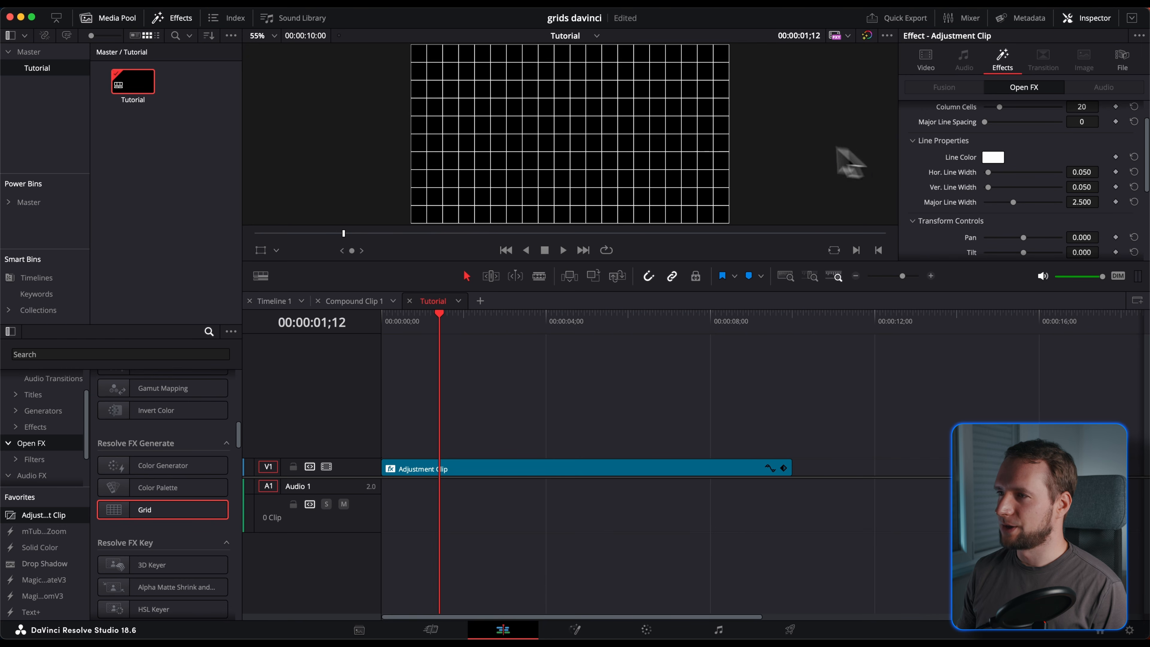
scroll(940, 183, down, 4)
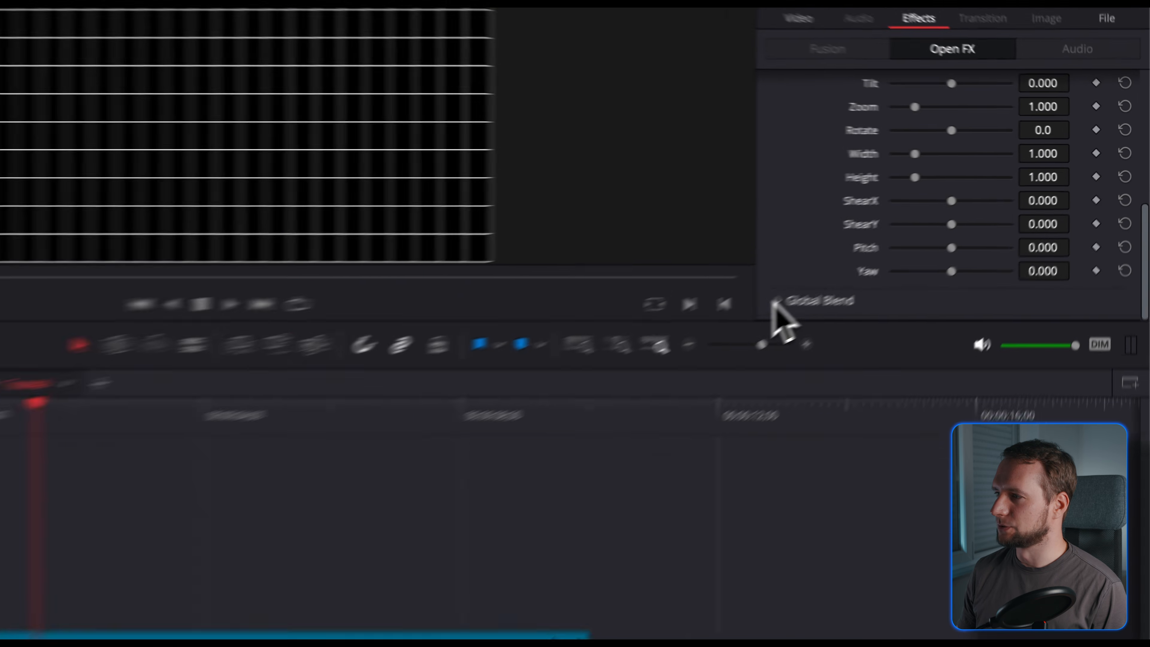
click(919, 247)
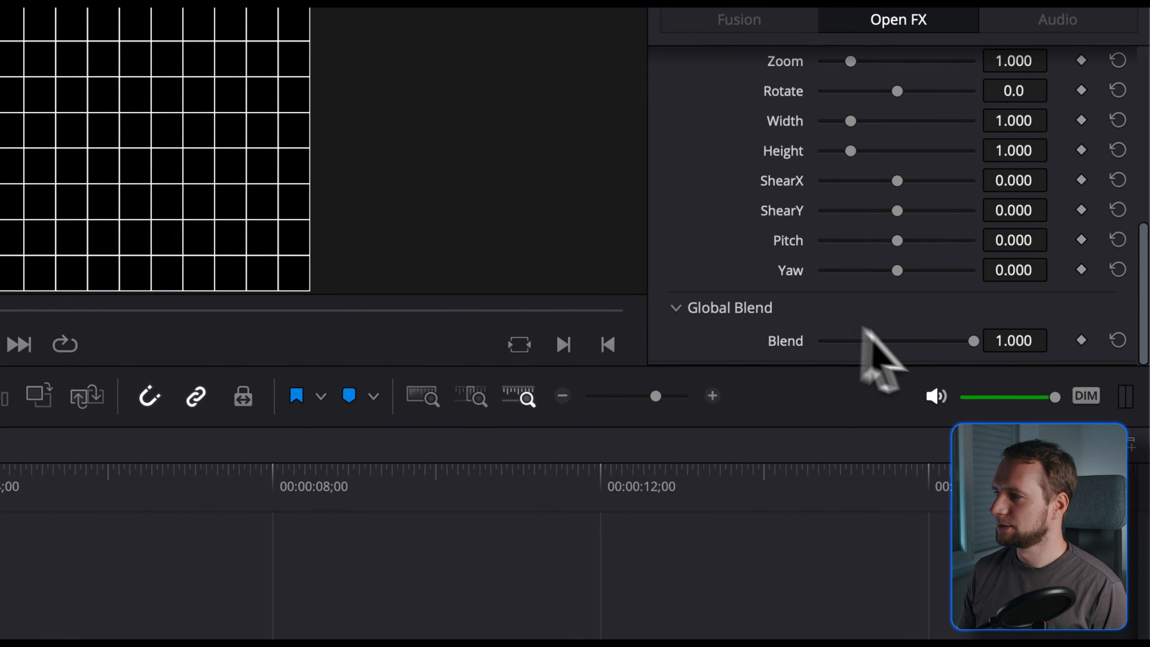
drag(971, 352, 853, 348)
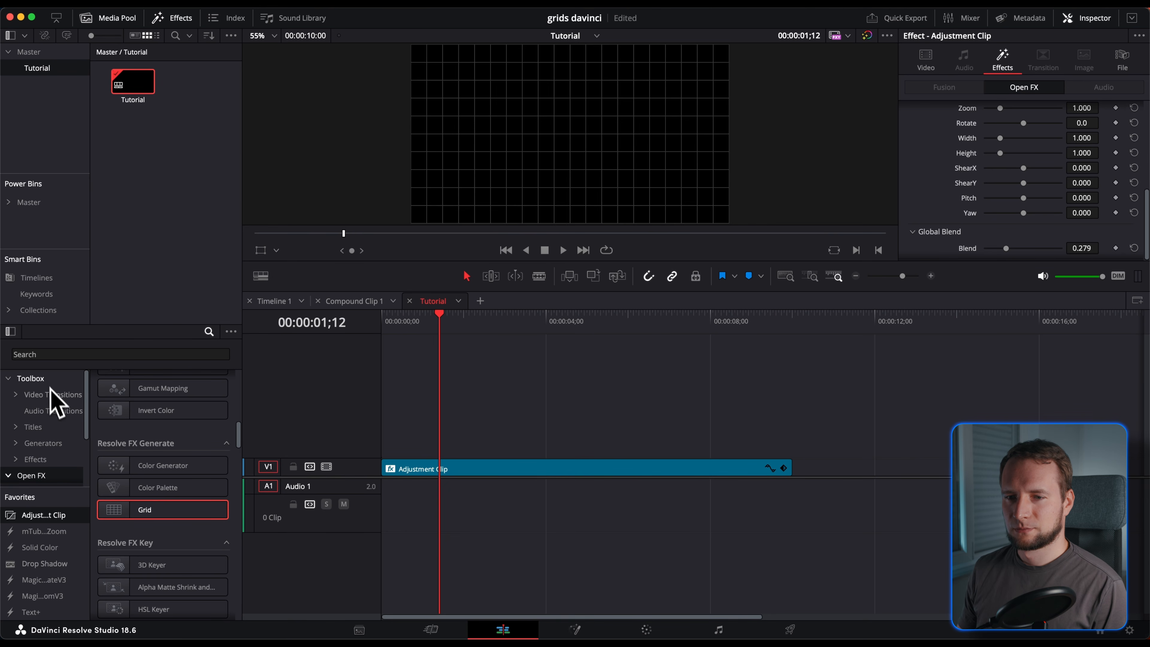
Step: Search the effects for "trans" and apply the Resolve FX Transform effect to the adjustment clip
click(51, 354)
text(trans)
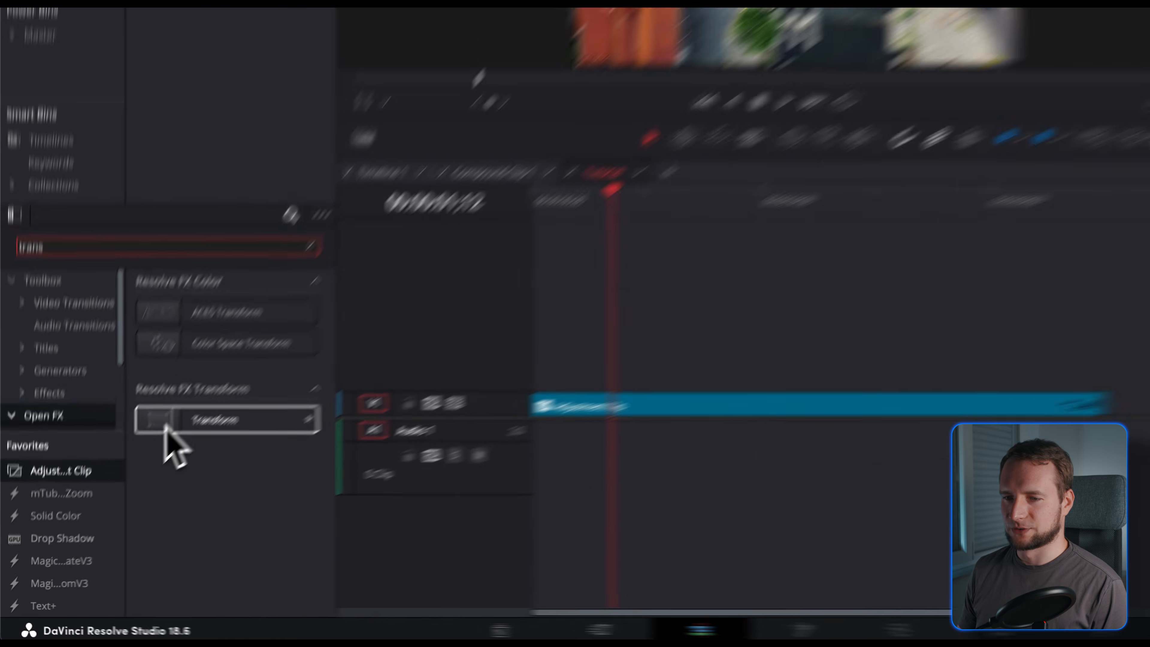
drag(165, 428, 679, 405)
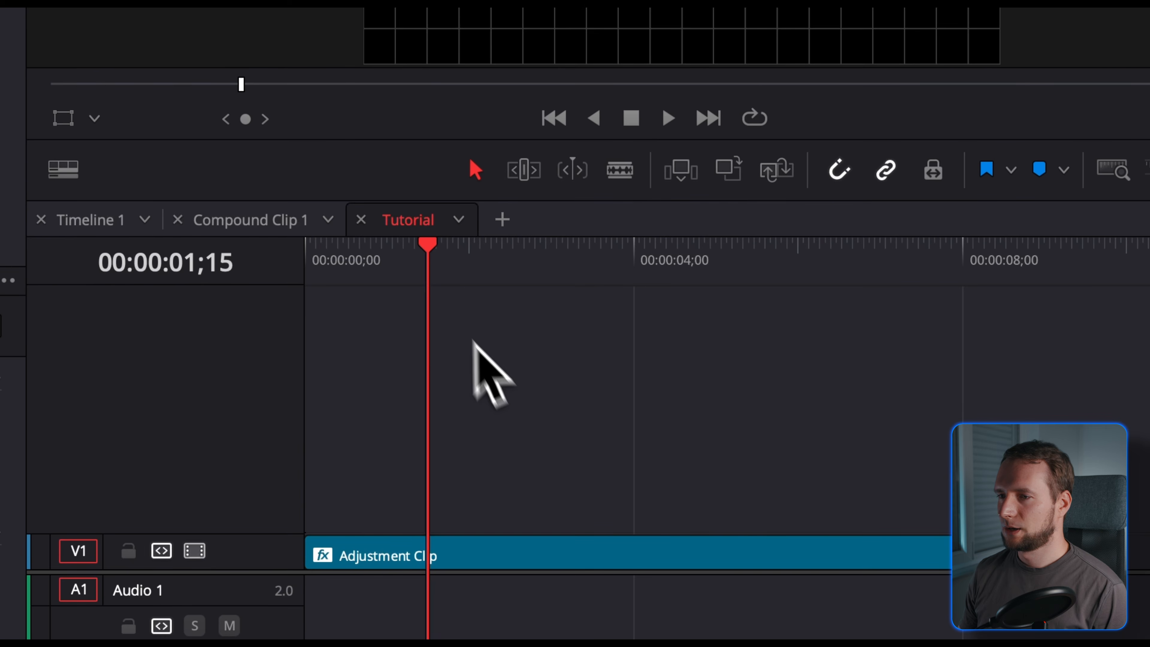
Step: Animate the Transform effect's Position Y with keyframes from 0.000 at the clip's start to 0.150 at 00:00:10;00
click(381, 320)
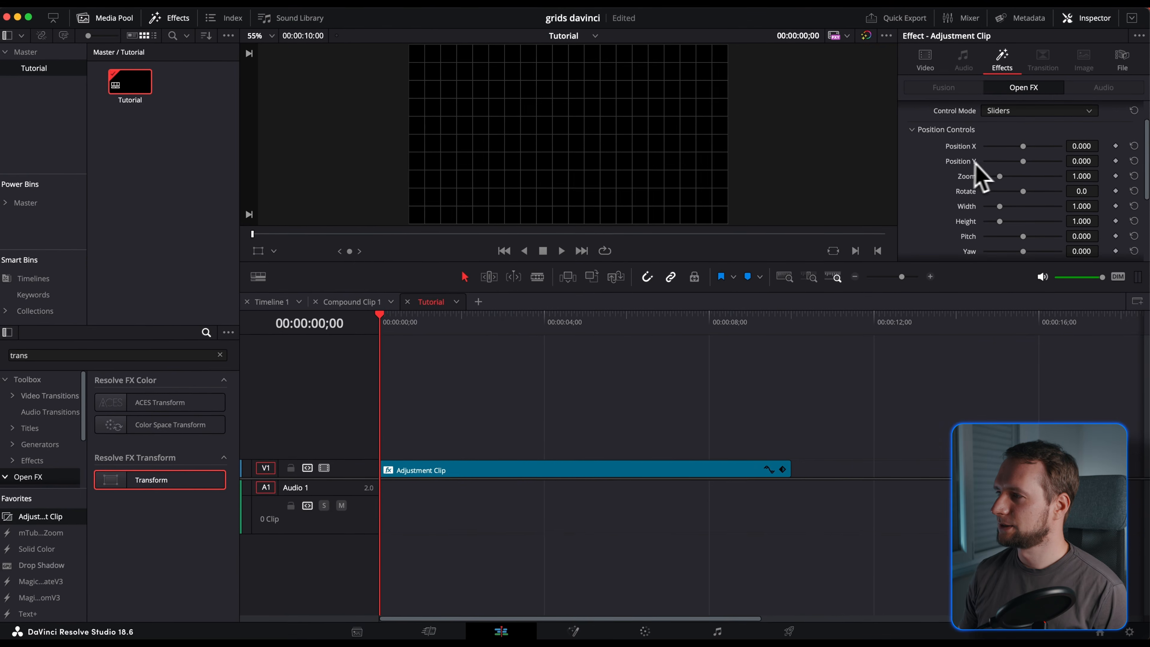
click(1116, 161)
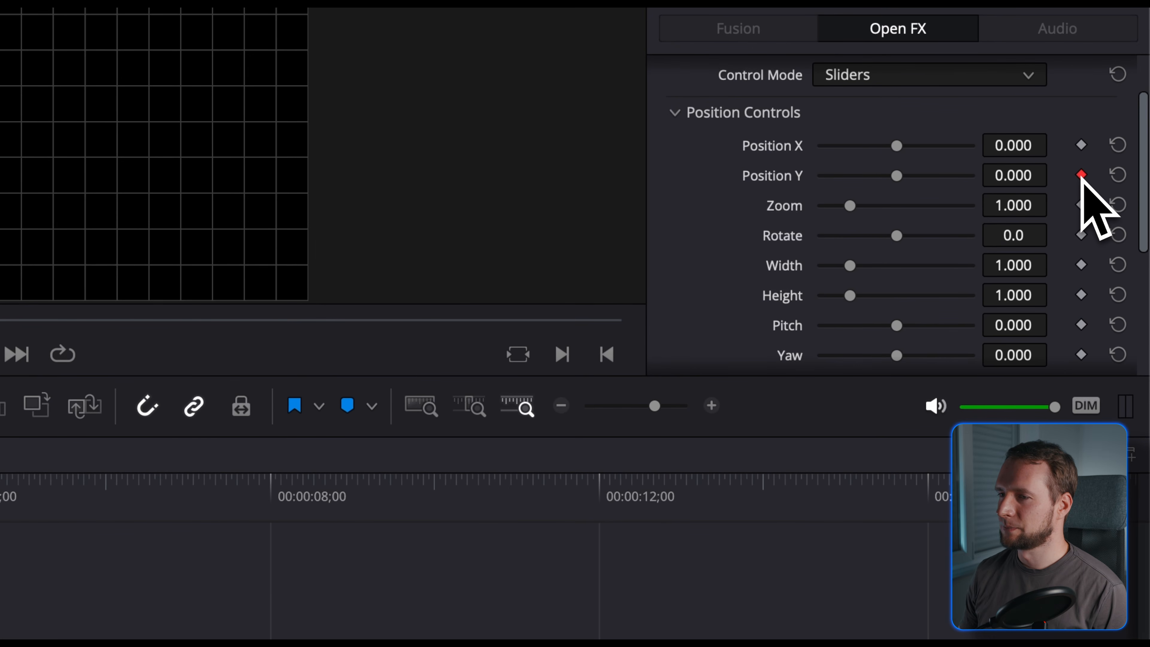
click(406, 504)
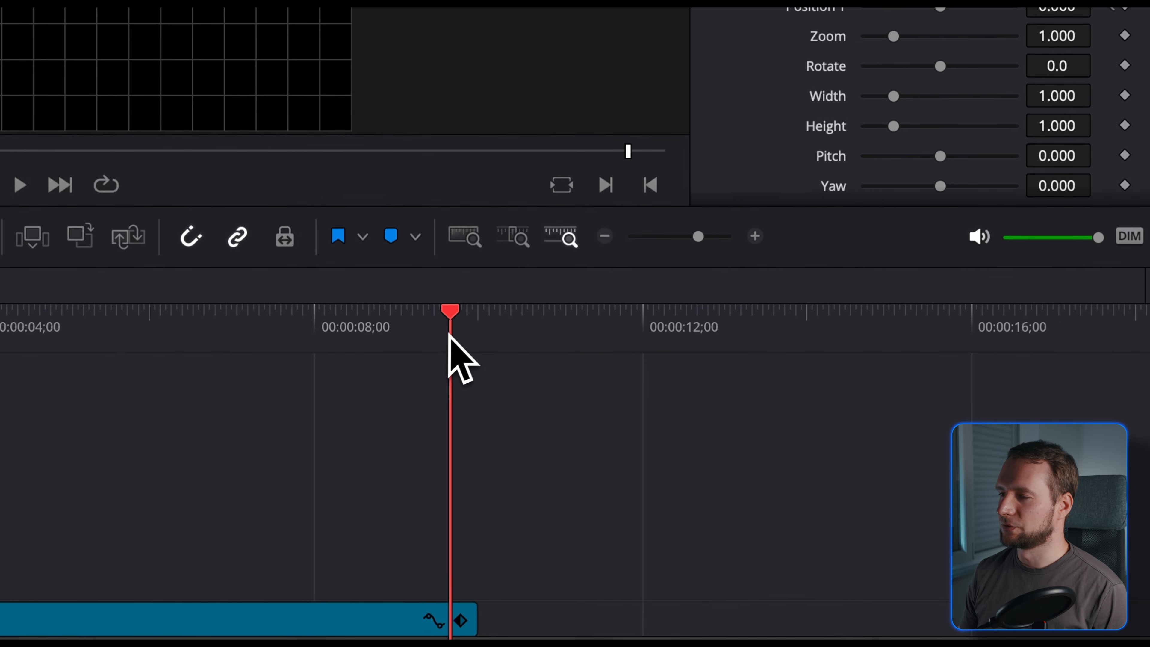
drag(448, 333, 470, 334)
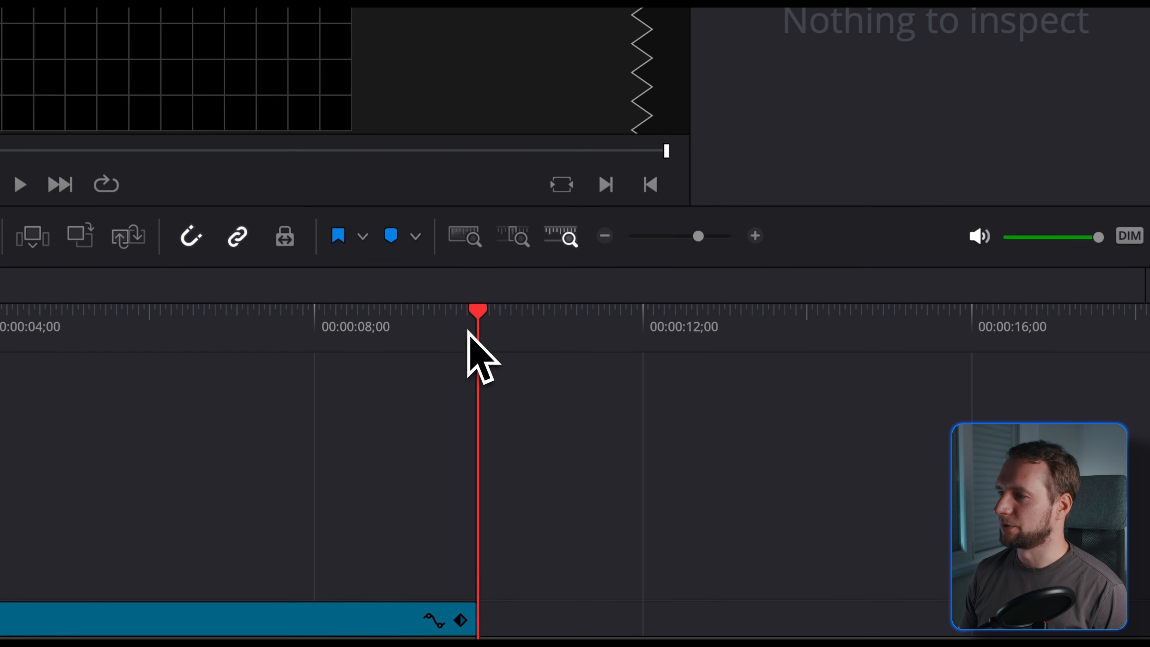
click(292, 618)
scroll(862, 290, down, 10)
click(778, 419)
scroll(825, 317, down, 5)
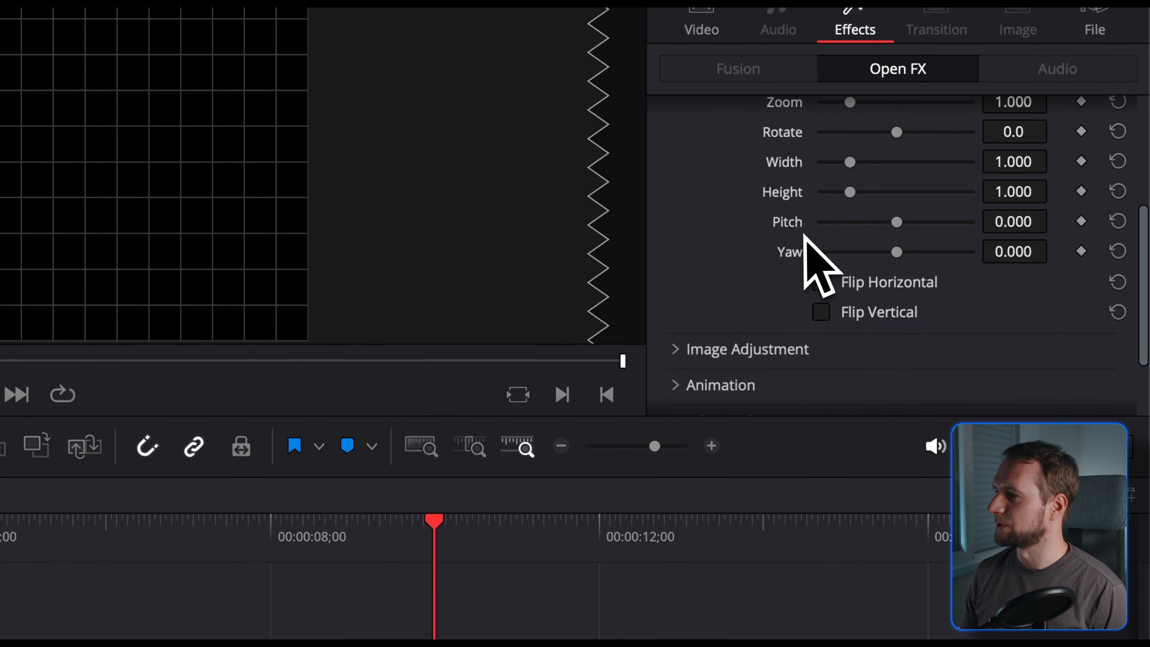
scroll(816, 257, up, 4)
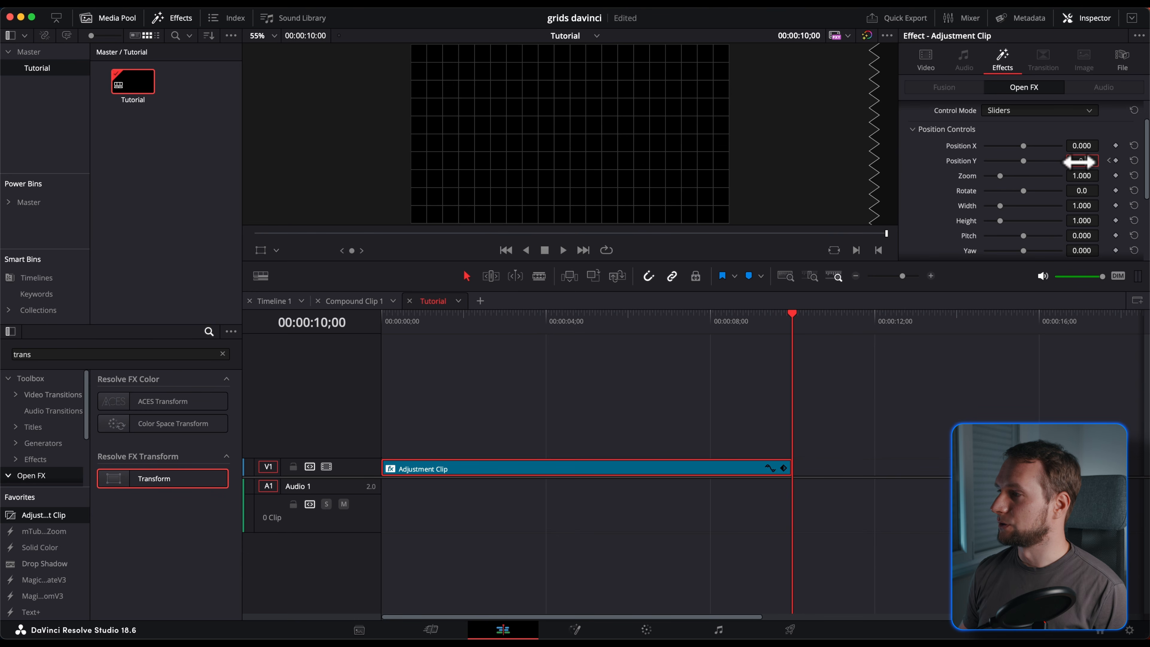
drag(1079, 161, 1080, 161)
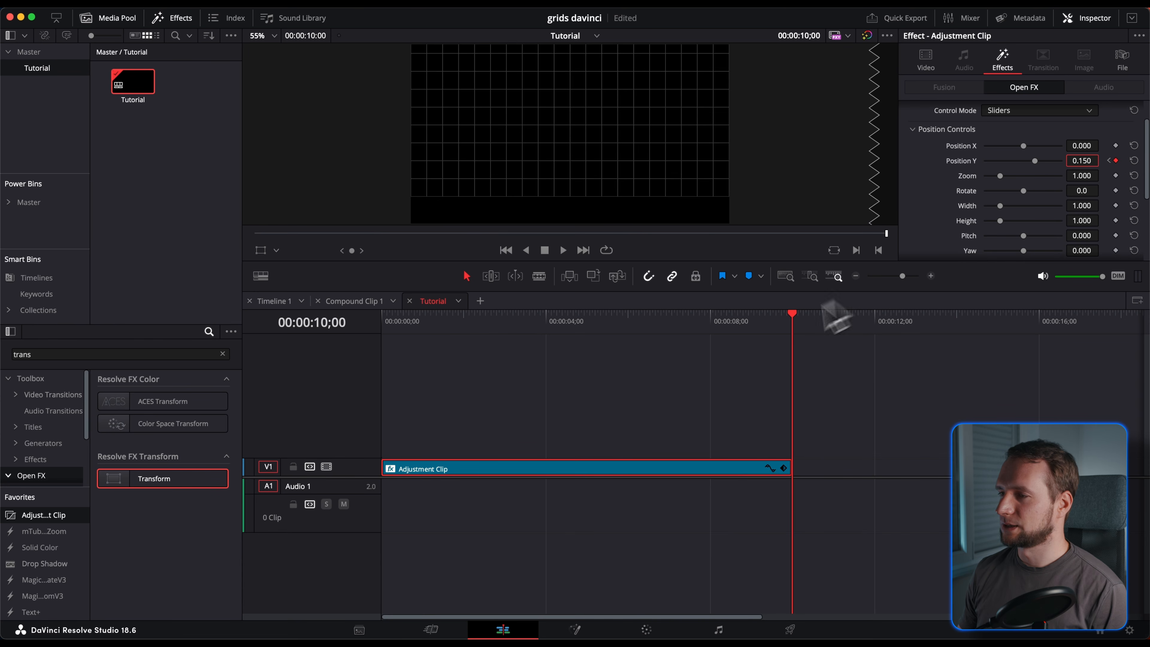
Step: Play the adjustment clip from its start to check the grid's vertical movement
drag(793, 318, 431, 325)
drag(431, 326, 381, 326)
key(space)
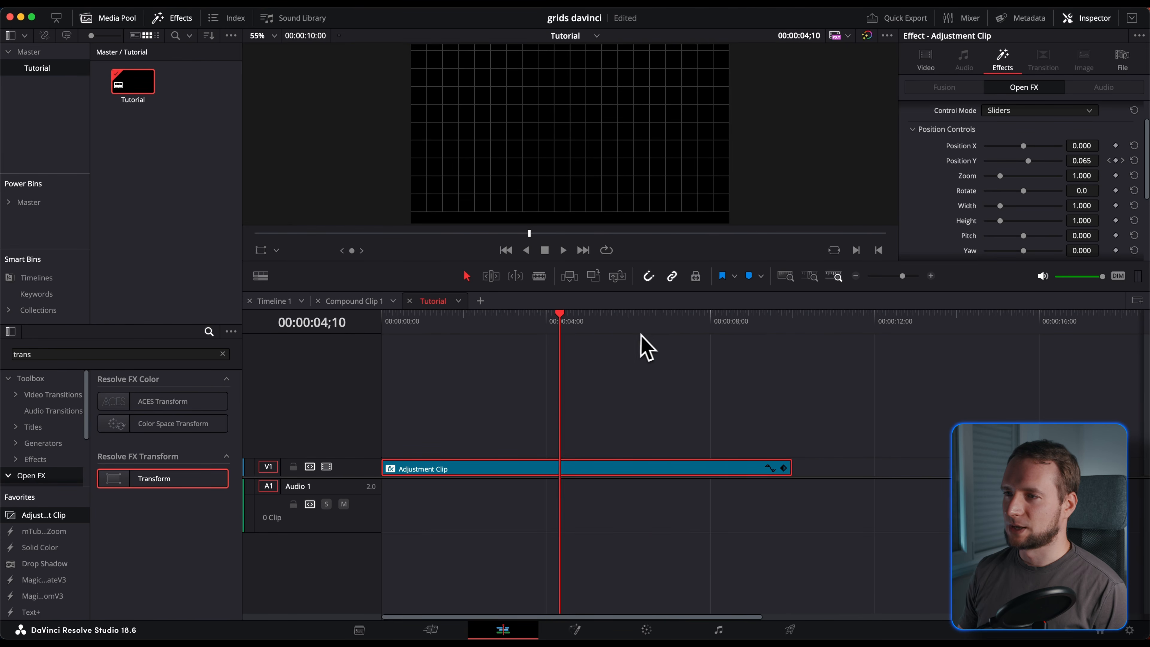
Step: Try raising Position Y at the clip's end to about 0.58 and play the faster grid movement from the start
drag(645, 346, 790, 346)
mouse_move(1083, 162)
mouse_down()
mouse_move(1137, 161)
mouse_move(1103, 160)
mouse_up()
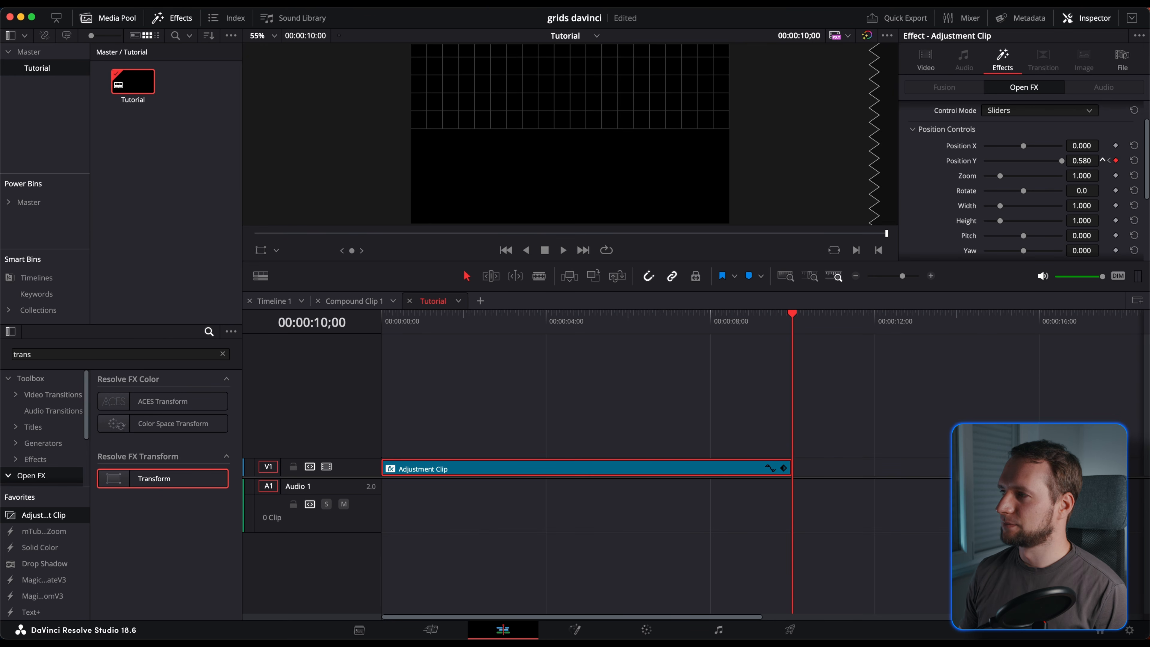
click(387, 331)
key(space)
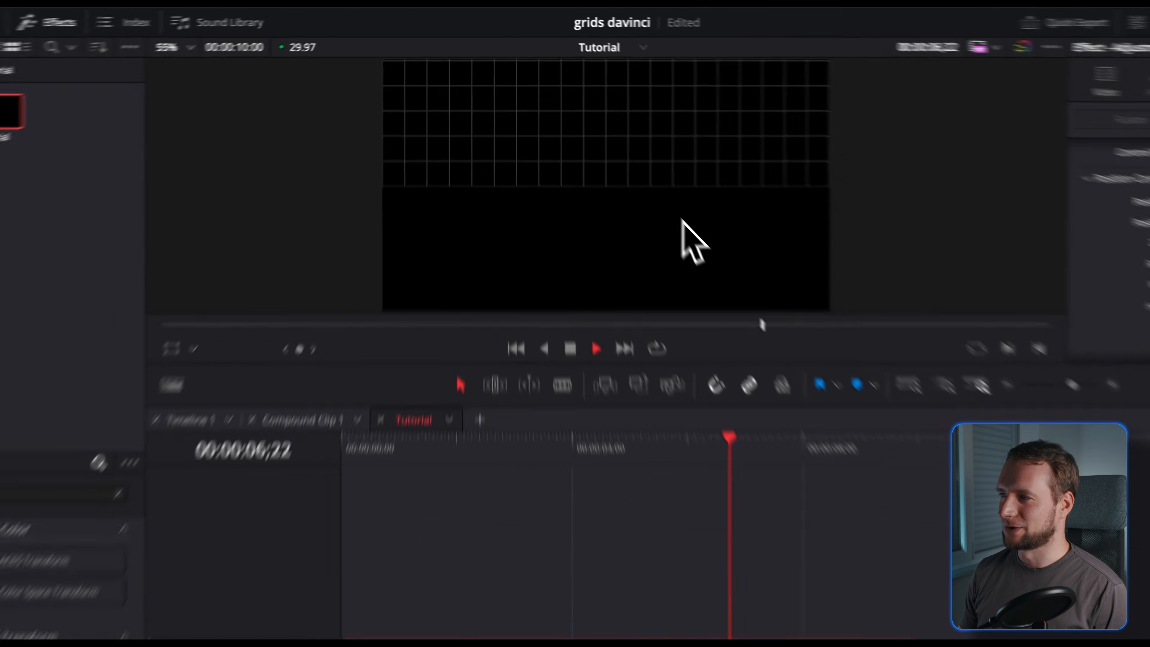
key(space)
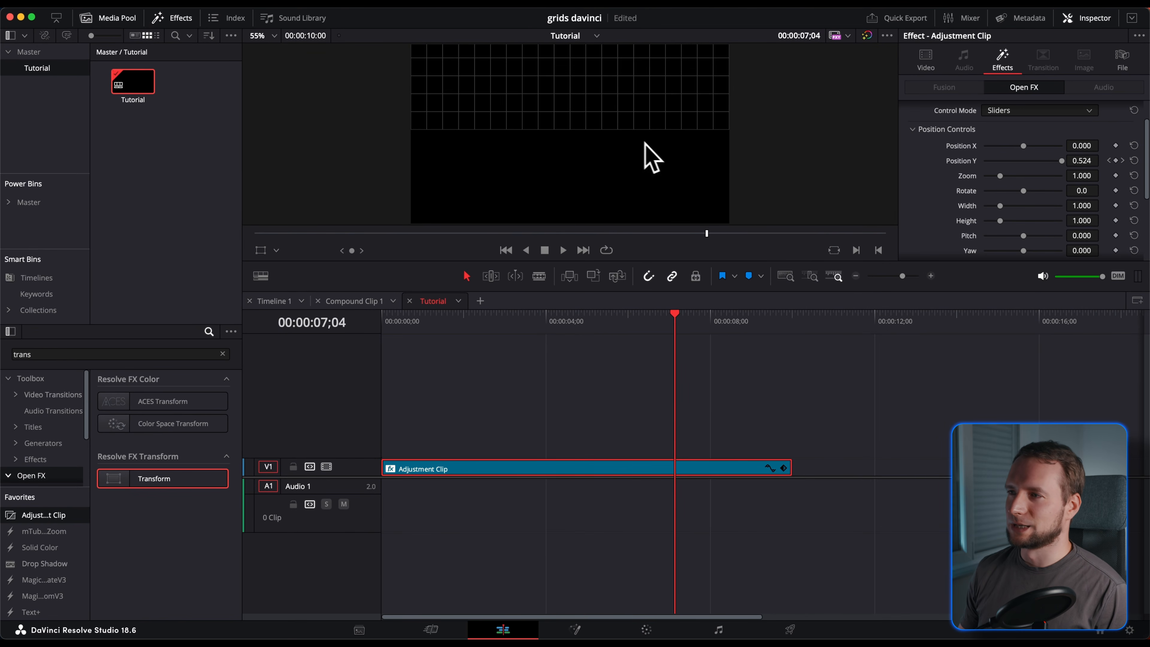
Step: Set the Transform effect's Edge Behaviour to Wrap-Around and play the grid animation from the start
scroll(960, 157, down, 4)
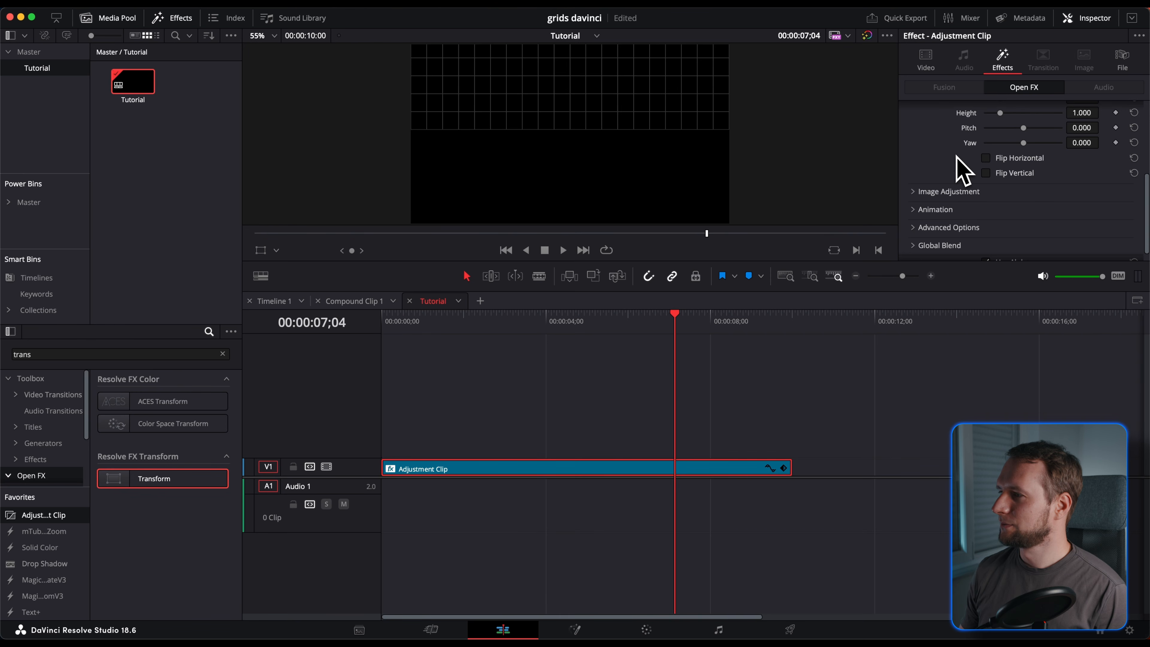
click(913, 227)
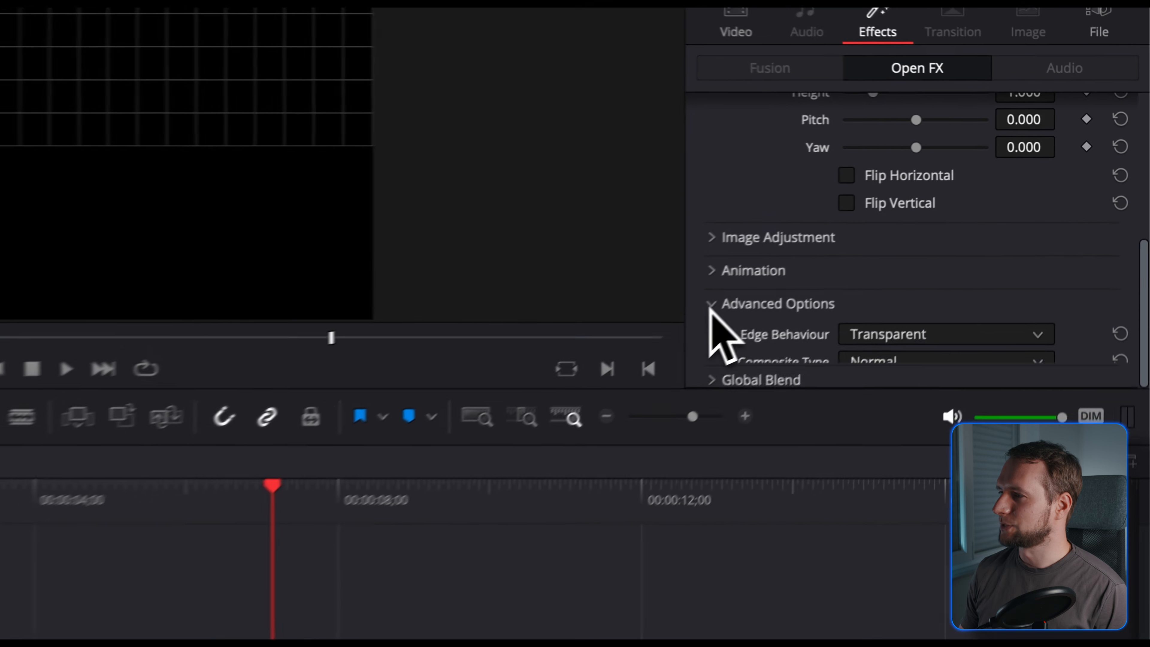
scroll(720, 317, down, 2)
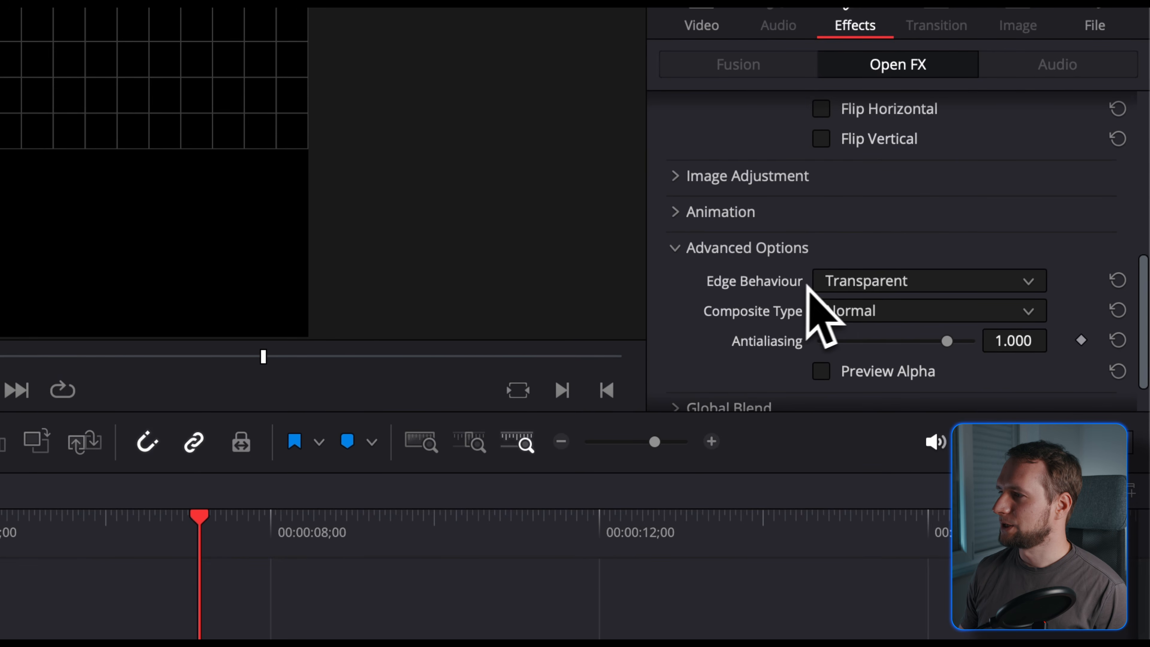
click(879, 283)
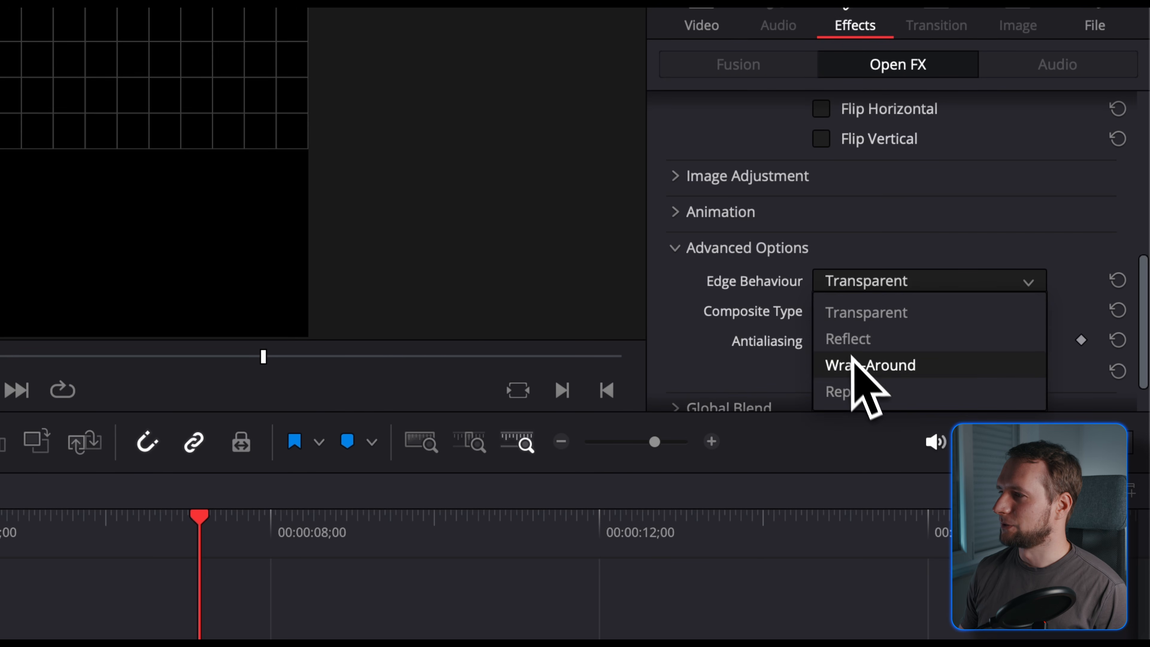
click(856, 365)
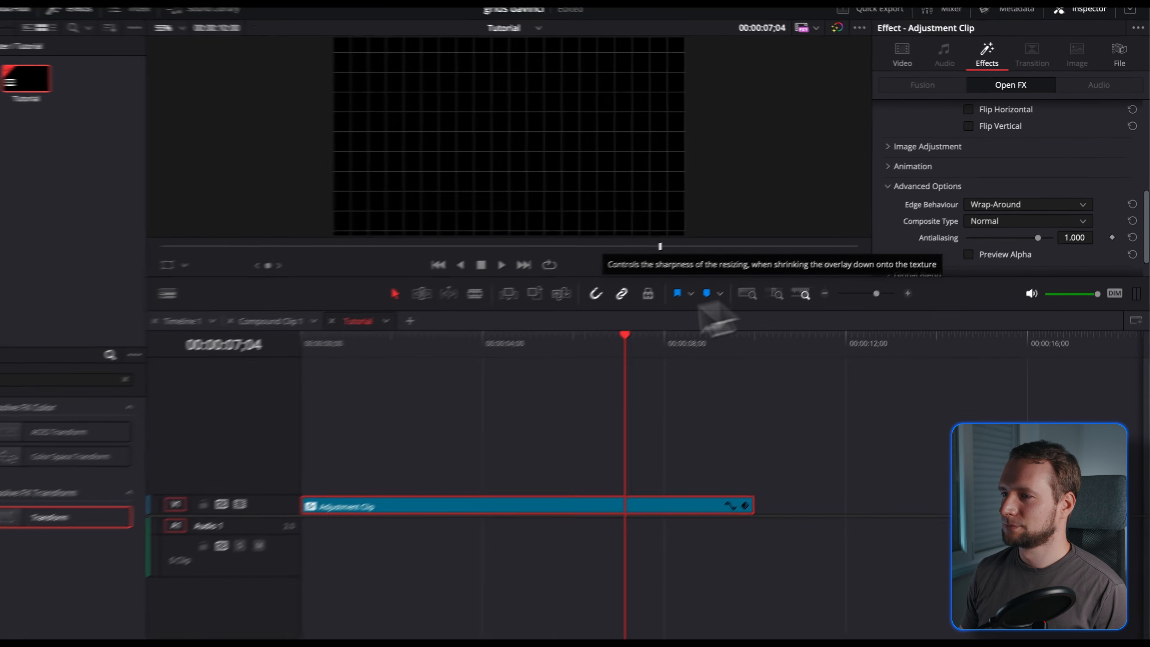
drag(444, 323, 381, 317)
key(space)
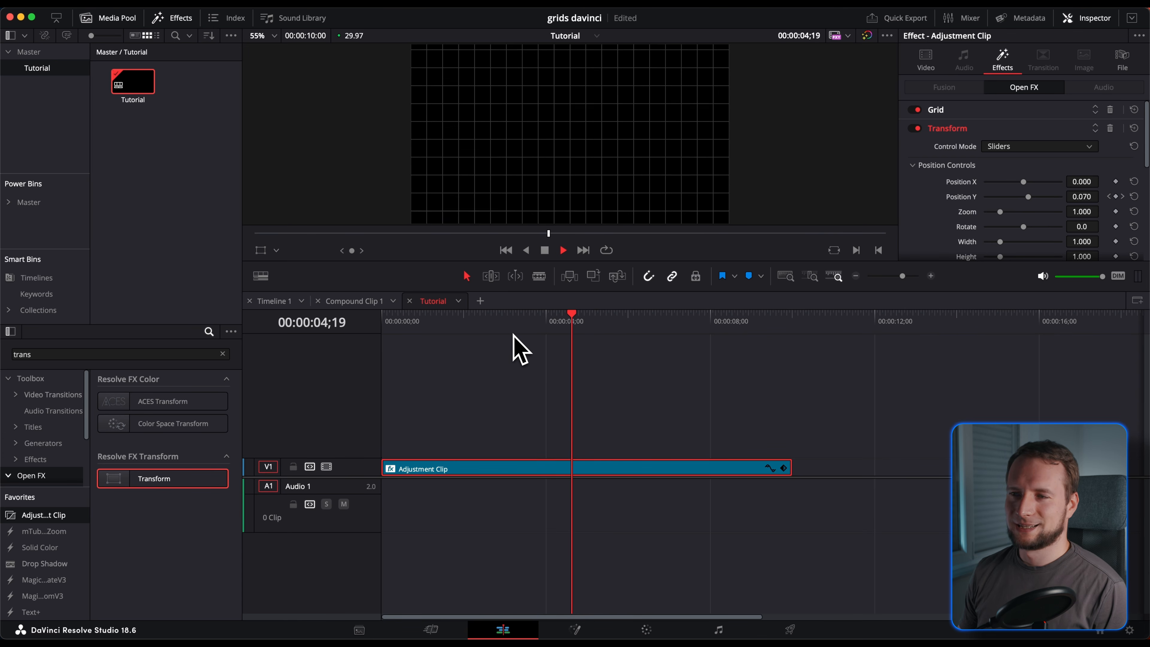
Step: Add the Lens Distortion effect to the adjustment clip and set its linked RGB distortions to a positive value that bends the grid inward
key(space)
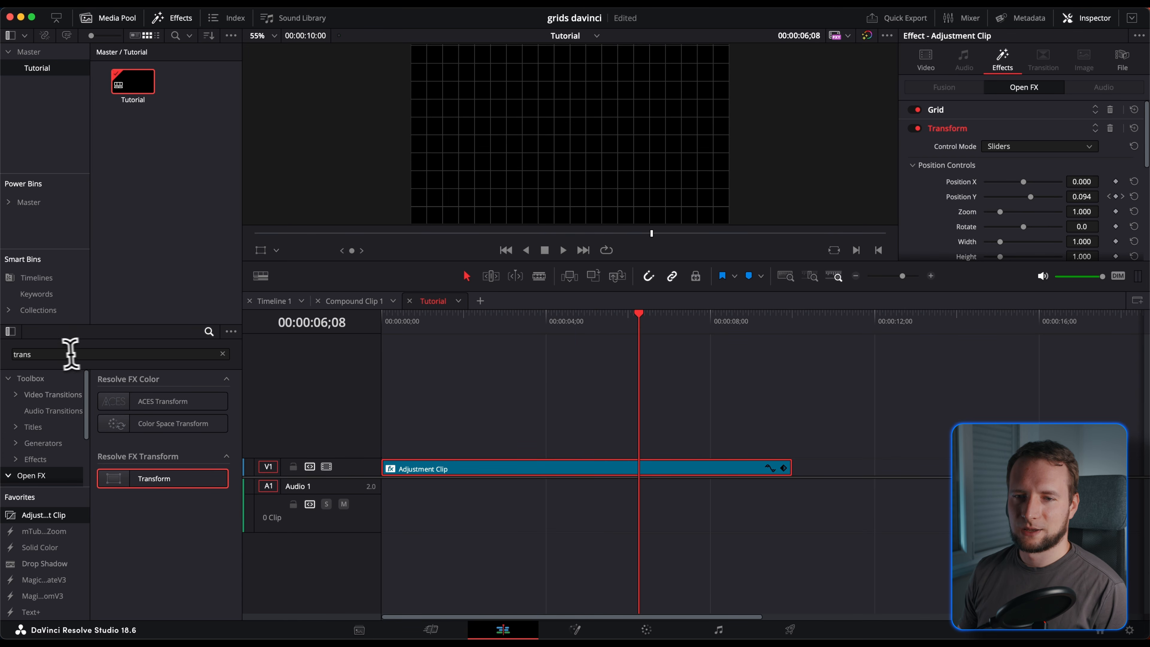
click(40, 353)
double_click(41, 354)
text(di)
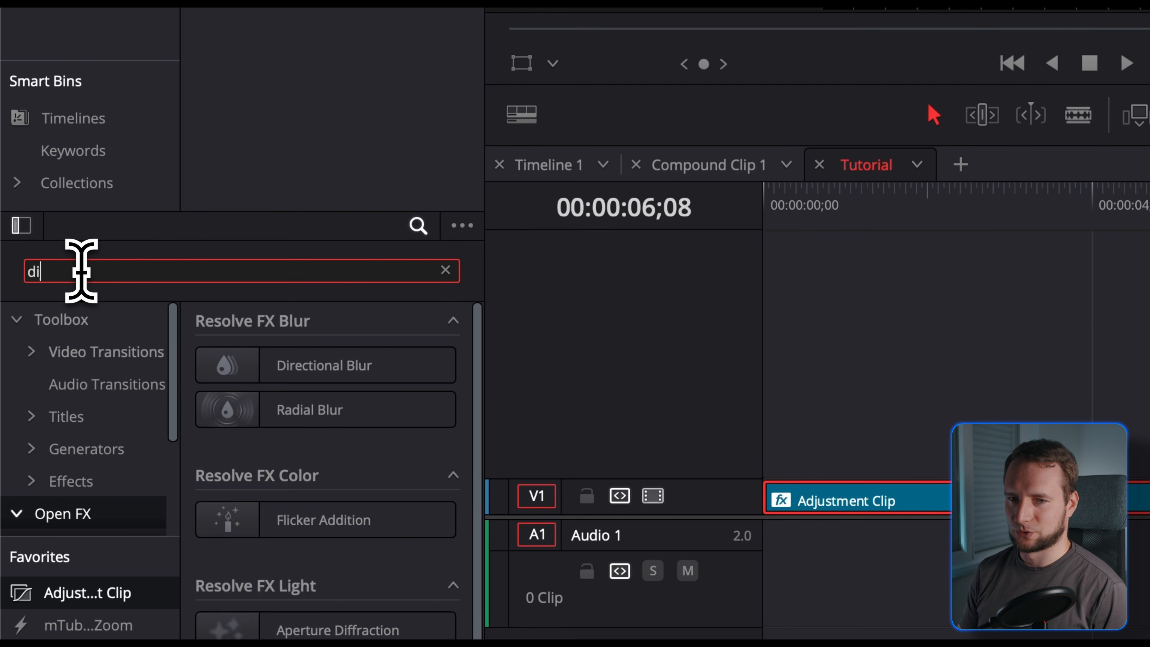
text(st)
drag(254, 365, 1149, 492)
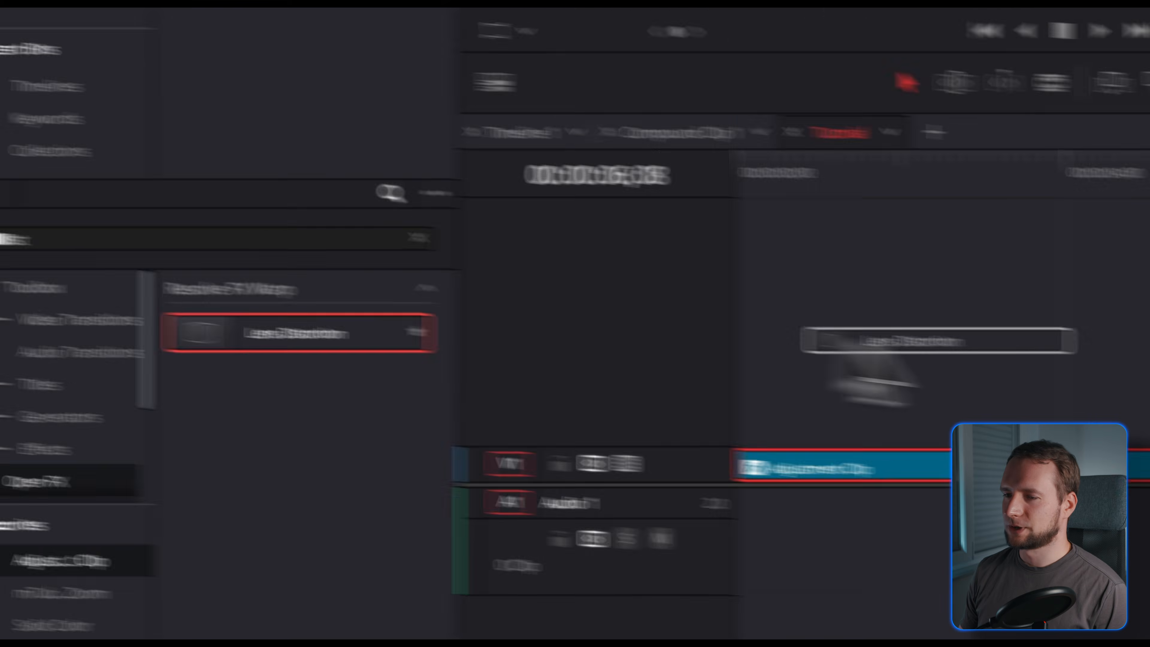
drag(598, 395, 663, 398)
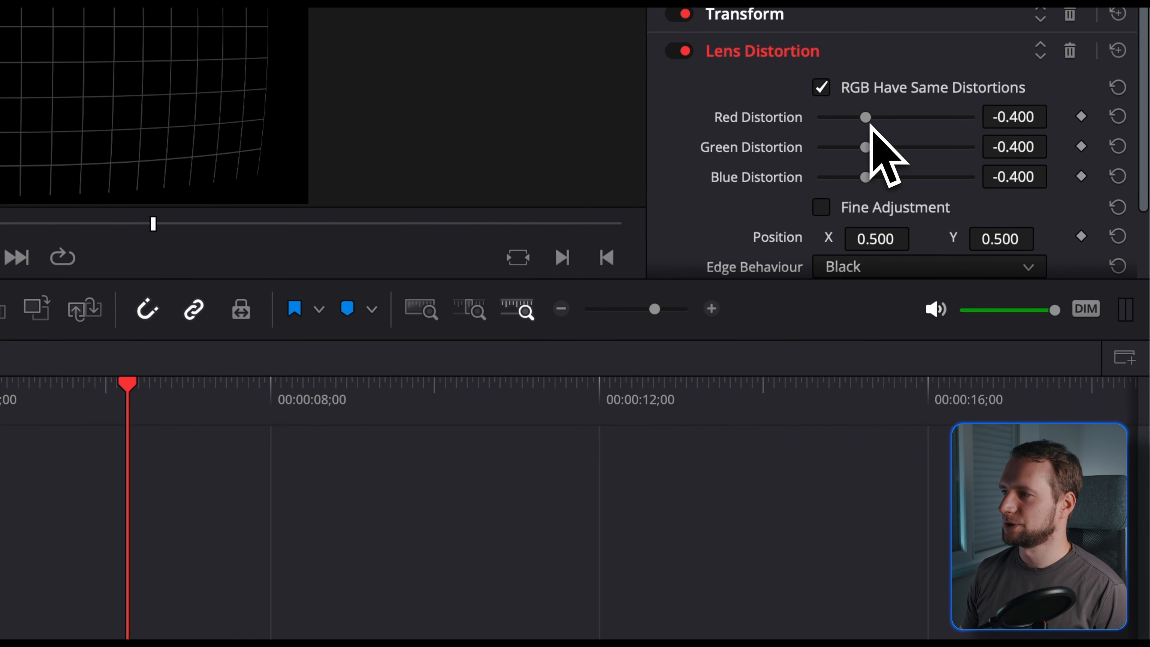
drag(867, 120, 976, 122)
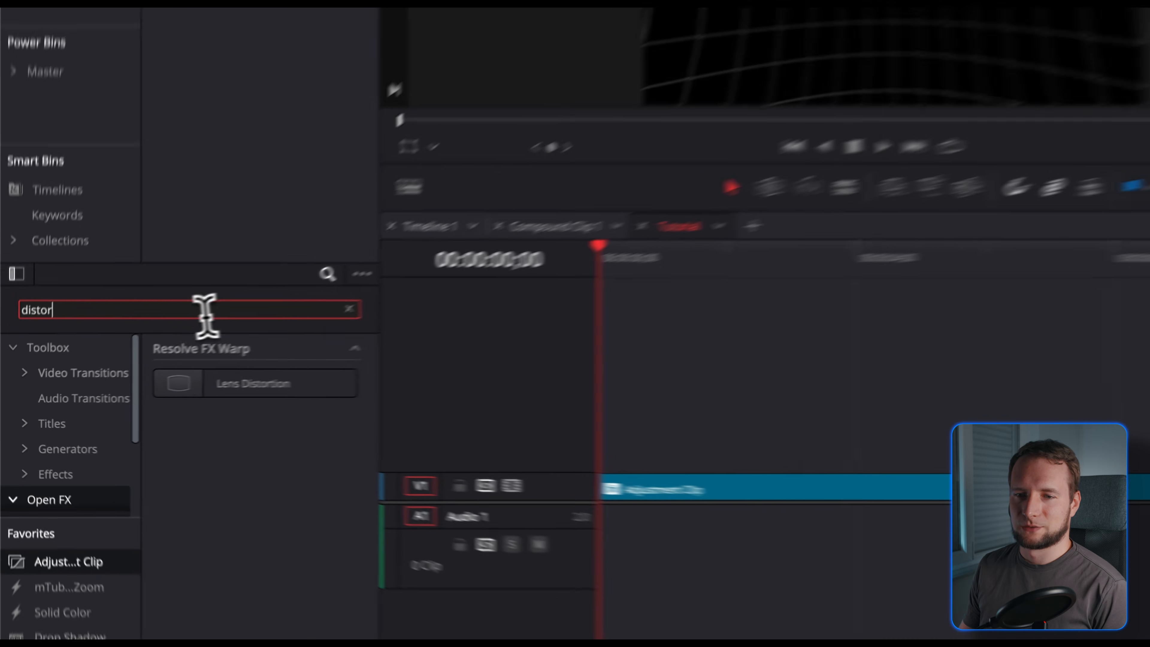
Step: Try a Vignette effect on the adjustment clip with Size about 0.65 and Anamorphism about 1.86
double_click(121, 353)
text(vign)
drag(286, 370, 980, 499)
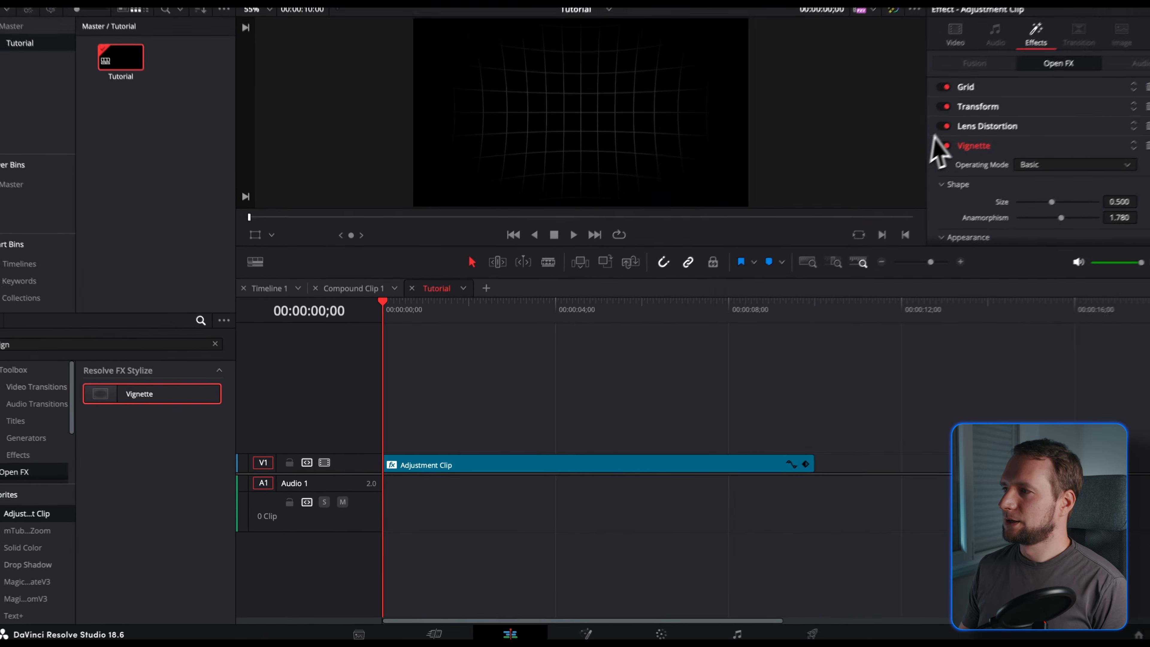
click(937, 148)
drag(1036, 164, 1051, 164)
click(1037, 150)
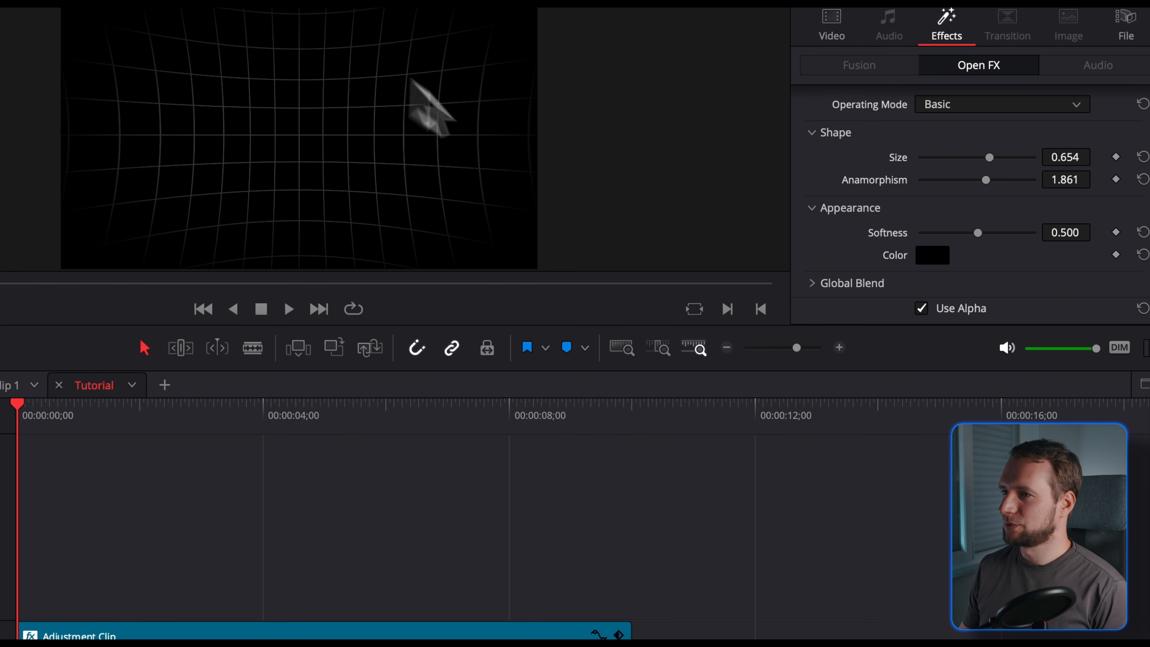
drag(984, 157, 985, 157)
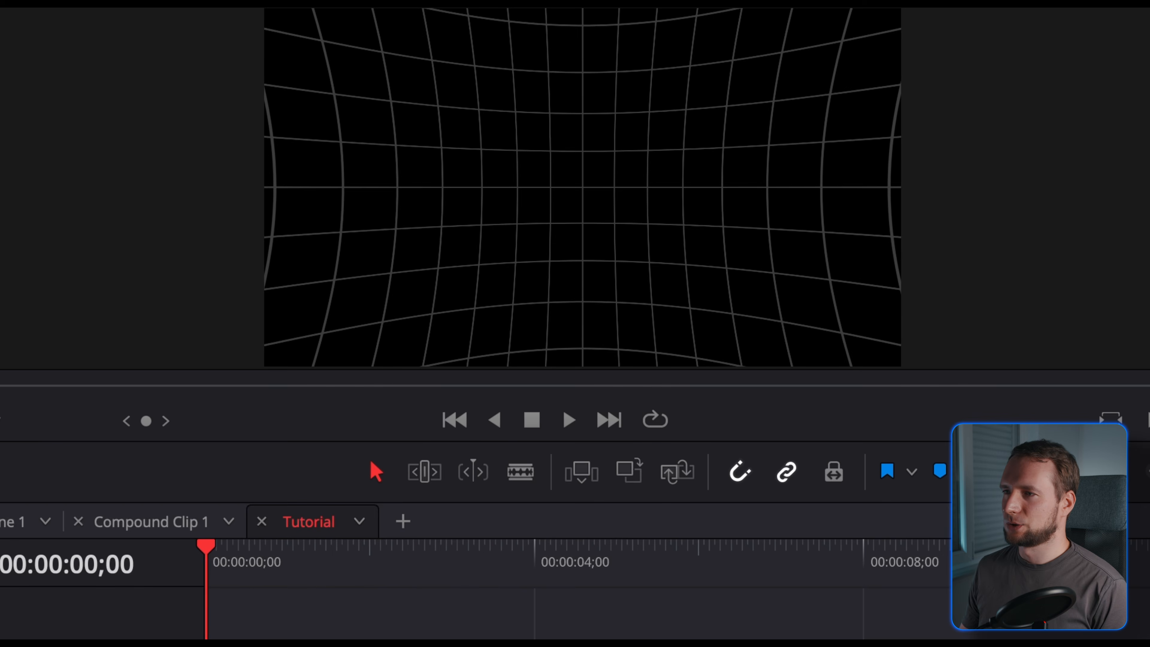
key(space)
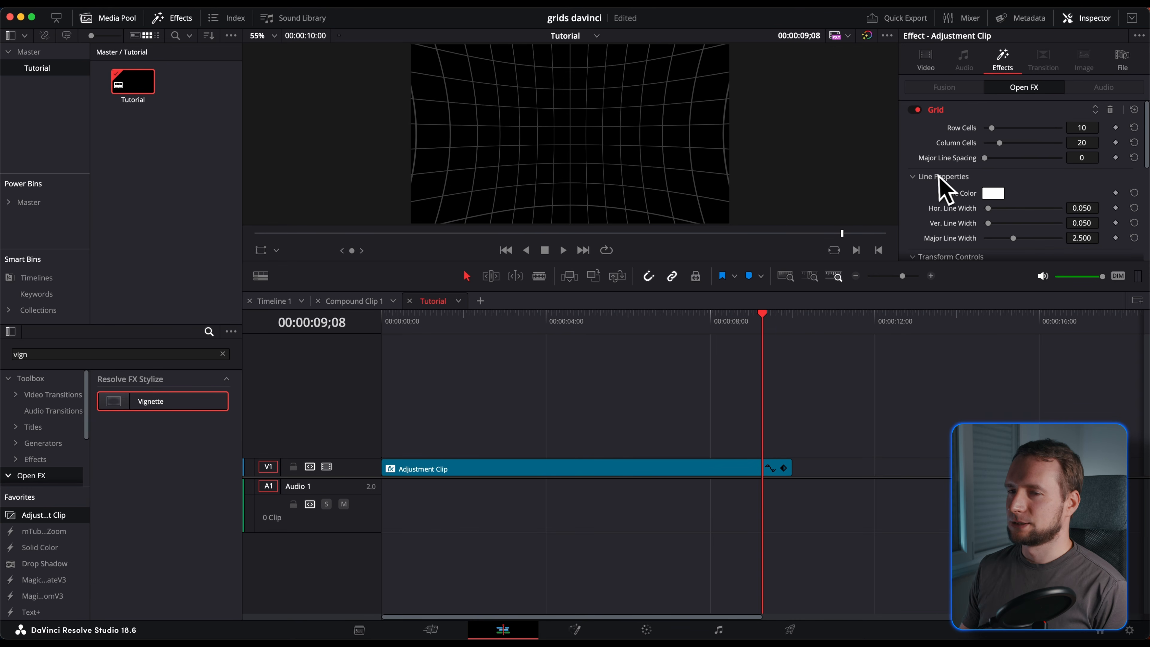
Step: Try adding the Abstraction effect to the adjustment clip for a flickering grid look
text(abs)
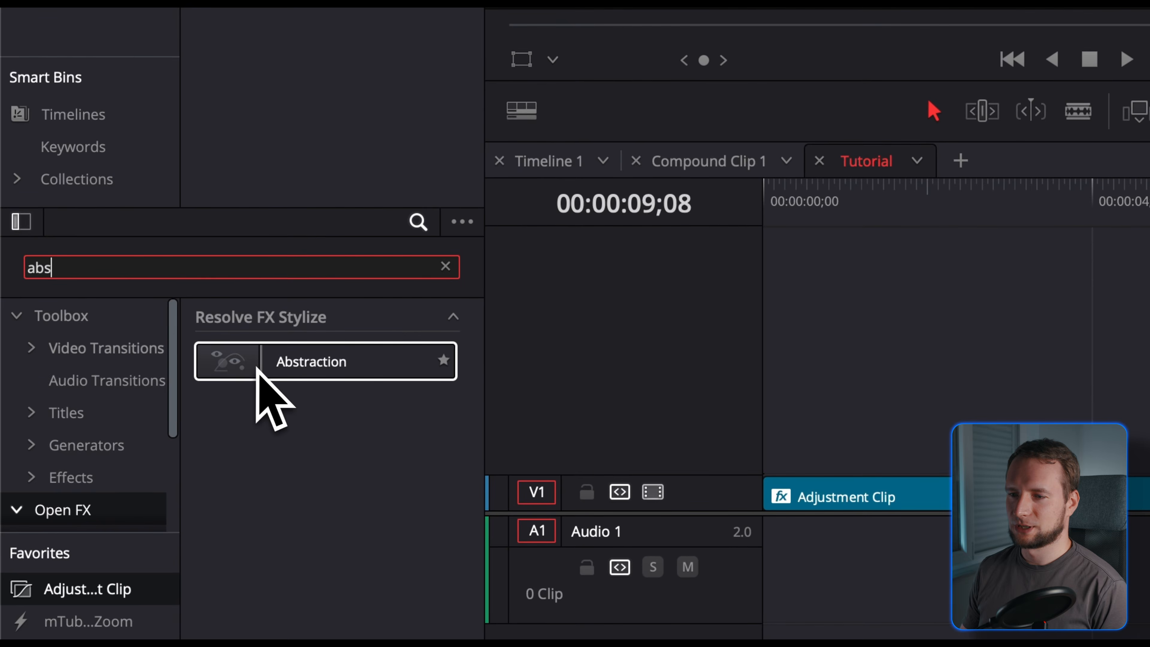
drag(258, 371, 1104, 504)
click(1013, 212)
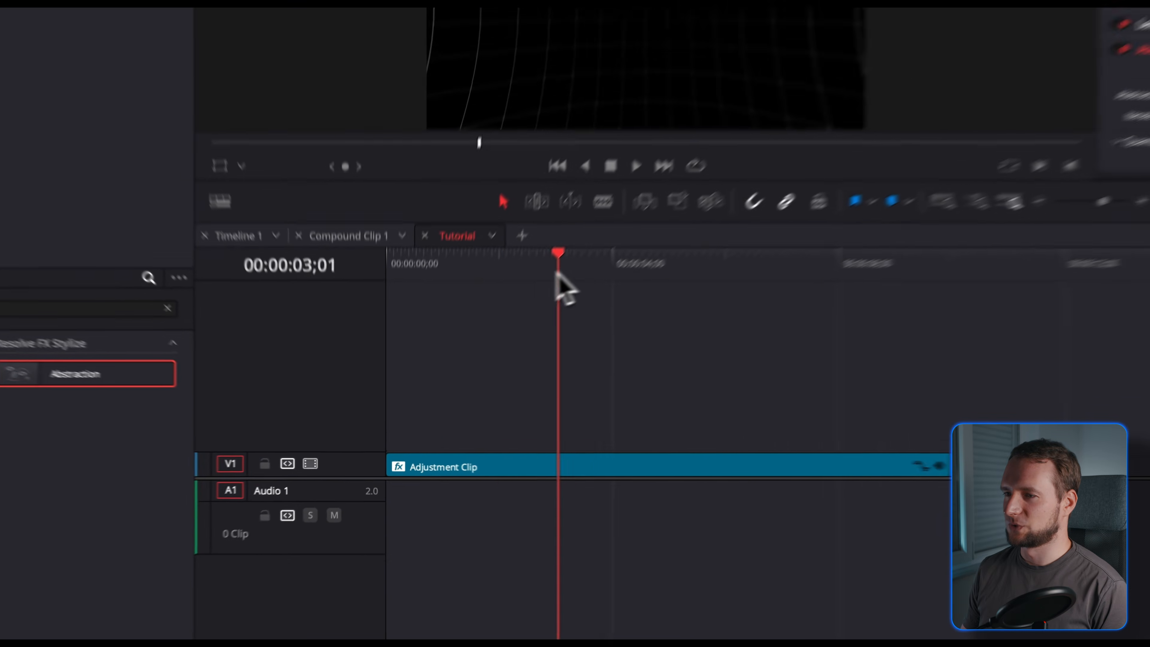
Step: Play the adjustment clip from its start to check how the Abstraction effect alters the moving grid lines
drag(557, 271, 390, 277)
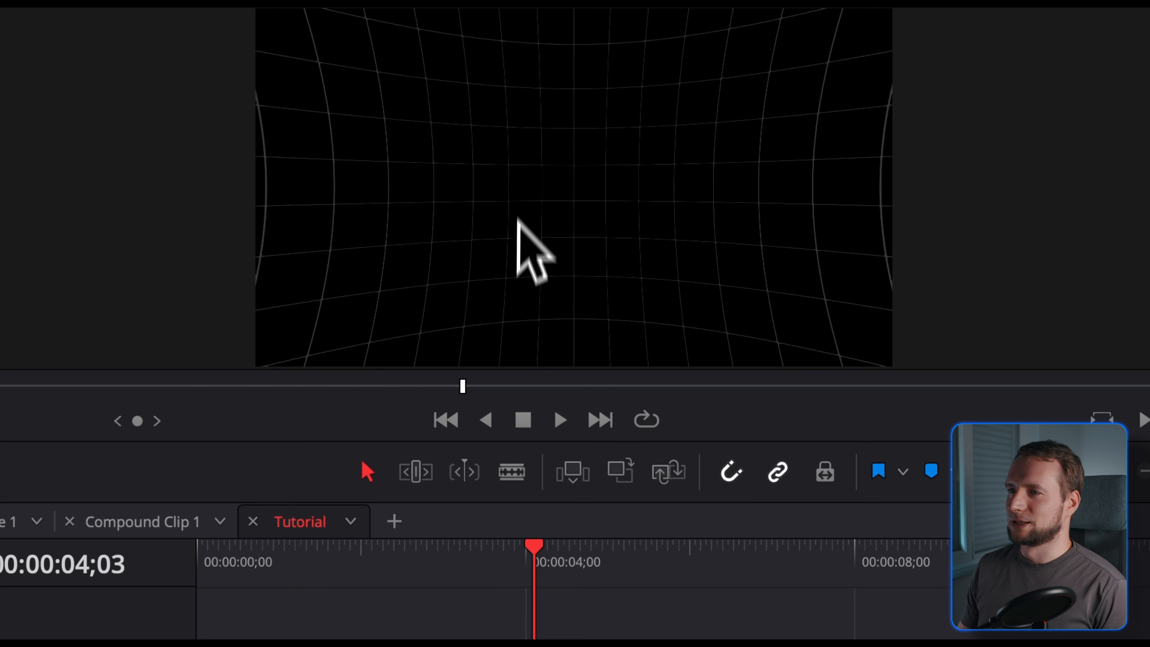
drag(516, 566, 203, 583)
key(space)
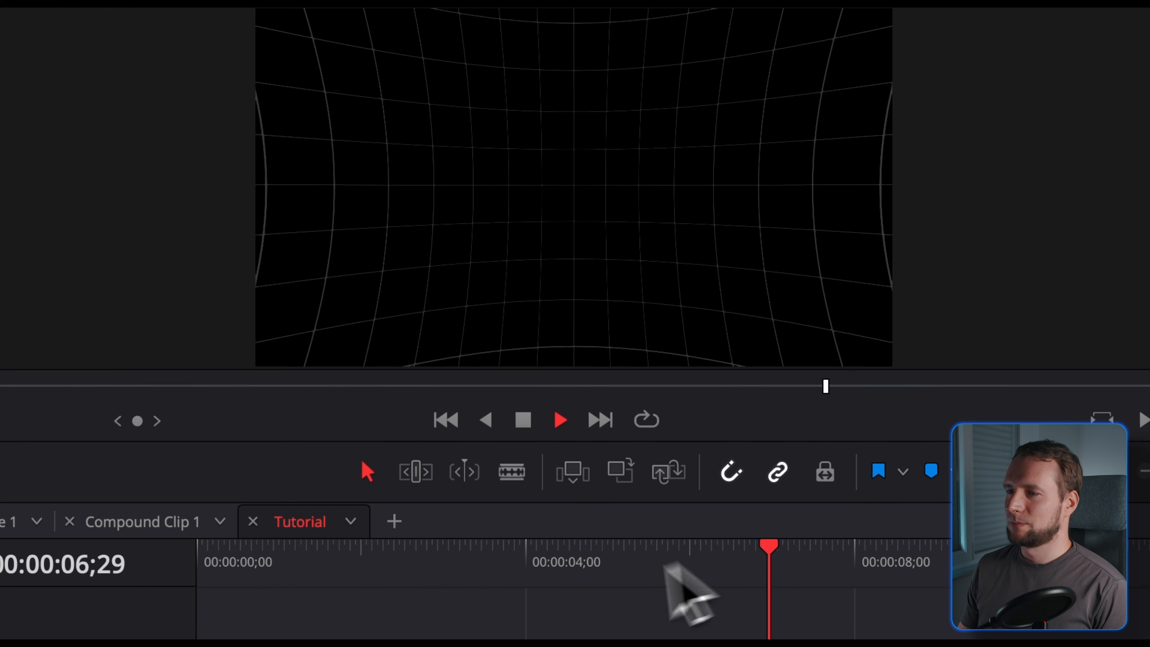
drag(667, 563, 199, 568)
key(space)
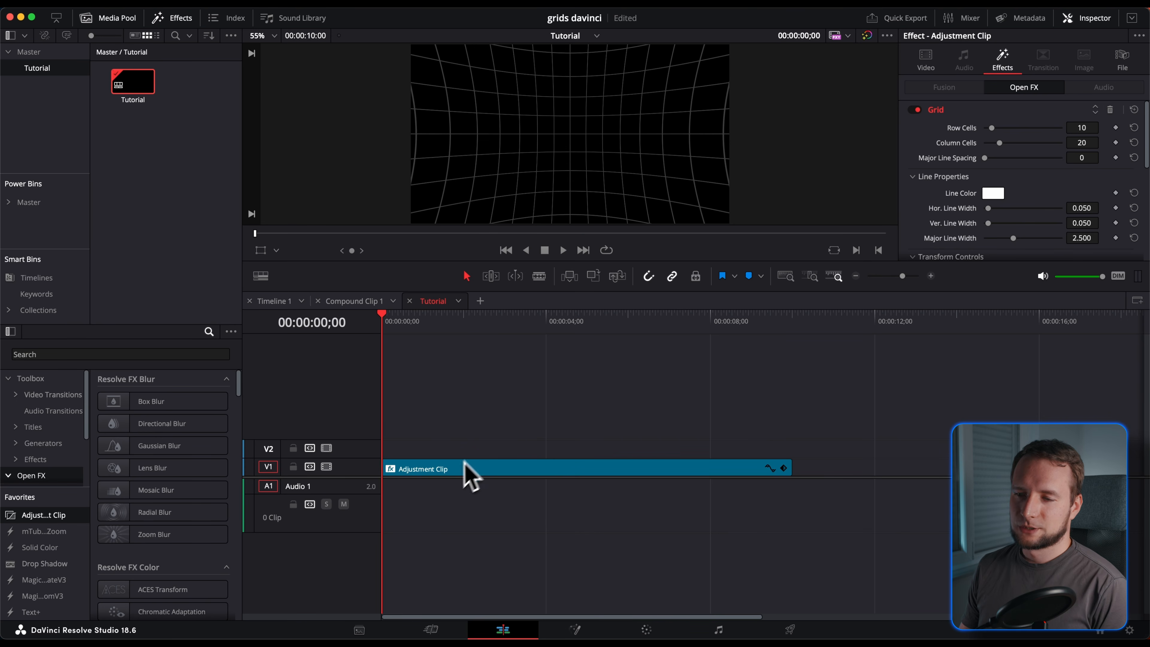
Step: Move the adjustment clip up to track V2 and place a Noise Gradient generator beneath it on V1
drag(449, 470, 440, 458)
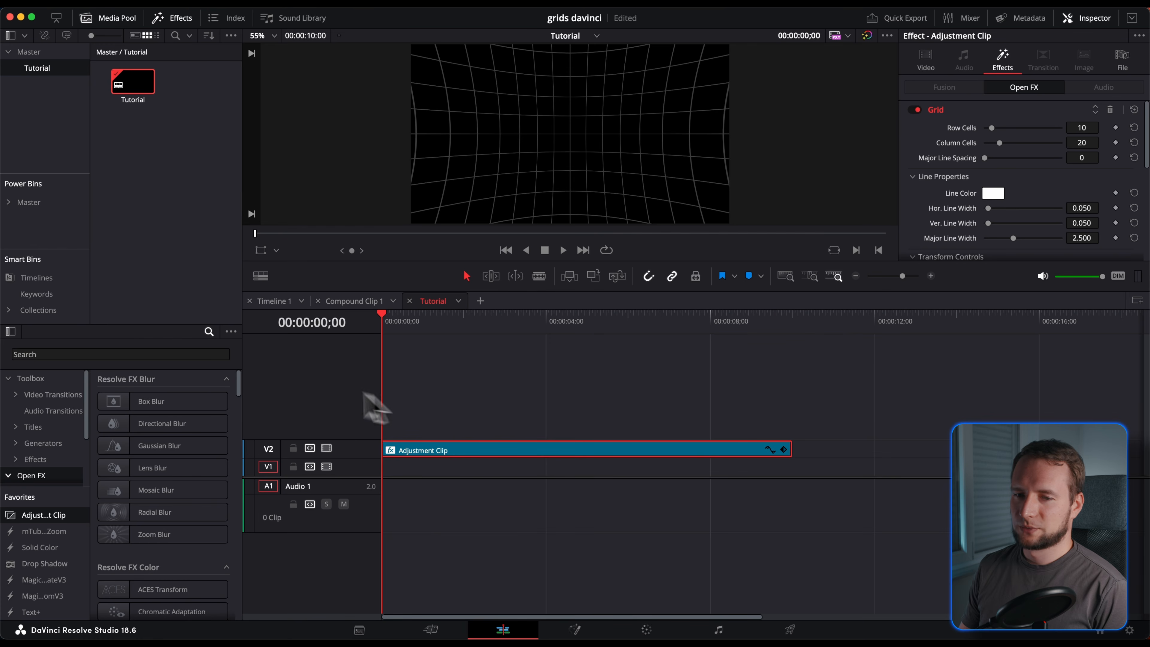
click(42, 443)
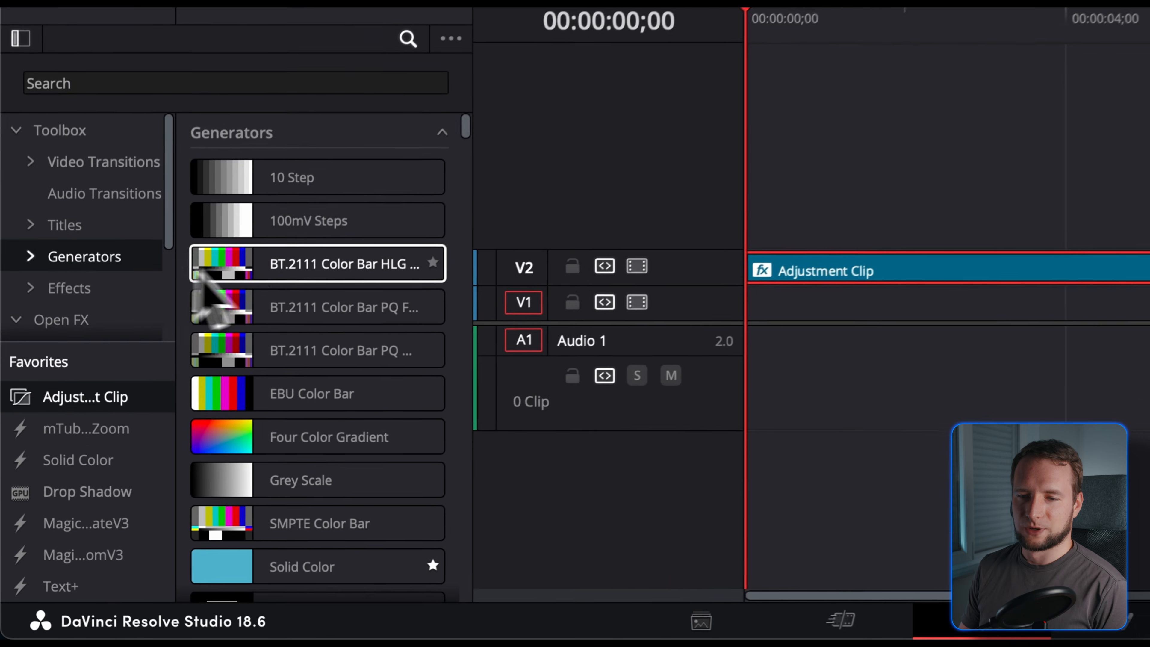
scroll(194, 483, down, 3)
scroll(388, 330, down, 3)
drag(246, 459, 857, 313)
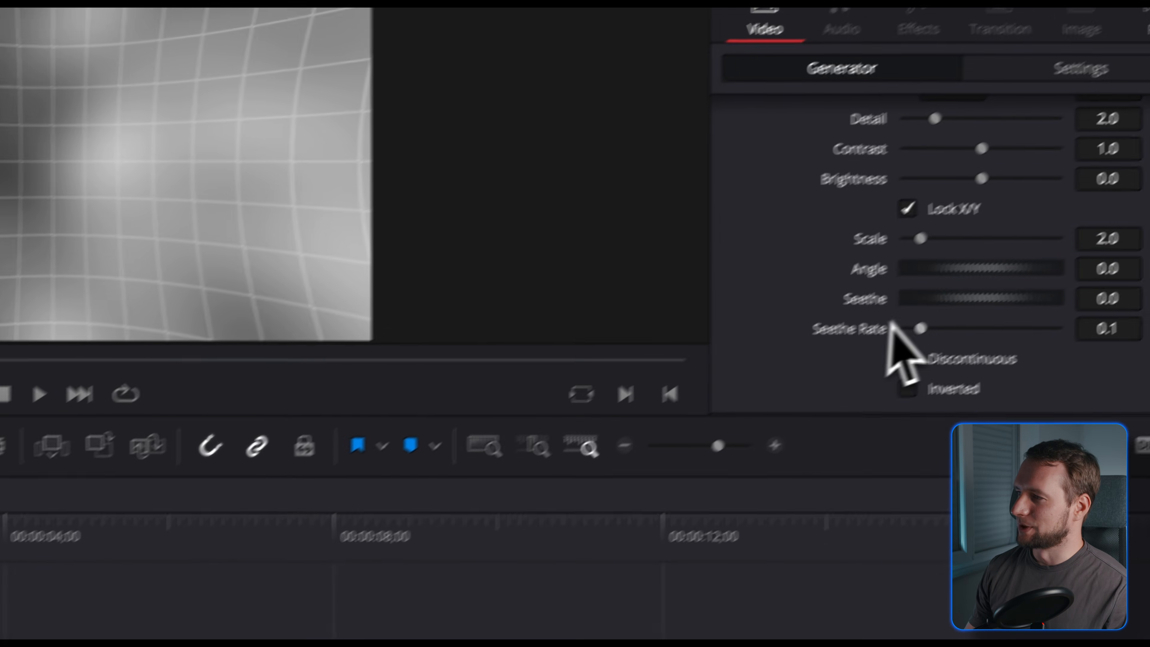
Step: Color the Noise Gradient's end color purple with Red 0.470588, Green 0.086274 and Blue 0.517647
drag(864, 361, 850, 369)
scroll(835, 223, up, 3)
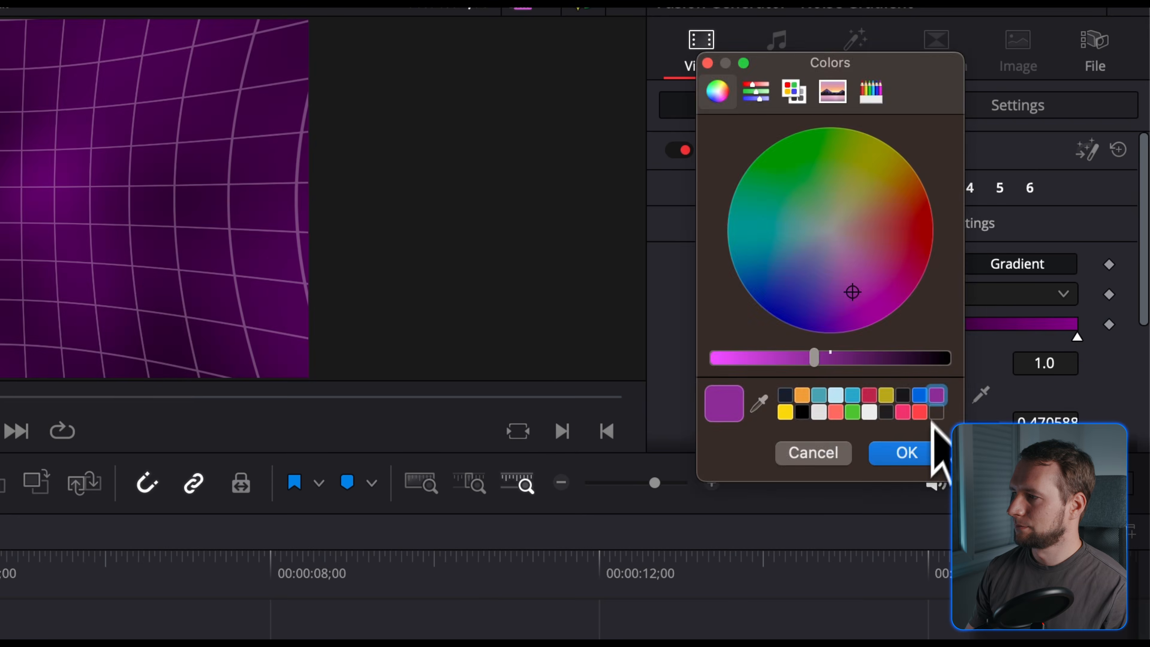
click(896, 452)
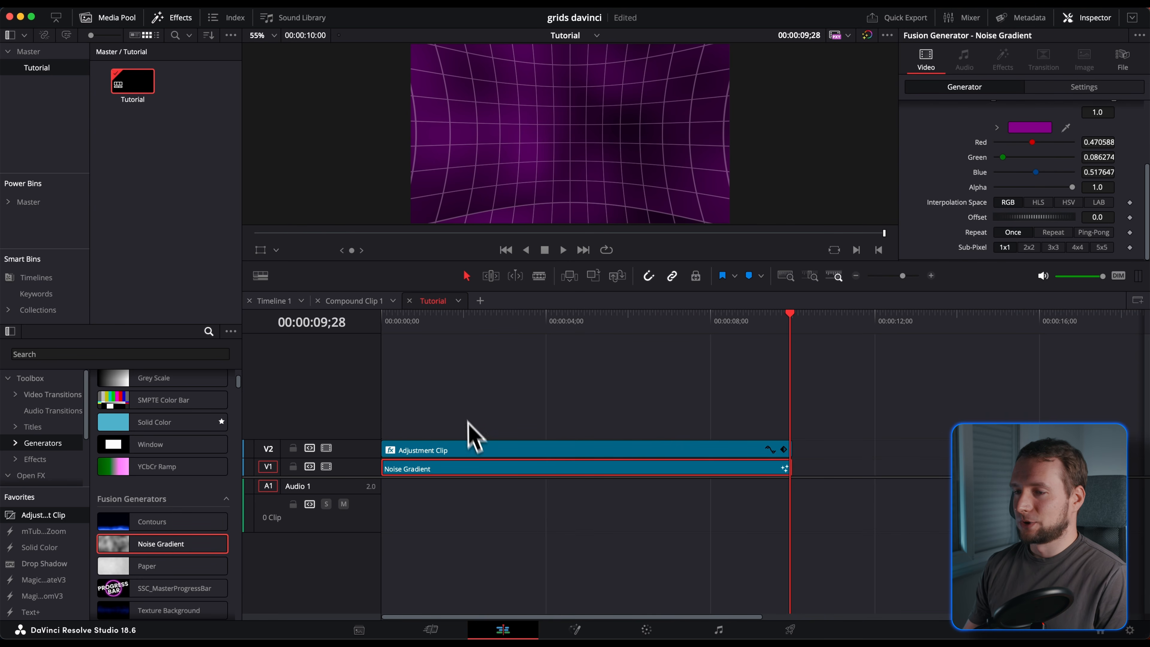
Step: Duplicate the adjustment clip on V2 just past the original's end and move the playhead to 00:00:13;05 over the copy
drag(487, 454, 887, 450)
scroll(883, 433, right, 5)
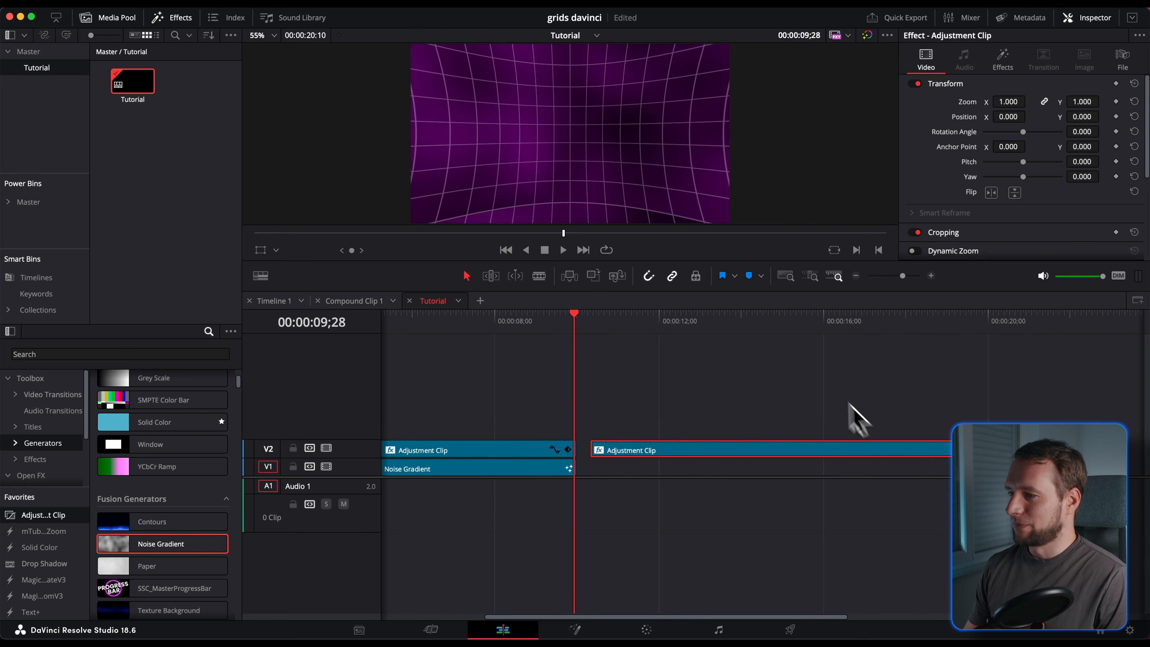
click(709, 321)
scroll(743, 351, right, 5)
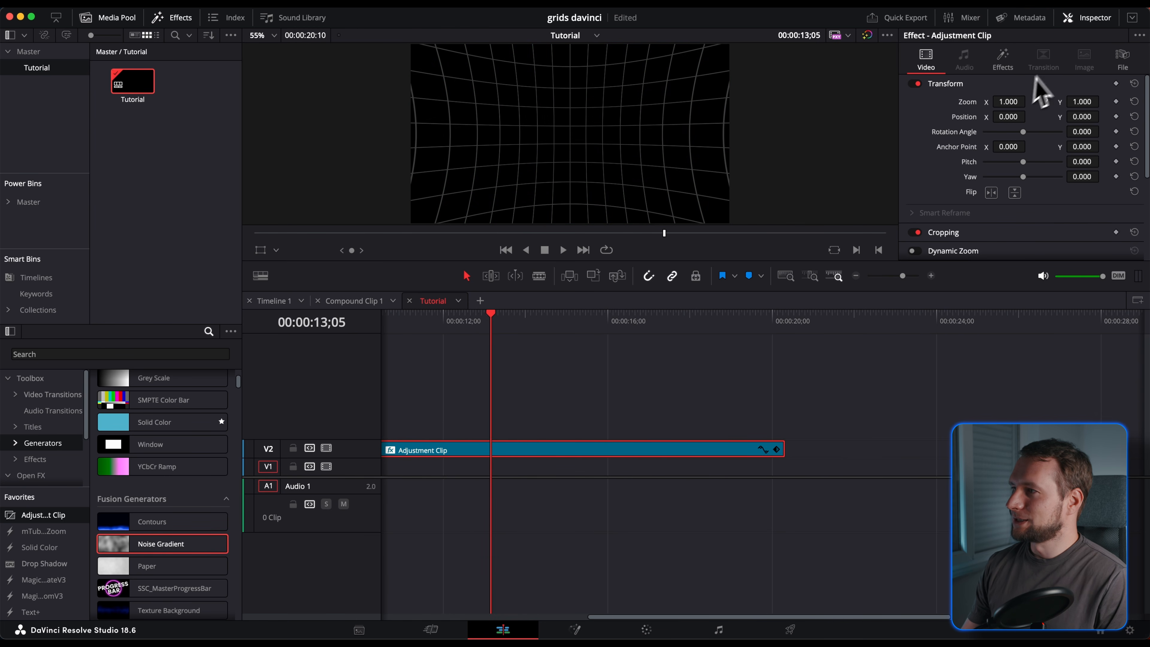
Step: Add the Waviness effect from the Resolve FX Warp group to the copied adjustment clip
click(1006, 68)
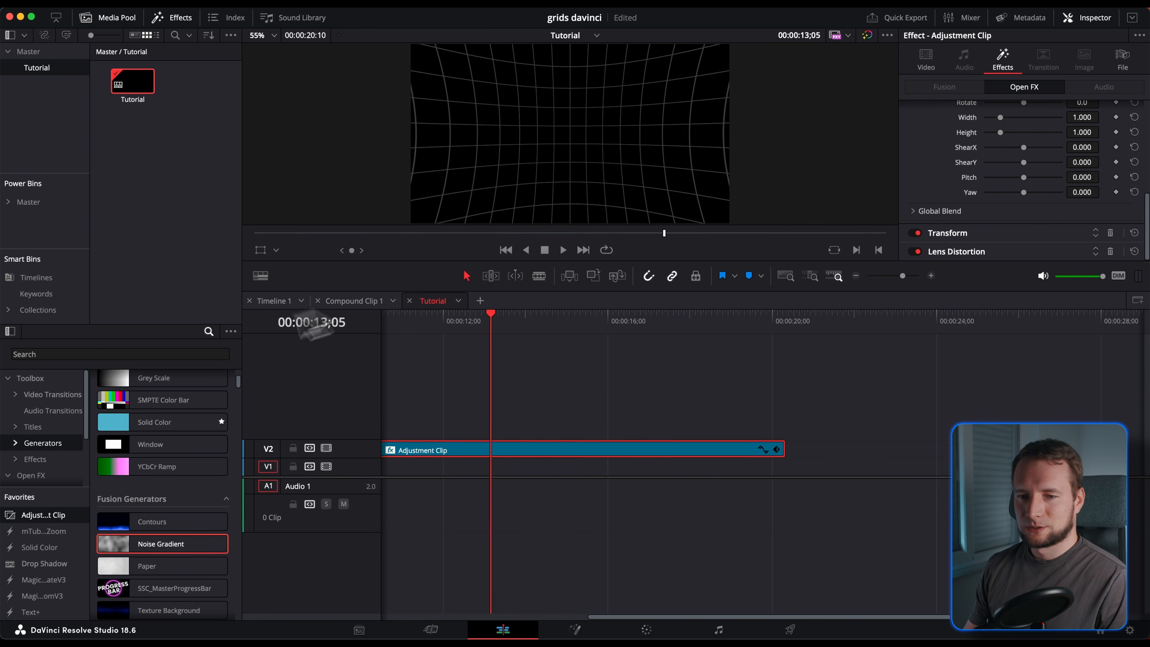
click(45, 476)
scroll(181, 442, down, 10)
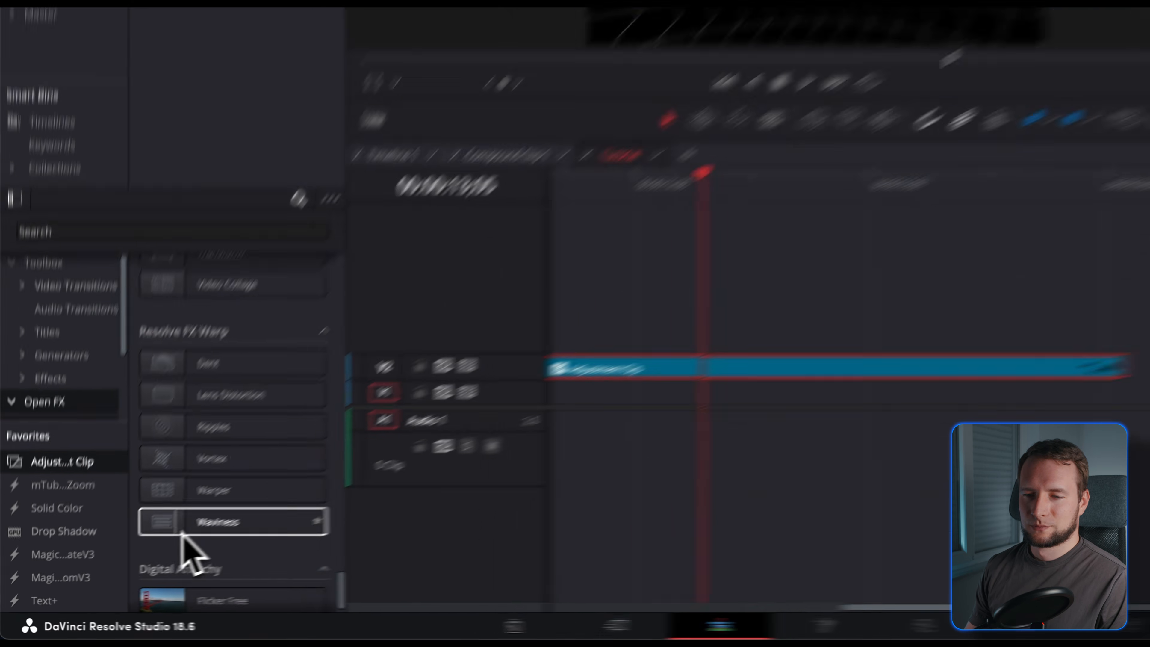
drag(153, 557, 484, 451)
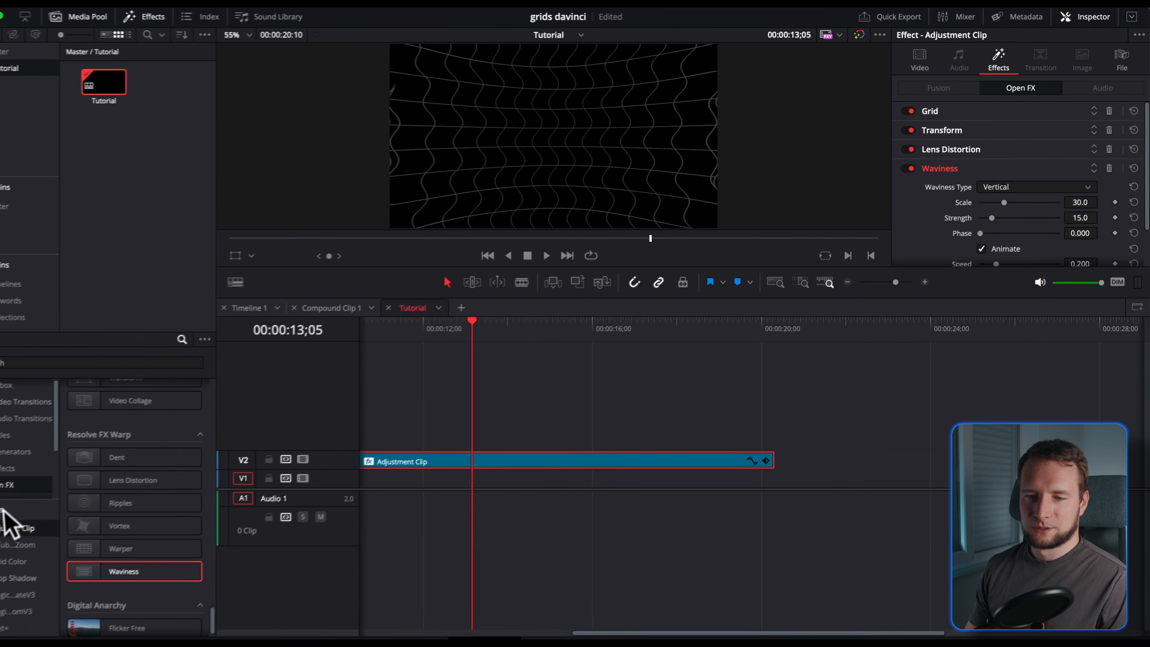
Step: Add a second Waviness effect to the copied clip, set its Waviness Type to Horizontal, and play the wavy grid
drag(83, 566, 498, 462)
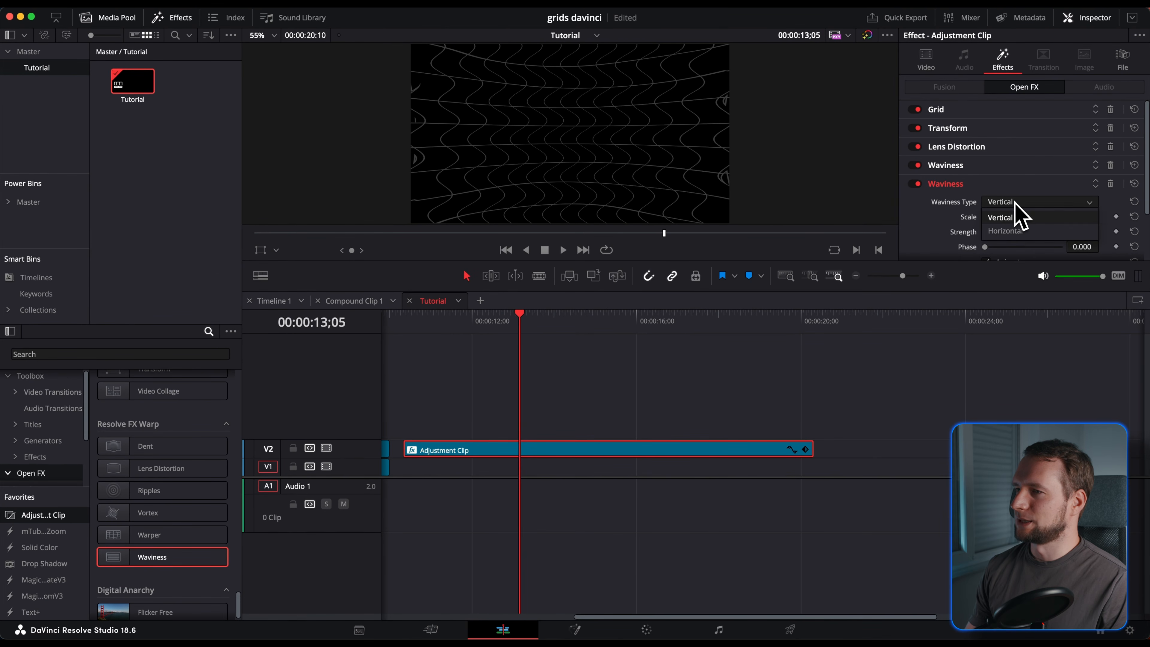
click(1012, 232)
key(space)
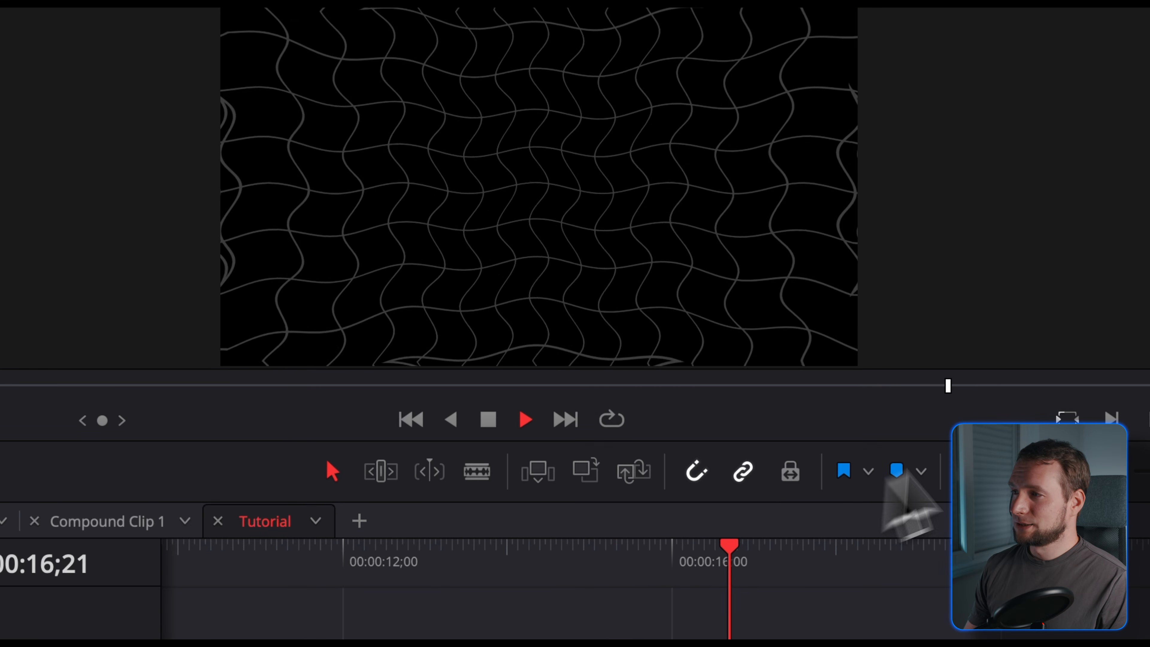
key(space)
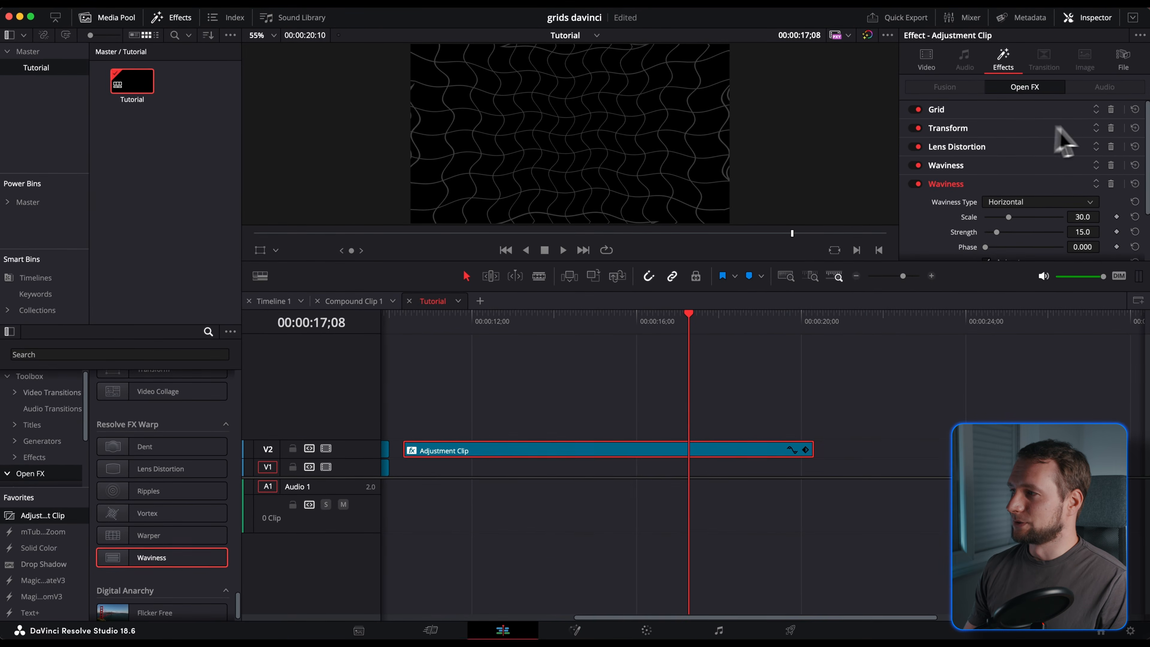
Step: Set the copied clip's Grid effect to 5 Row Cells and 10 Column Cells
click(940, 110)
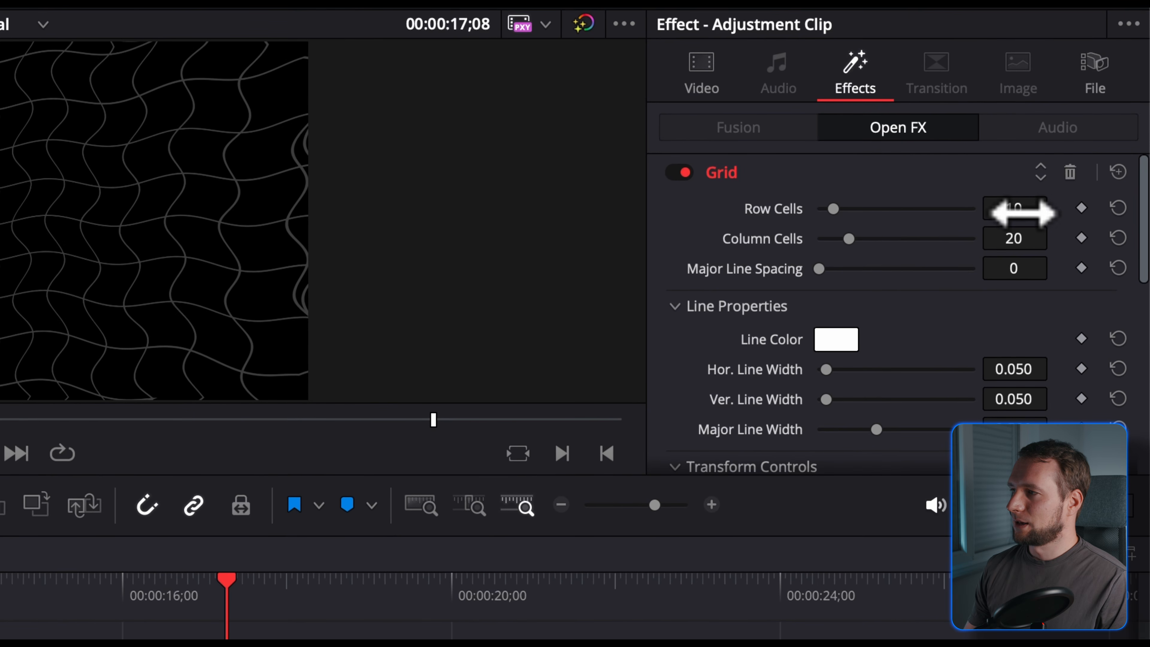
key(Tab)
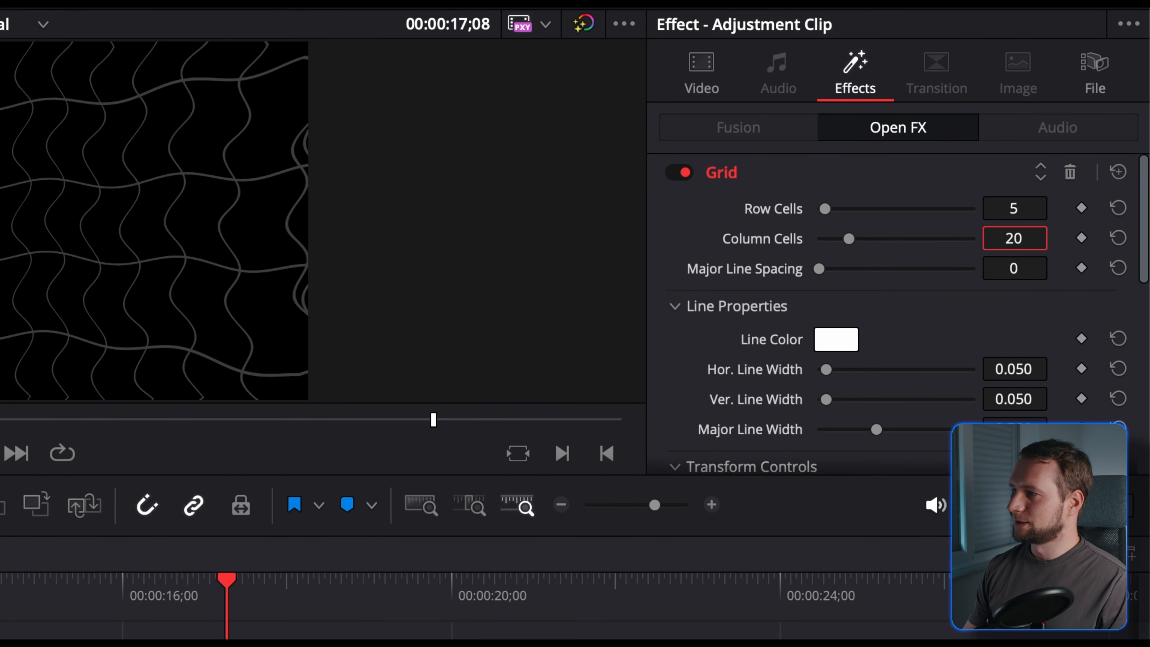
key(Return)
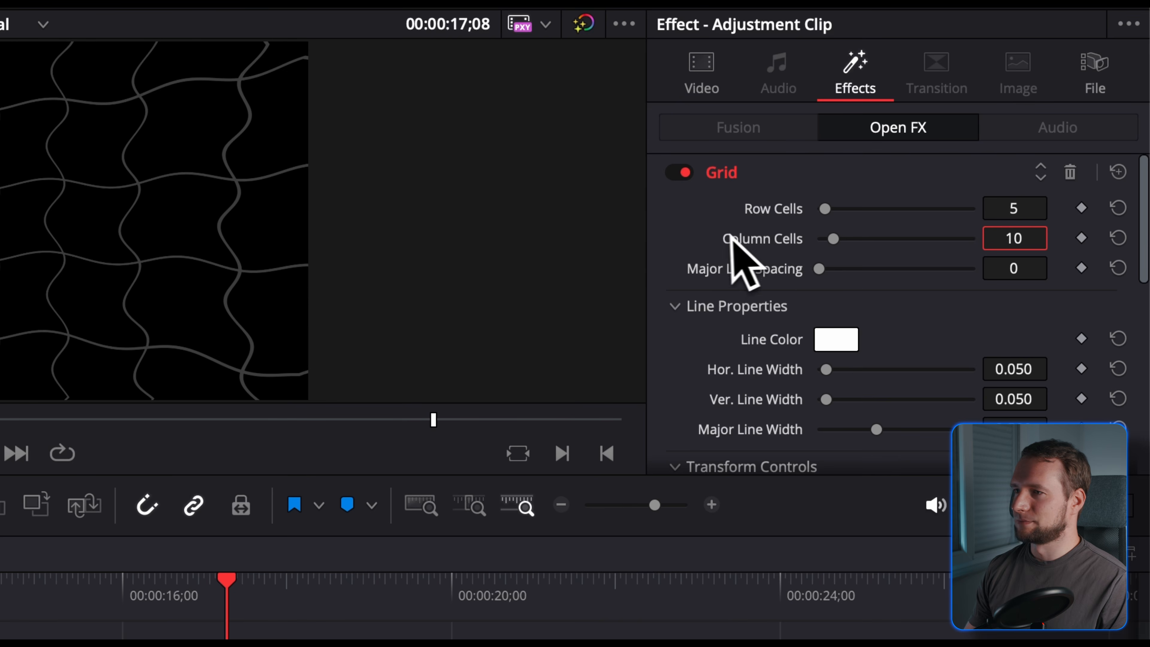
Step: Remove the Transform effect from the copied clip and set Strength to 5.0 on both the vertical and horizontal Waviness effects
scroll(738, 363, down, 10)
click(747, 418)
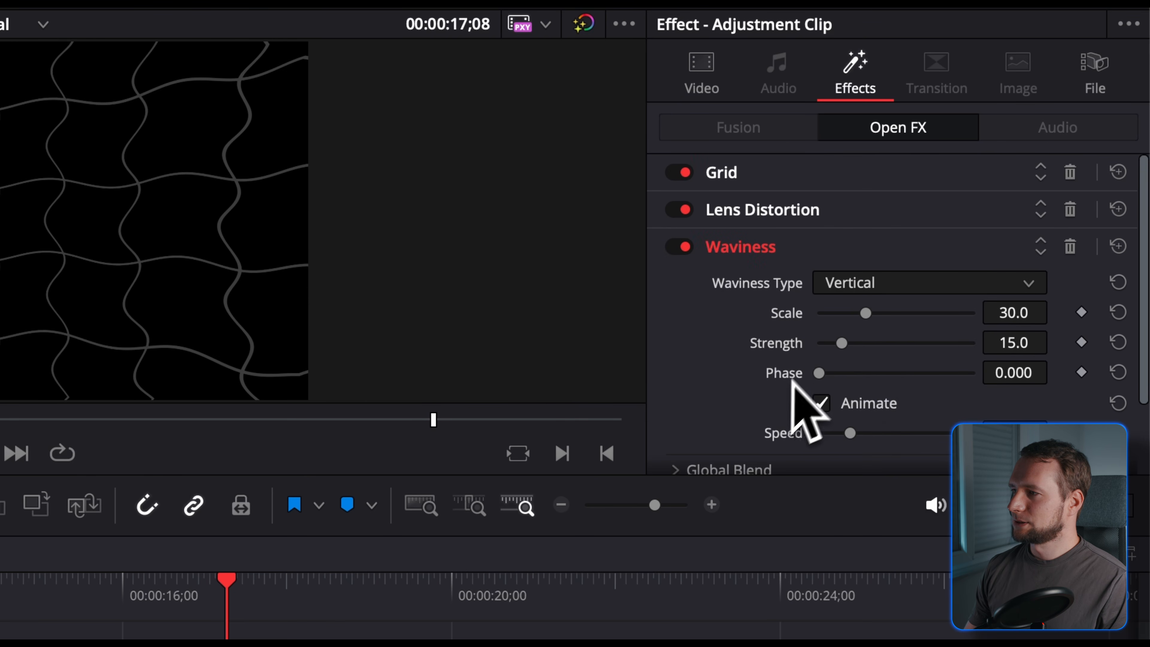
drag(847, 345, 829, 352)
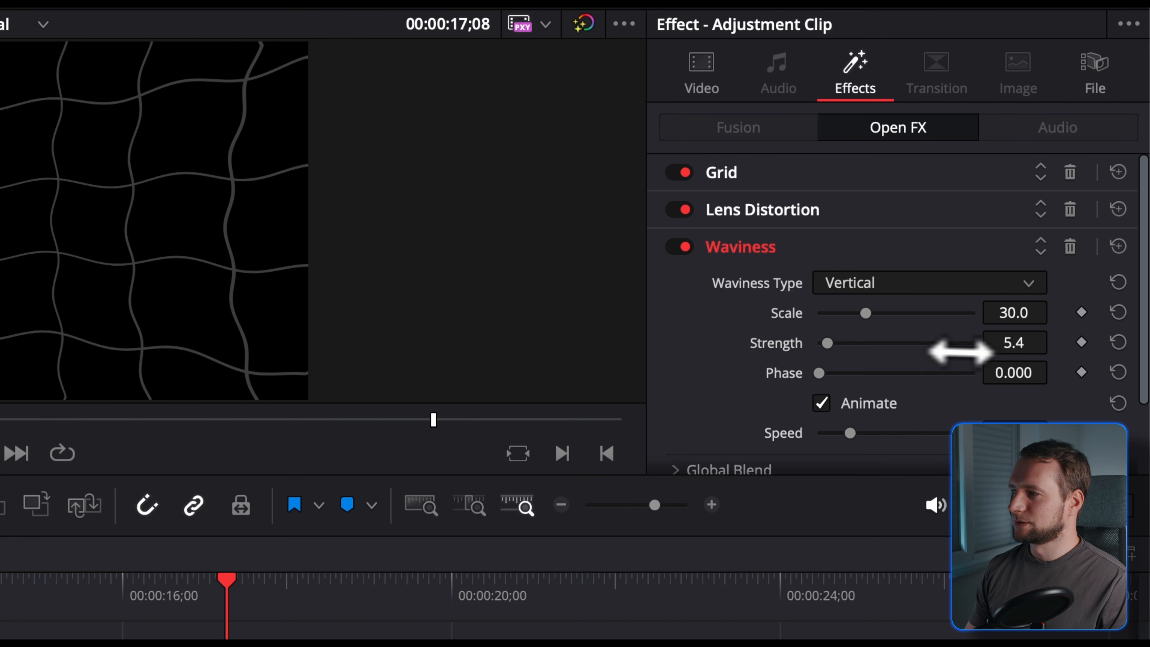
key(Return)
scroll(728, 352, down, 3)
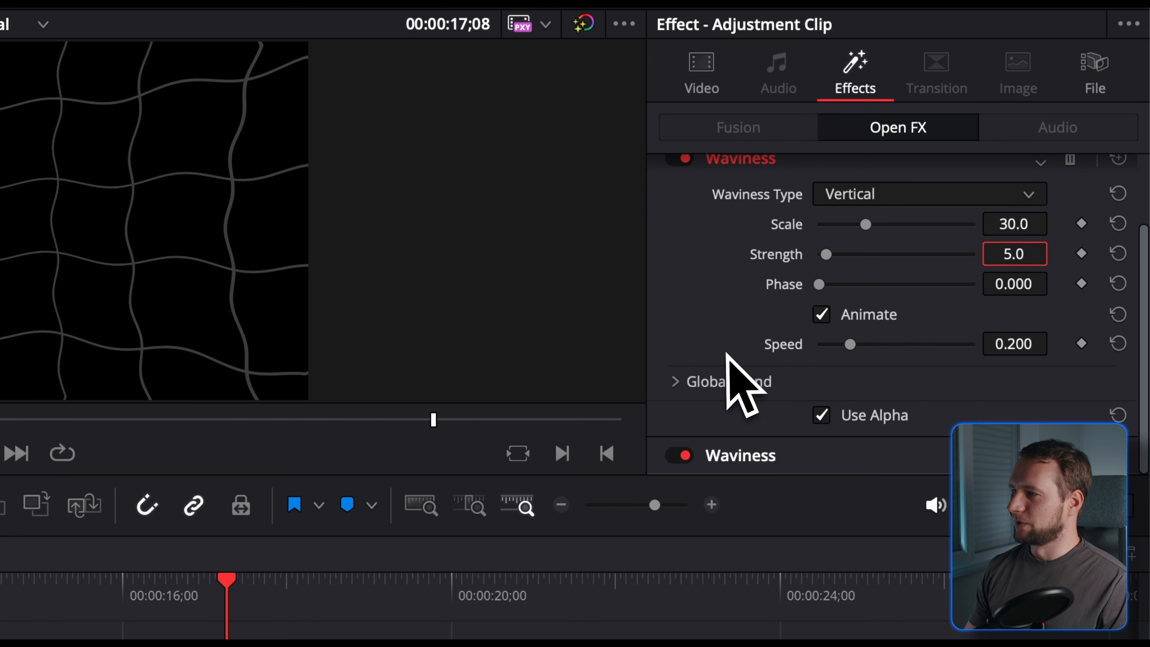
click(786, 455)
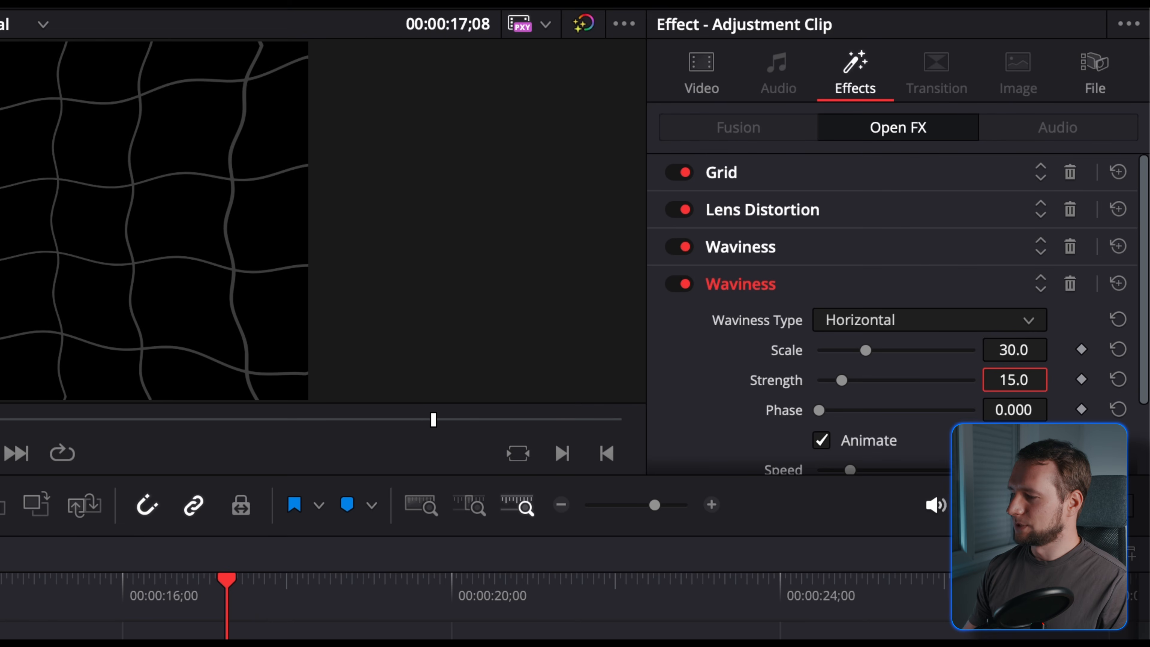
key(Return)
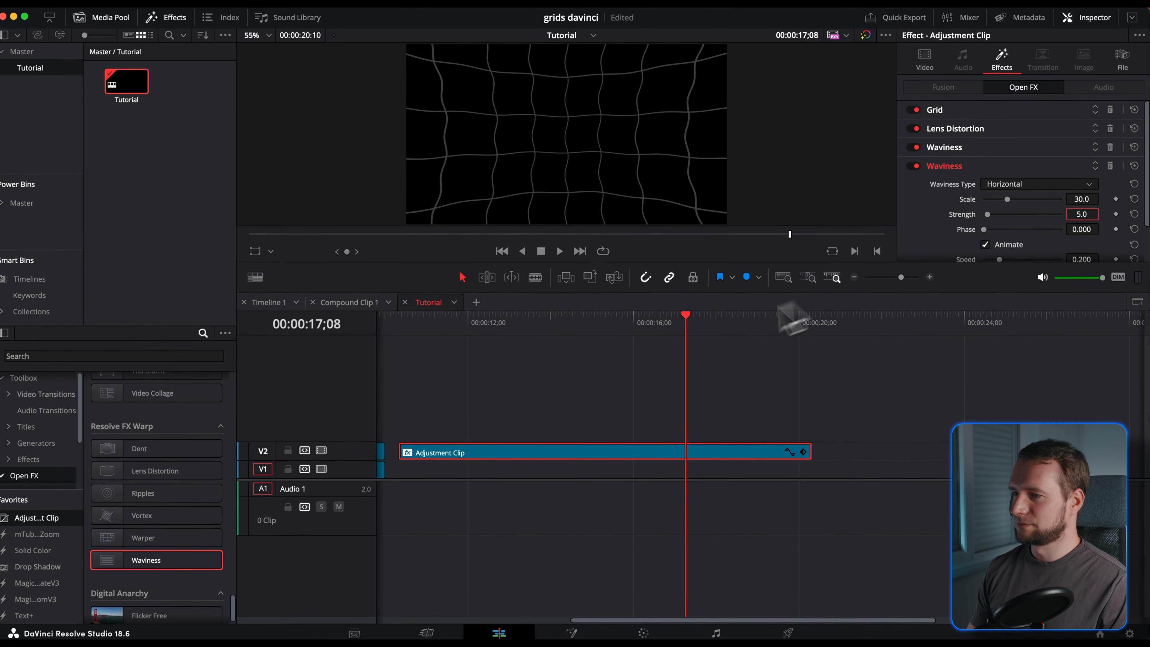
Step: Adjust the animation Speed on both the horizontal and vertical Waviness effects and play back the wavy grid
click(510, 329)
key(space)
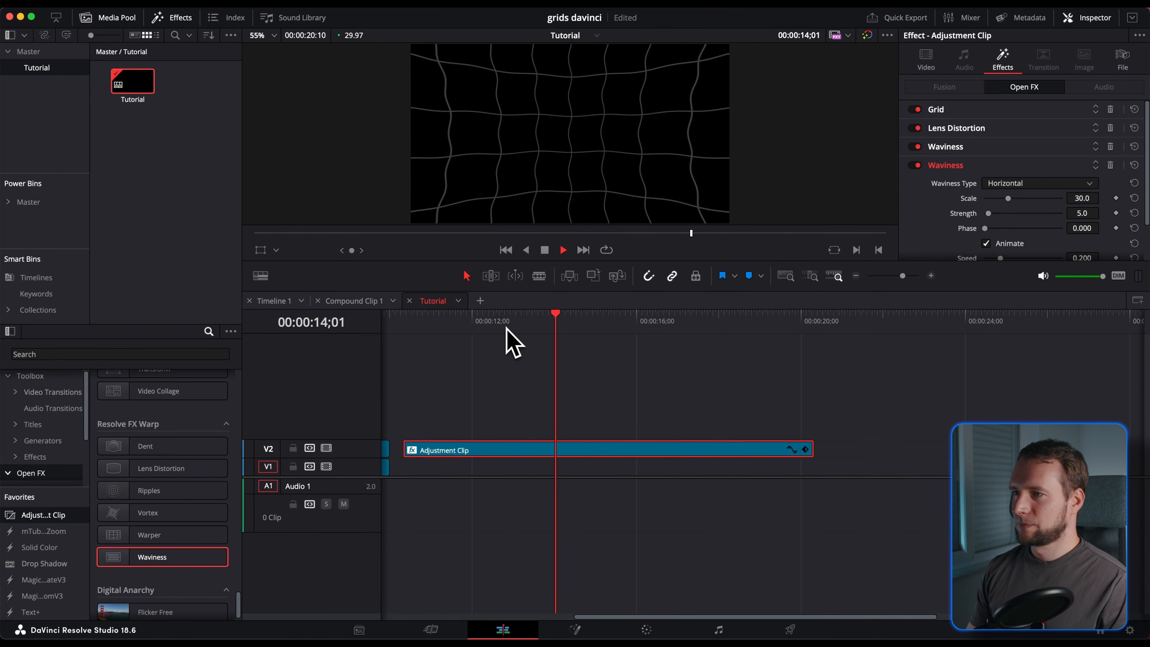
key(space)
scroll(951, 233, down, 2)
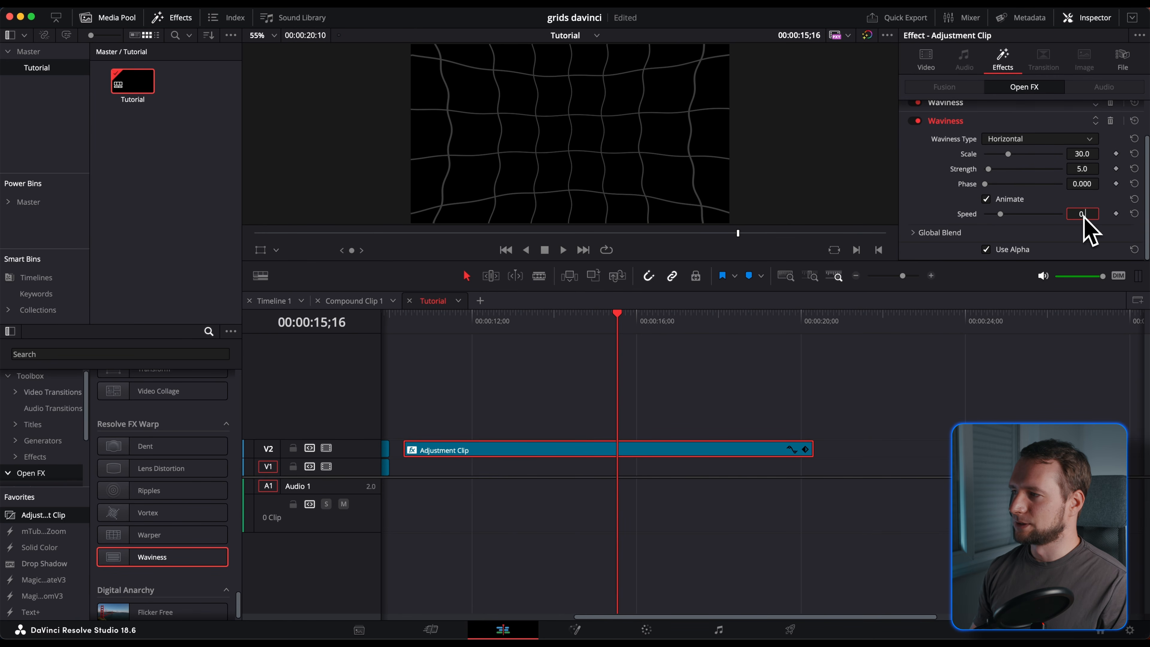
scroll(1007, 200, up, 2)
click(1007, 152)
scroll(1025, 182, down, 2)
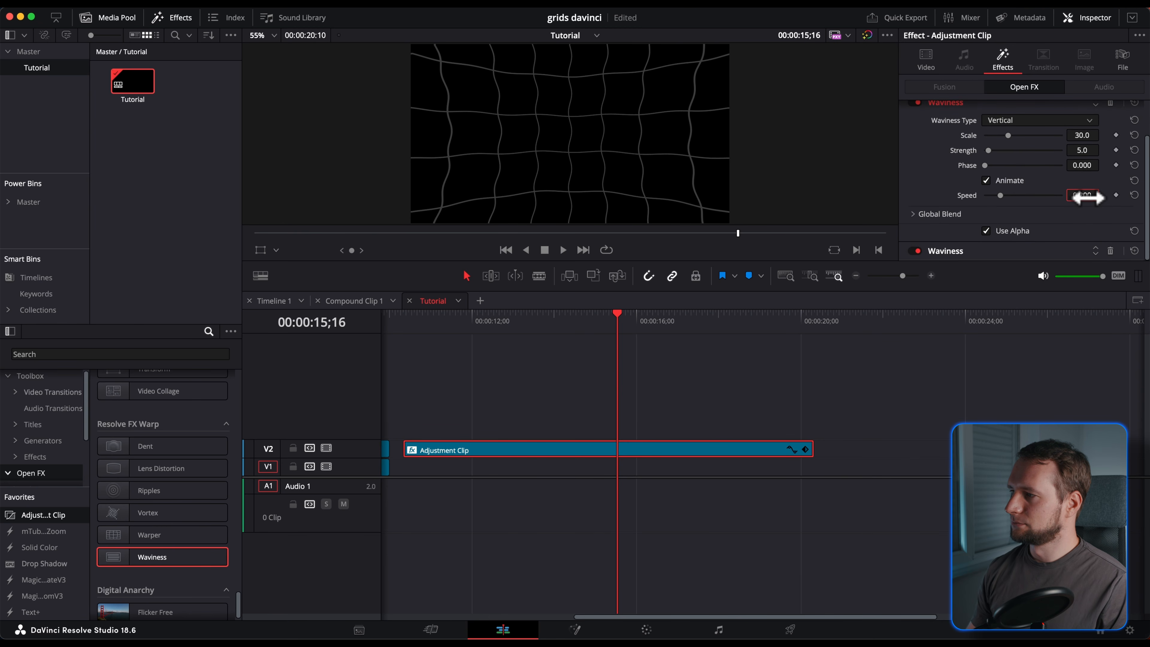
drag(1085, 197, 1086, 197)
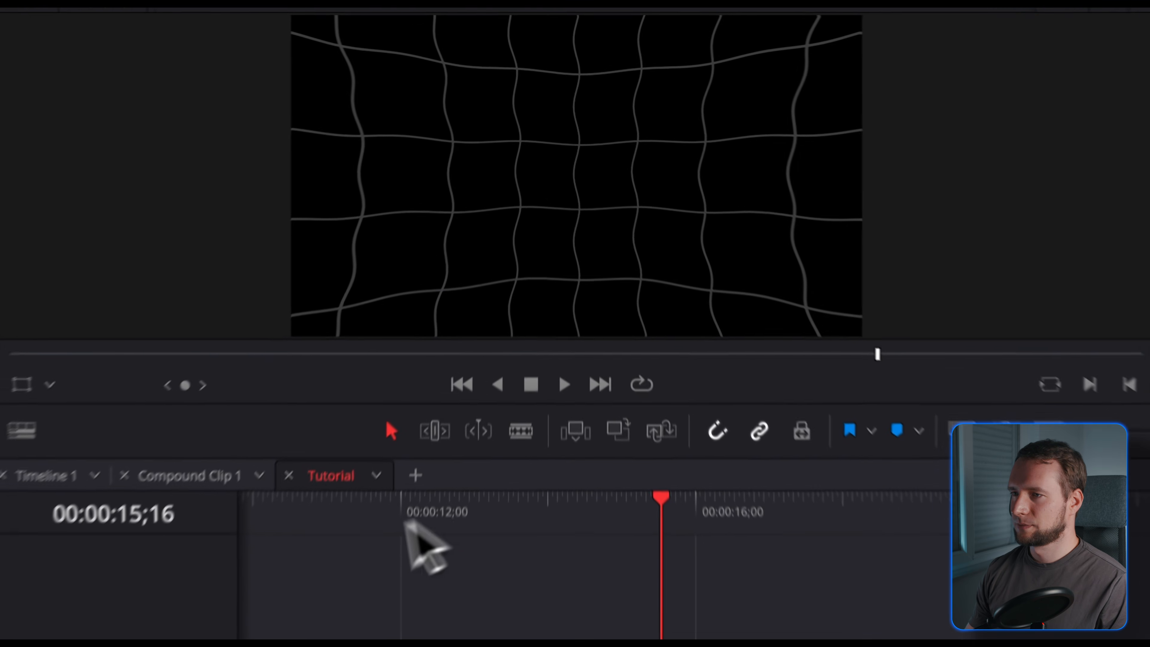
click(431, 320)
key(space)
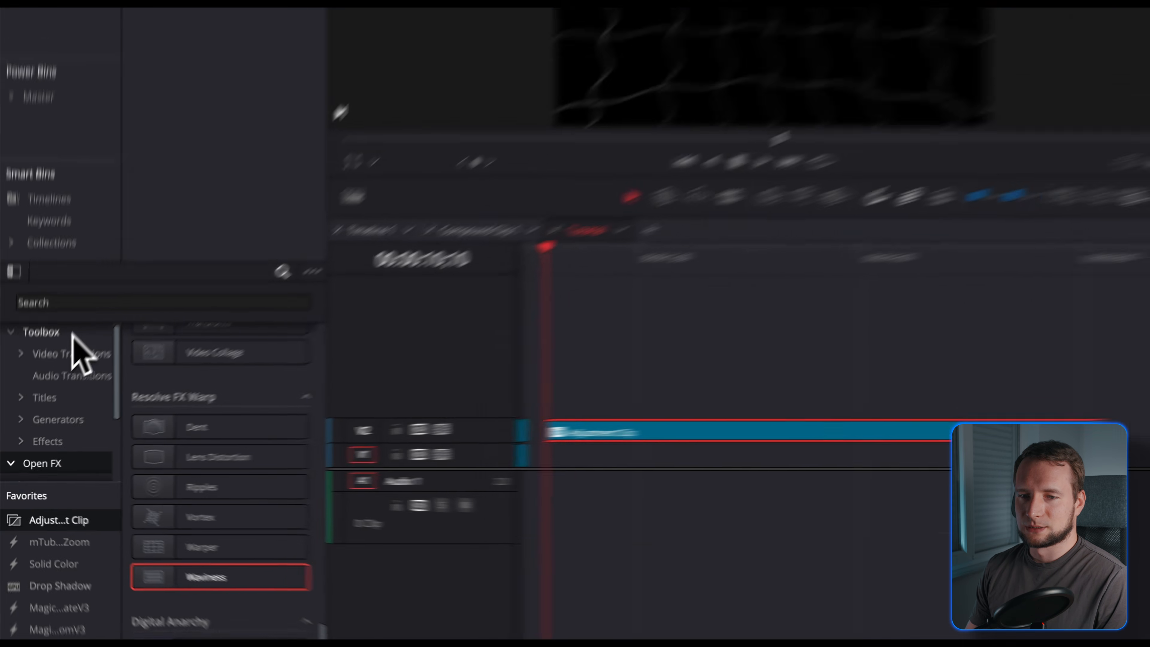
Step: Search the effects for "scan", add Scanlines to the wavy adjustment clip, and adjust its Line Frequency
click(47, 377)
click(66, 354)
text(scan)
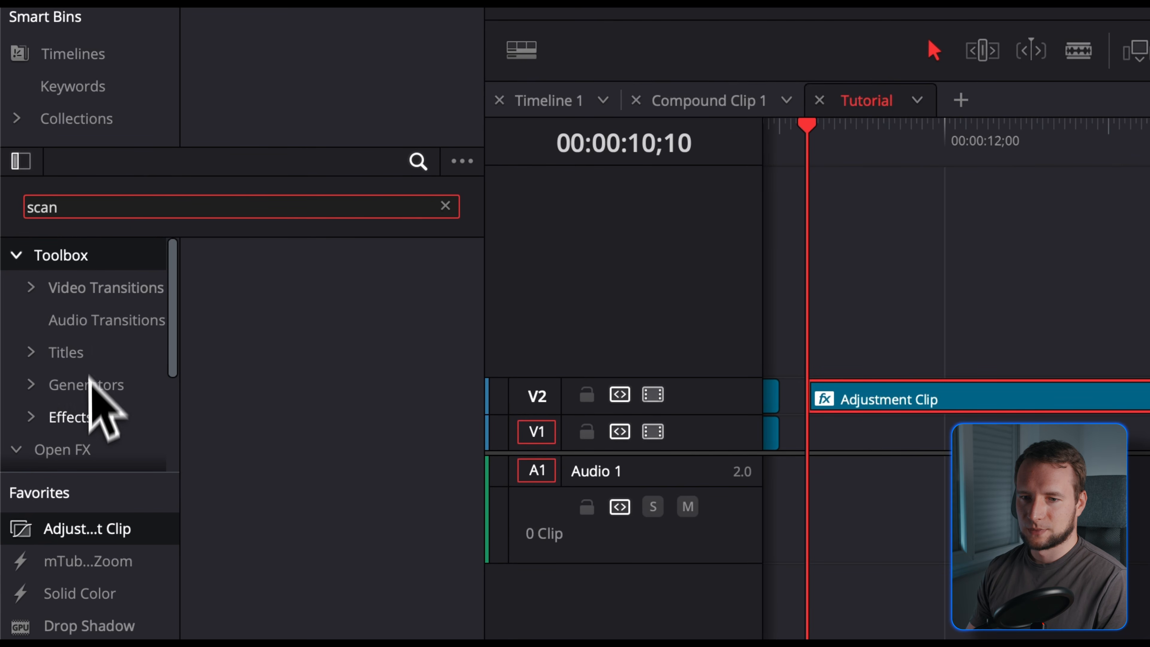
click(86, 445)
drag(304, 301, 1148, 423)
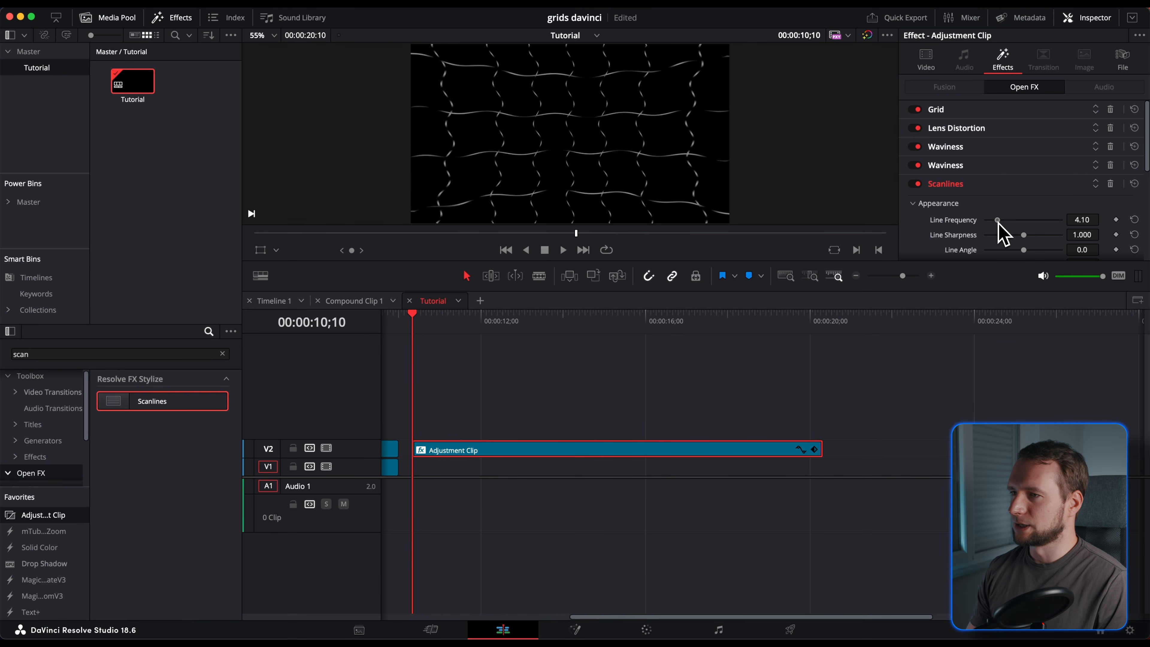
scroll(973, 229, down, 6)
scroll(969, 227, up, 5)
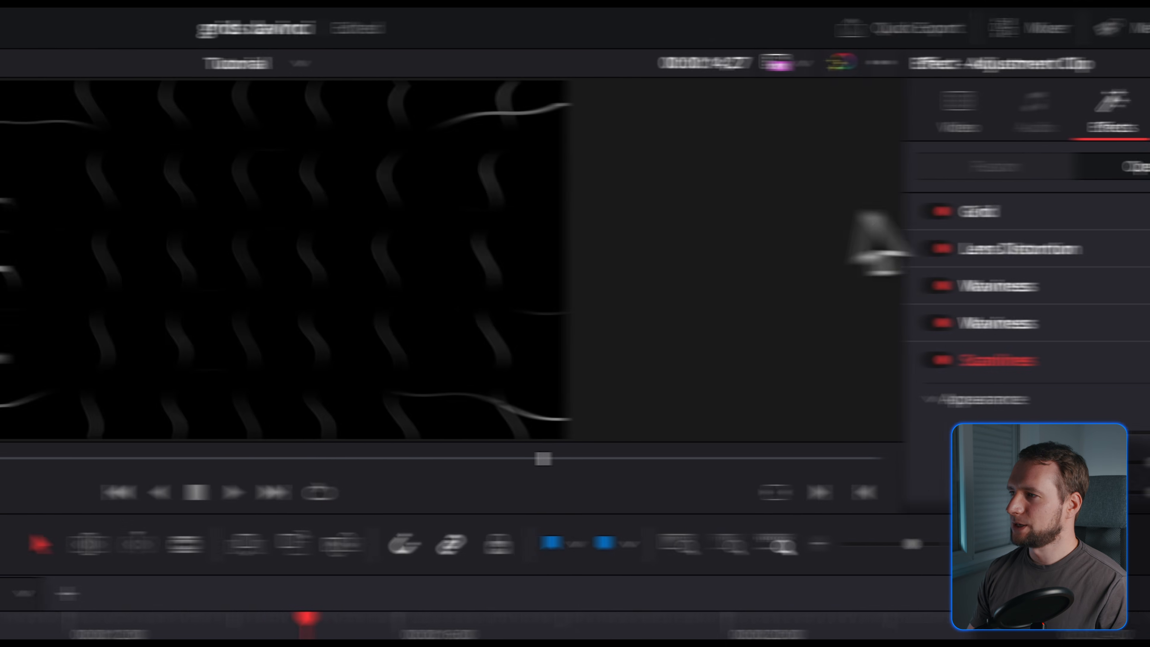
Step: Lower the Grid effect's Hor. Line Width to its minimum and scrub through the clip
click(844, 214)
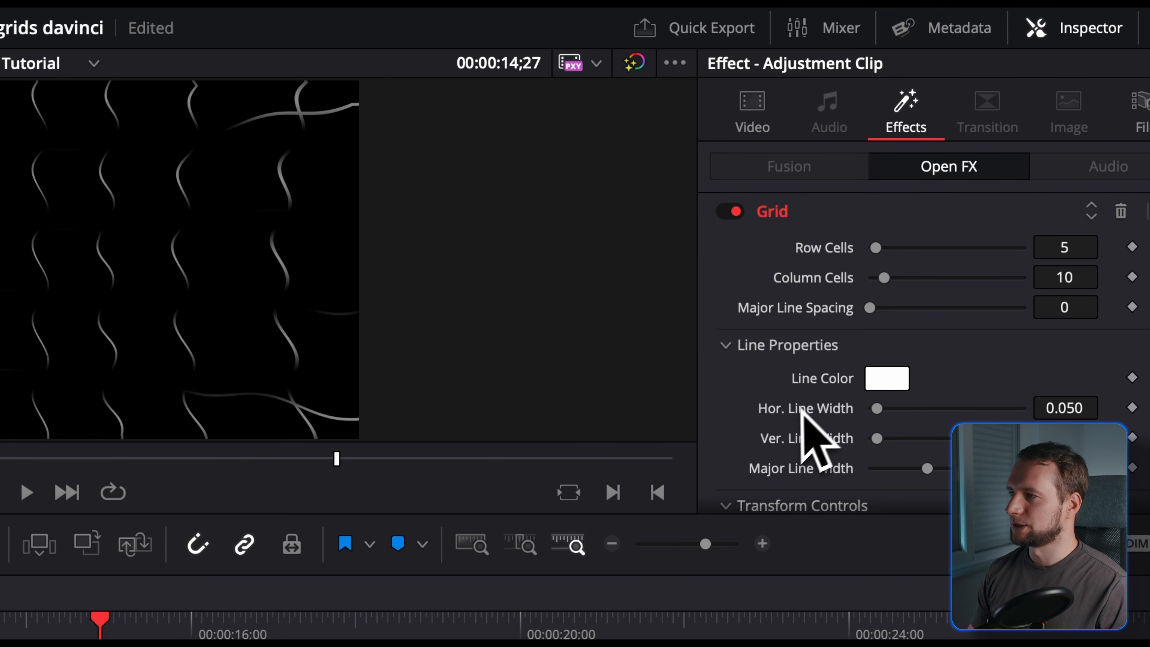
drag(877, 408, 865, 409)
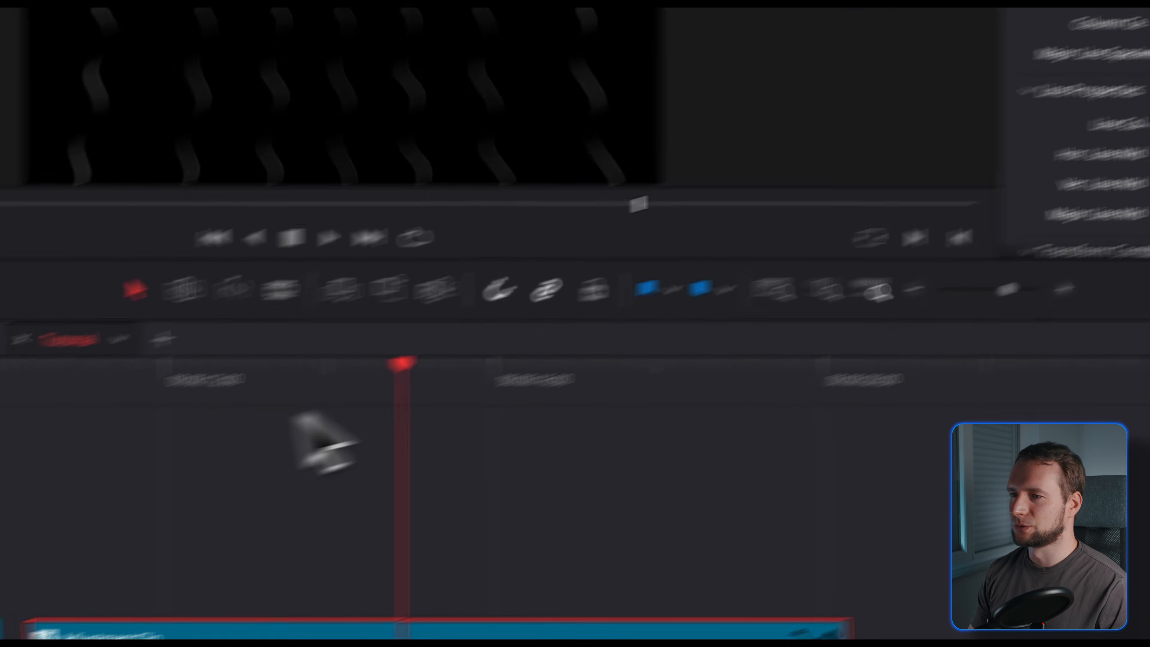
drag(382, 330, 581, 327)
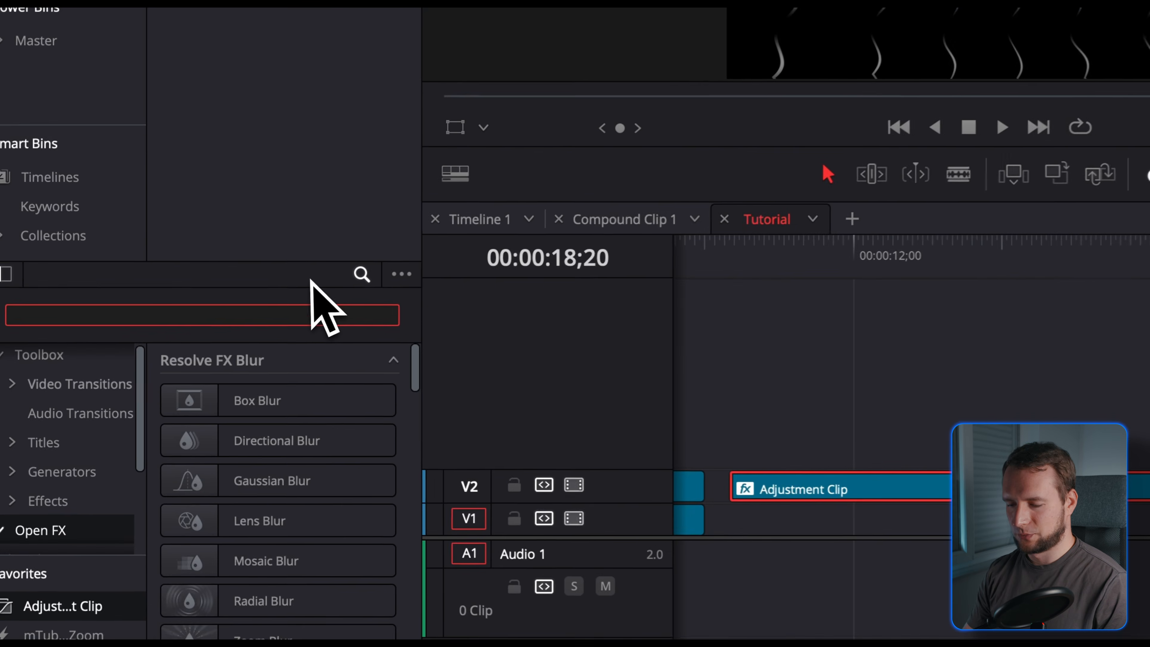
Step: Search the effects for prism and apply the prism effect to the wavy adjustment clip
text(prsim)
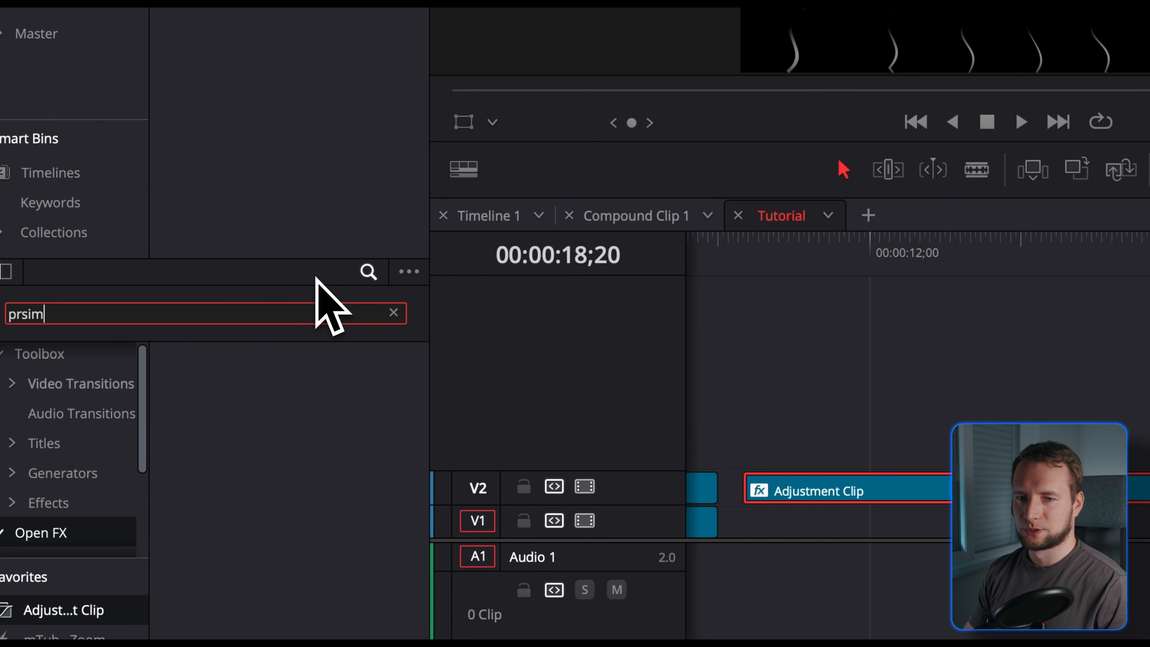
key(BackSpace)
text(is)
drag(304, 401, 924, 499)
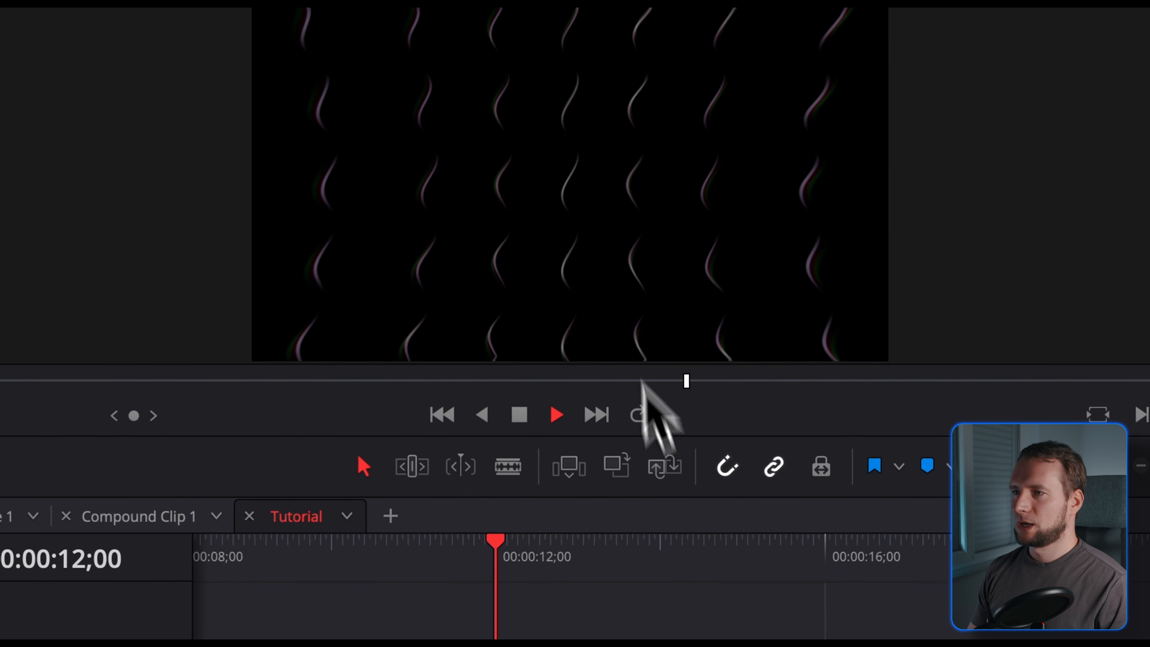
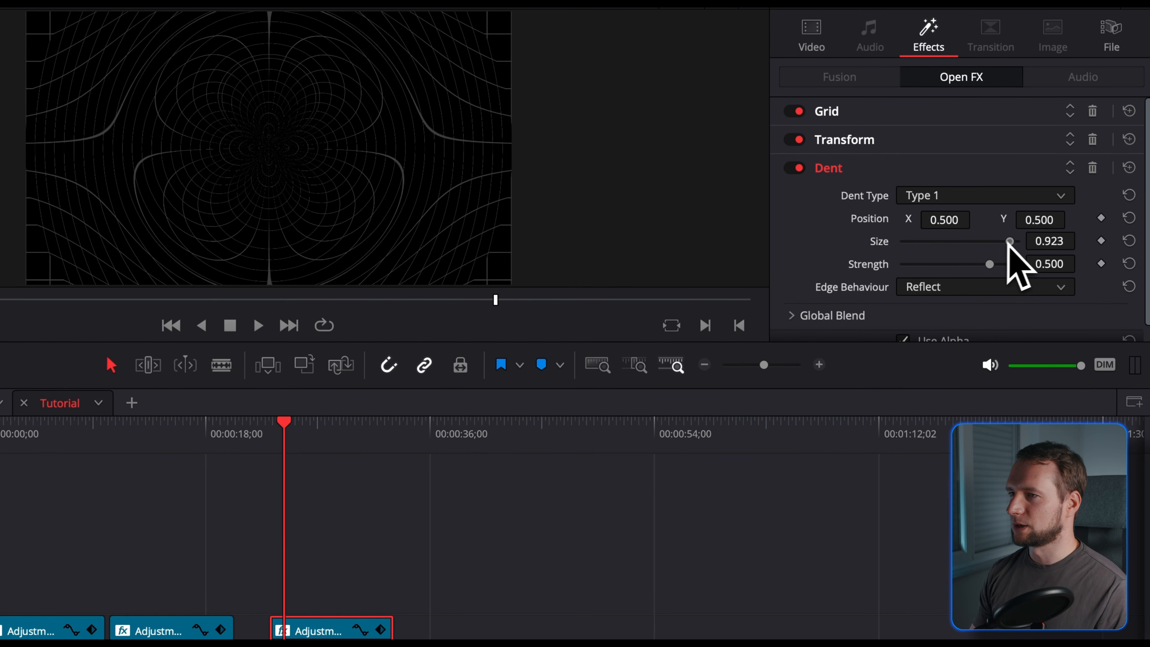
Step: Set the Dent effect's Size to 1.000, preview the grid animation, and try Dent Type 2
key(space)
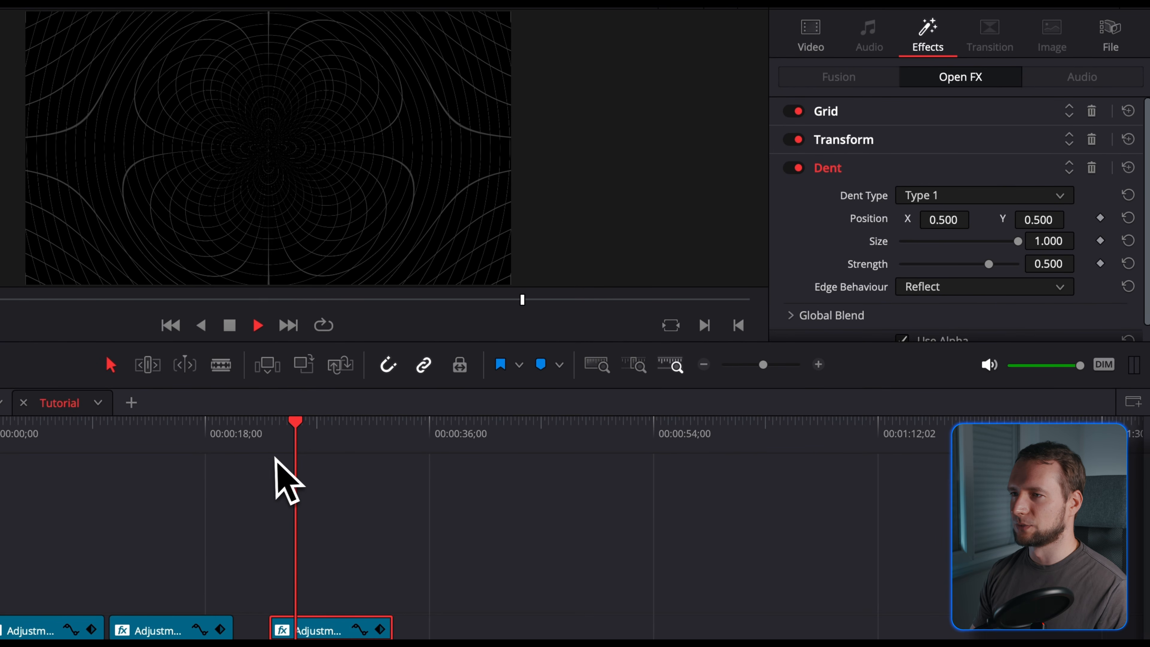
key(space)
click(952, 199)
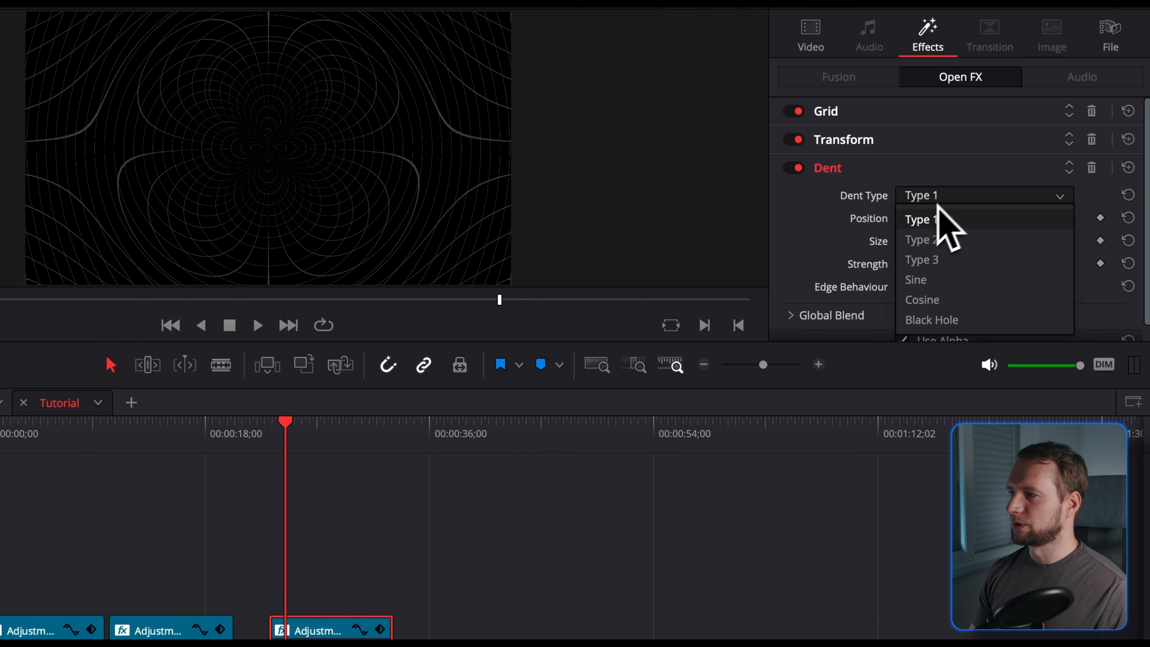
click(928, 239)
Step: Switch the Dent Type to Type 3, play the animation, and check the Transform effect's position settings
click(943, 199)
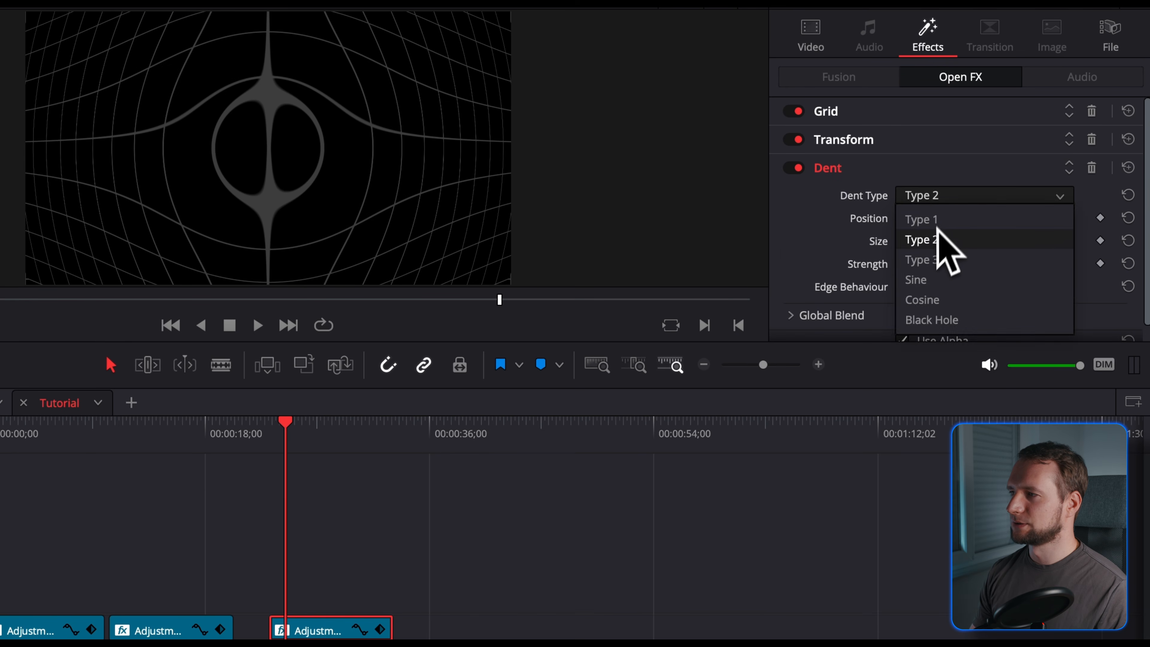
click(938, 259)
click(271, 433)
key(space)
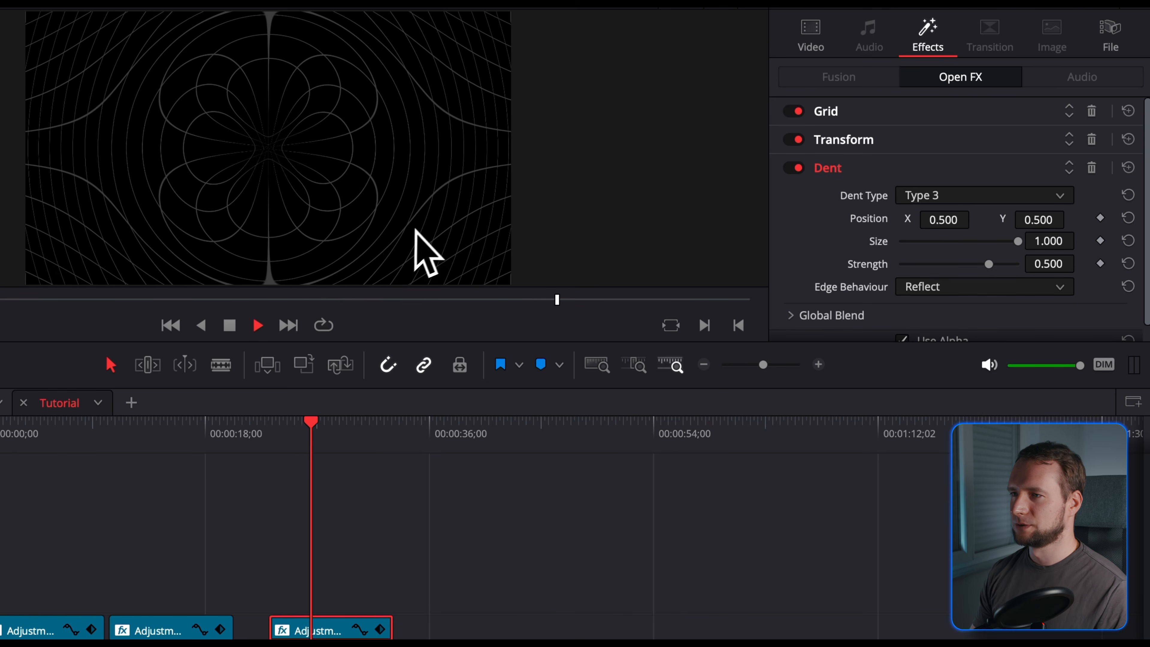
key(space)
click(879, 140)
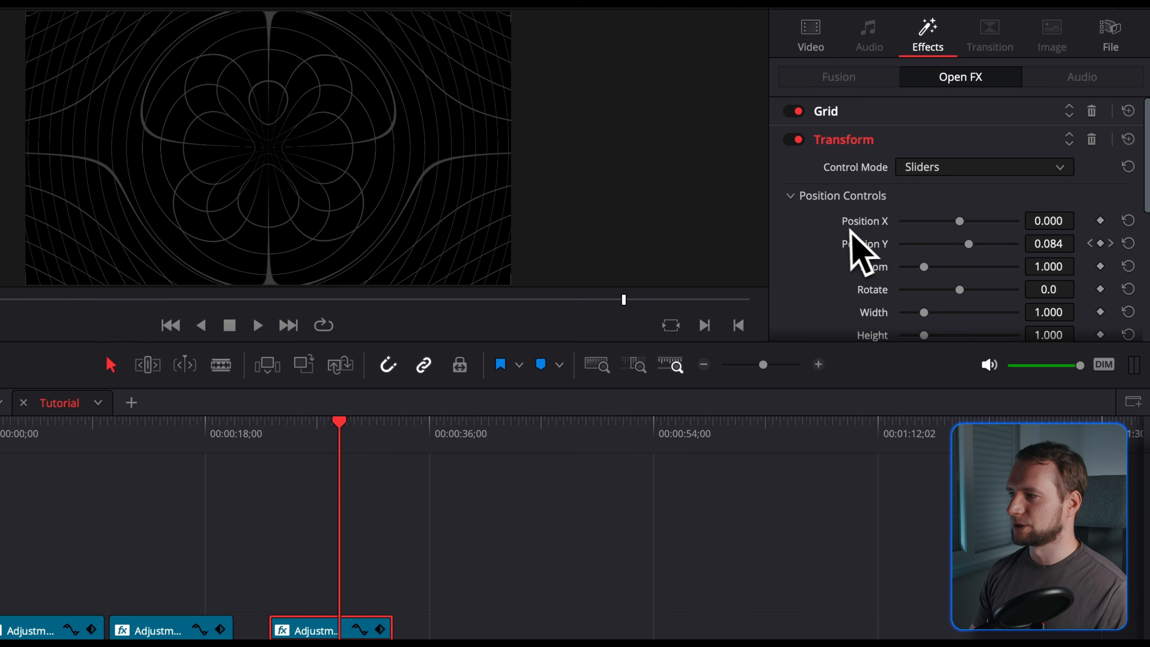
click(878, 142)
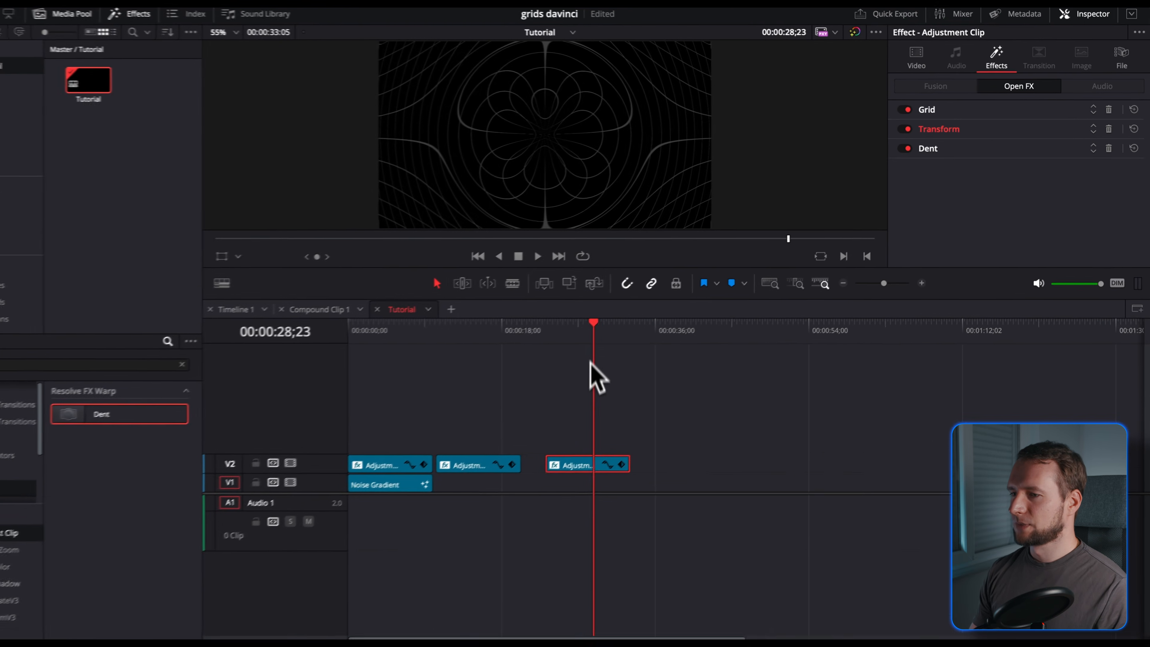
Step: Copy the first adjustment clip to an empty spot after the third clip on V2 and place the playhead at its start
drag(375, 466, 686, 469)
click(688, 318)
scroll(679, 379, right, 3)
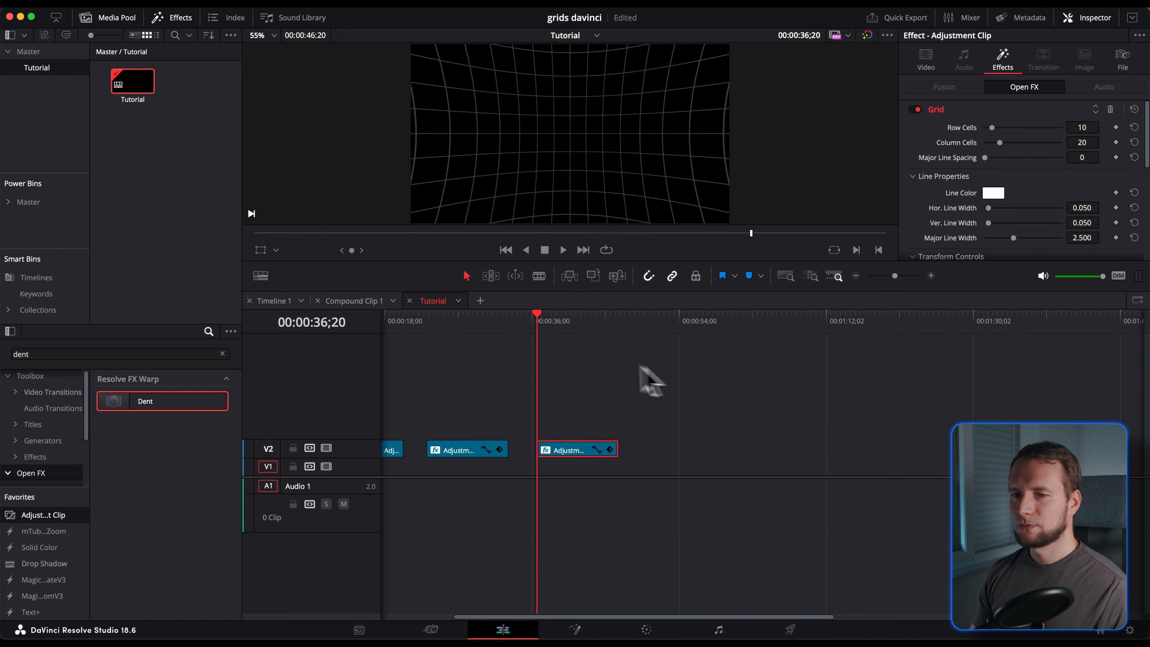
Step: Search the effects for "mir" and apply the Mirrors effect to the newly copied adjustment clip
click(178, 352)
text(mir)
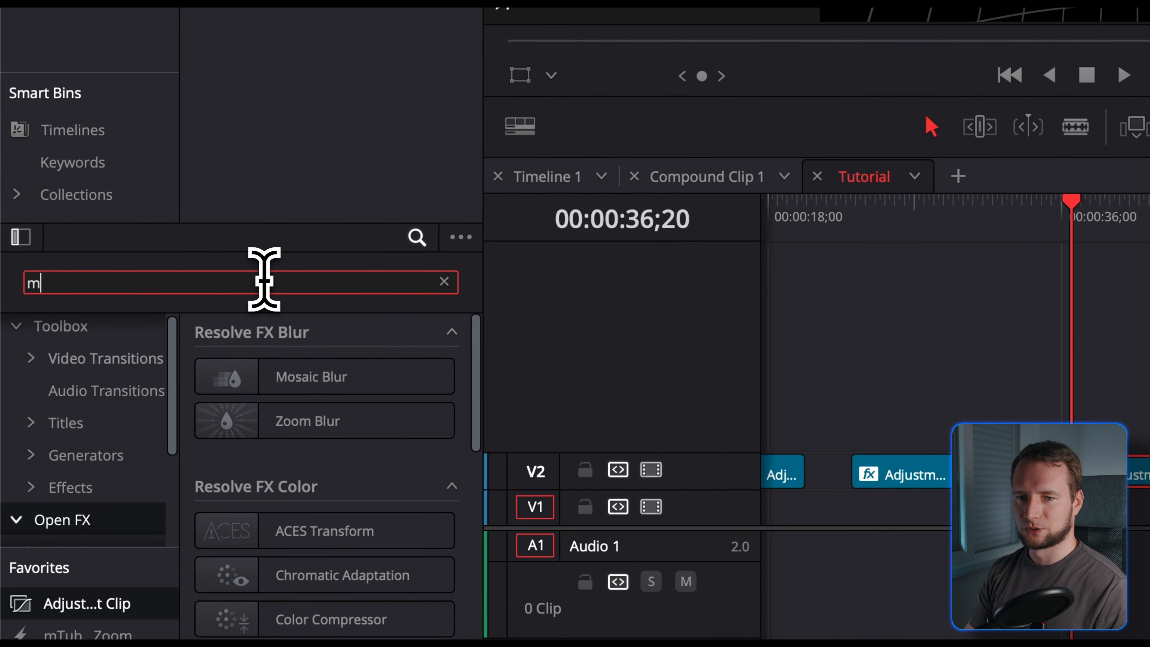
drag(299, 376, 1149, 498)
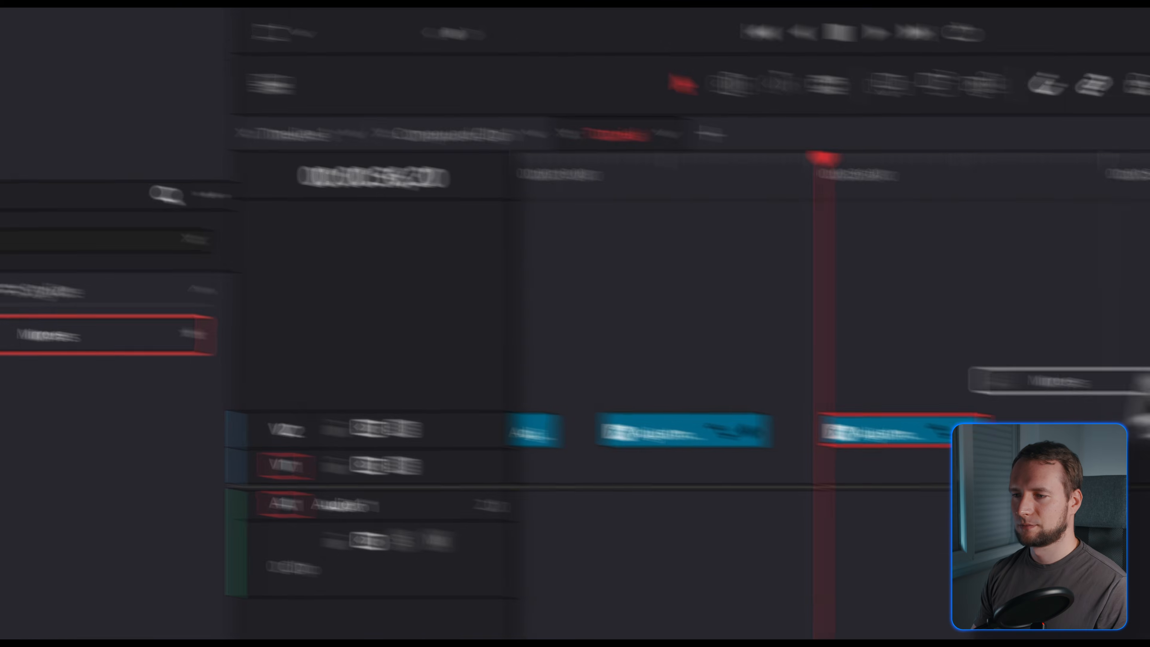
mouse_move(651, 378)
mouse_down()
mouse_move(643, 388)
mouse_move(657, 391)
mouse_up()
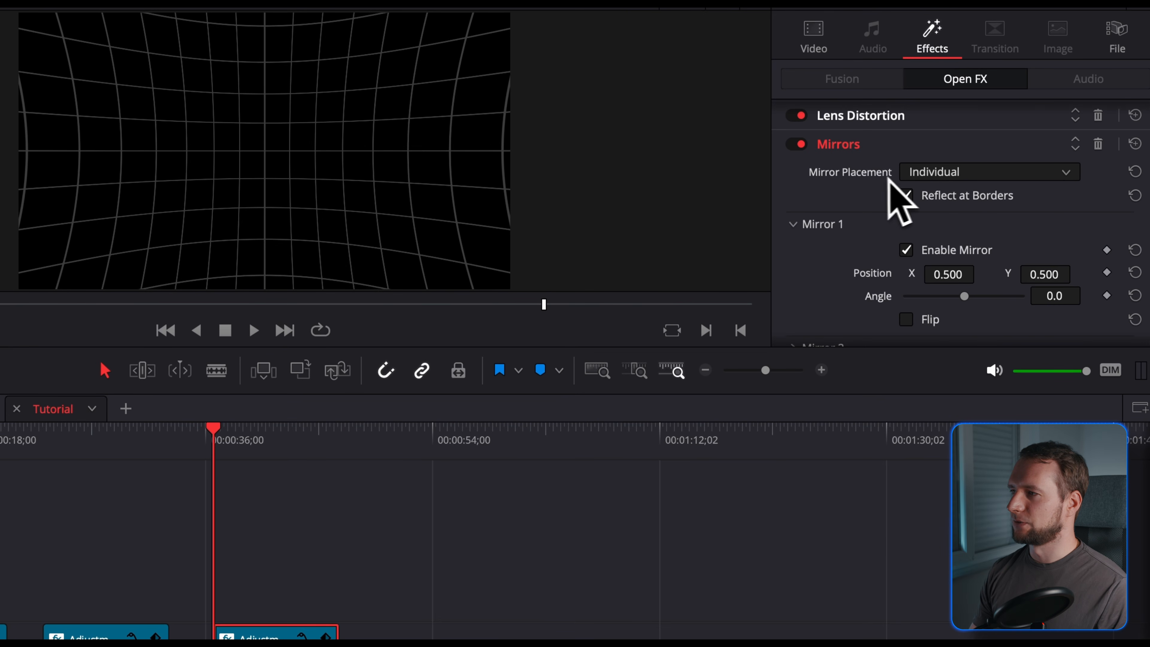
Step: Try Rosette as the Mirror Placement and play the mirrored grid from the clip's start
click(933, 175)
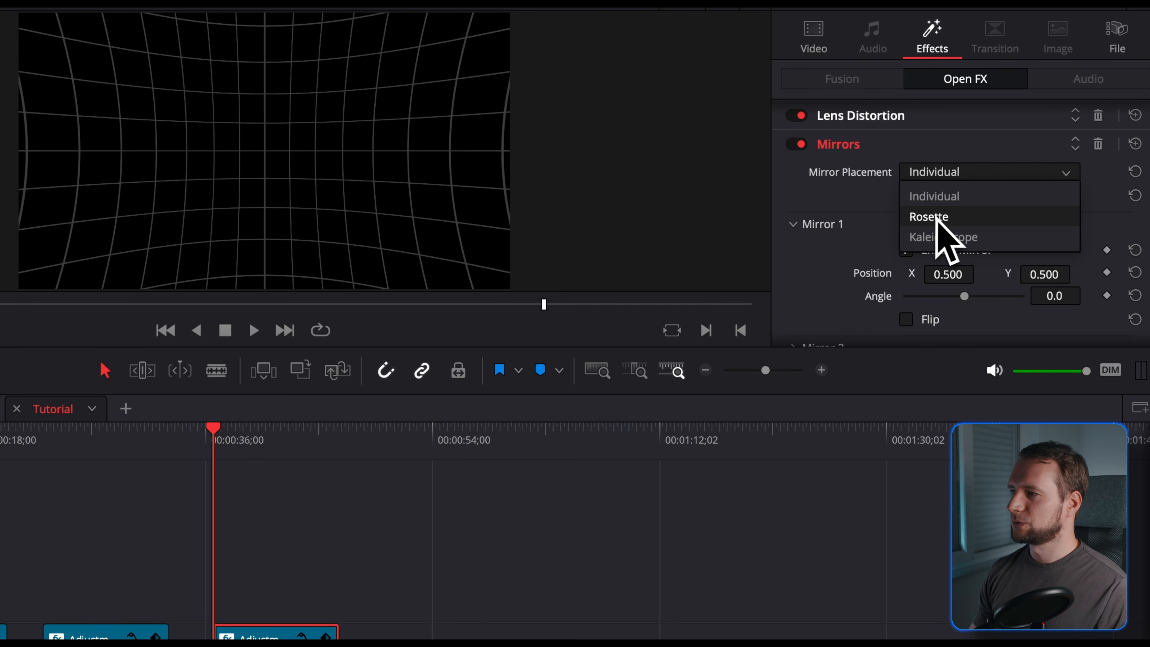
click(965, 221)
key(space)
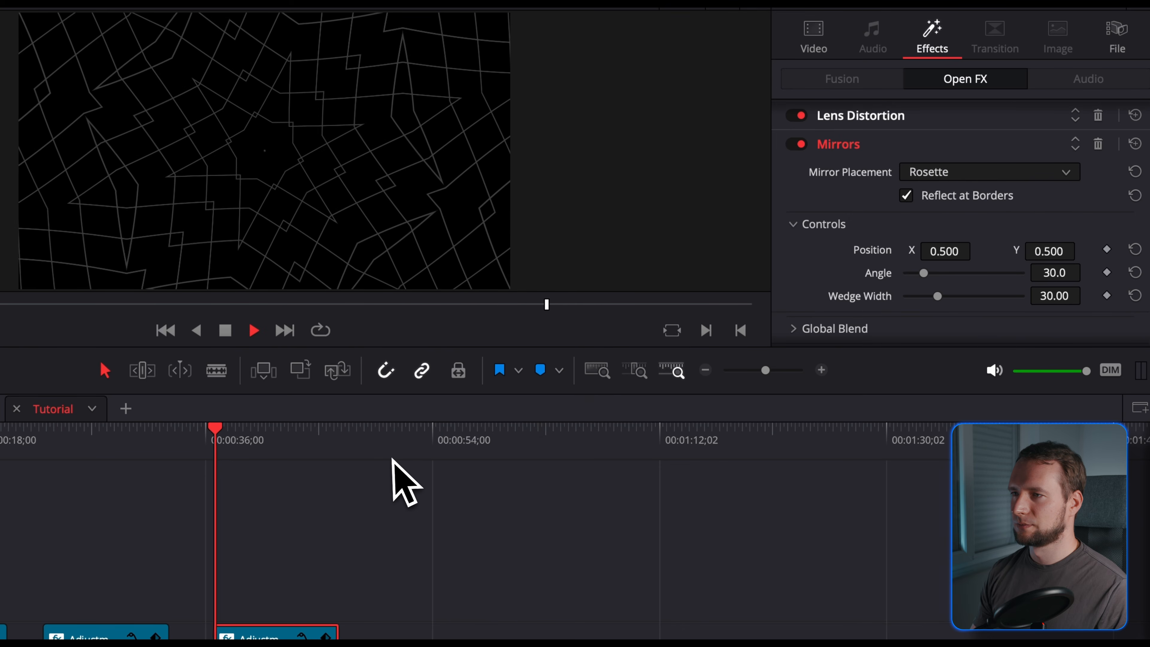
click(213, 448)
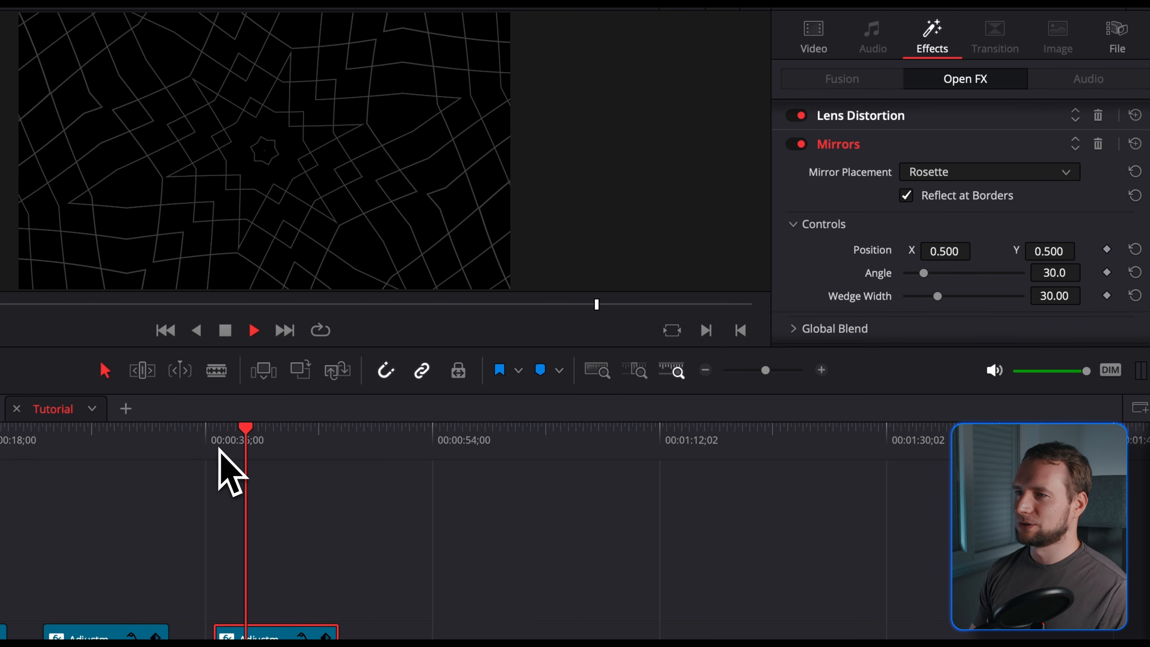
Step: Set the Mirror Placement to Kaleidoscope and play the clip from its start
click(950, 175)
click(941, 237)
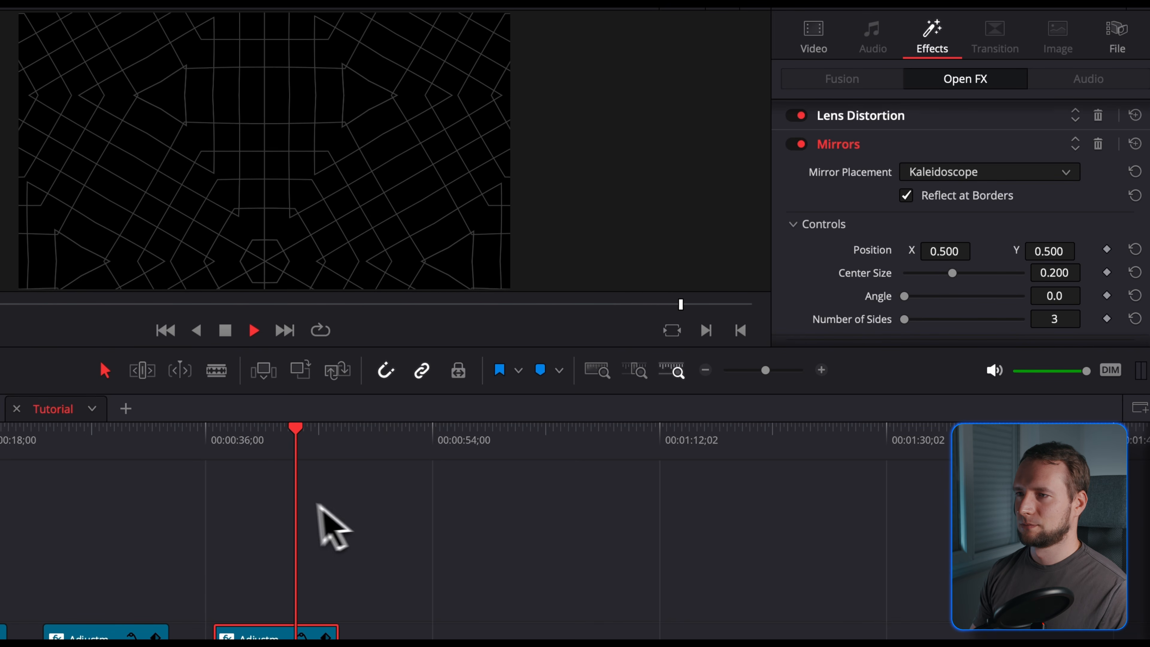
click(216, 440)
key(space)
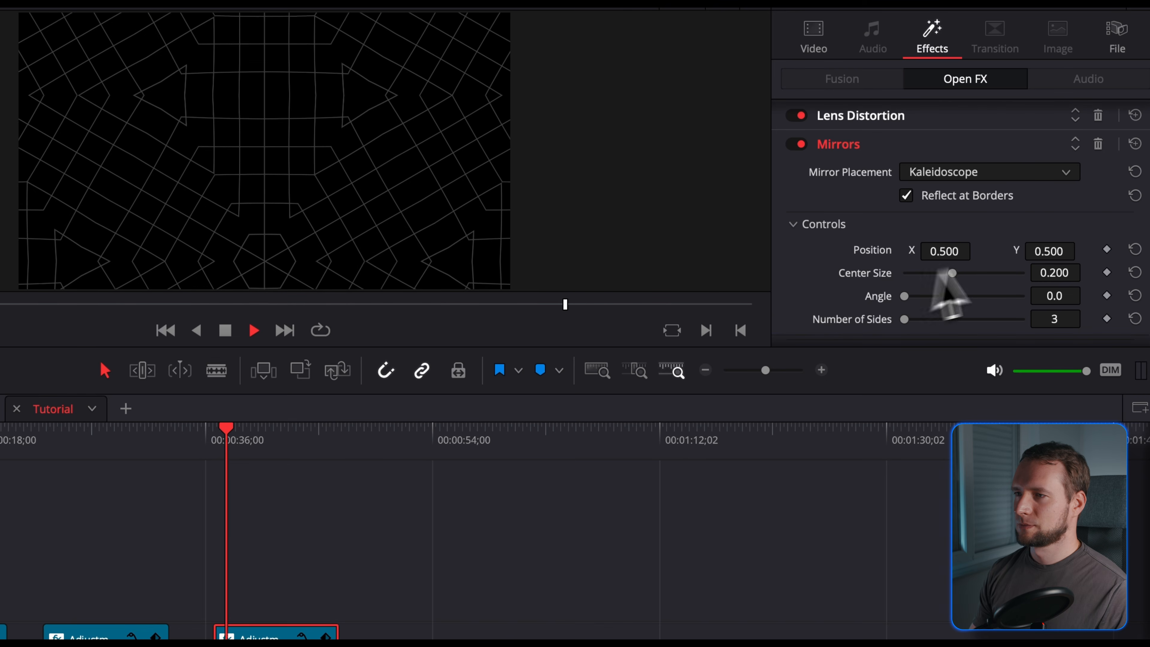
Step: Set the Mirrors effect's Y Position to 0.846 and return the playhead to the clip's start
drag(1051, 251, 1081, 251)
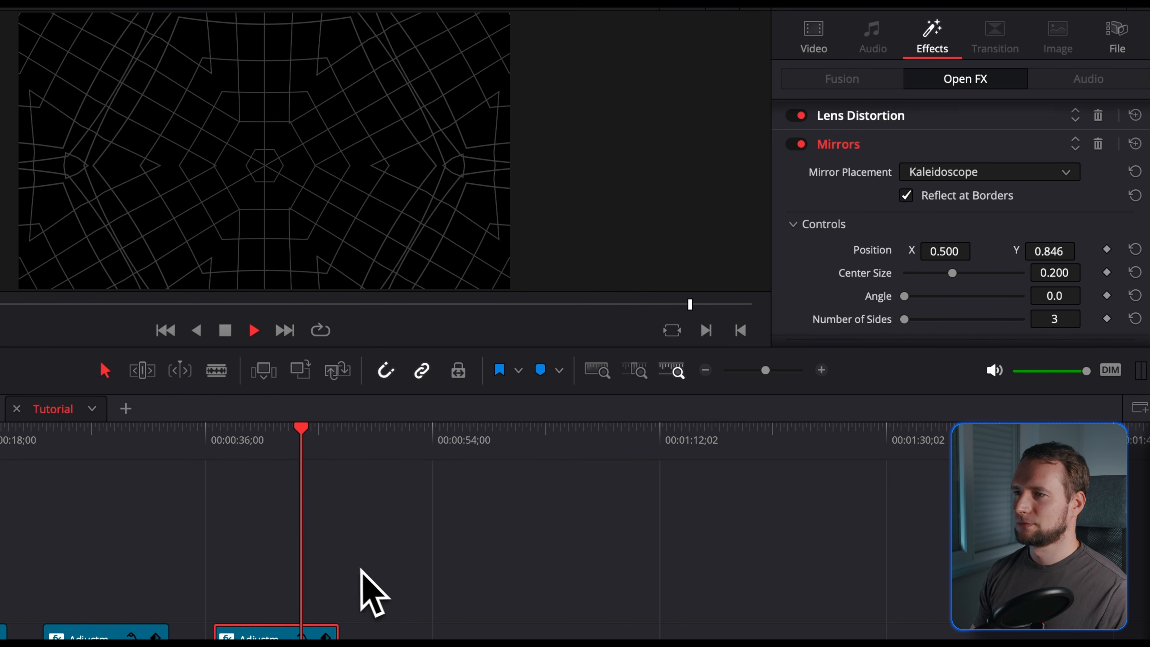
click(215, 444)
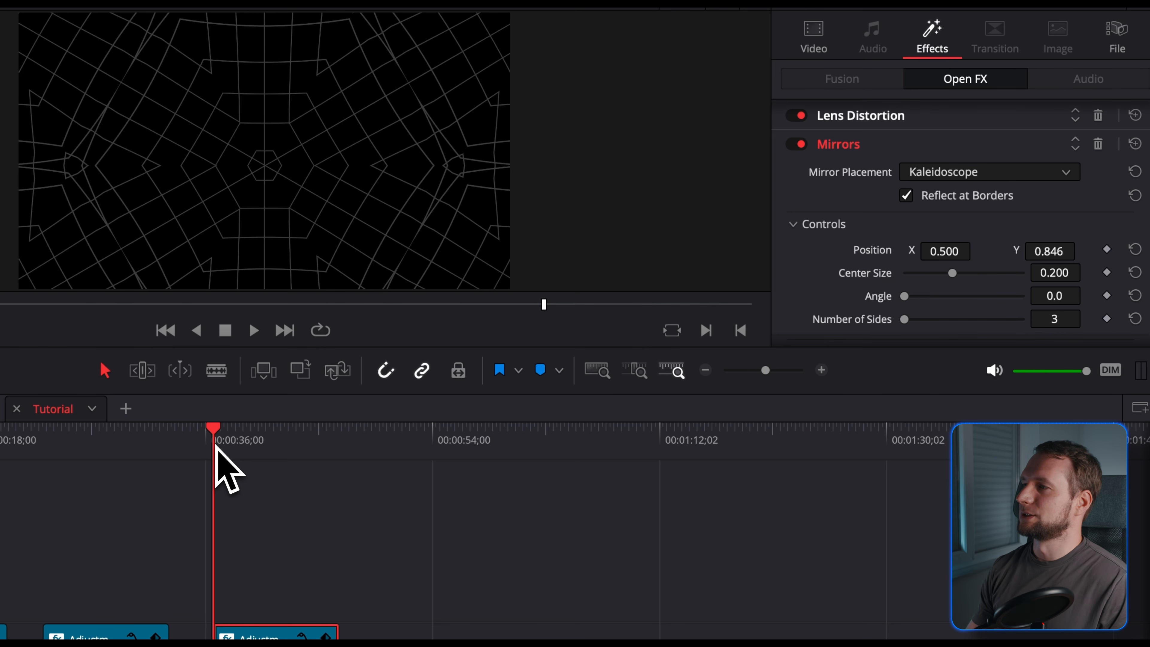
scroll(962, 270, up, 2)
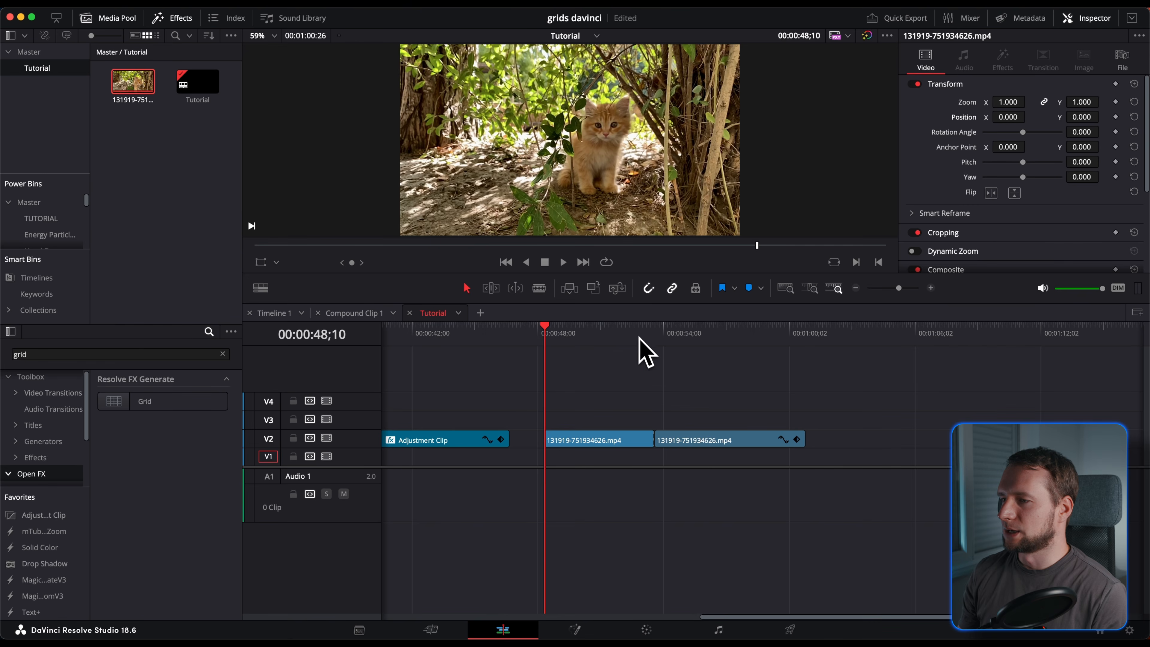
Step: Preview the first kitten video clip and park the playhead just before the cut to the second one
drag(640, 335, 548, 338)
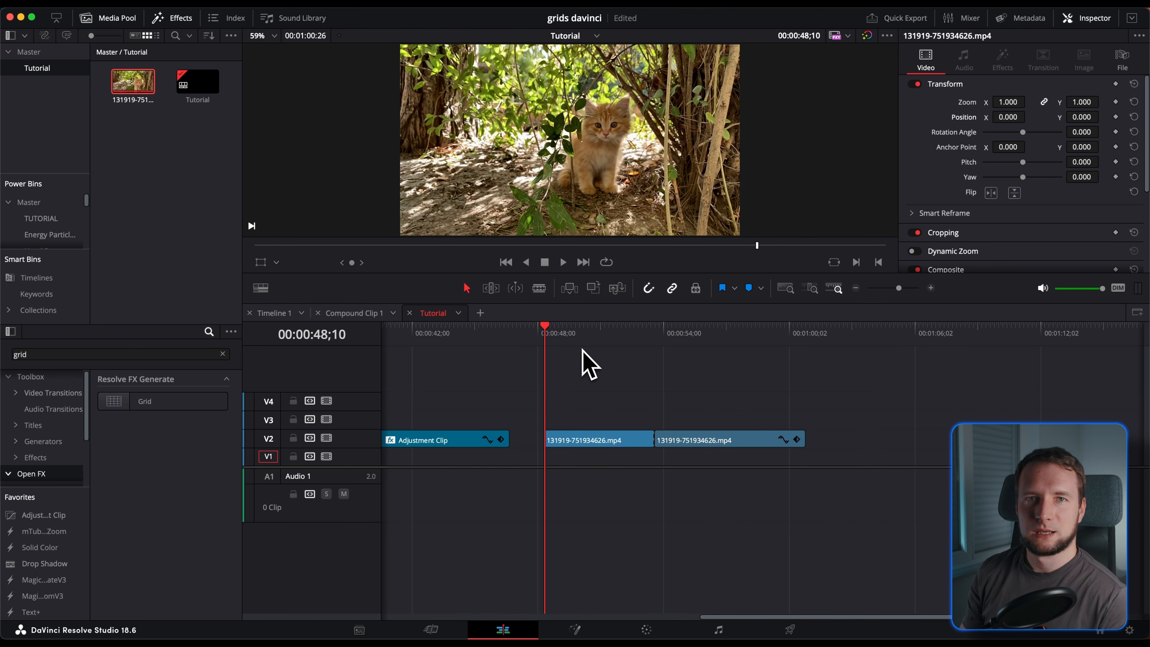
key(space)
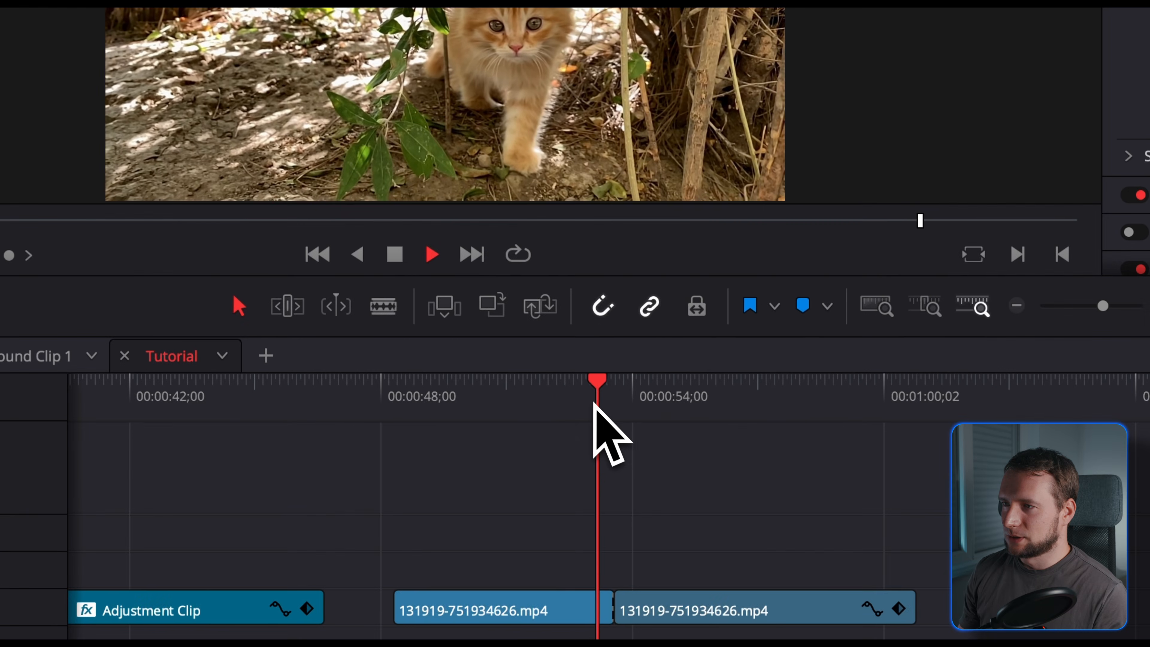
key(space)
key(space)
drag(572, 395, 592, 396)
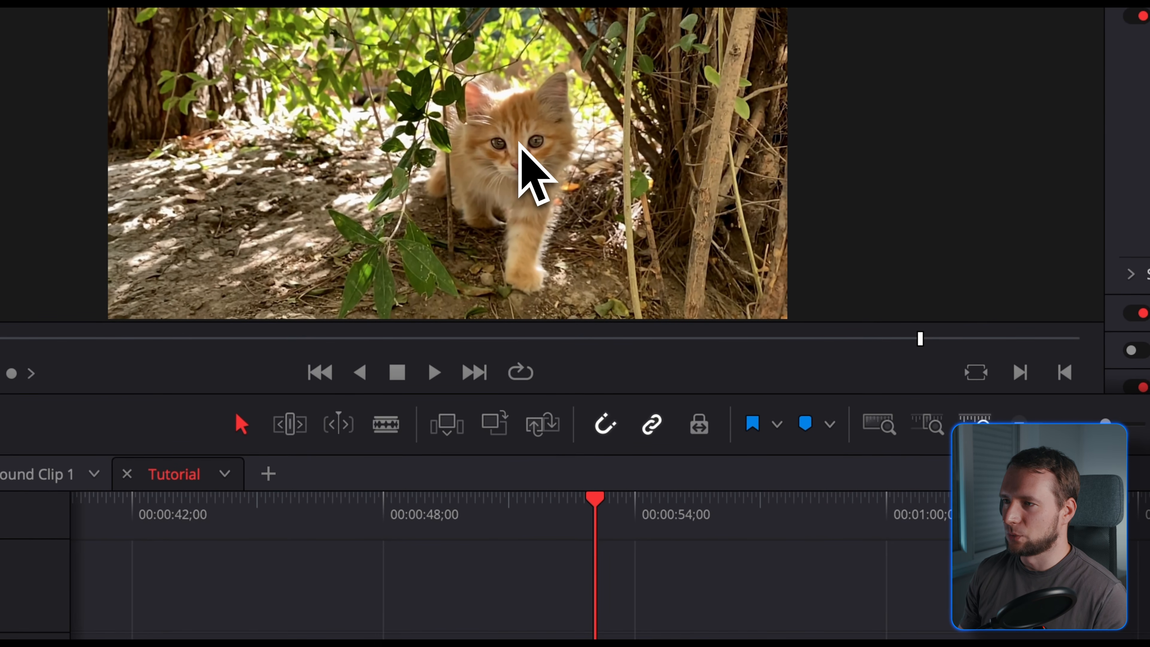
Step: Preview the cut between the two kitten clips and park the playhead on the first clip's end at 00:00:53;17
key(space)
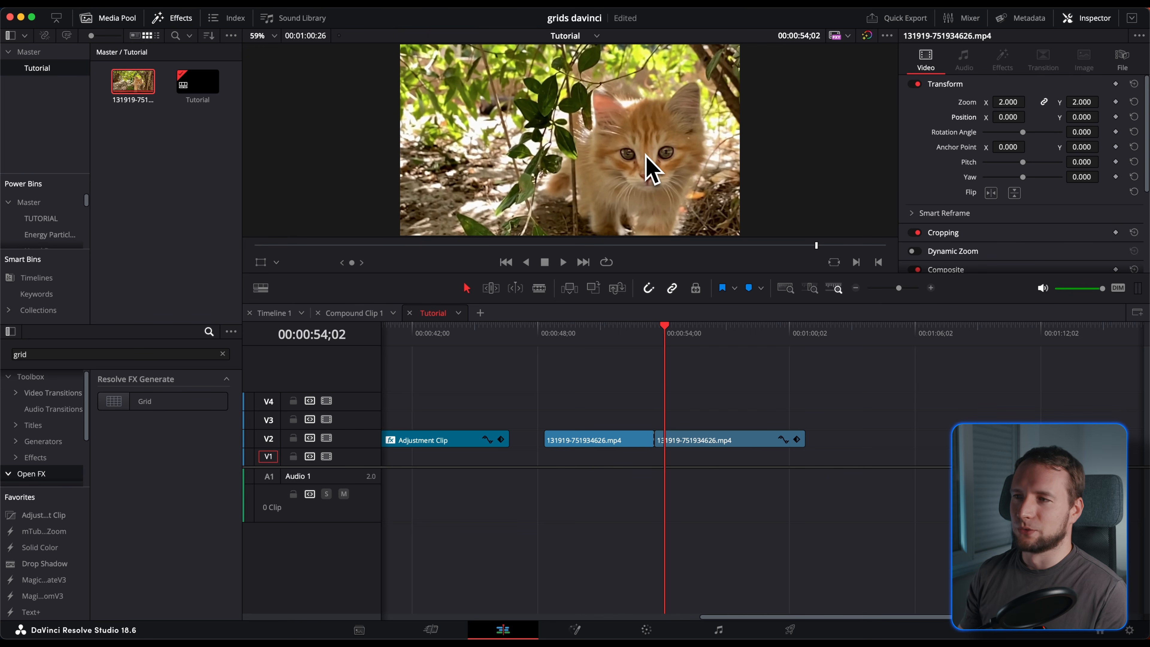
click(638, 338)
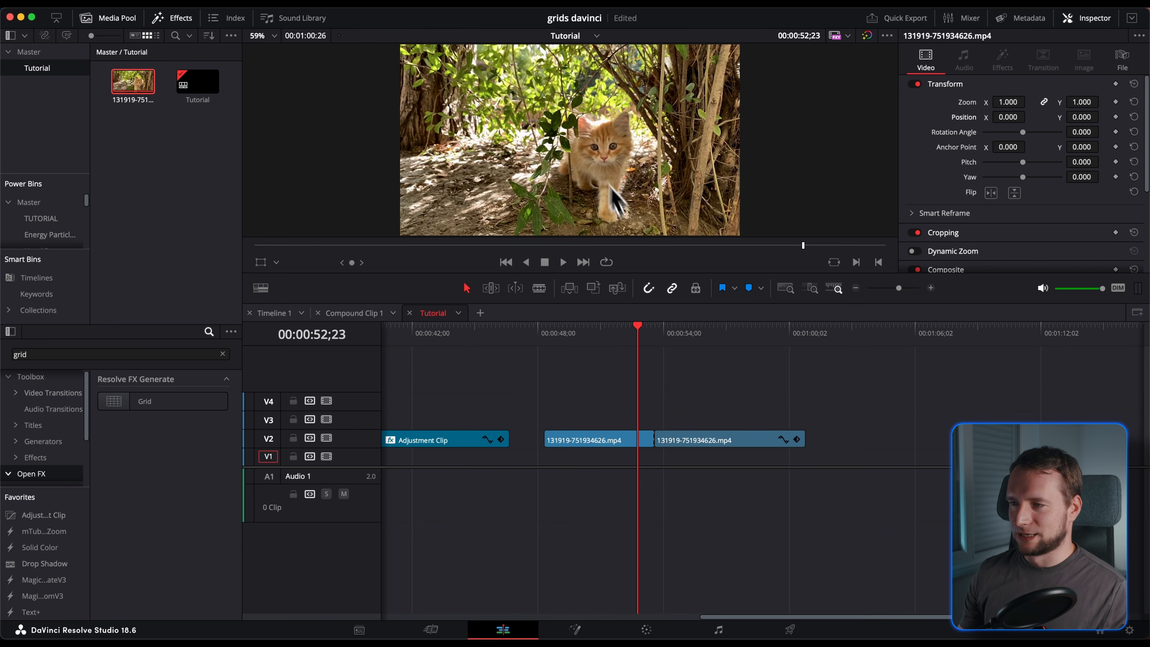
click(655, 333)
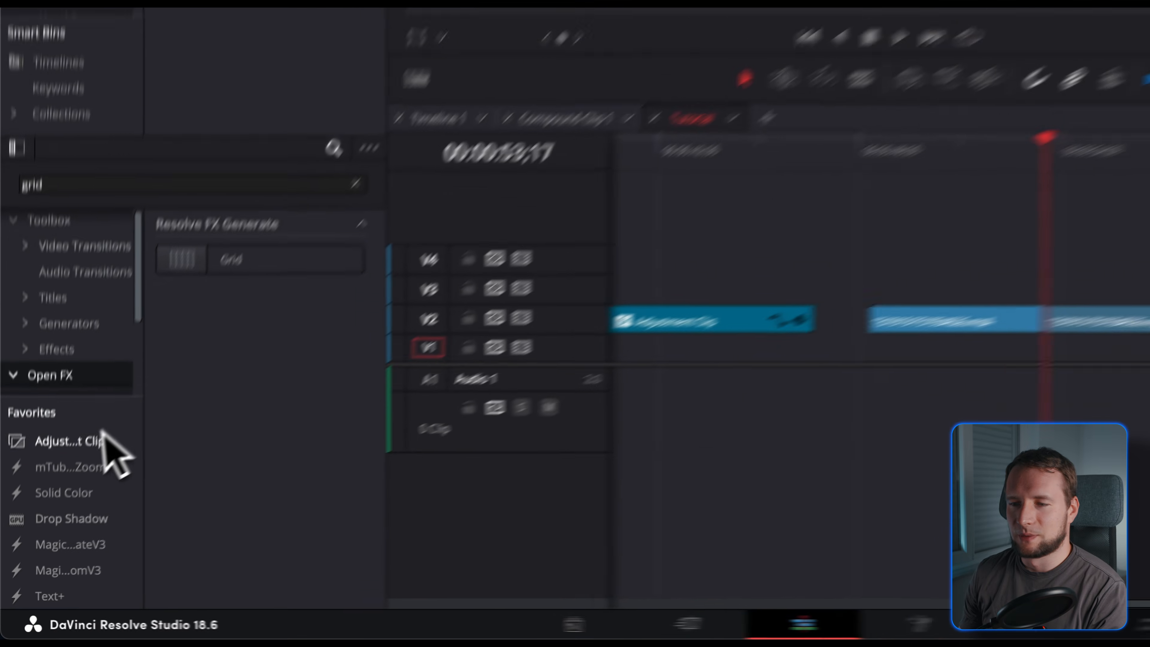
Step: Place an adjustment clip on V3 spanning both kitten clips and apply the Grid effect to it
drag(52, 512, 546, 427)
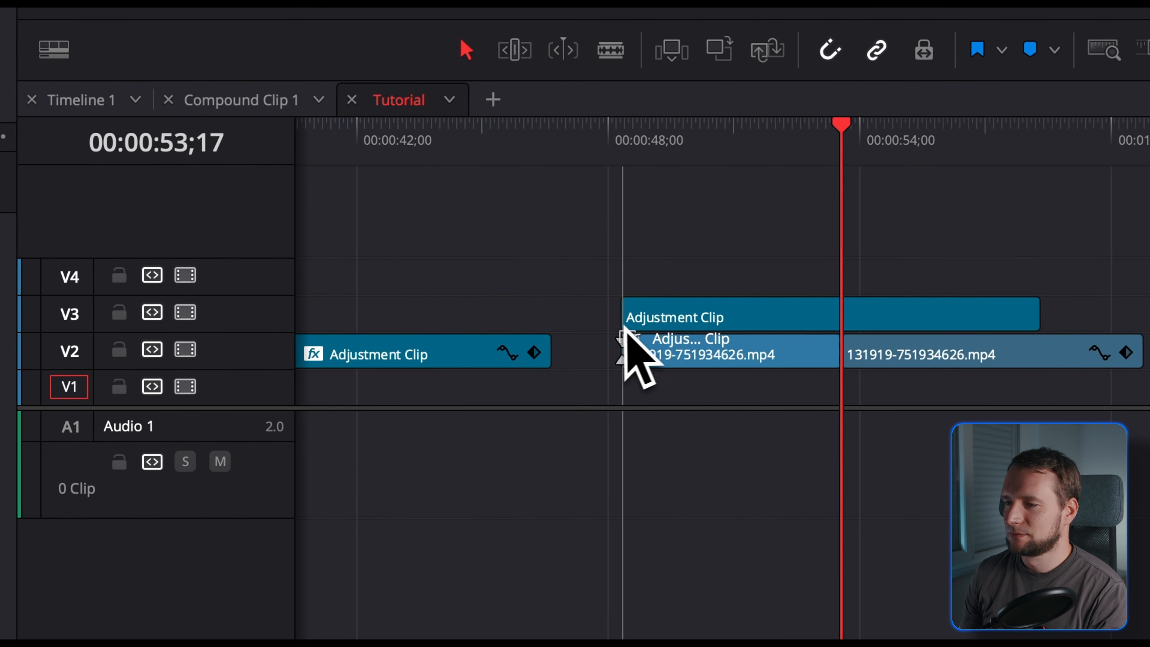
drag(624, 328, 624, 328)
drag(1039, 314, 1142, 314)
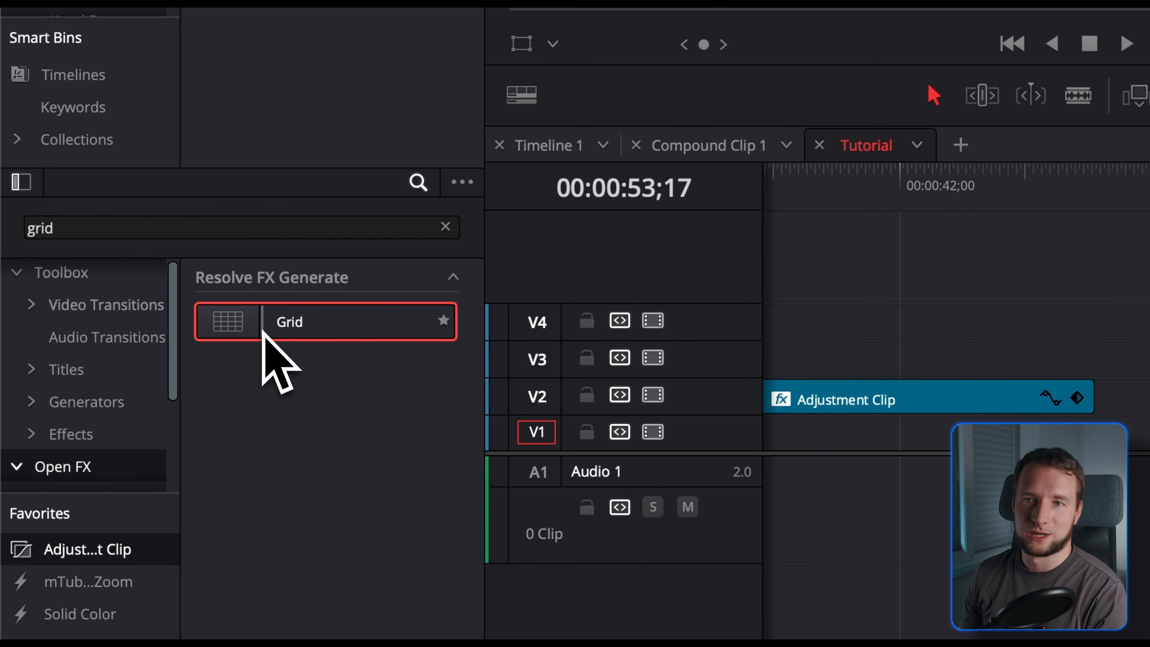
drag(263, 330, 828, 344)
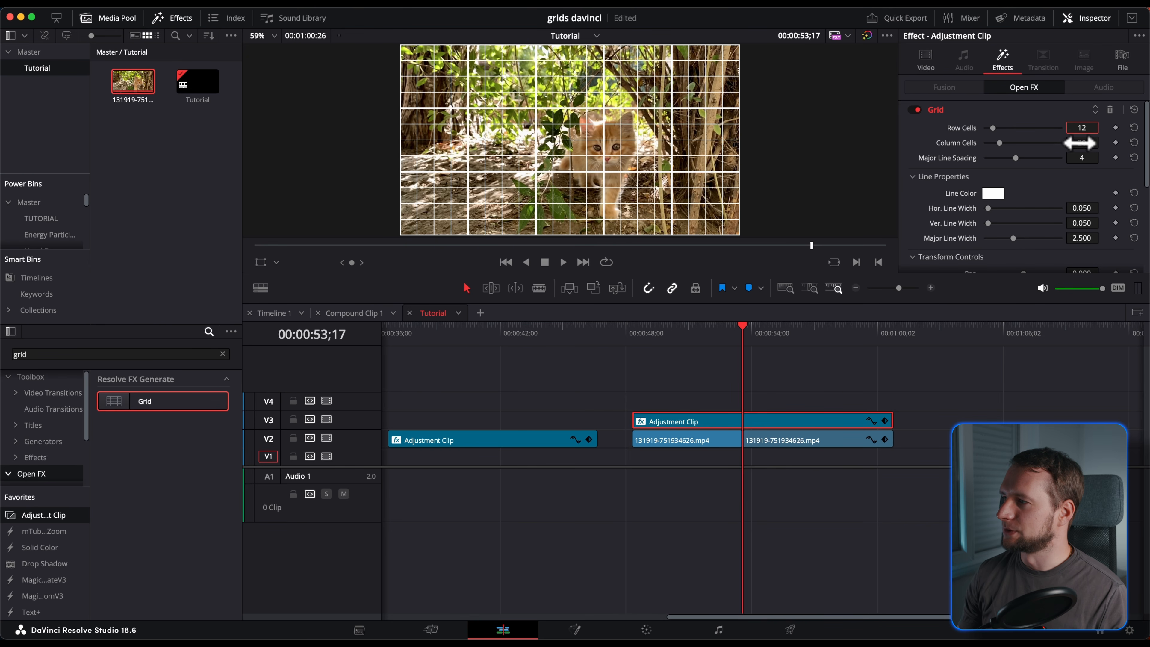
Step: Set the Grid effect's Row Cells and Column Cells to 2 and its Major Line Spacing to 0
drag(1082, 143, 1077, 143)
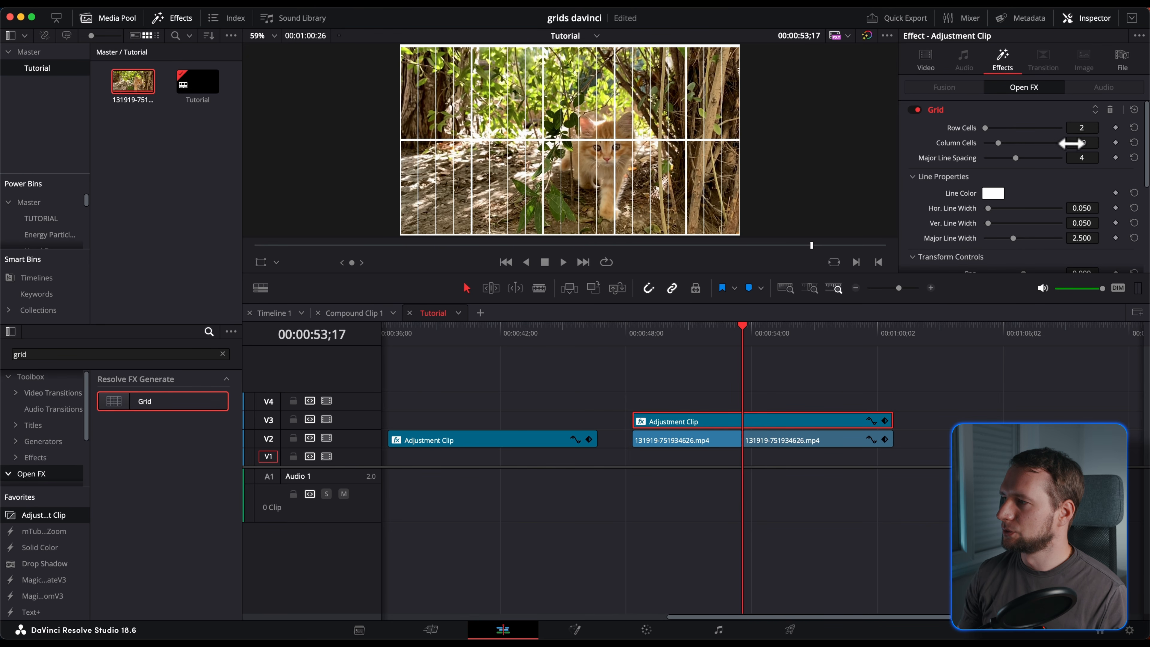
text(2)
key(Return)
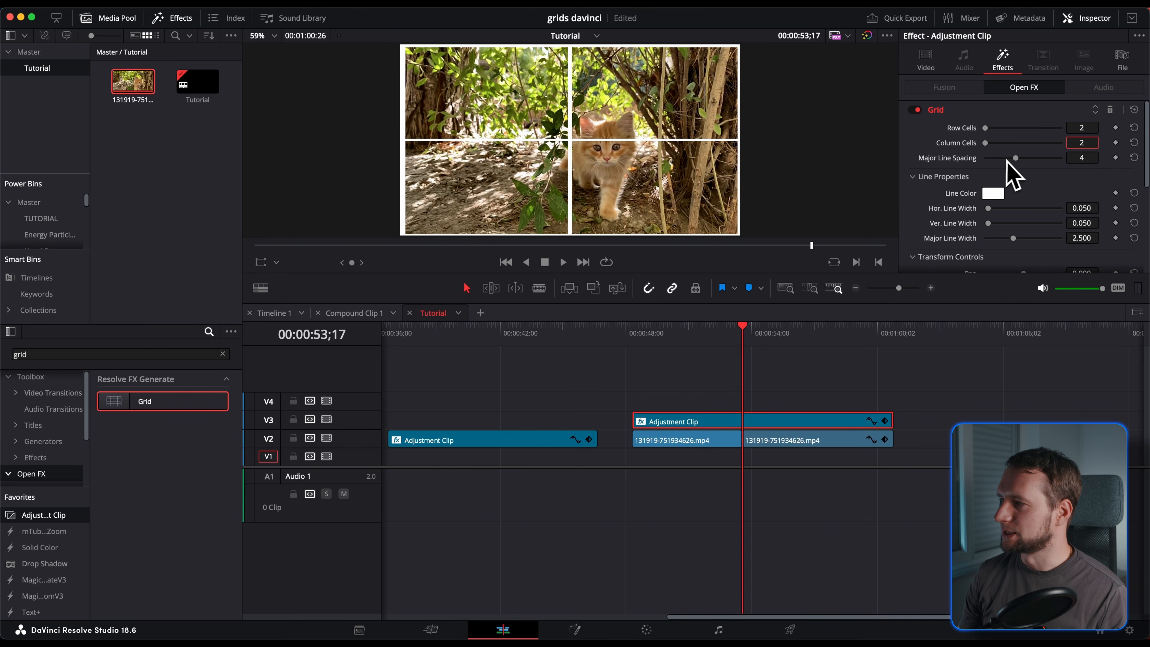
drag(1005, 160, 954, 160)
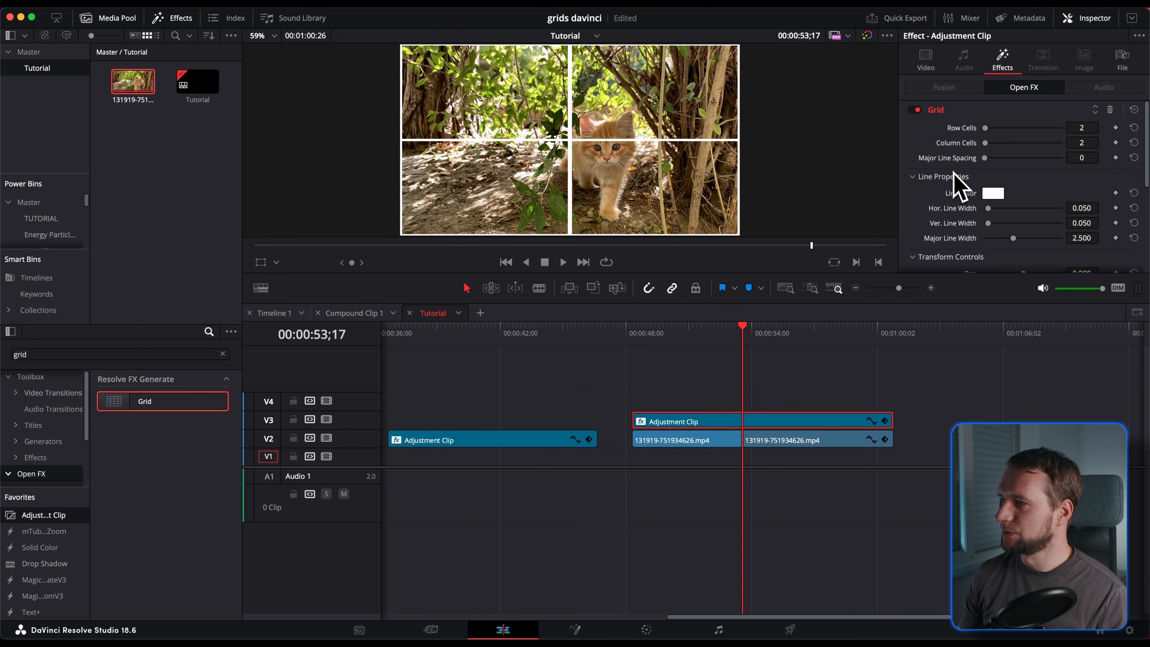
Step: Set both the horizontal and vertical line widths of the grid to 0.001
scroll(953, 179, down, 2)
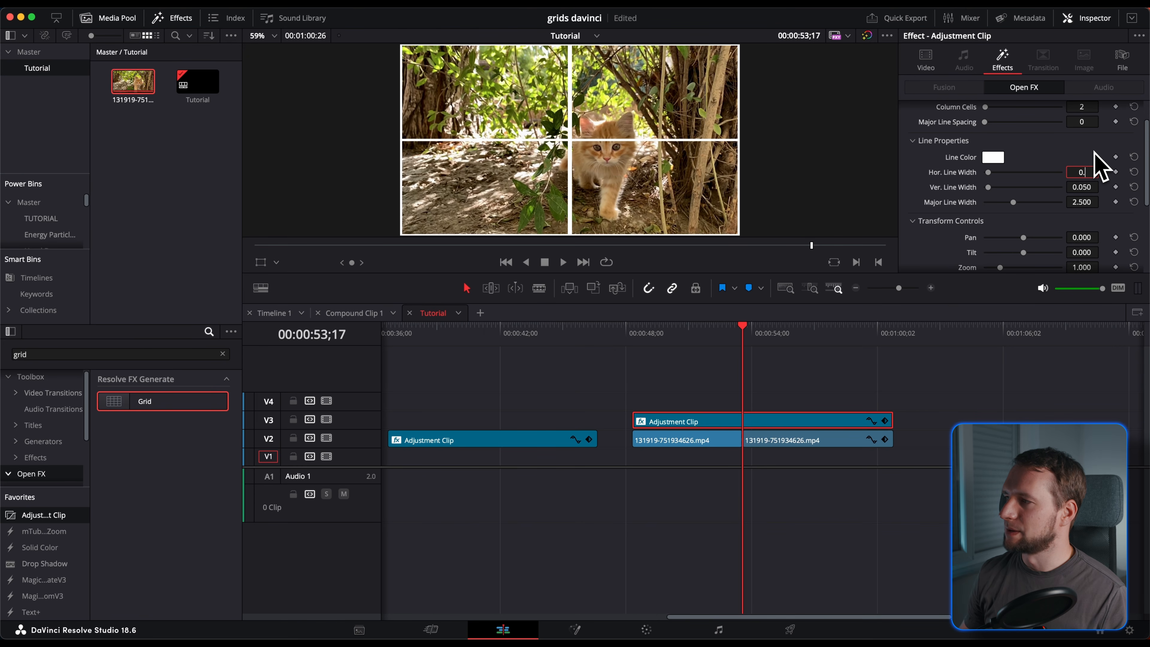
text(0.001)
key(Return)
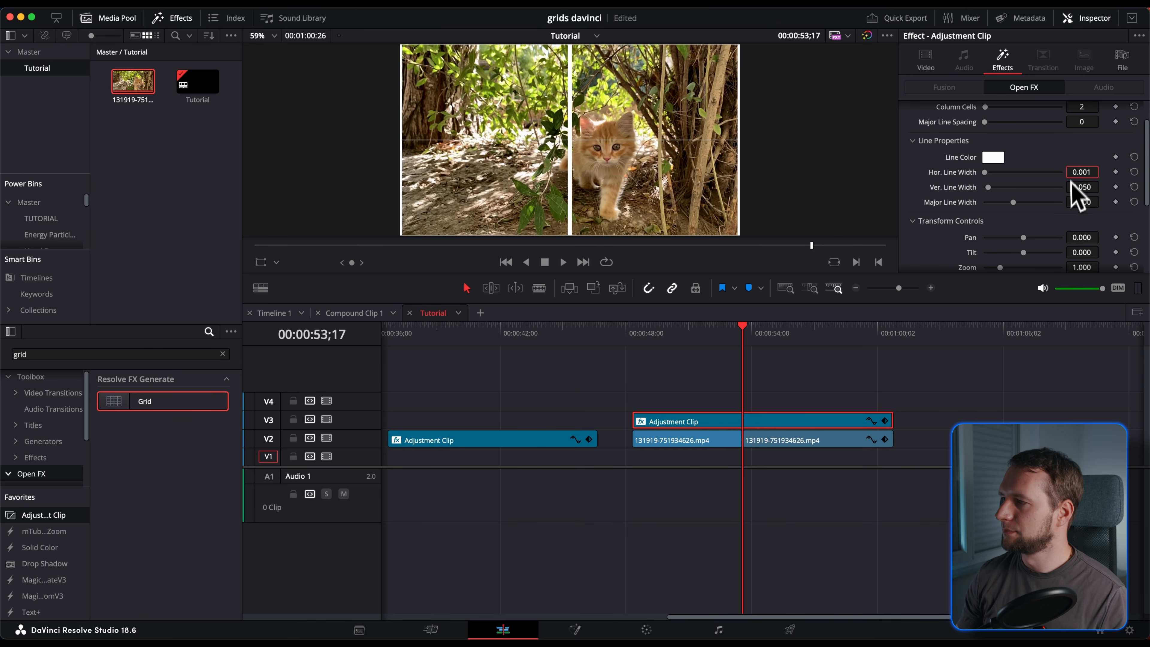
click(1084, 188)
text(0.001)
key(Return)
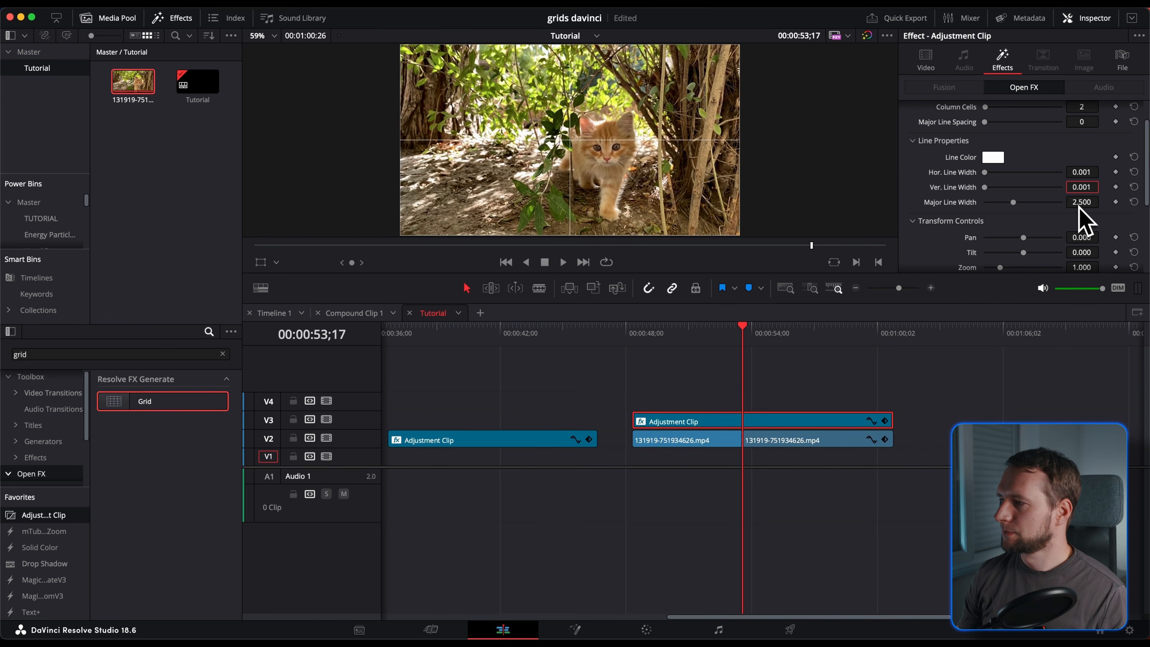
Step: Set the Zoom in the Grid effect's Transform Controls to 4.000
scroll(1079, 205, down, 3)
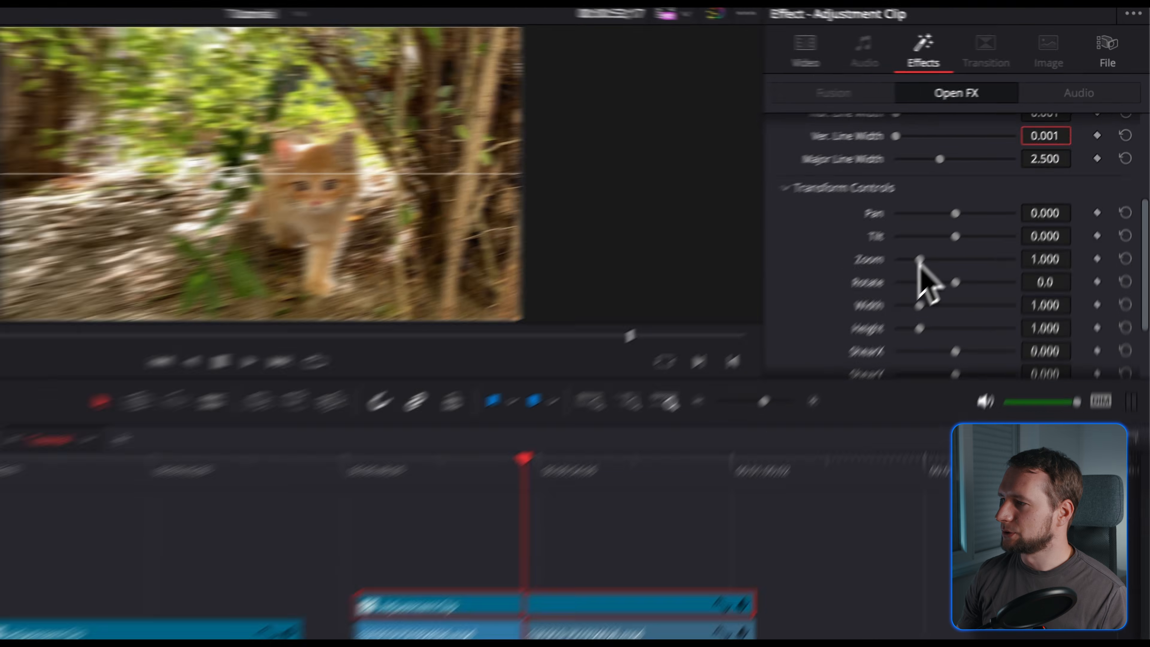
drag(1001, 202, 1070, 194)
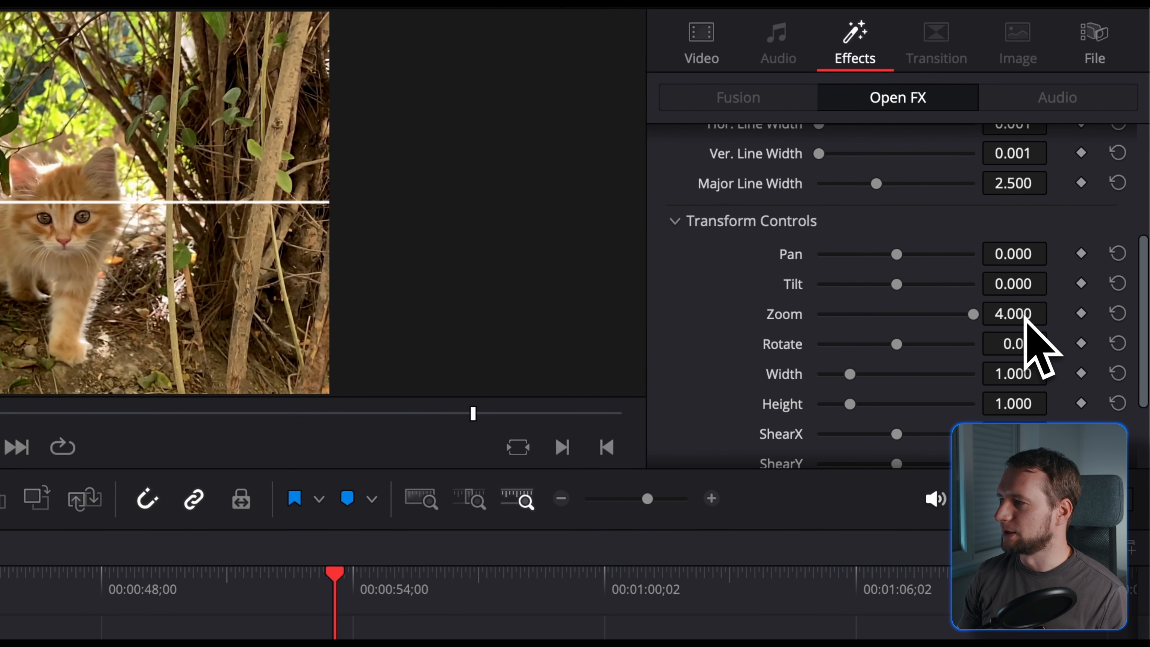
scroll(1006, 329, up, 3)
scroll(1007, 329, down, 2)
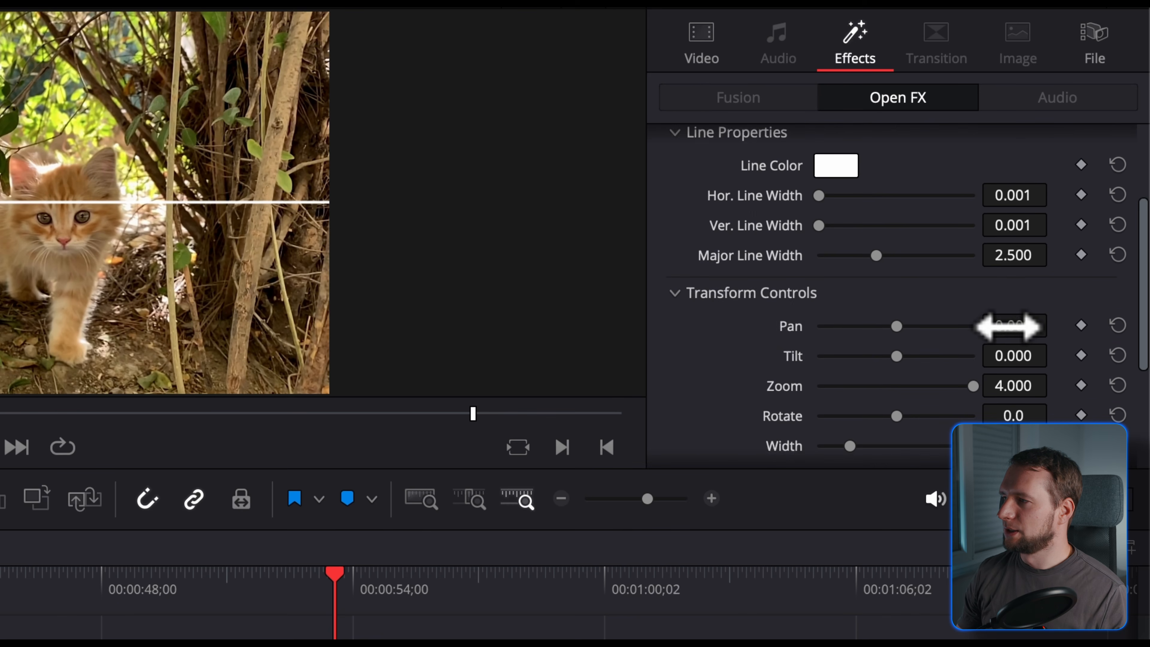
Step: Try shifting the grid lines across the kitten footage, reaching a Pan of 0.458 and a Tilt of -0.444
drag(1020, 328, 1114, 328)
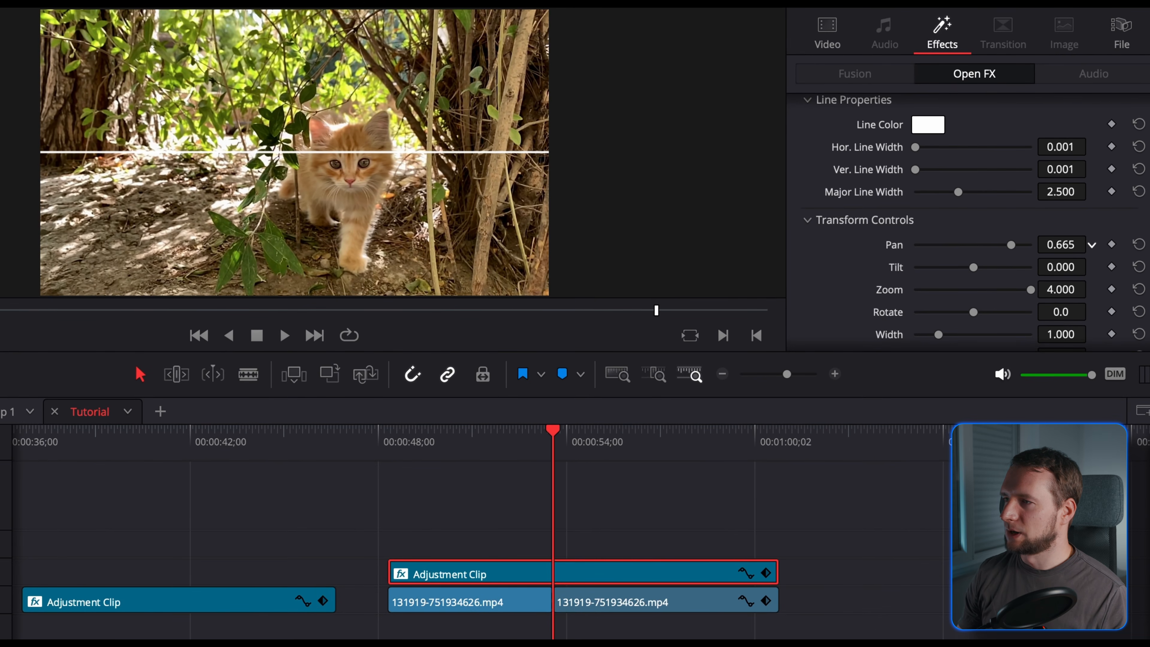
drag(1060, 245, 1034, 245)
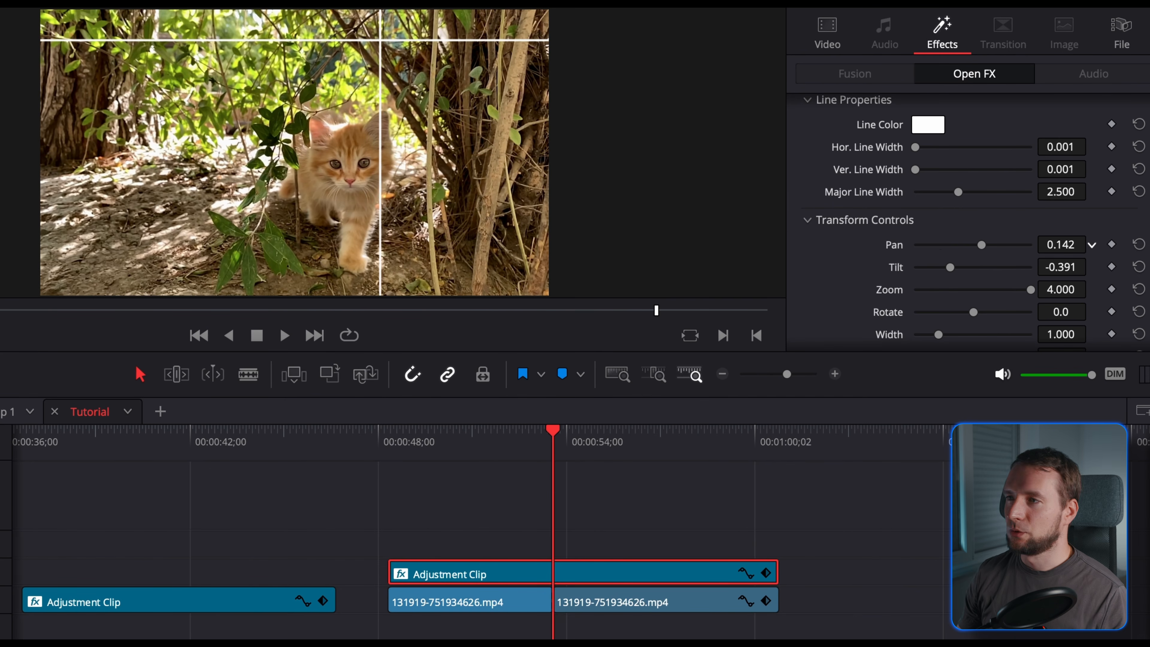
drag(1061, 244, 1022, 244)
drag(1092, 243, 1146, 243)
drag(1067, 259, 1098, 266)
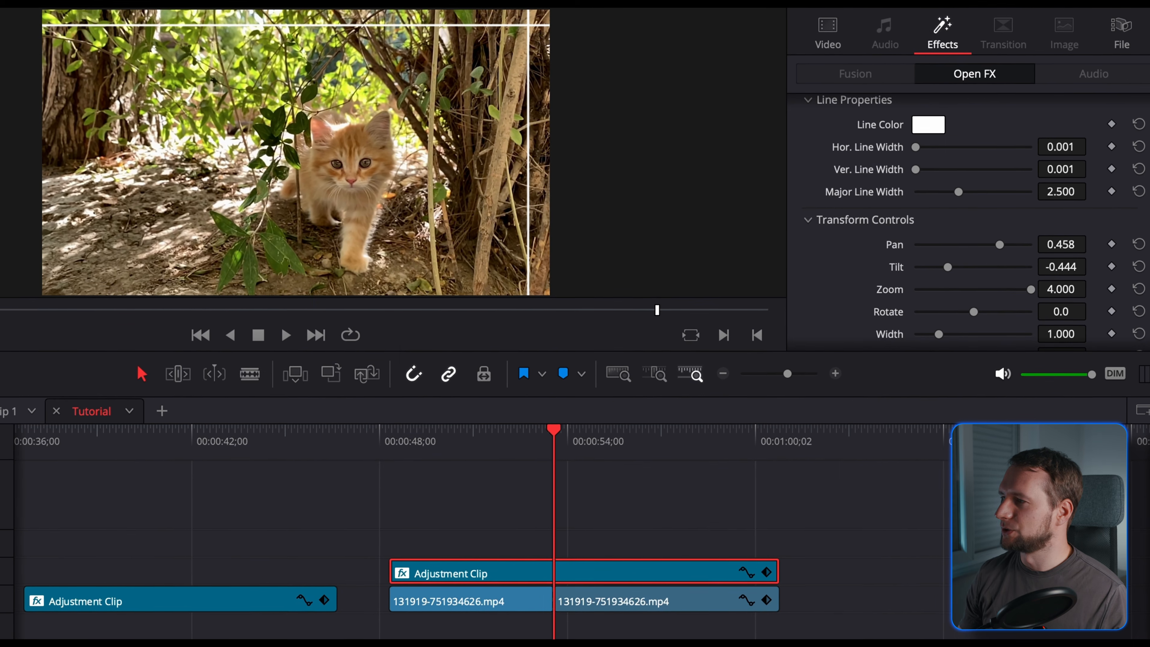
Step: Cross the grid lines on the kitten's face by setting Pan to 0.105 and Tilt to about 0.040
drag(1073, 243, 1051, 243)
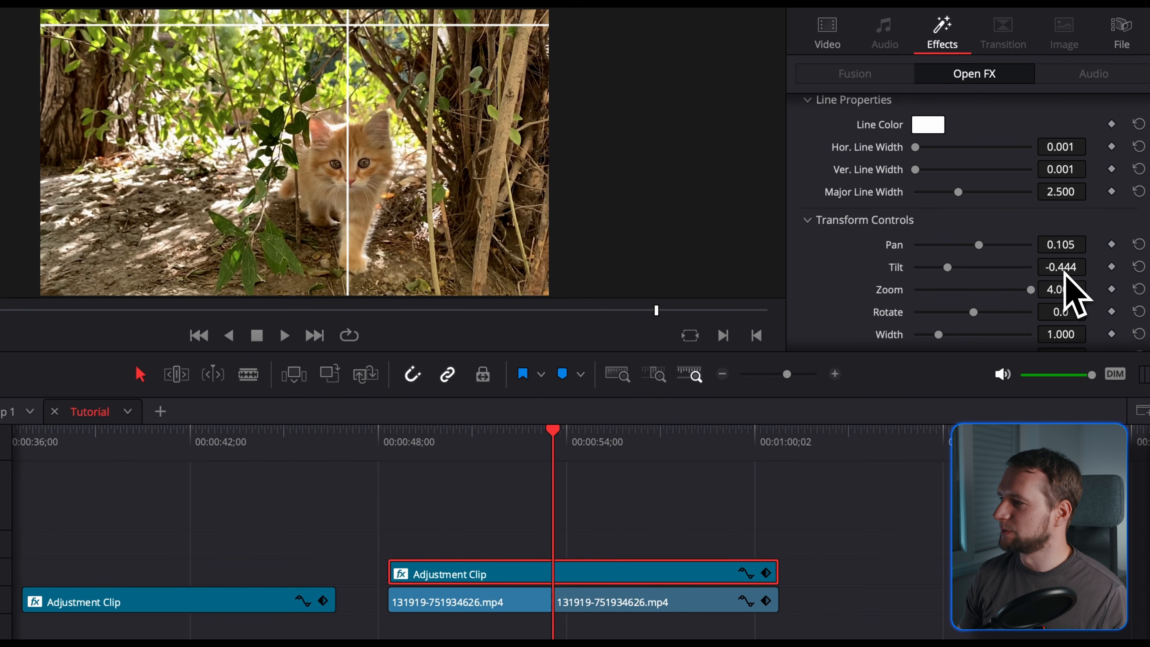
drag(1066, 270, 1093, 267)
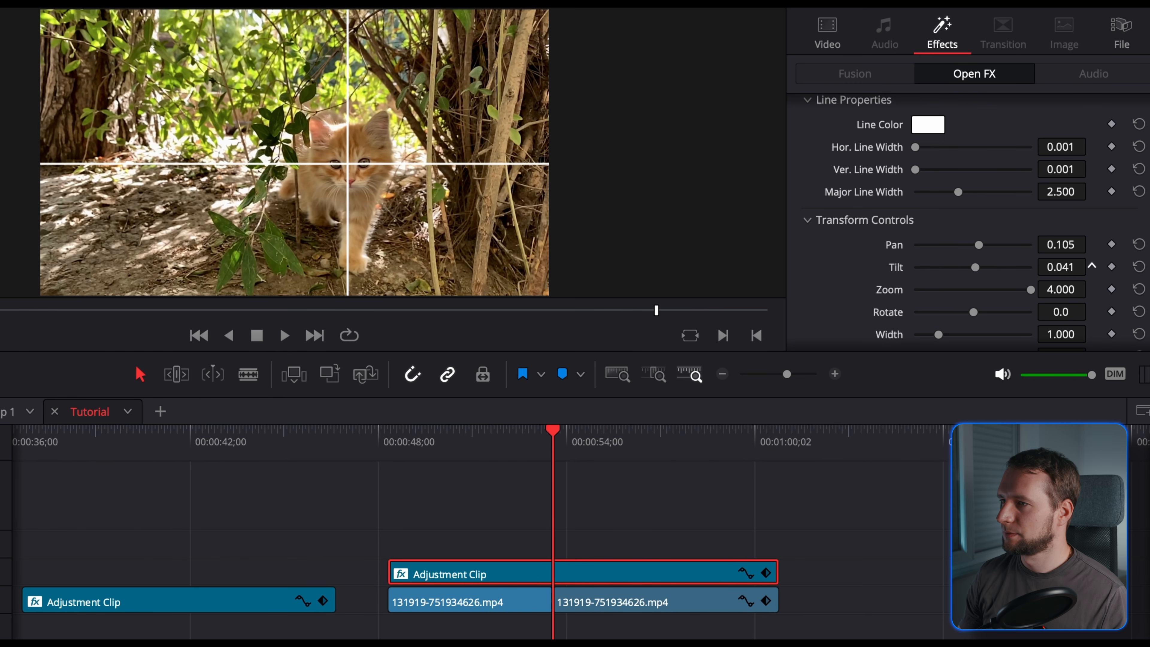
Step: Move to the second kitten clip's first frame and shift that clip's anchor point to line the kitten's face up with the grid crossing
scroll(295, 153, up, 8)
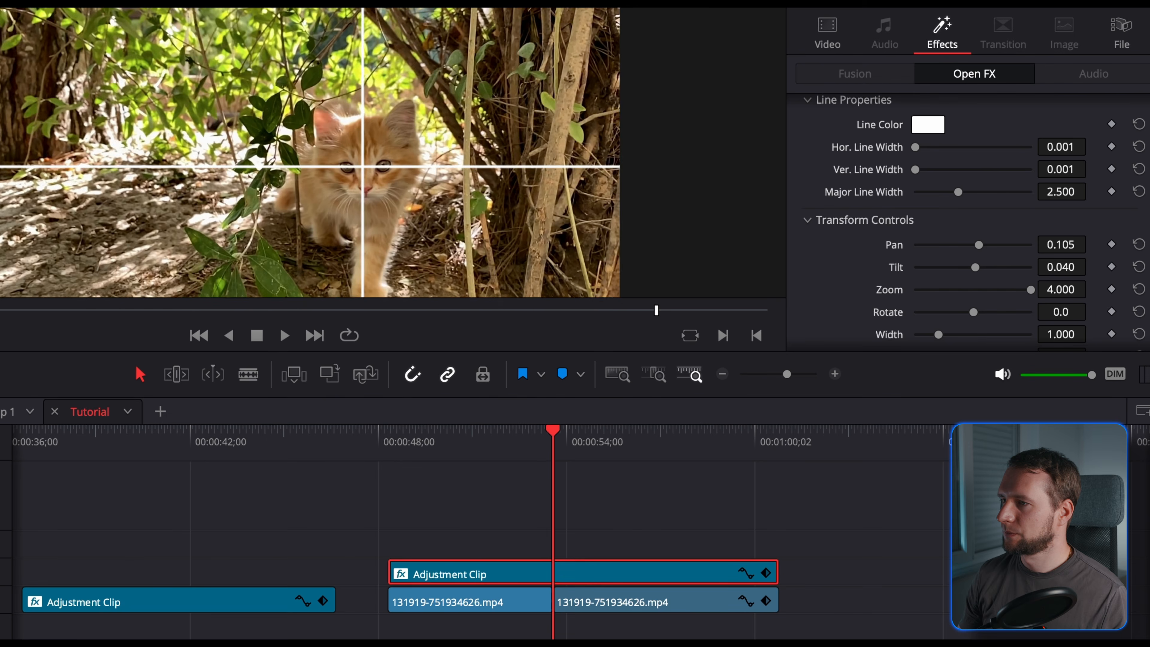
key(Right)
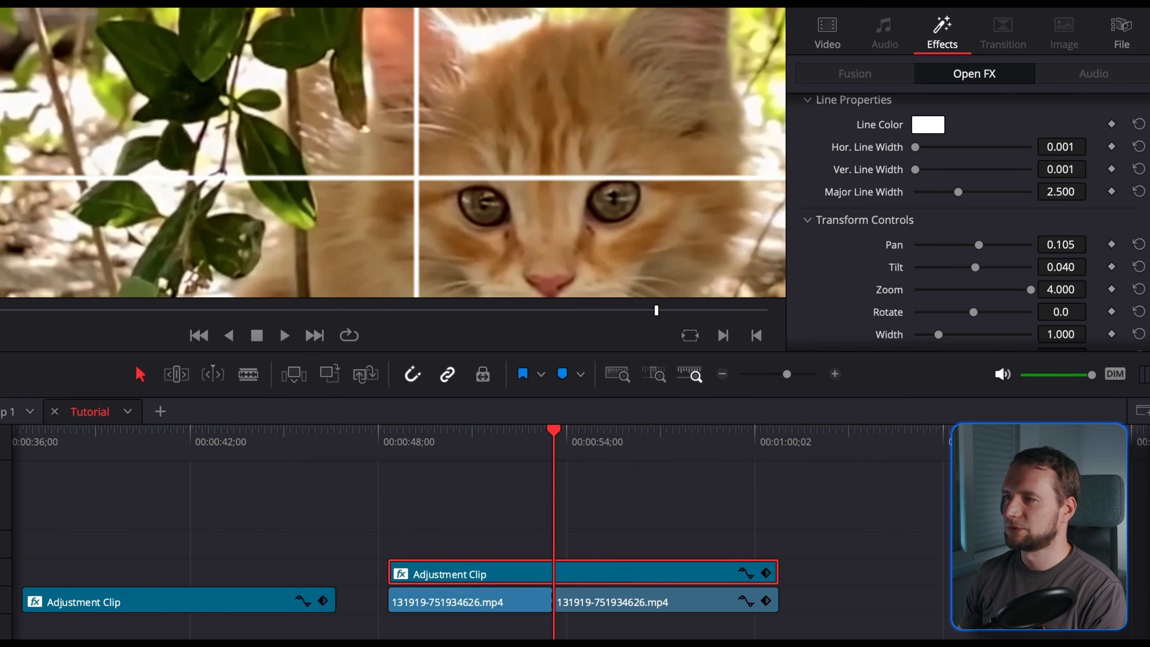
click(651, 611)
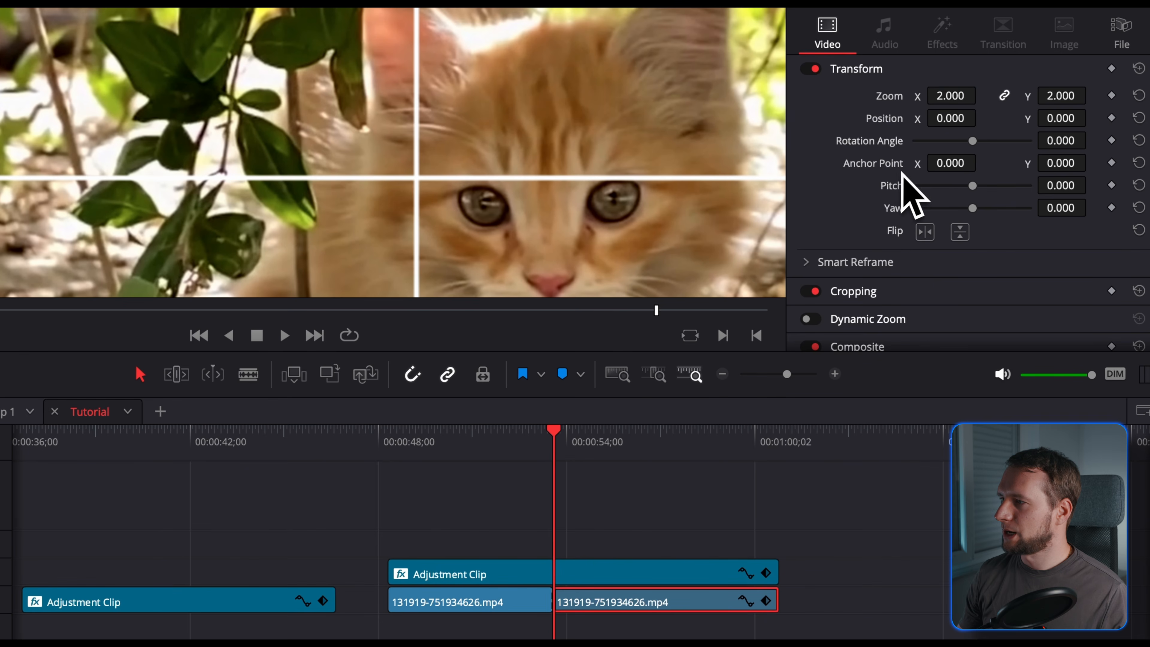
drag(950, 163, 1092, 162)
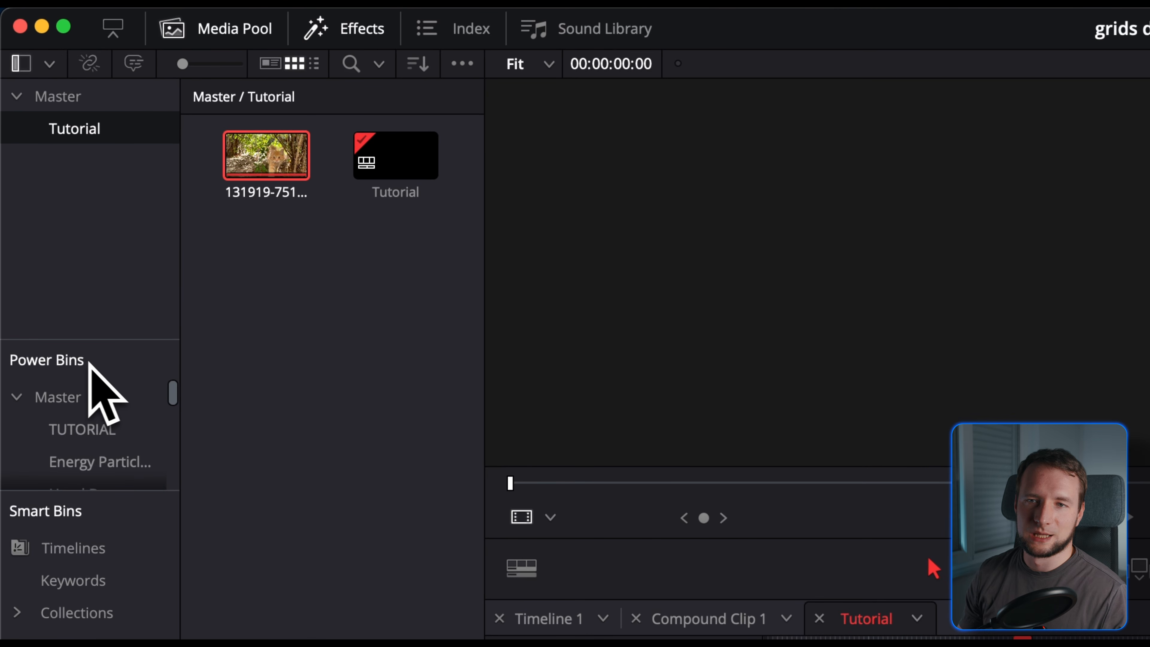
Step: With Power Bins shown, store the grid adjustment clip in the TUTORIAL power bin and name it "guides"
click(466, 64)
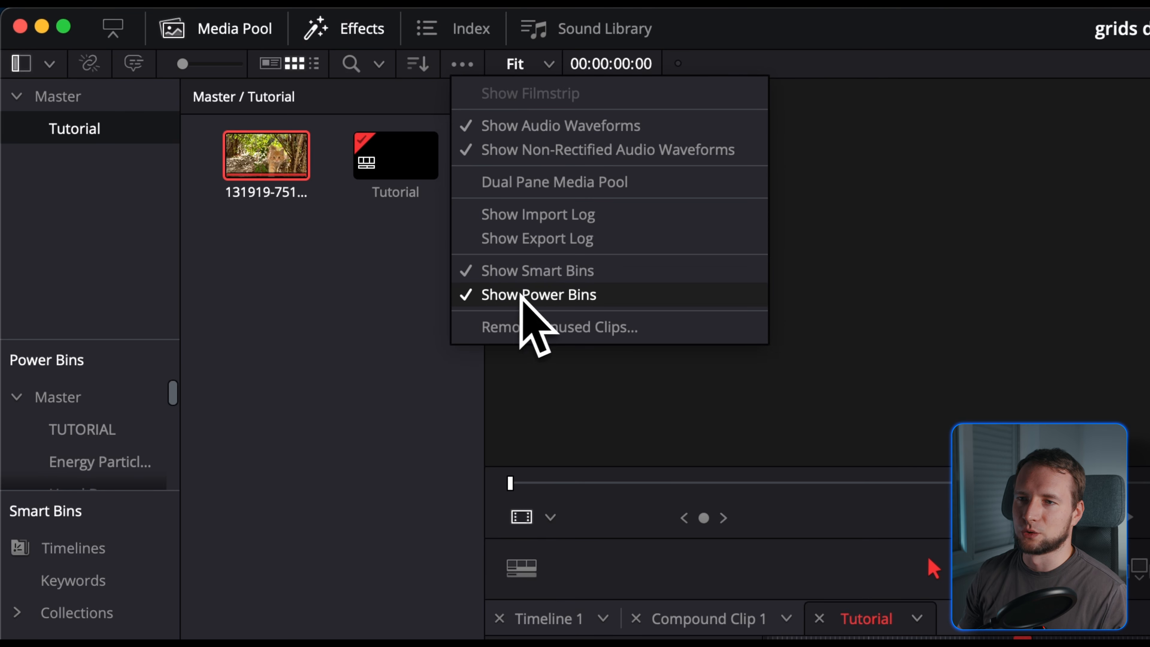
click(390, 295)
drag(505, 405, 52, 226)
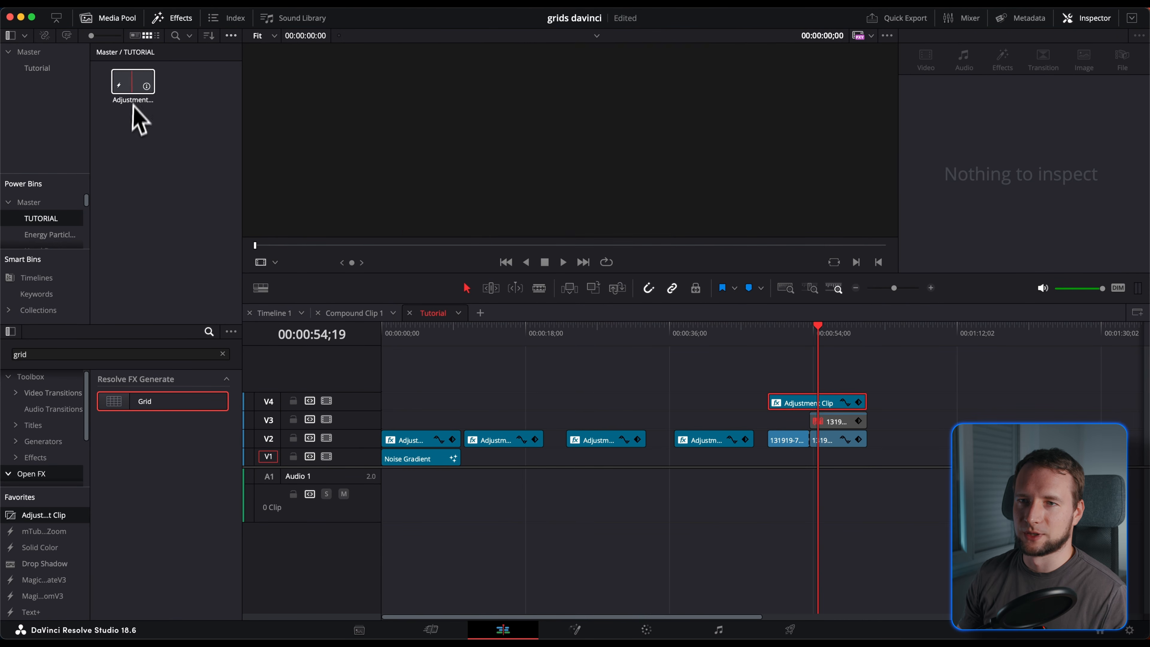
click(122, 104)
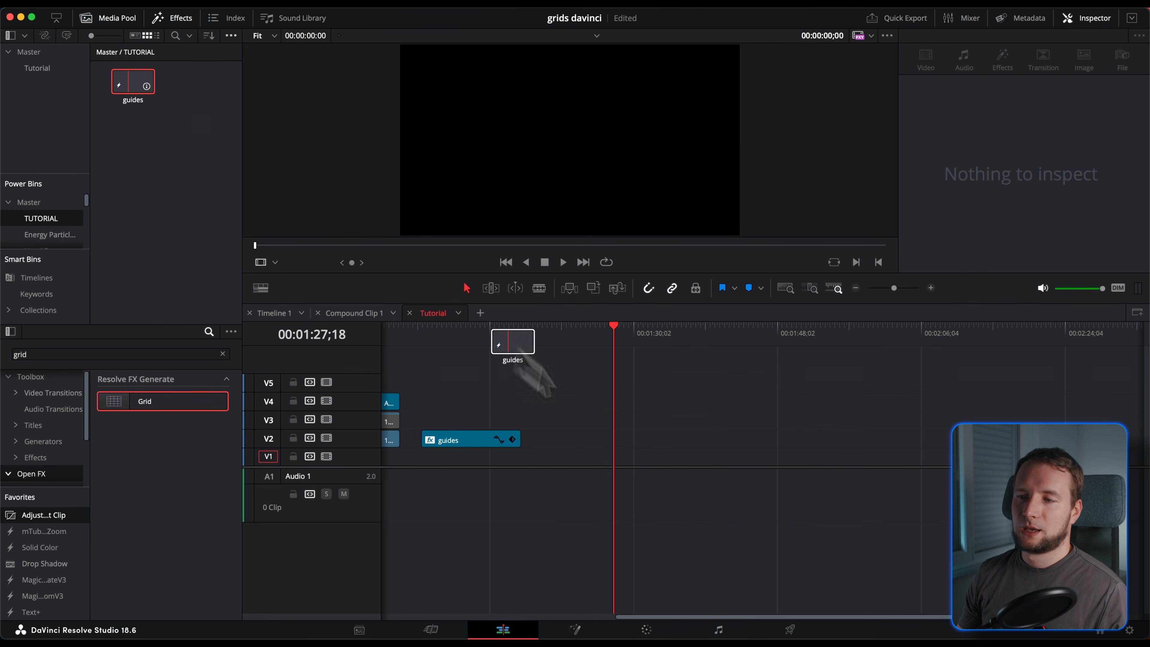
Step: Add another copy of the guides clip from the power bin to the timeline
drag(513, 343, 608, 422)
click(655, 360)
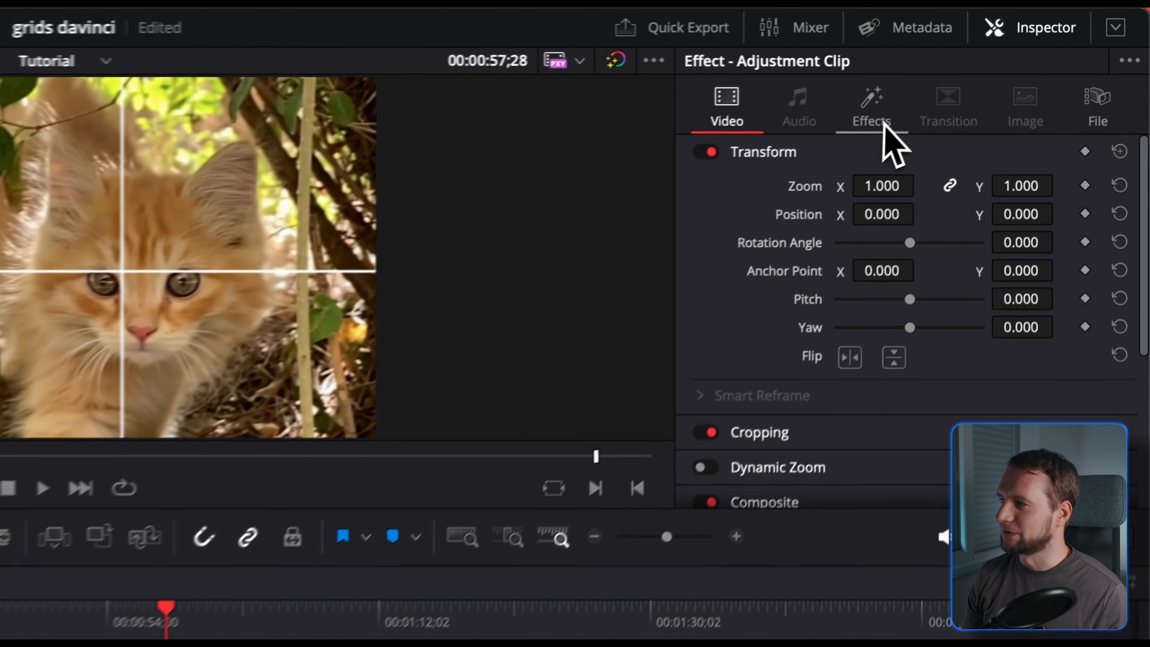
Step: Reposition the grid on the adjustment clip above the kitten footage to Pan 0.225 and Tilt 0.116
click(1002, 58)
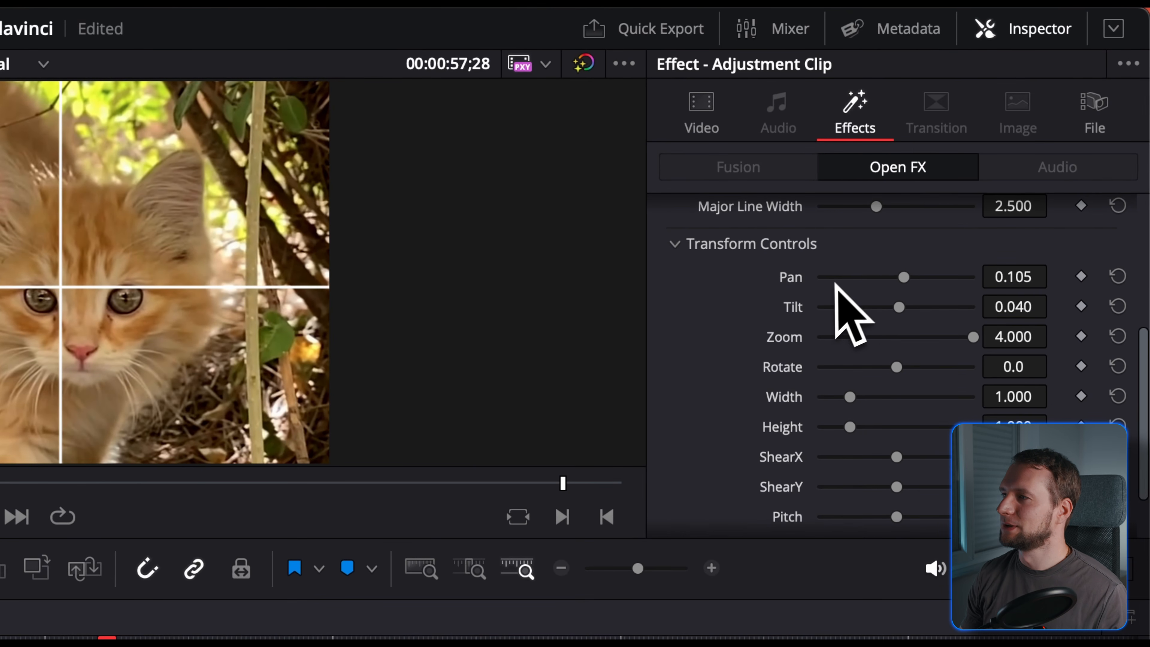
scroll(811, 288, up, 3)
drag(904, 421, 904, 457)
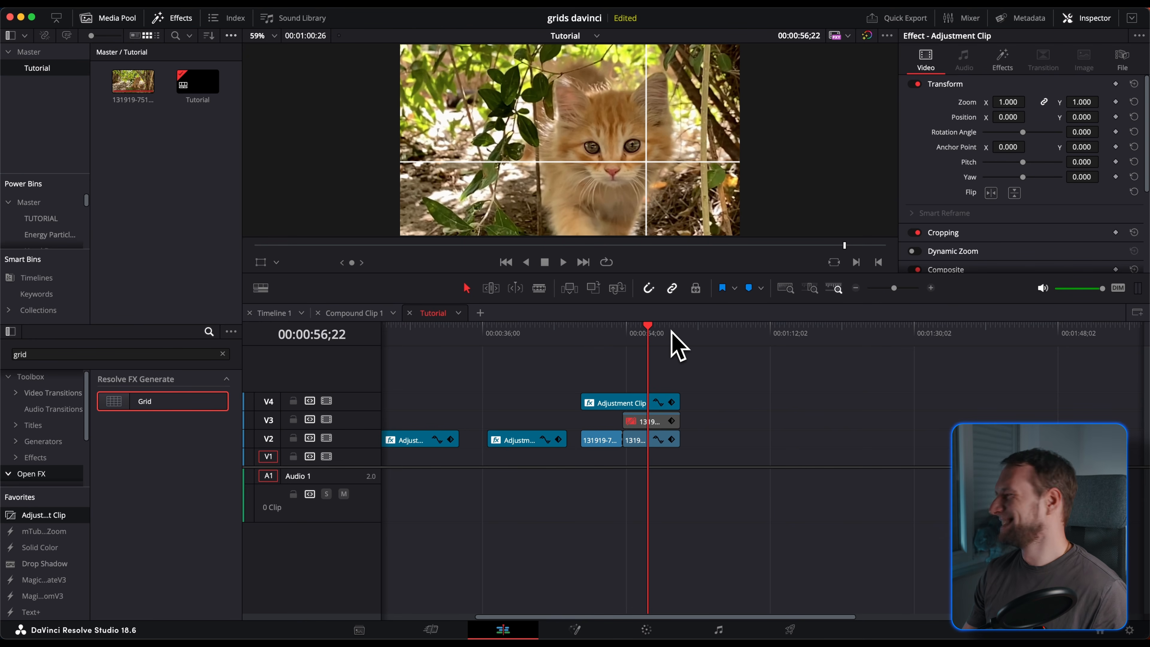
Step: Duplicate the grid adjustment clip after the kitten clips and reset the copy's grid Pan and Tilt to their defaults
drag(614, 405, 723, 405)
click(728, 335)
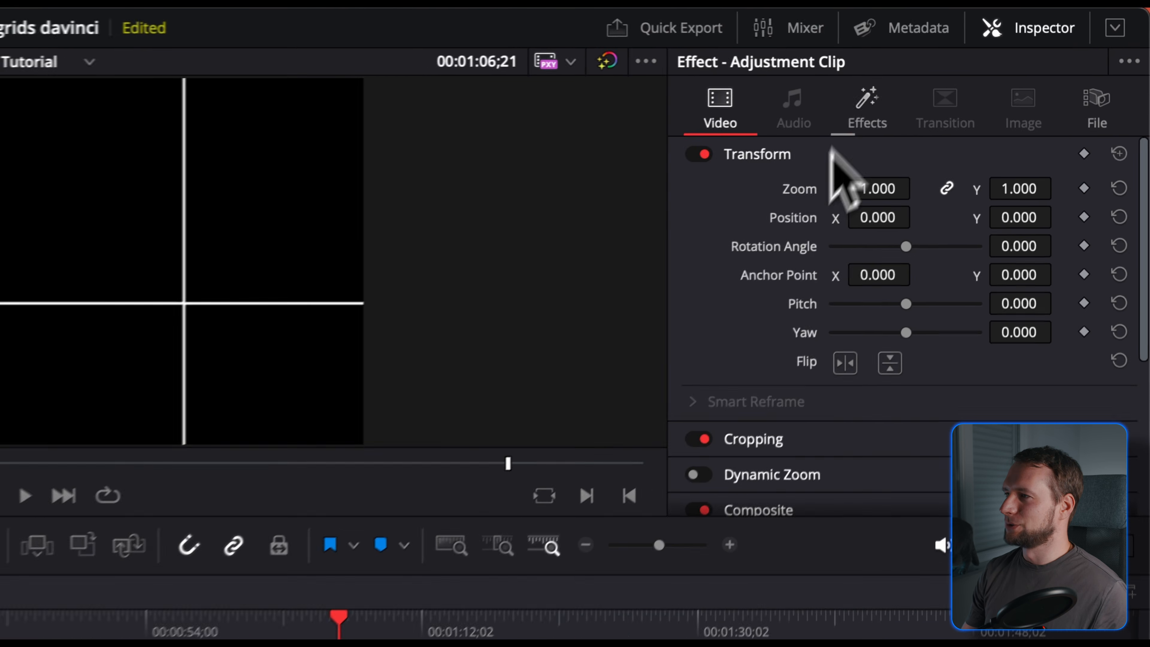
click(1003, 60)
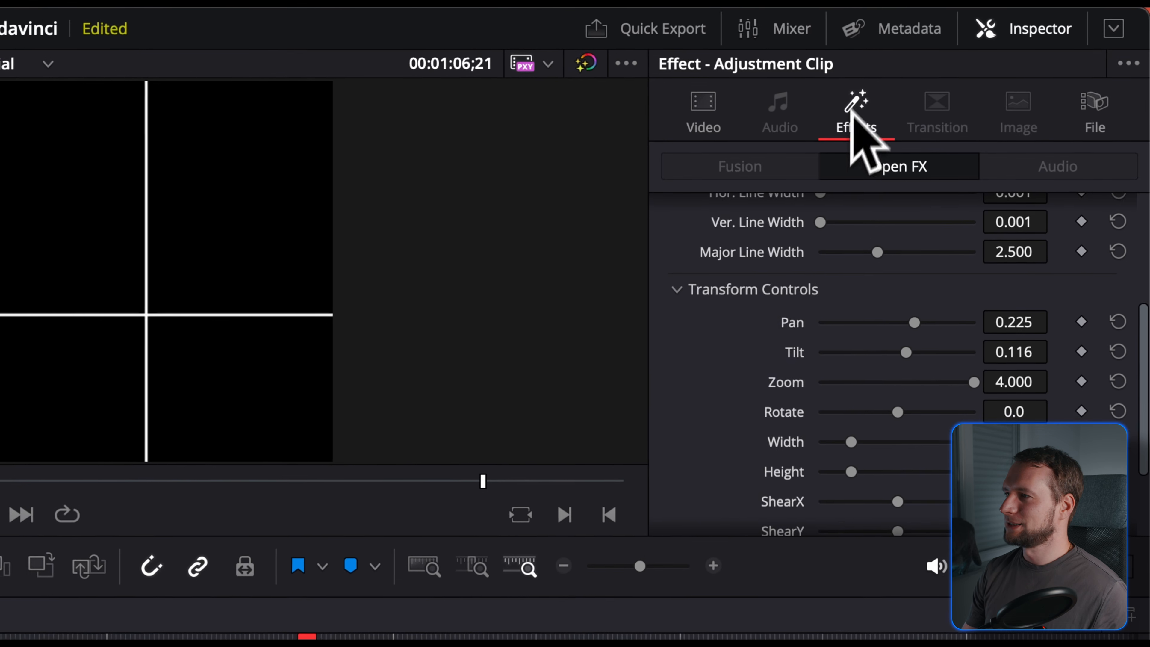
scroll(732, 257, up, 5)
scroll(771, 329, down, 6)
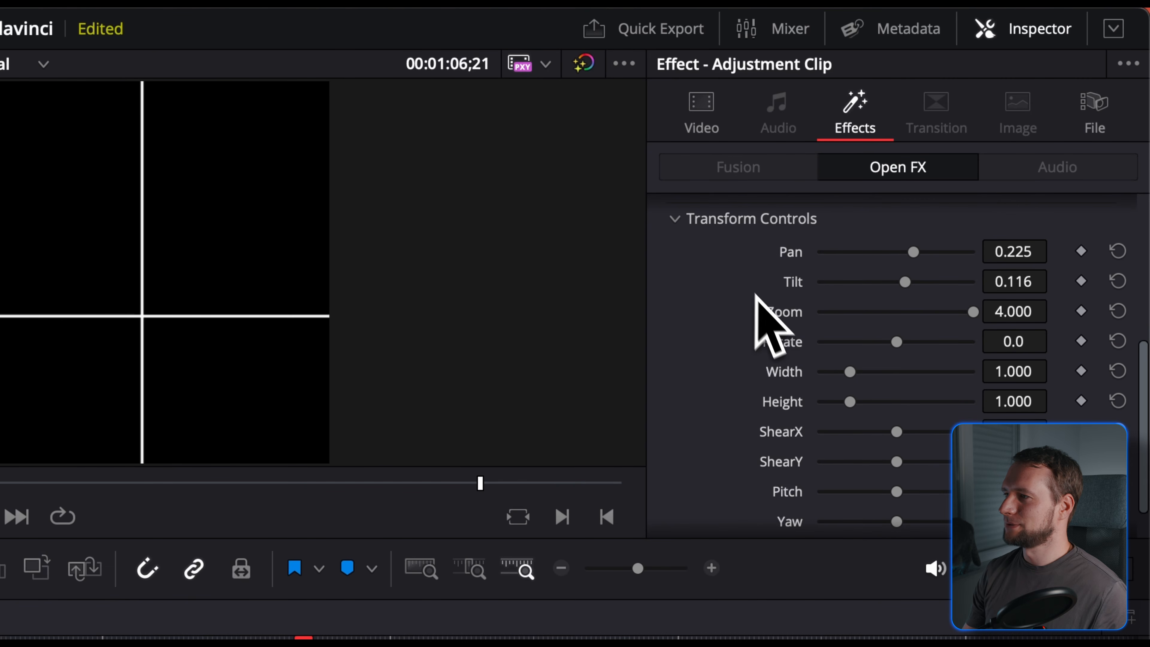
double_click(789, 251)
double_click(794, 282)
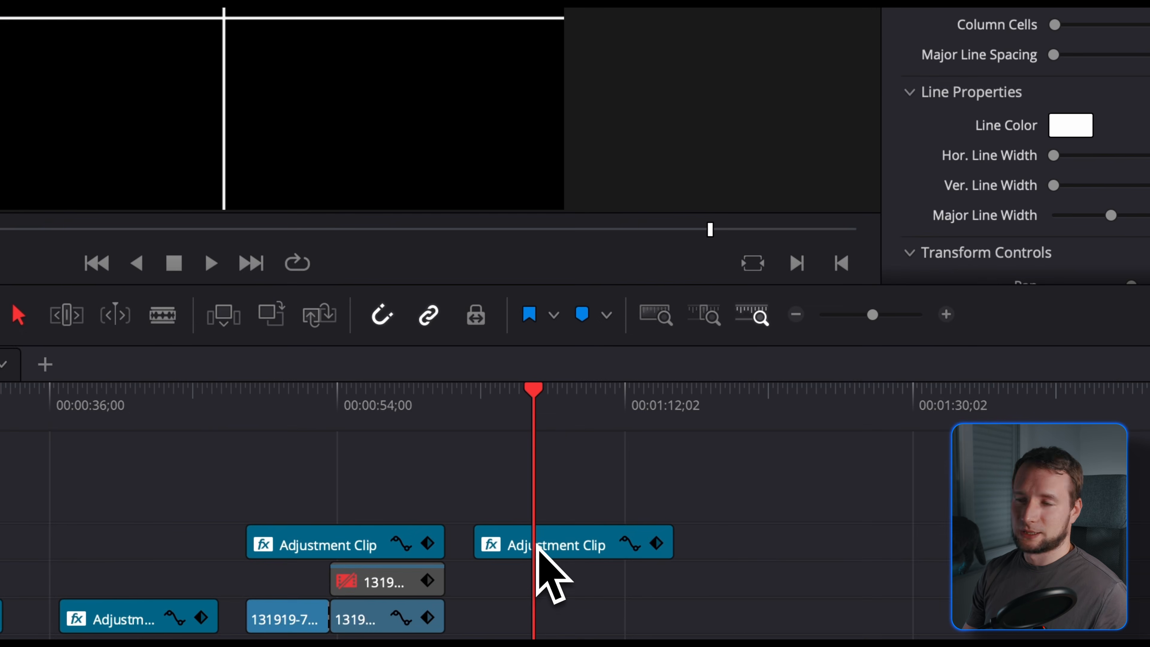
Step: Convert the duplicated grid adjustment clip after the kitten clips into a compound clip with the default name
right_click(539, 546)
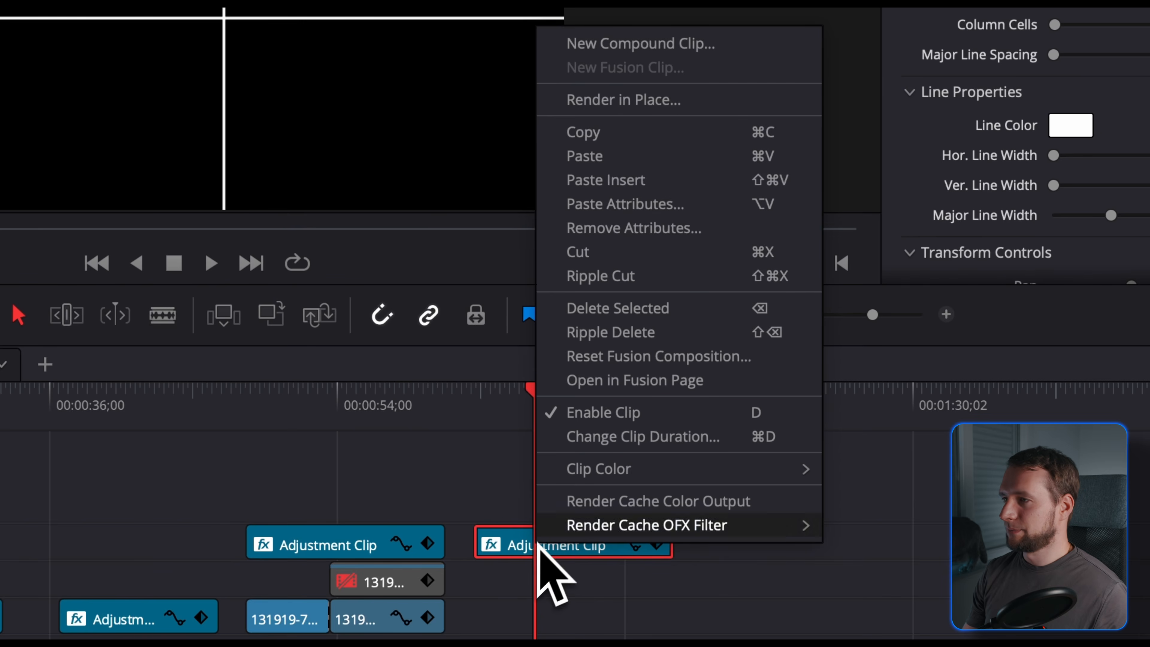
click(575, 43)
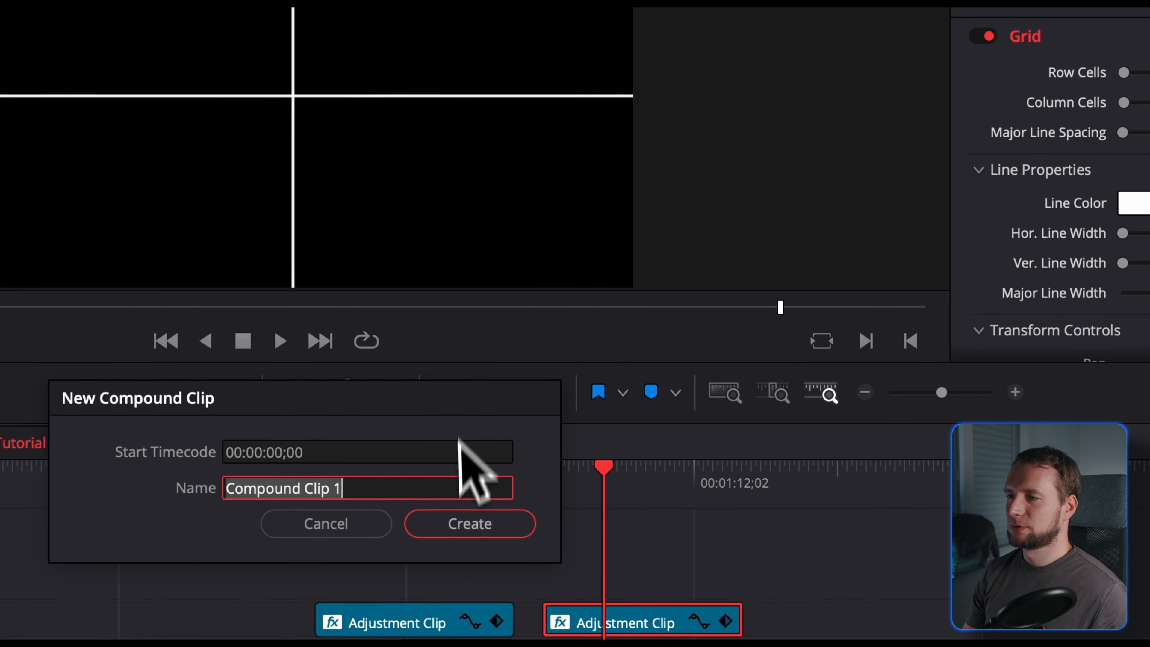
click(466, 522)
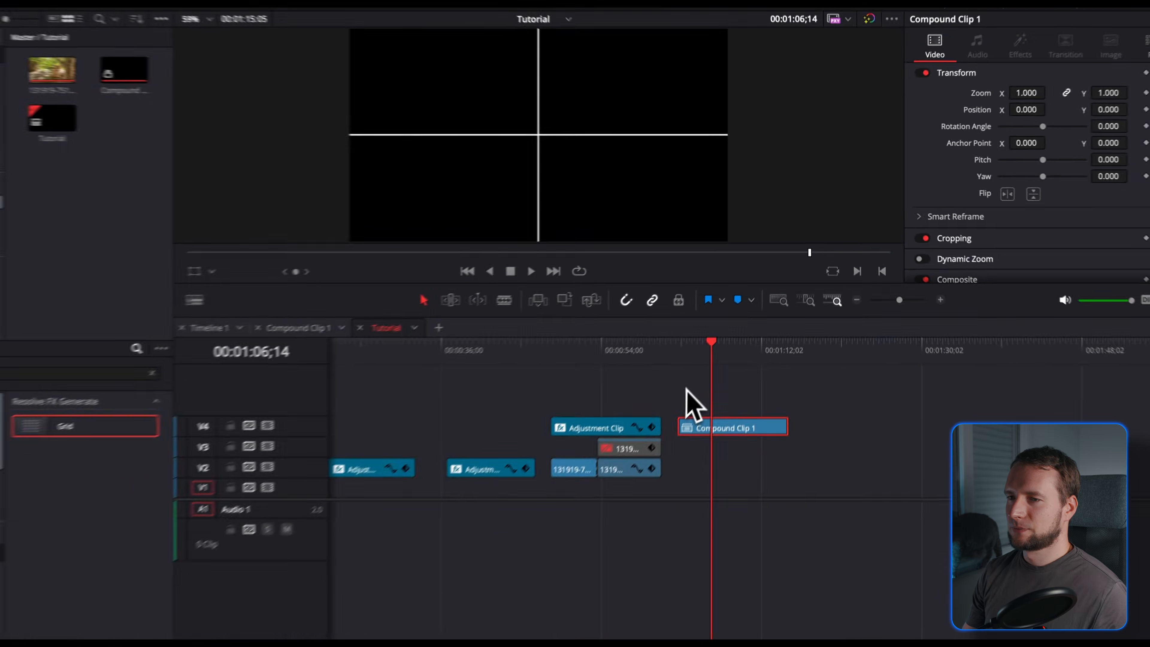
Step: Render the grid compound clip in place as MP4 with the H.264 codec into the Downloads folder
right_click(575, 614)
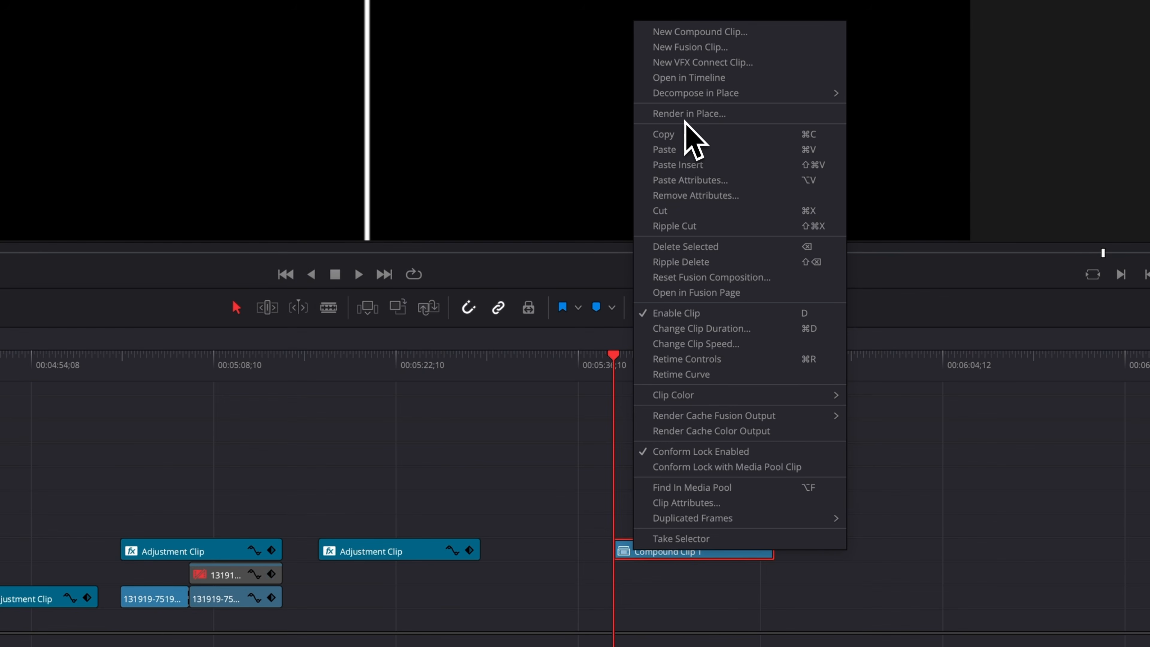
click(688, 113)
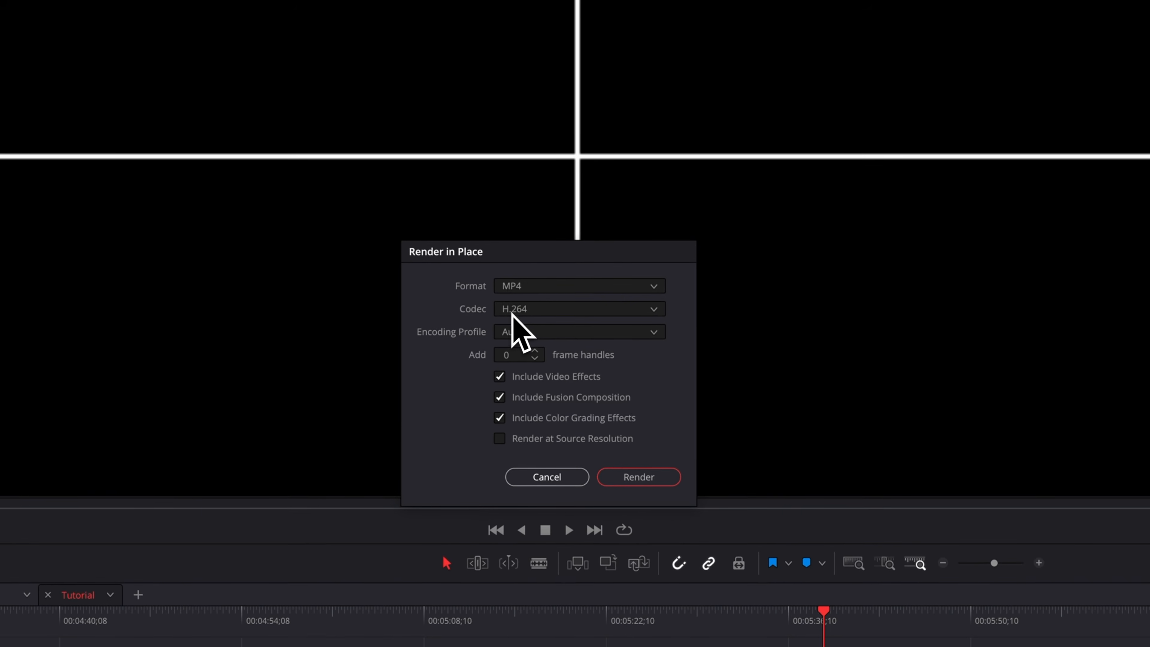
click(634, 477)
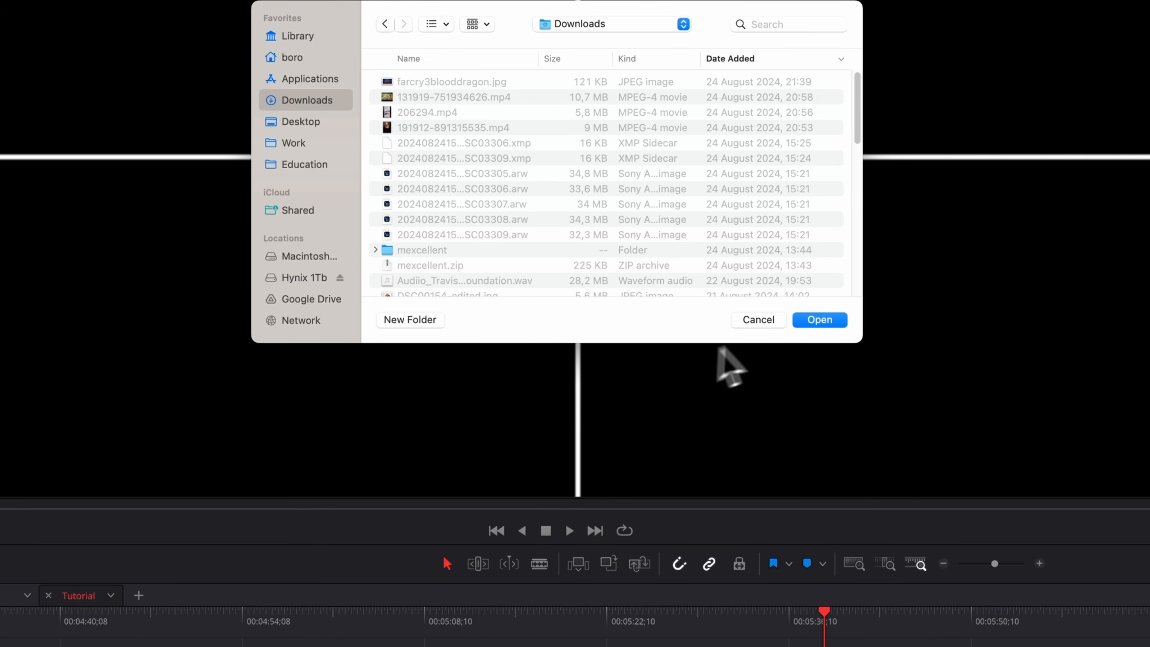
click(818, 321)
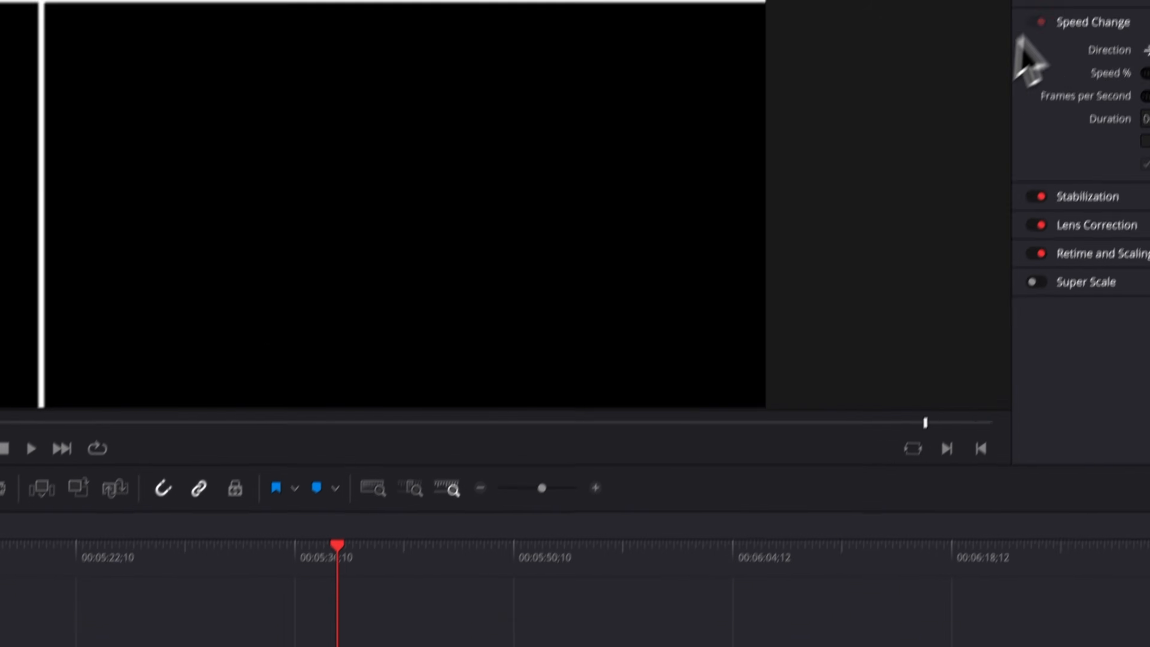
Step: Change the composite mode of the grid clip and reposition it with the on-screen transform controls
click(962, 103)
scroll(995, 181, down, 5)
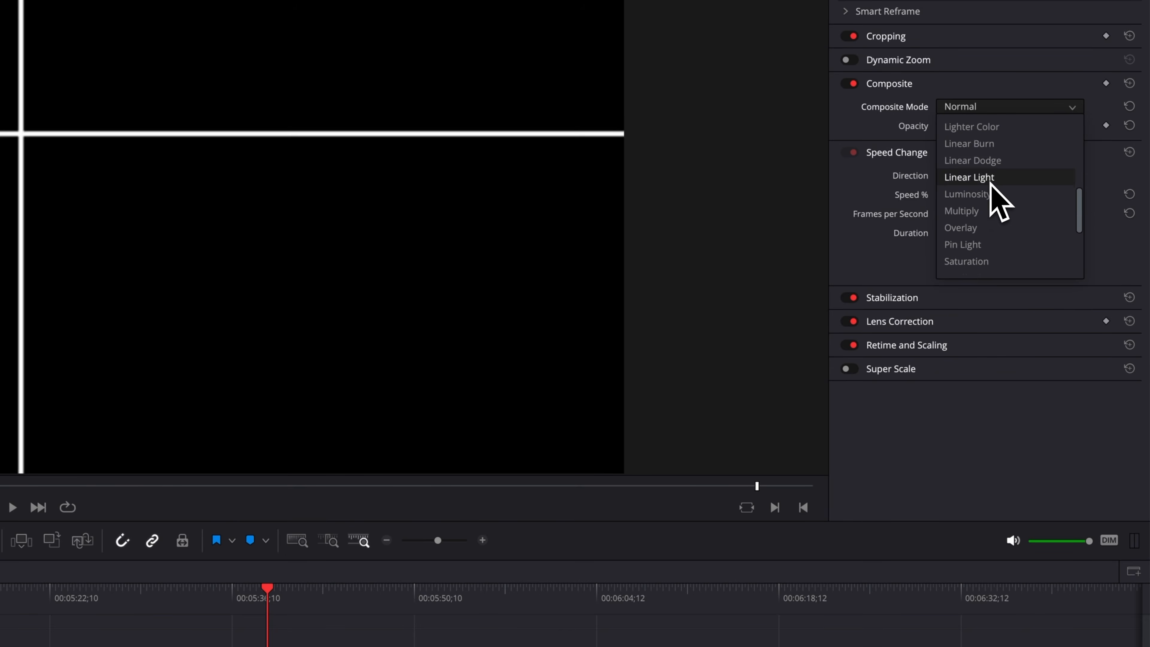
click(981, 227)
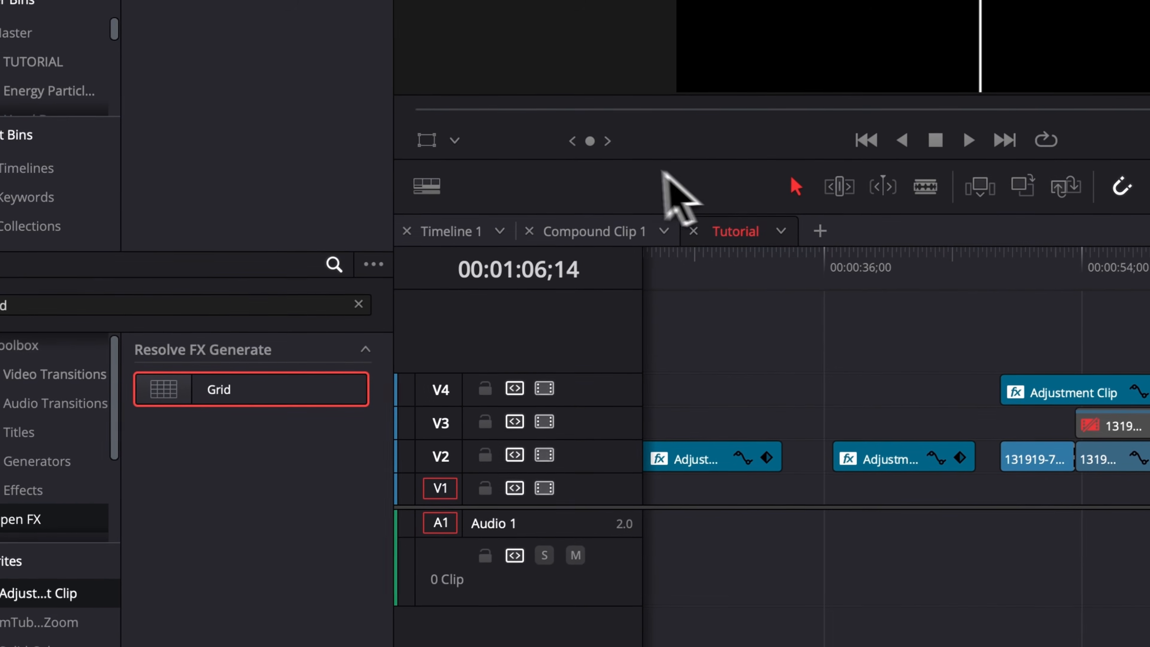
click(431, 146)
drag(727, 273, 823, 337)
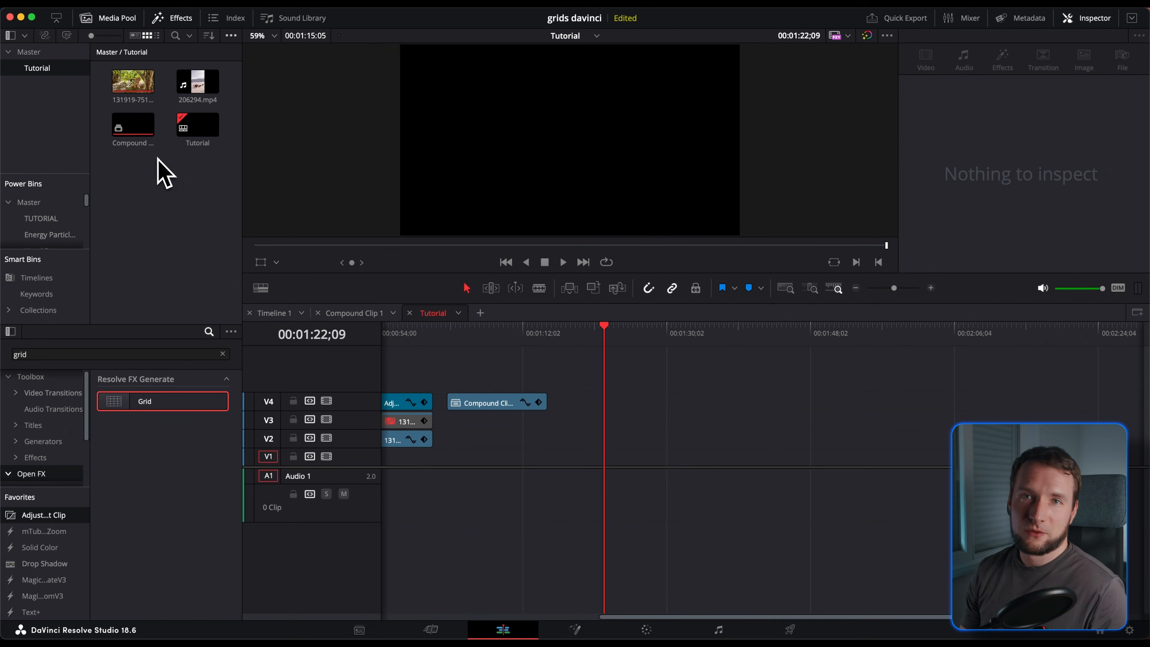
Step: Place the vertical 206294.mp4 footage on V1 after the compound clip, preview it, and move the playhead past its end
drag(179, 89, 582, 458)
drag(612, 331, 619, 329)
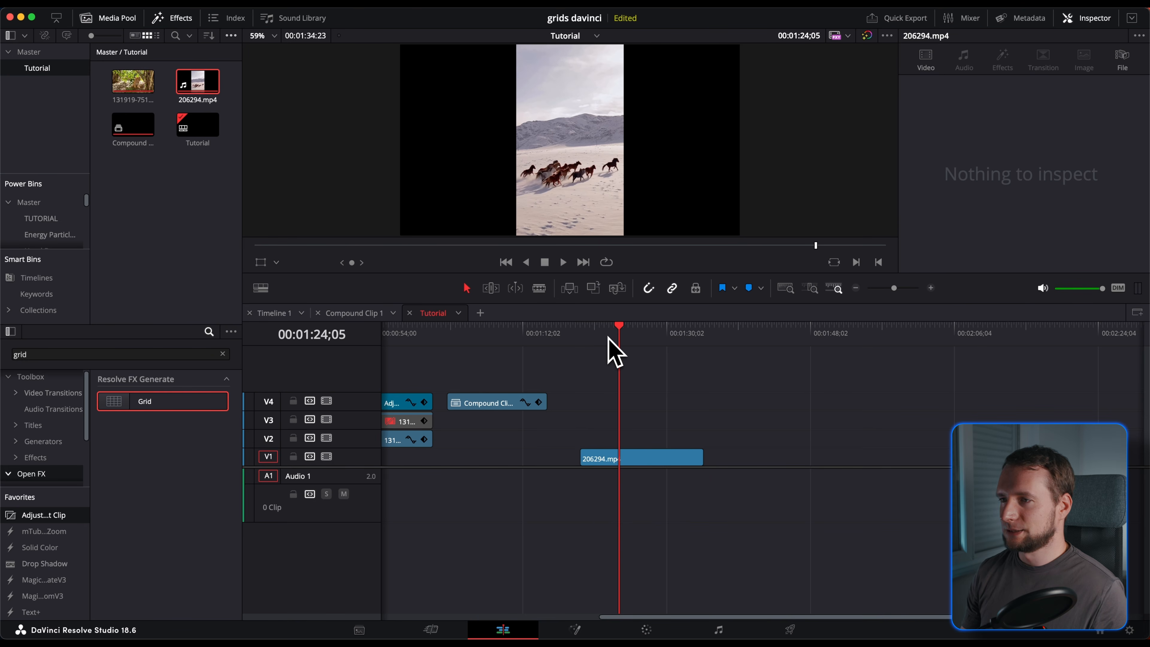
drag(609, 340, 719, 343)
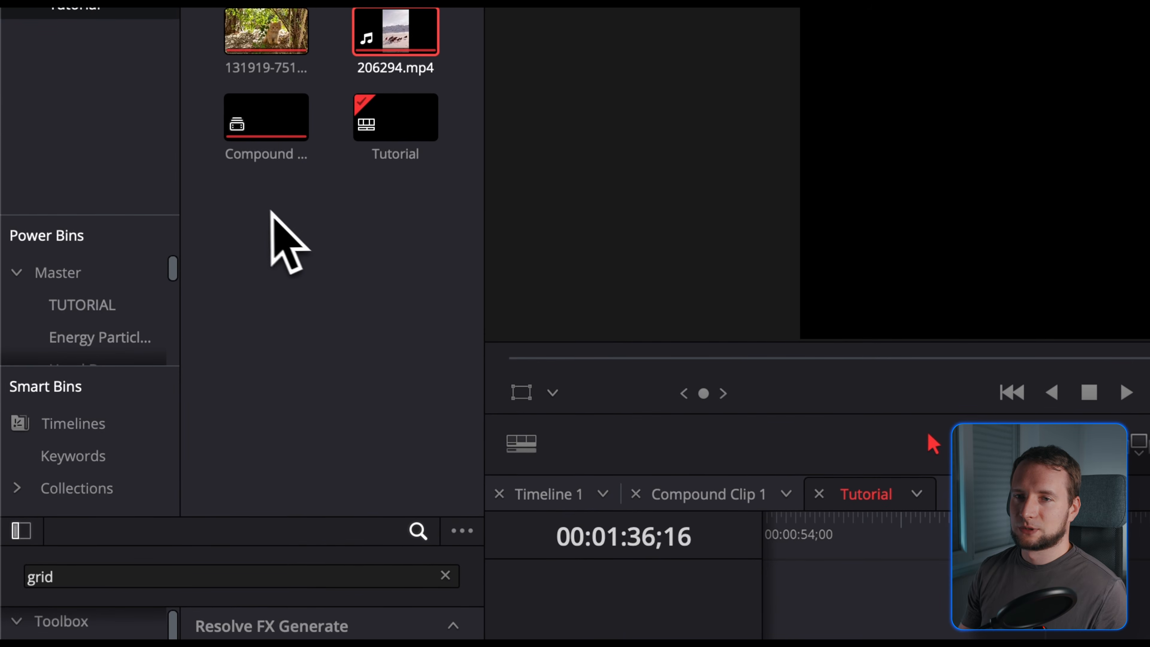
Step: Create a 10-second, 29.97 fps Fusion composition with the default name and place it on V1 after the horse footage
right_click(265, 225)
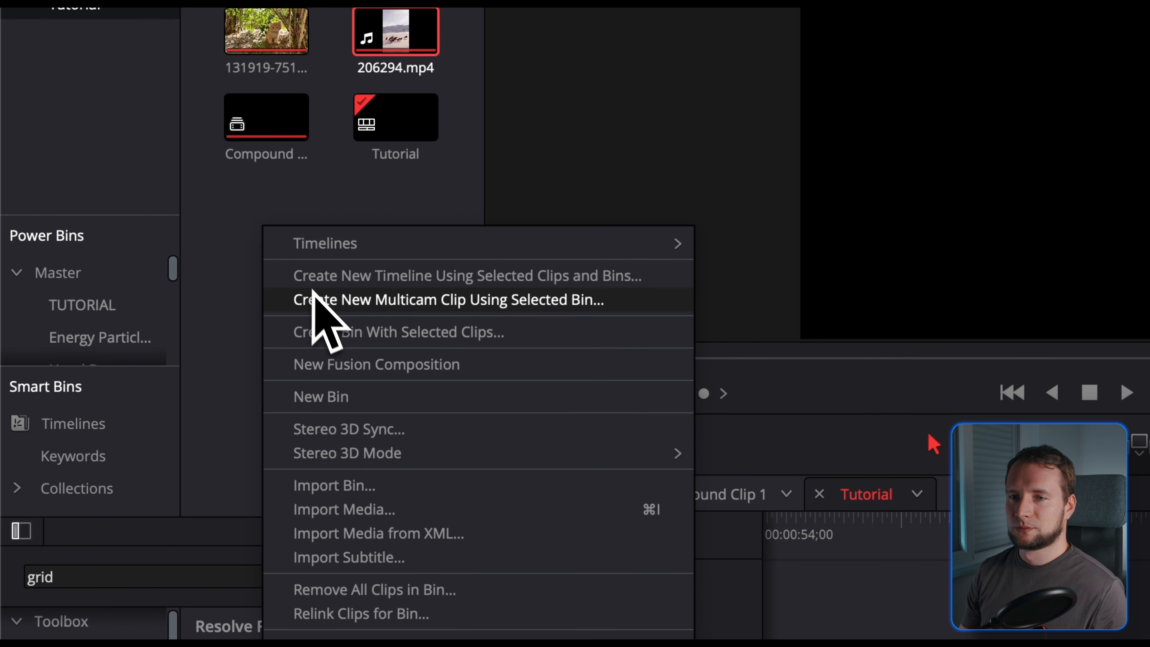
click(336, 364)
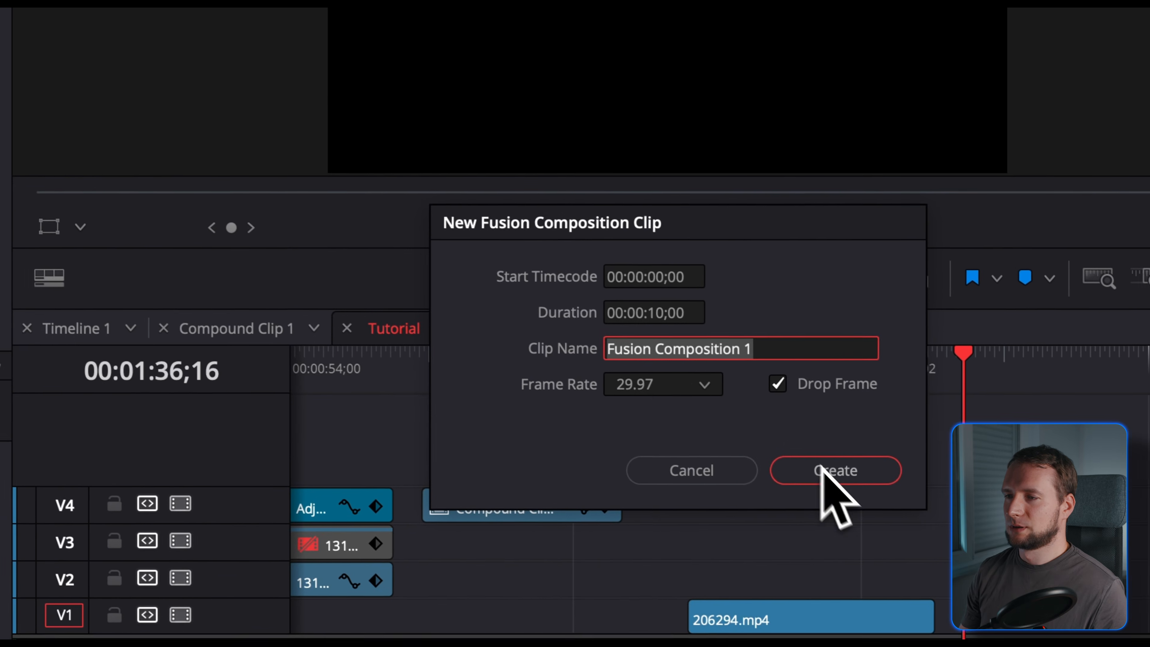
click(836, 473)
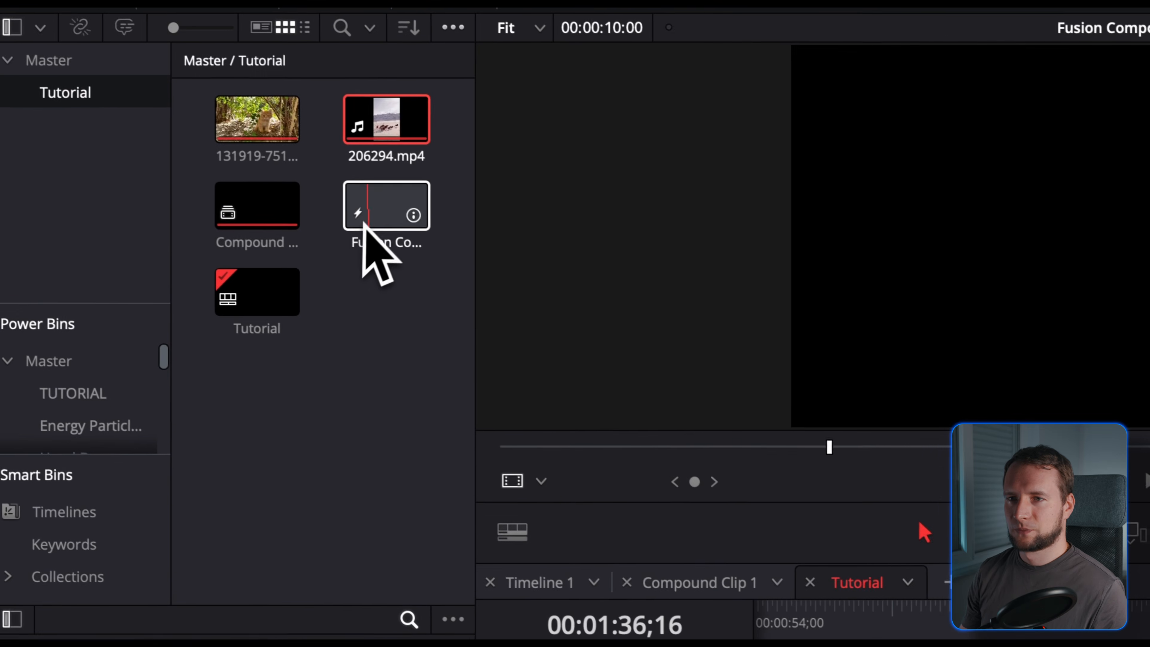
drag(364, 224, 1149, 646)
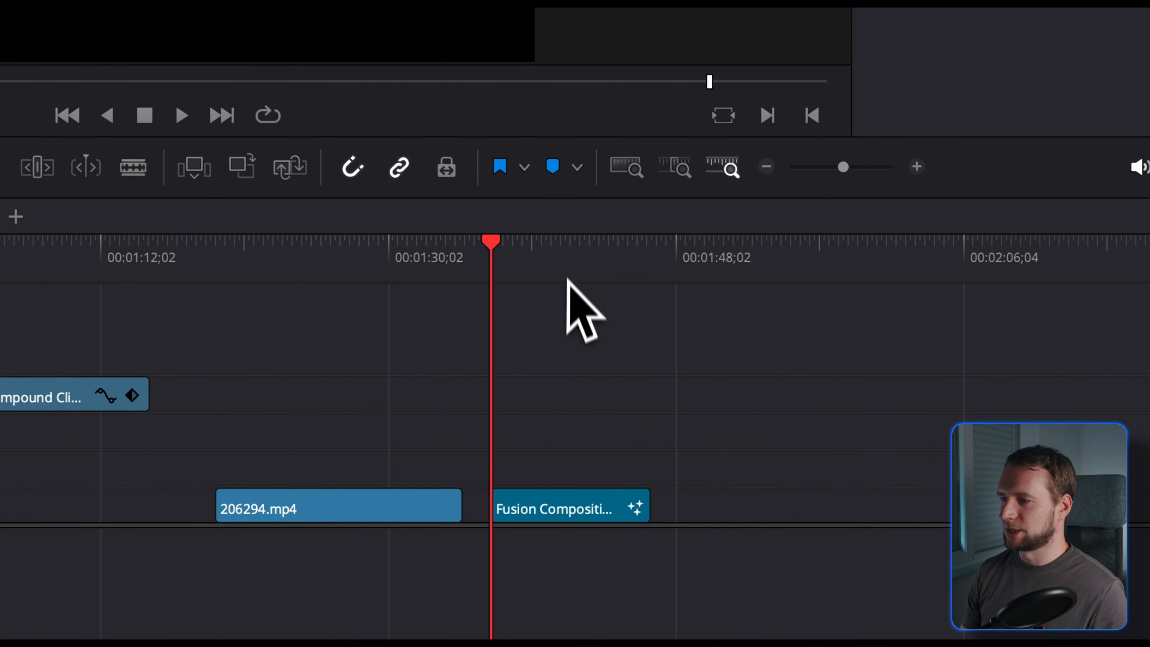
Step: Open the new composition in the Fusion page and add a Background node beside MediaOut1
click(562, 508)
right_click(560, 504)
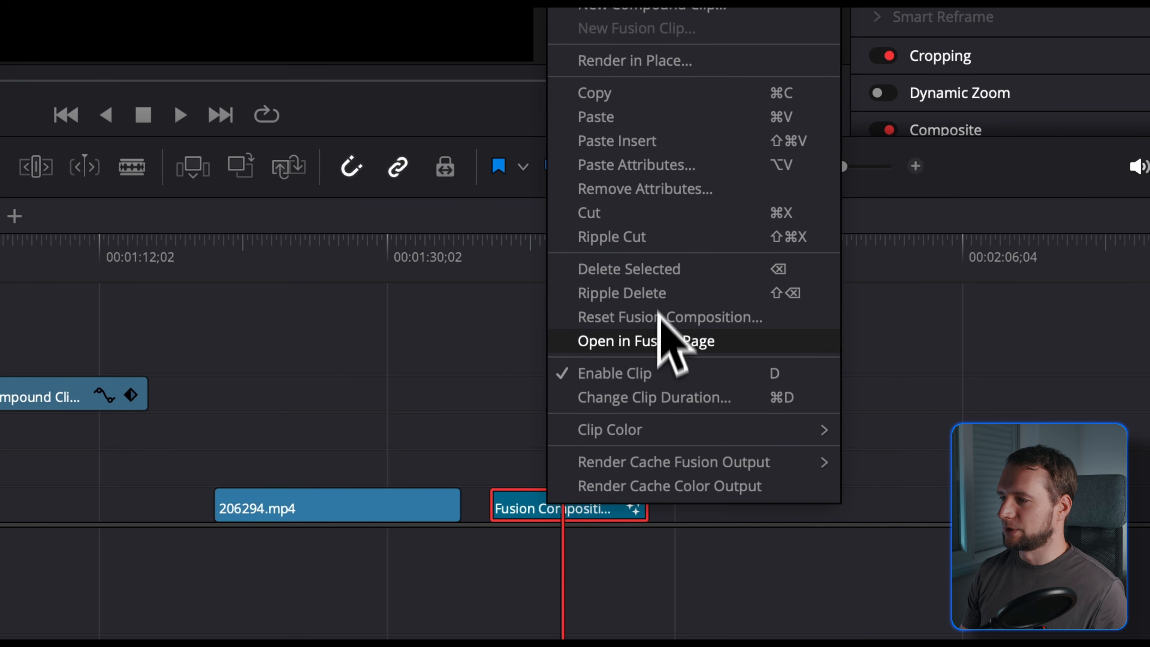
click(662, 340)
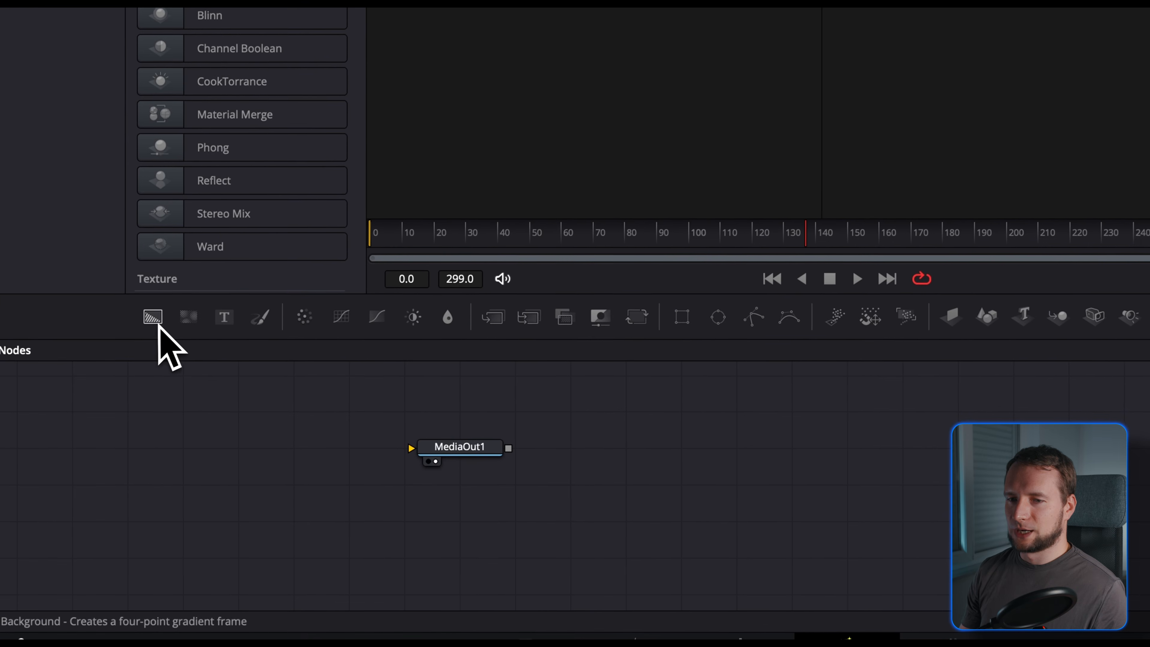
drag(147, 334, 206, 495)
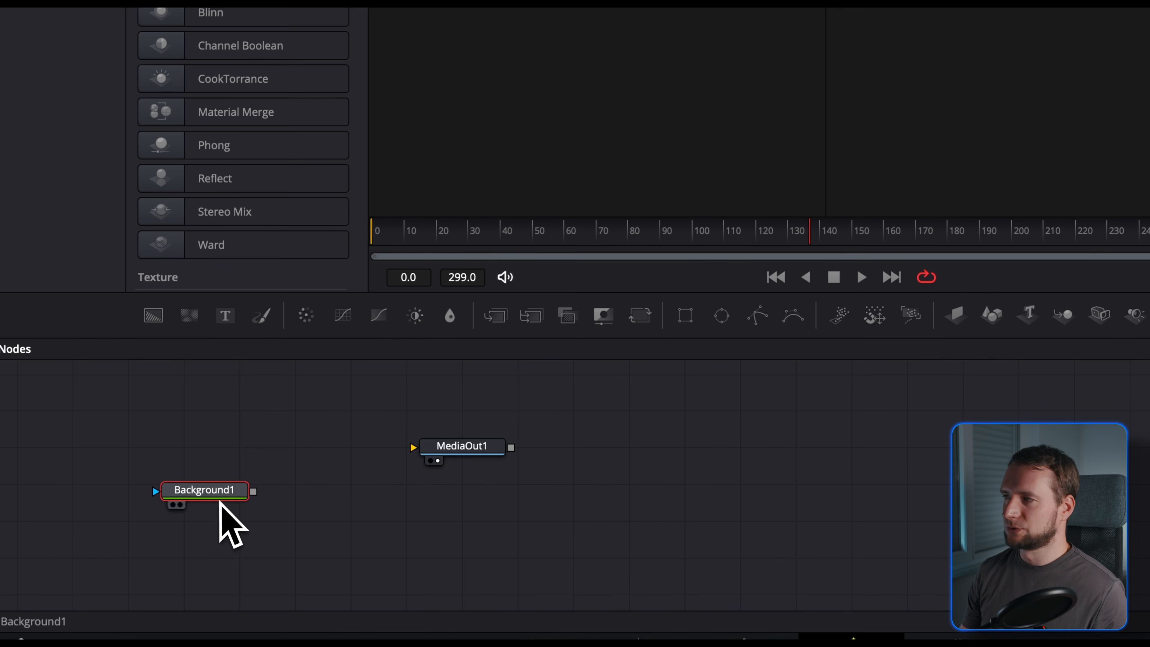
Step: Set the Background node's color to teal and connect the node to MediaOut1
click(986, 201)
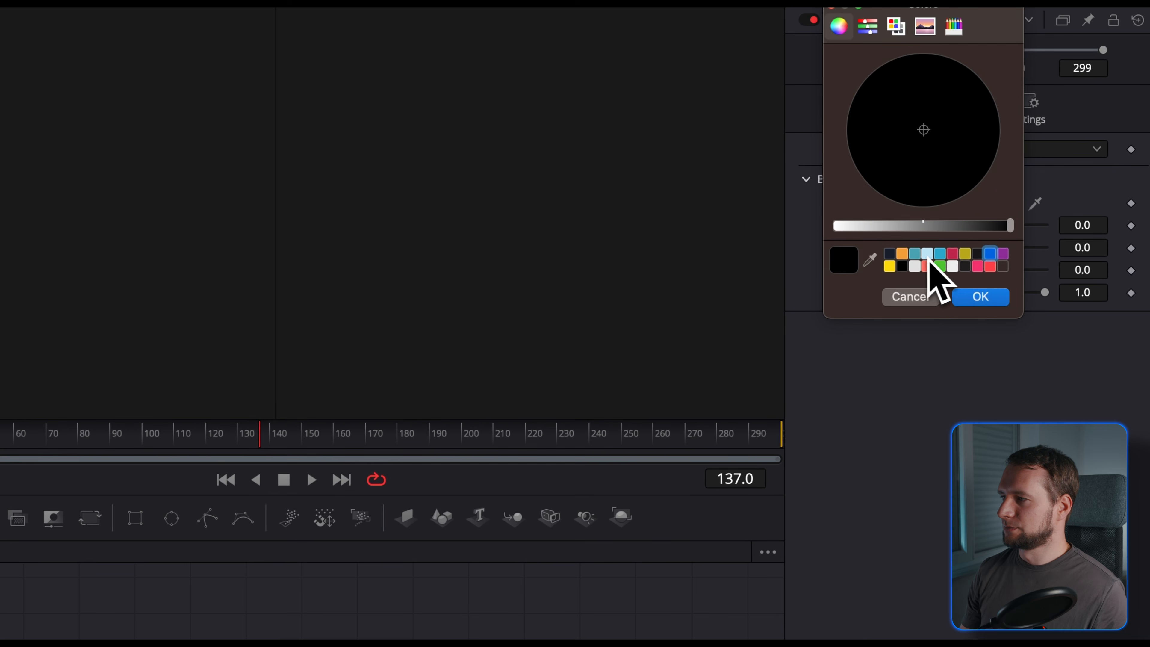
click(933, 264)
click(980, 299)
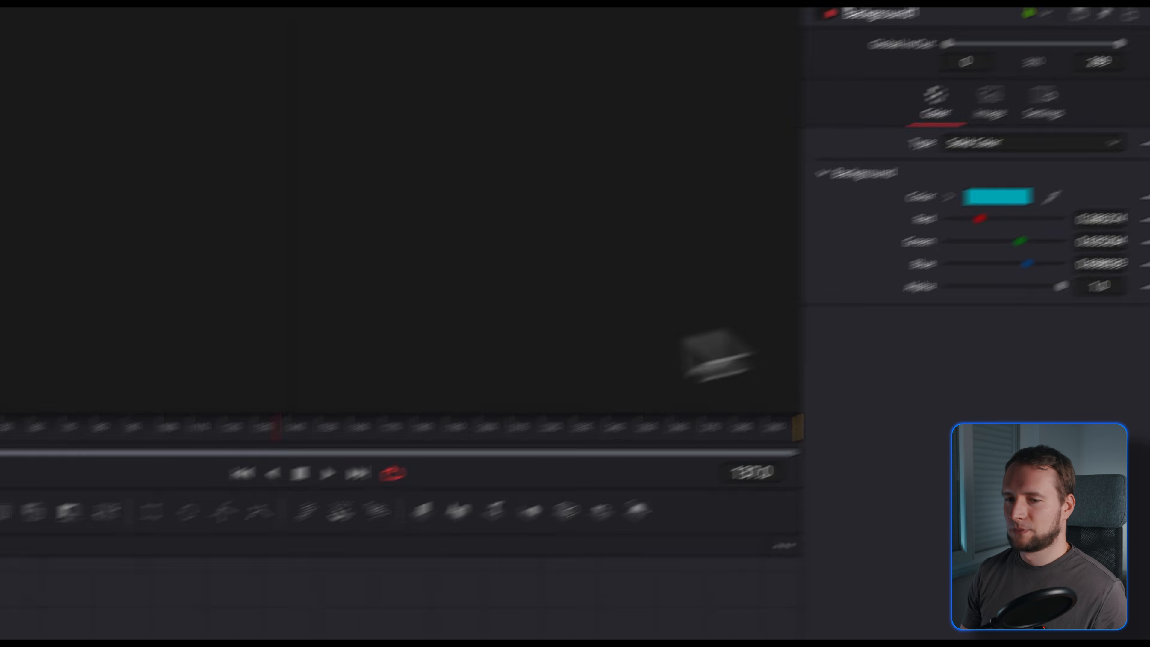
drag(263, 556, 424, 514)
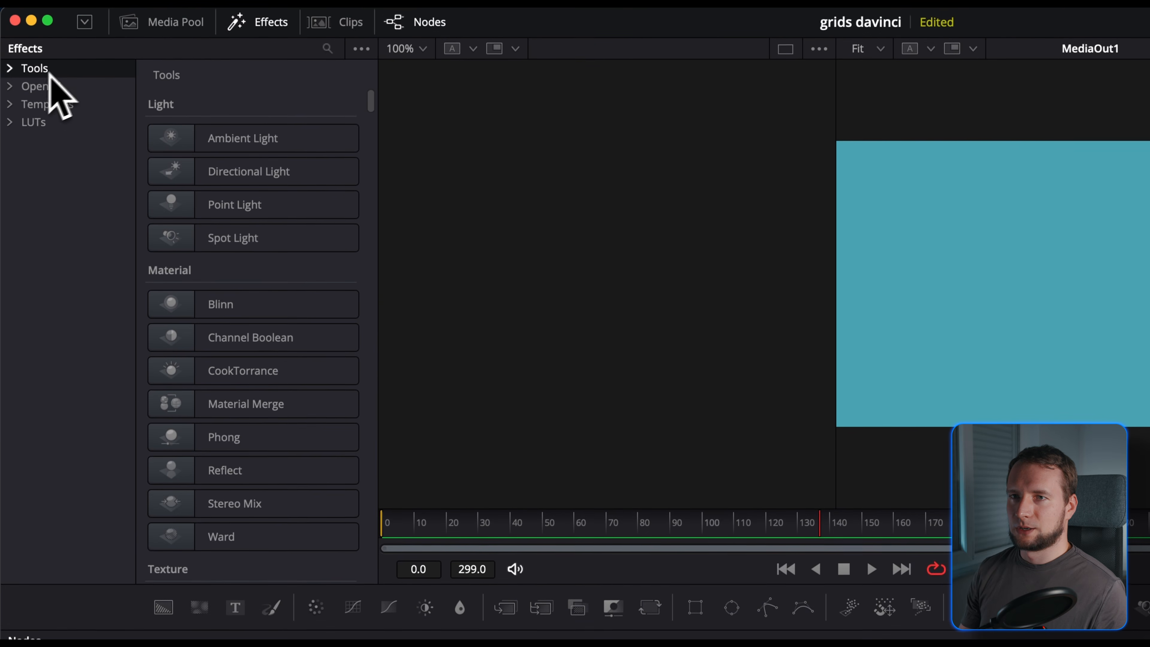
Step: Search the effects for "res" and insert a Resize node between Background1 and MediaOut1
click(253, 28)
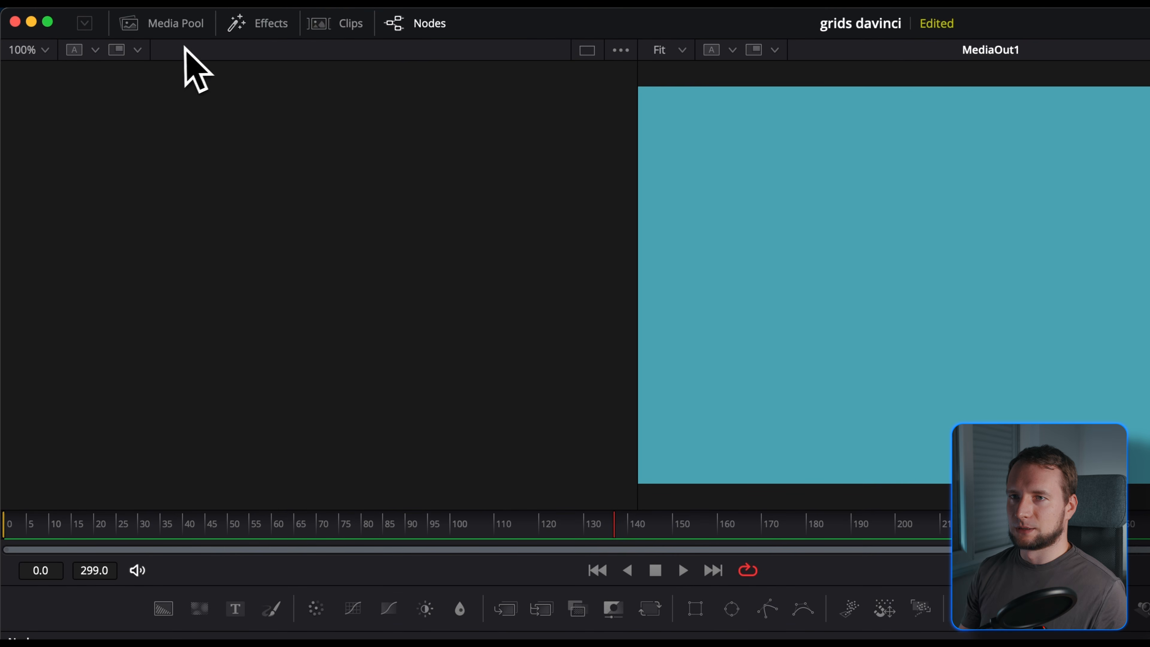
click(264, 25)
click(326, 48)
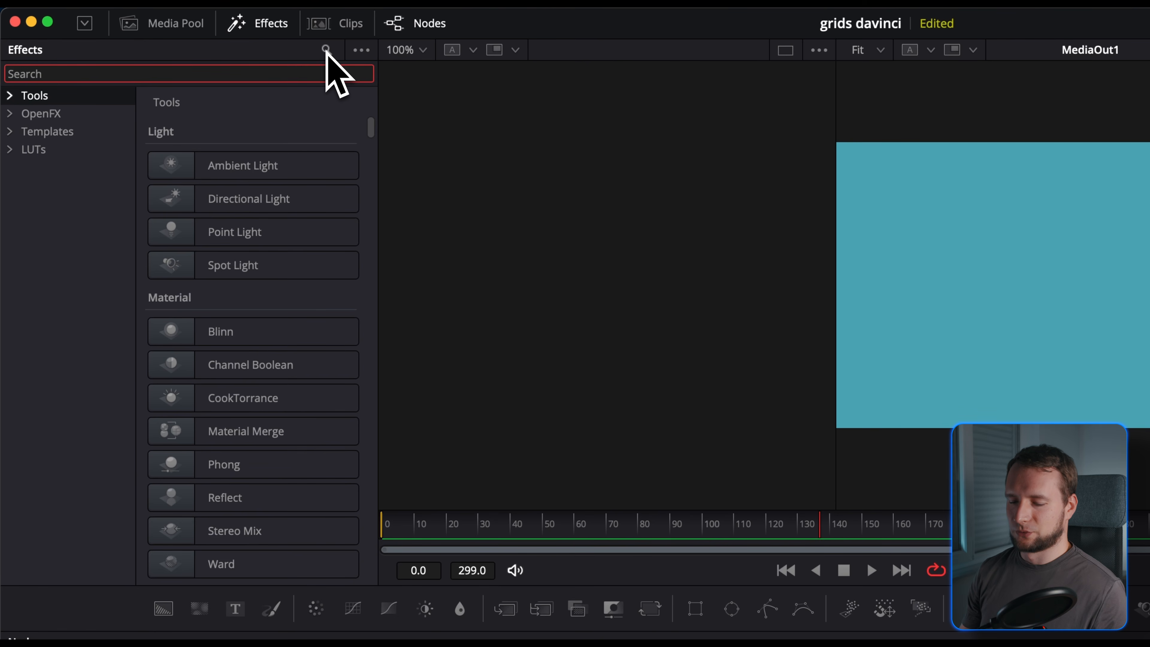
text(res)
click(230, 132)
drag(230, 133, 234, 518)
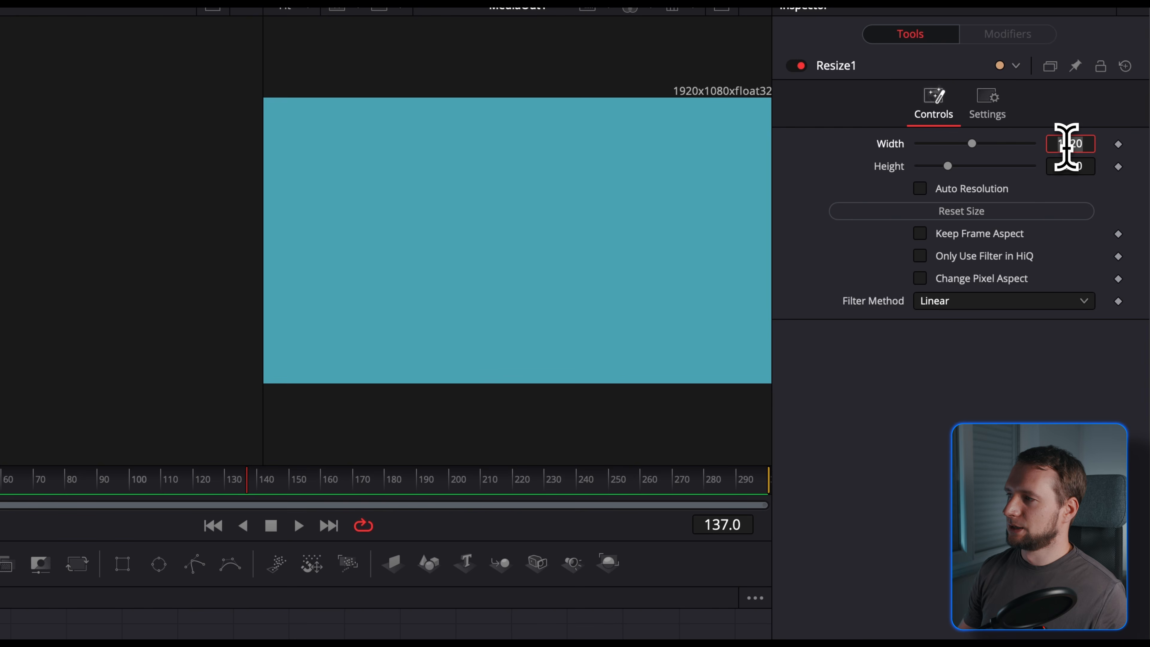
Step: Set the Resize node to a Width of 1080 and a Height of 1920, and return to the Edit page
click(1074, 166)
key(BackSpace)
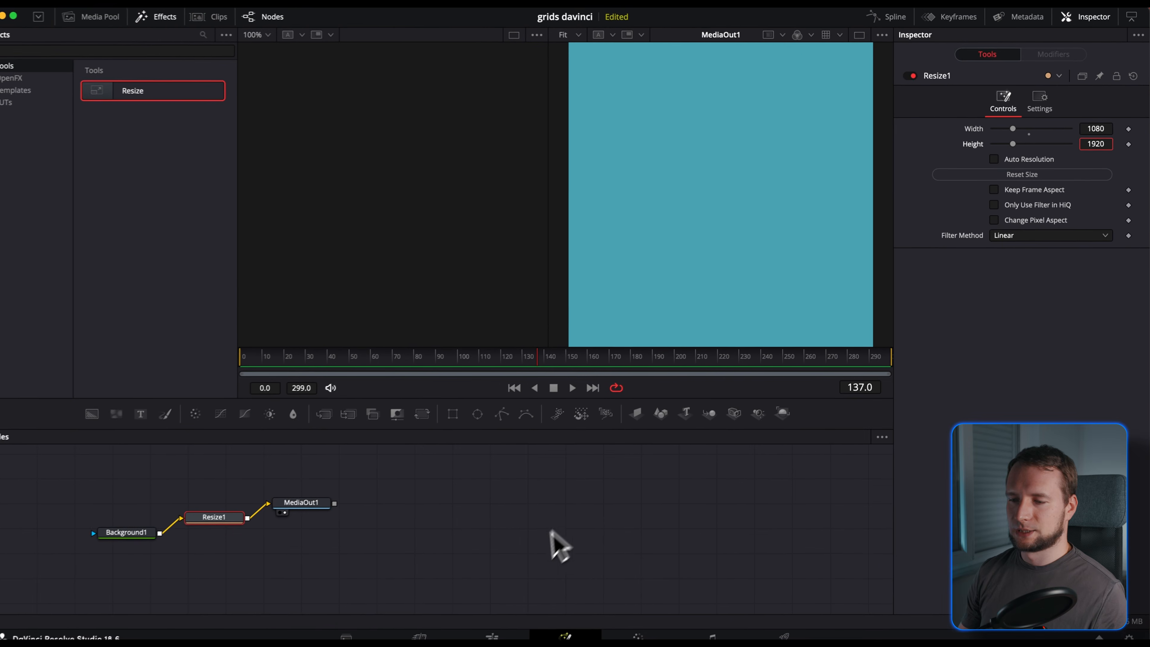
click(503, 630)
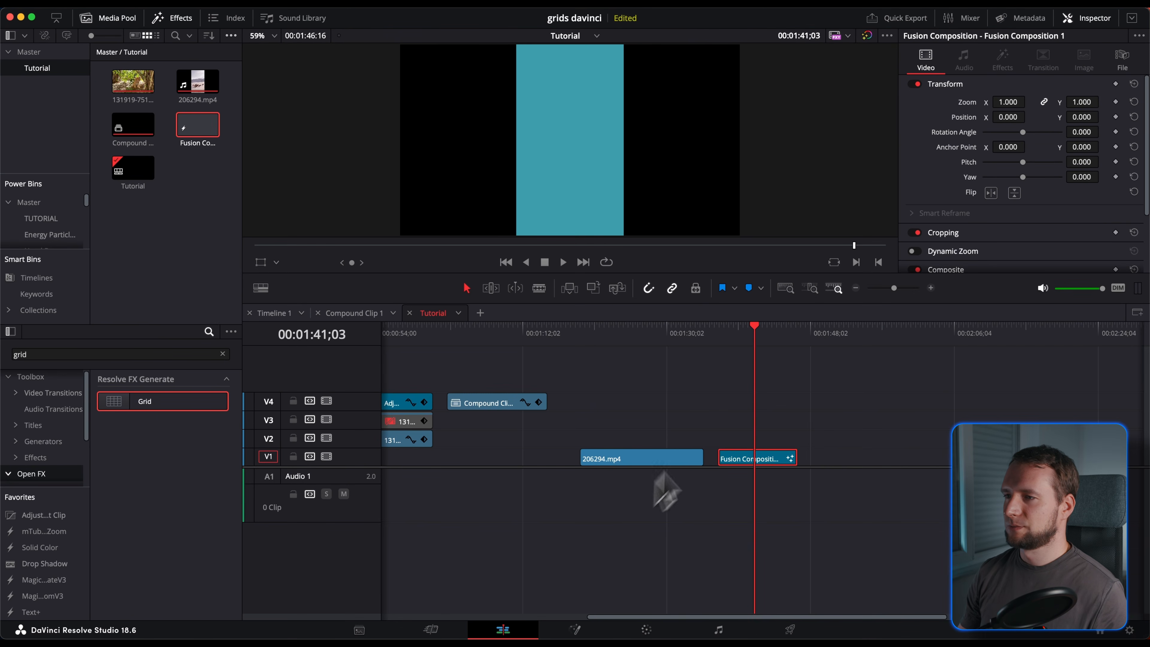
Step: Place the Fusion composition above the 206294.mp4 footage and compare their vertical frames
drag(754, 348, 661, 349)
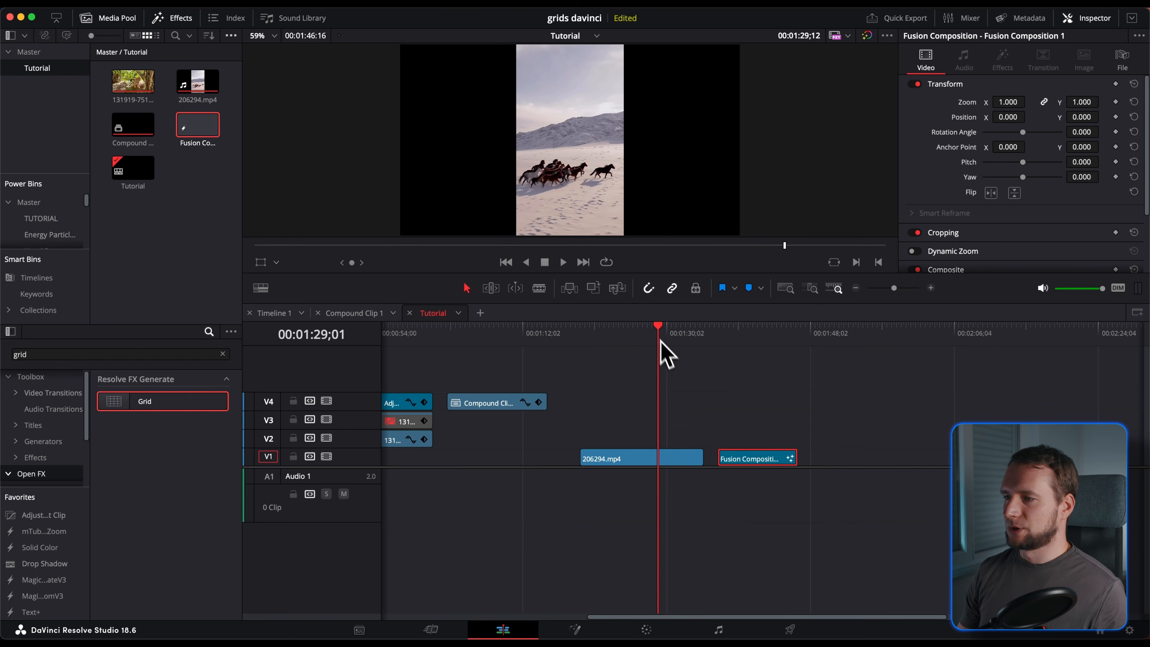
drag(744, 460, 637, 436)
drag(656, 352, 629, 349)
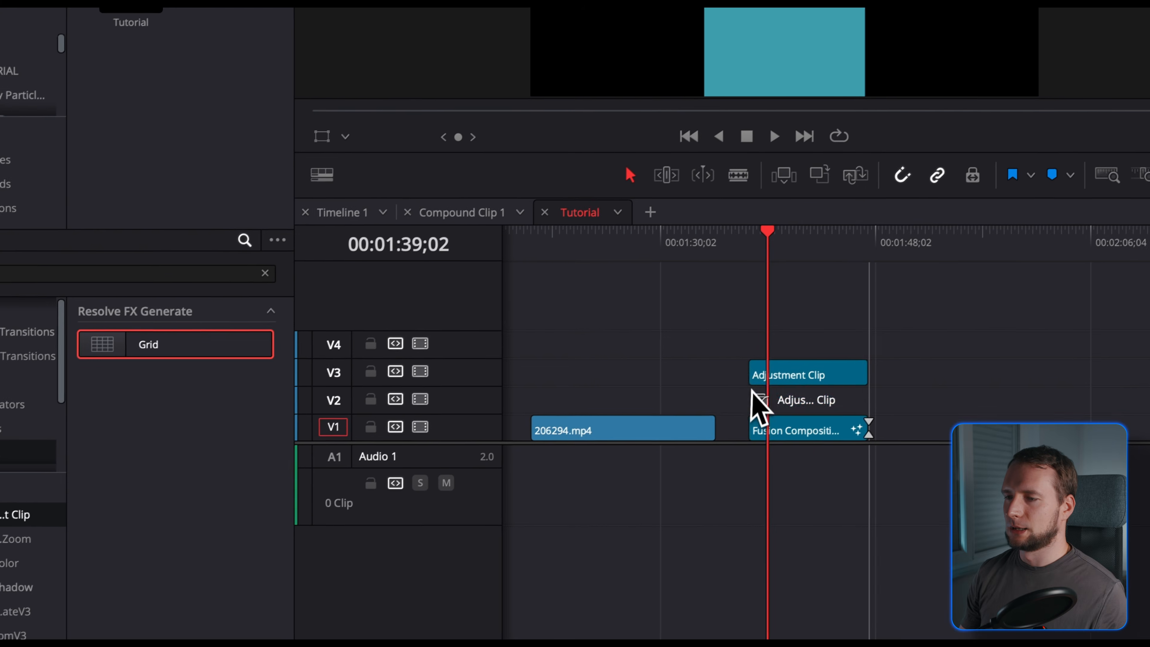
Step: Add an adjustment clip with the Grid effect above the Fusion composition and set Row Cells 1, Column Cells 1 and Major Line Spacing 0
drag(752, 389, 753, 406)
drag(136, 348, 775, 392)
drag(915, 151, 869, 154)
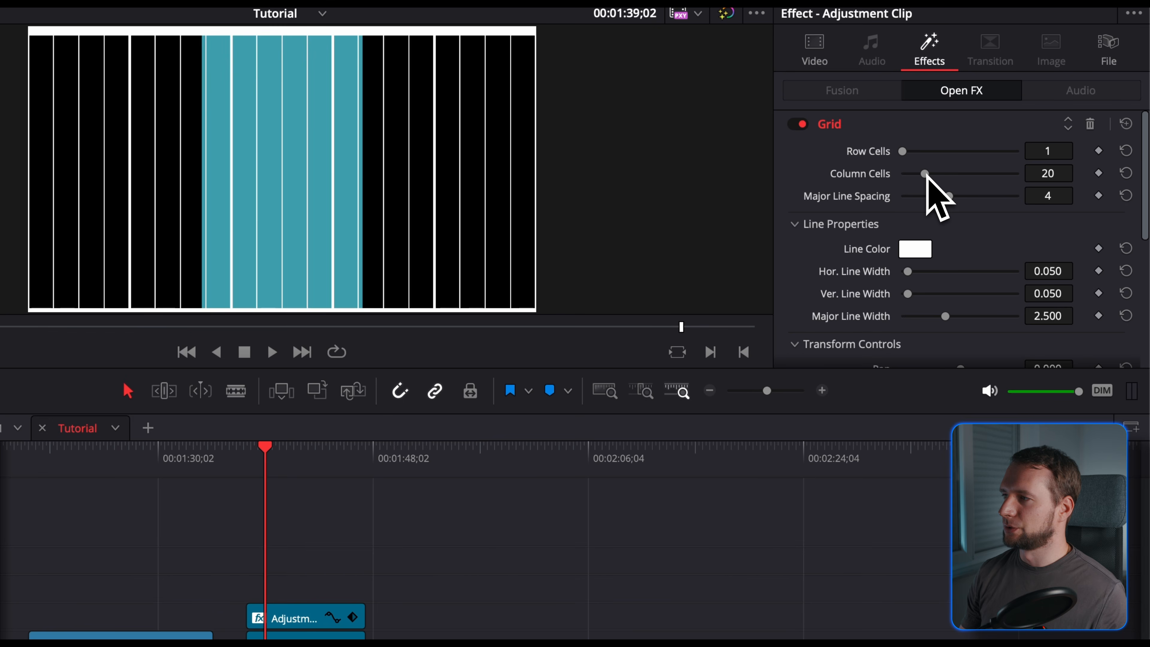
drag(926, 175, 896, 177)
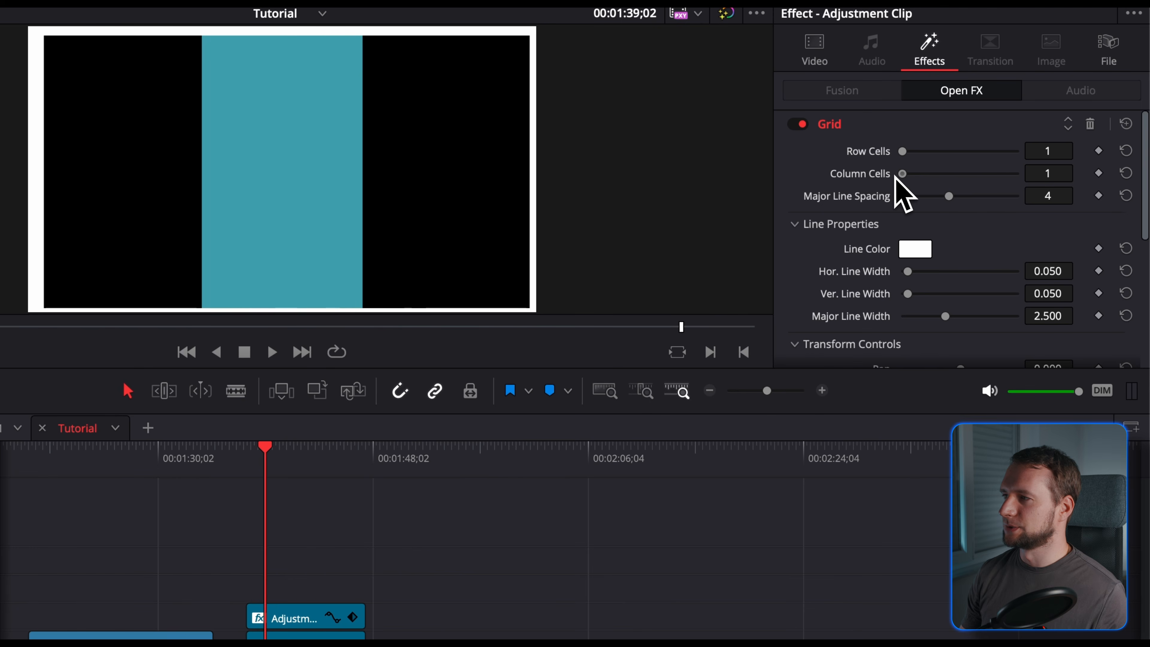
scroll(820, 269, down, 2)
drag(950, 142, 882, 144)
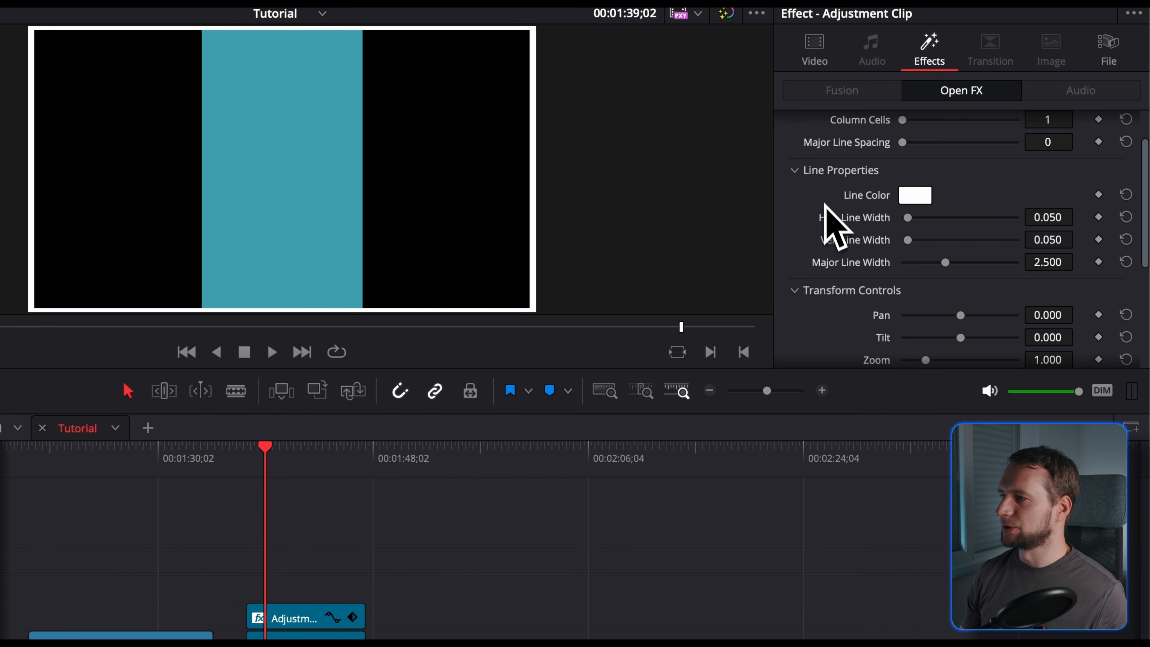
Step: Narrow the grid to a Width of 0.313 so its outline fits the vertical composition
scroll(842, 250, down, 3)
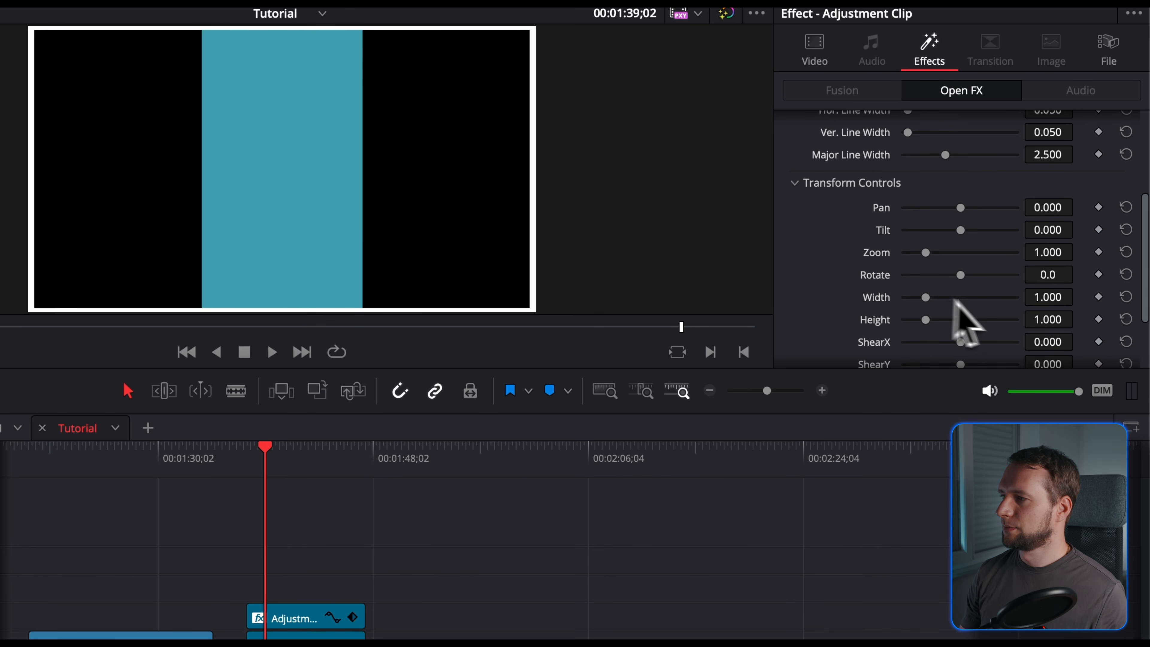
drag(1059, 295, 994, 291)
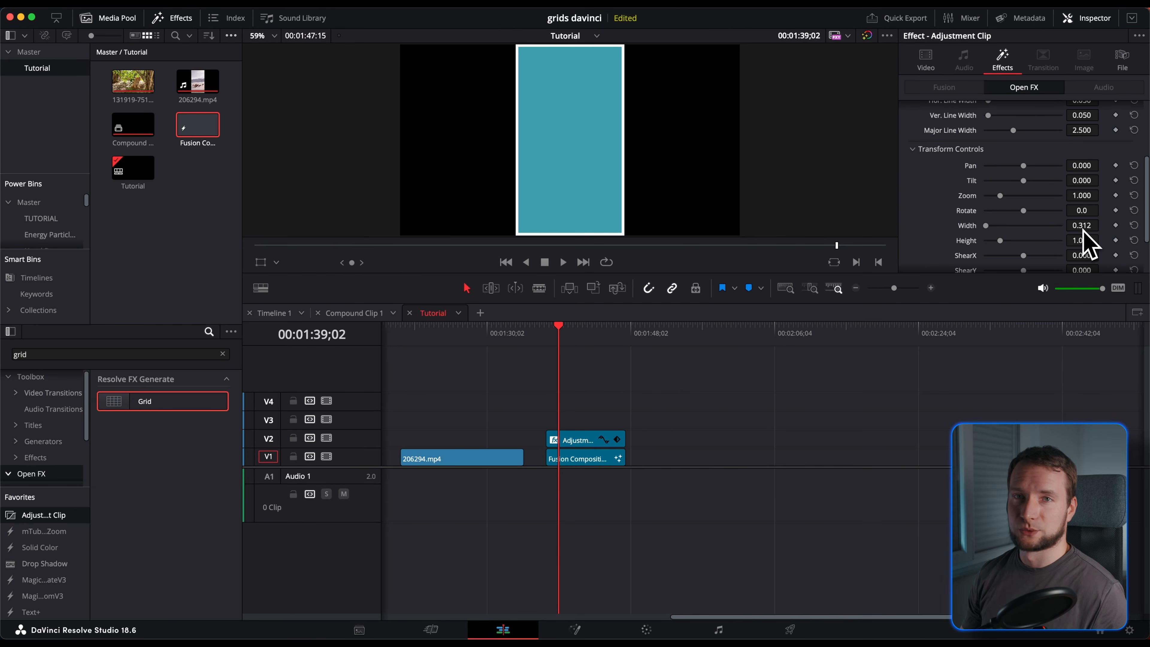
scroll(1082, 217, up, 3)
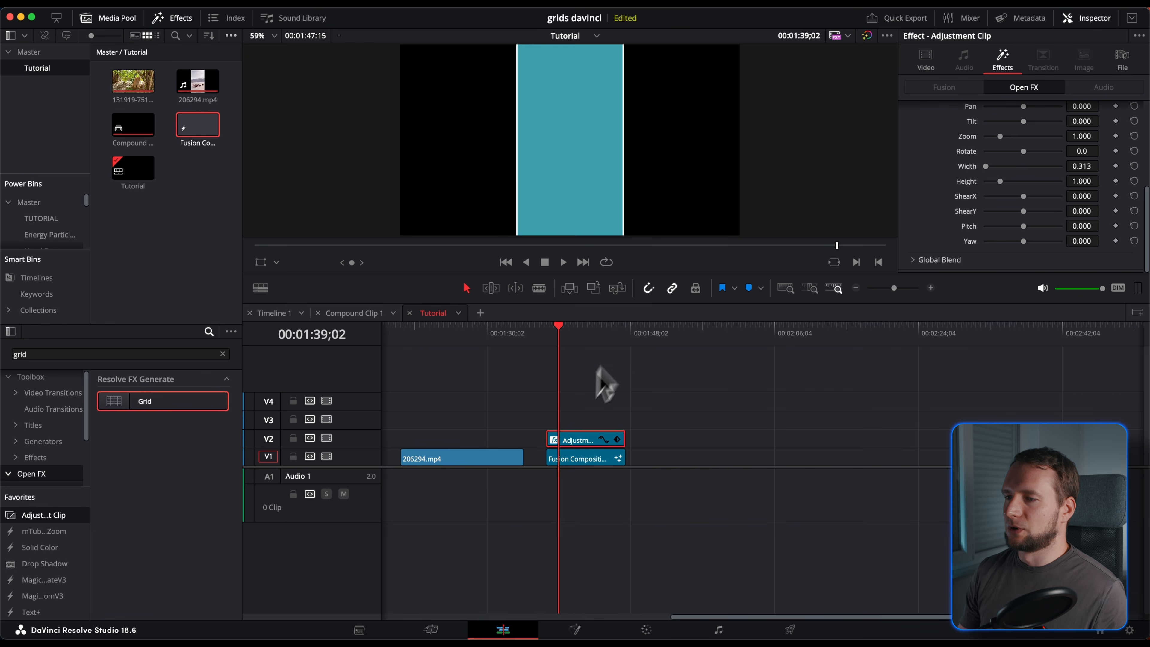
Step: Move the grid adjustment clip after the Fusion composition, place the 131919 kitten footage beneath it, and set the footage's Position X to -160
drag(570, 441, 653, 443)
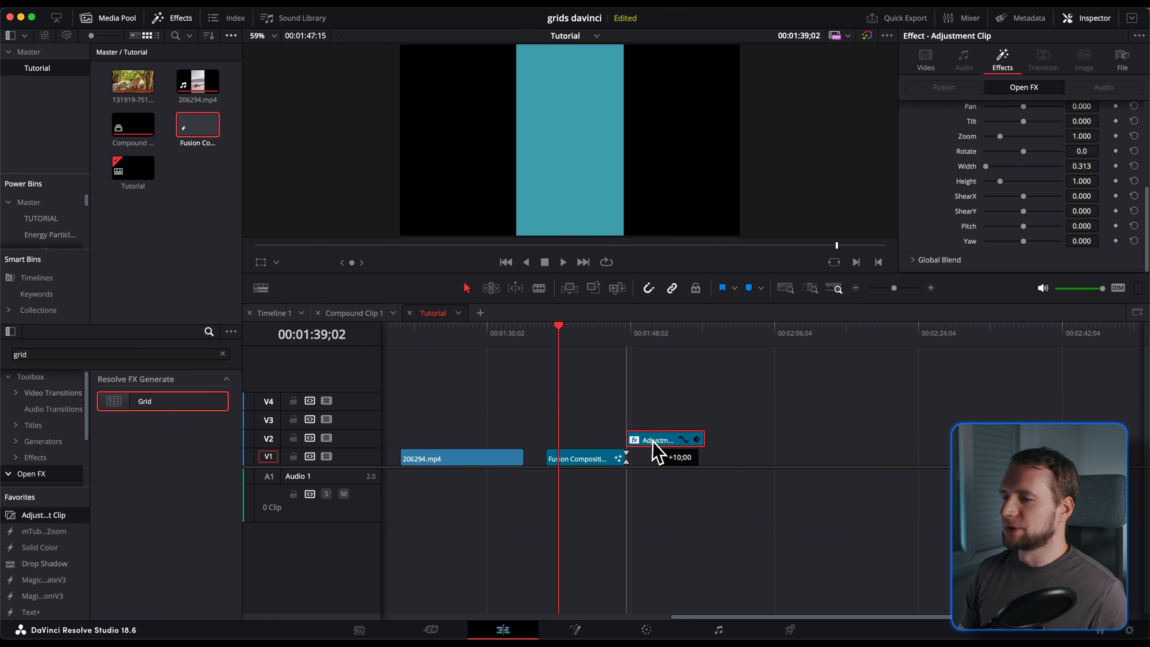
click(655, 337)
drag(147, 88, 678, 467)
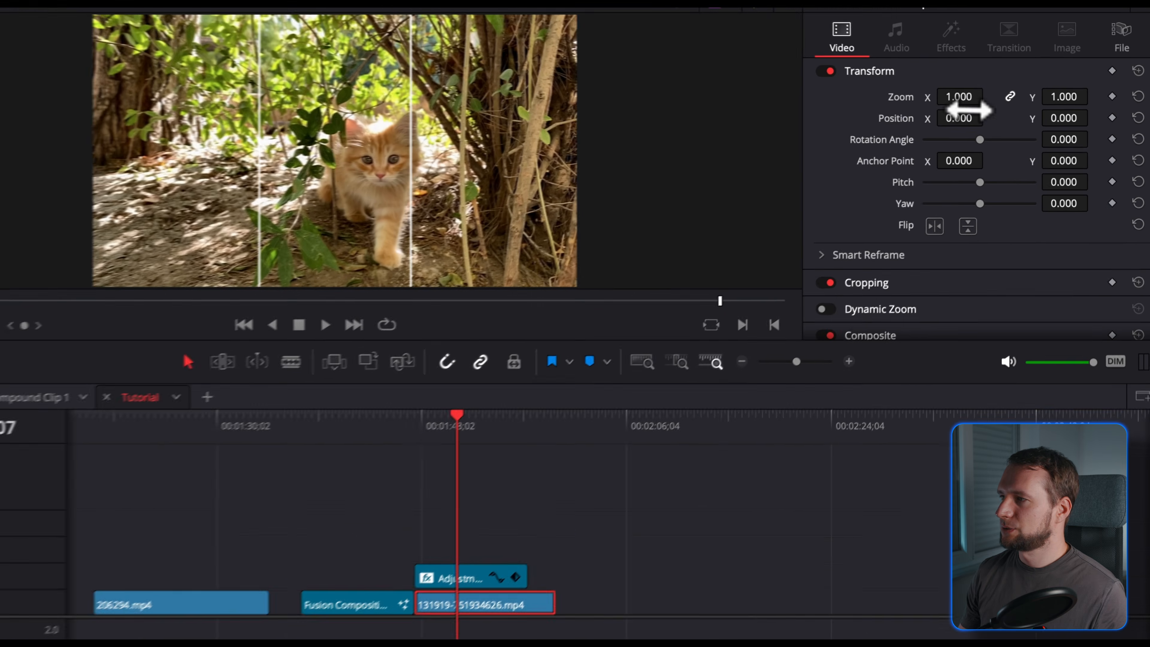
drag(1013, 117, 976, 116)
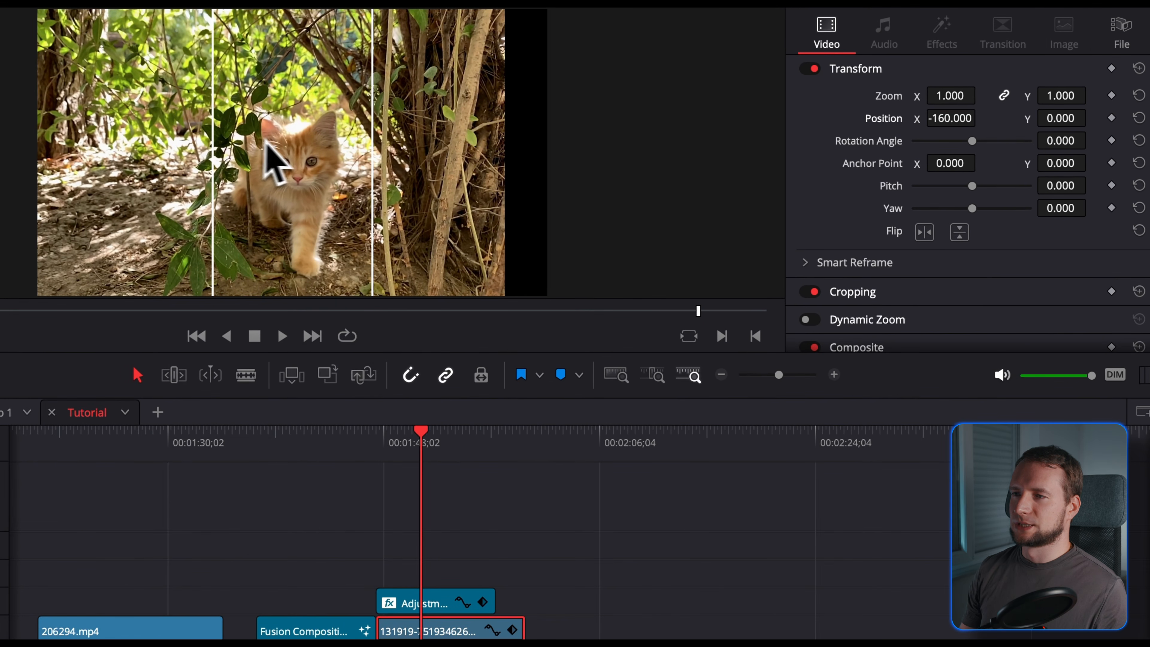
drag(393, 442, 449, 444)
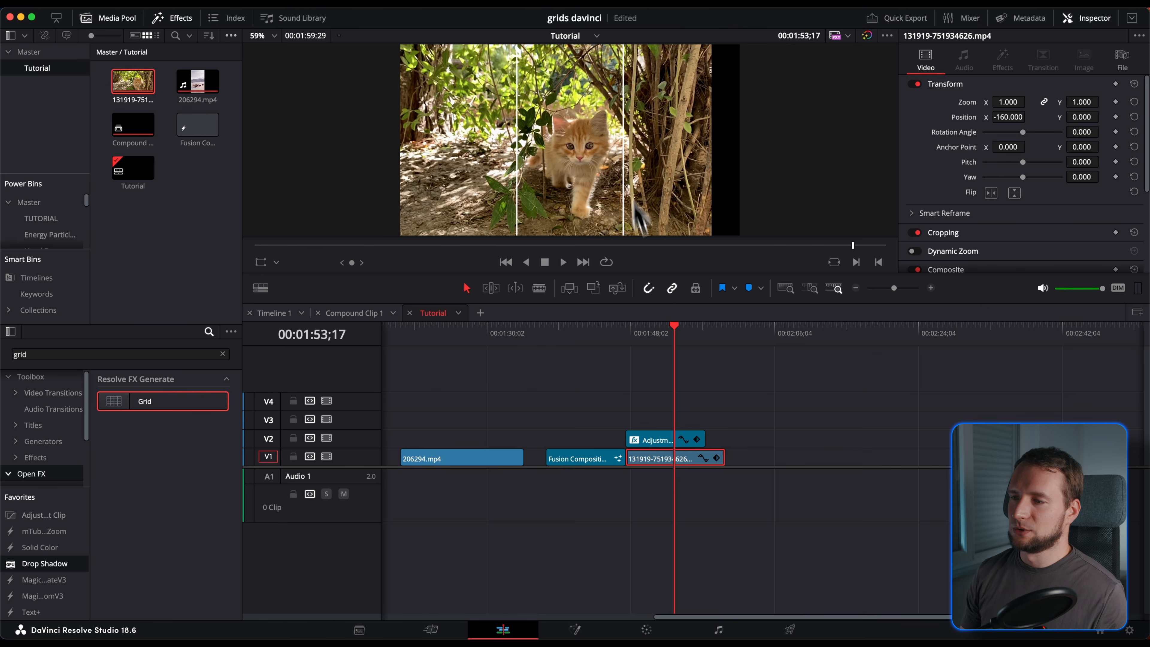
Step: Change the Line Color of the adjustment clip's grid to red
click(666, 442)
click(1003, 64)
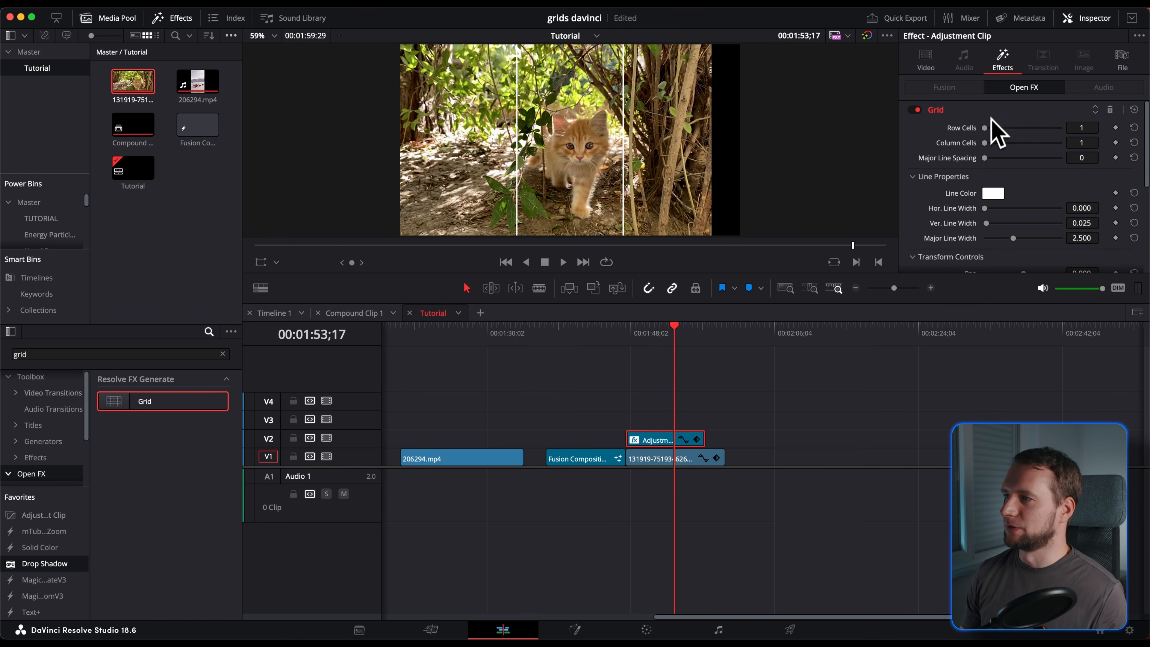
click(998, 193)
drag(1001, 187, 1102, 145)
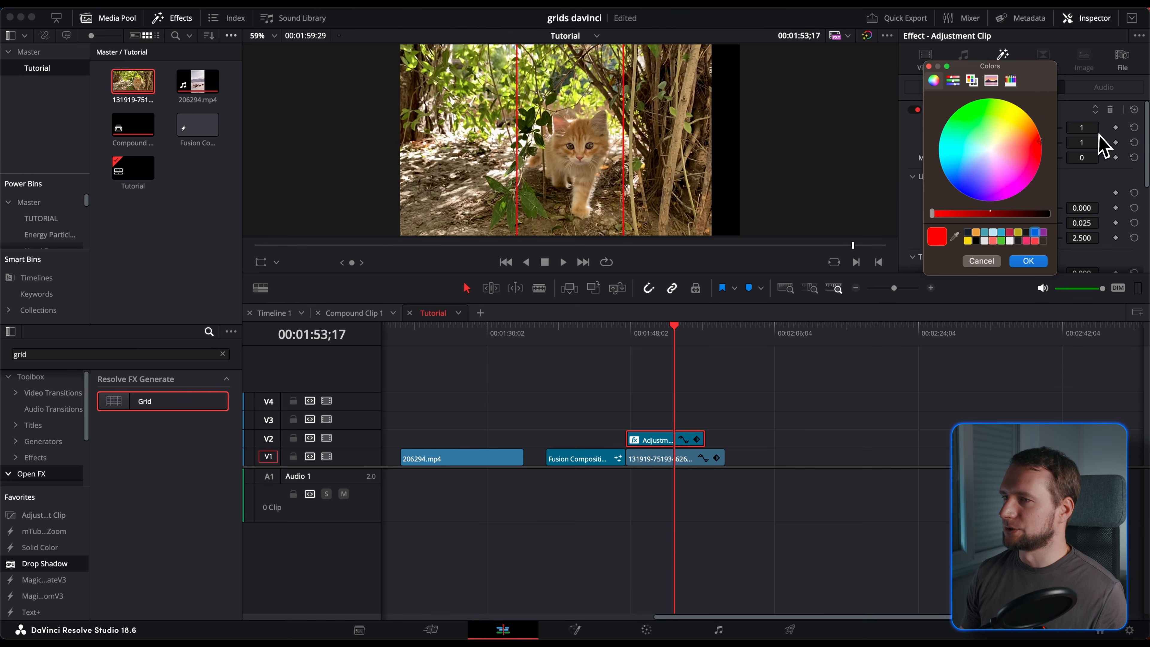
click(1028, 262)
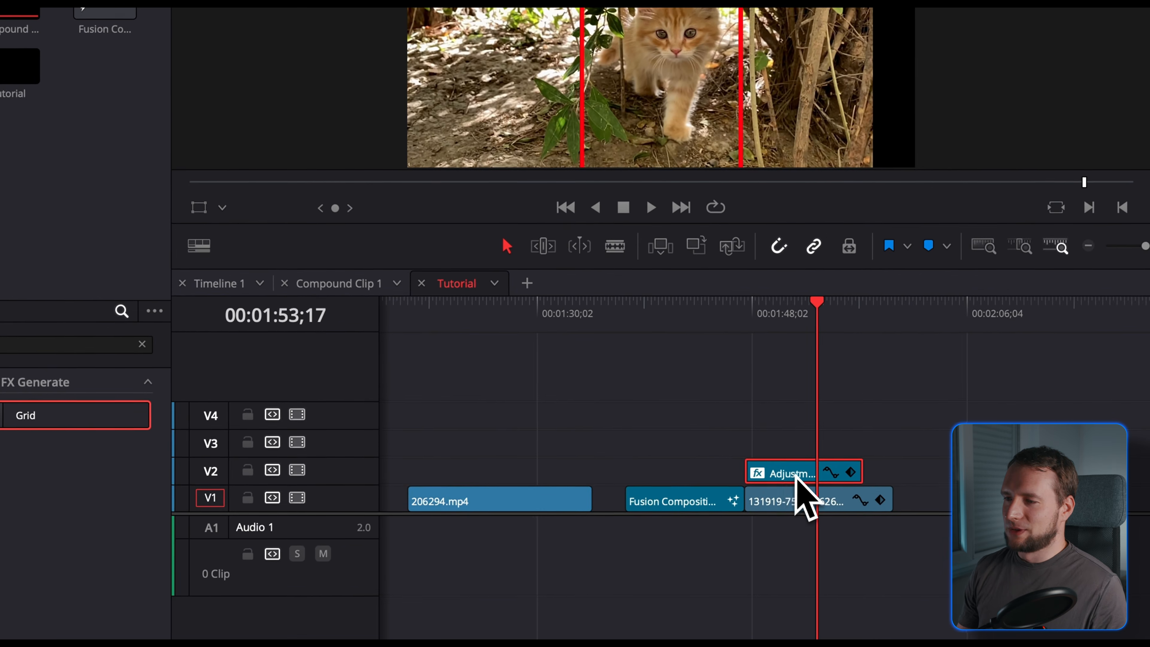
drag(658, 438, 668, 407)
drag(809, 421, 62, 295)
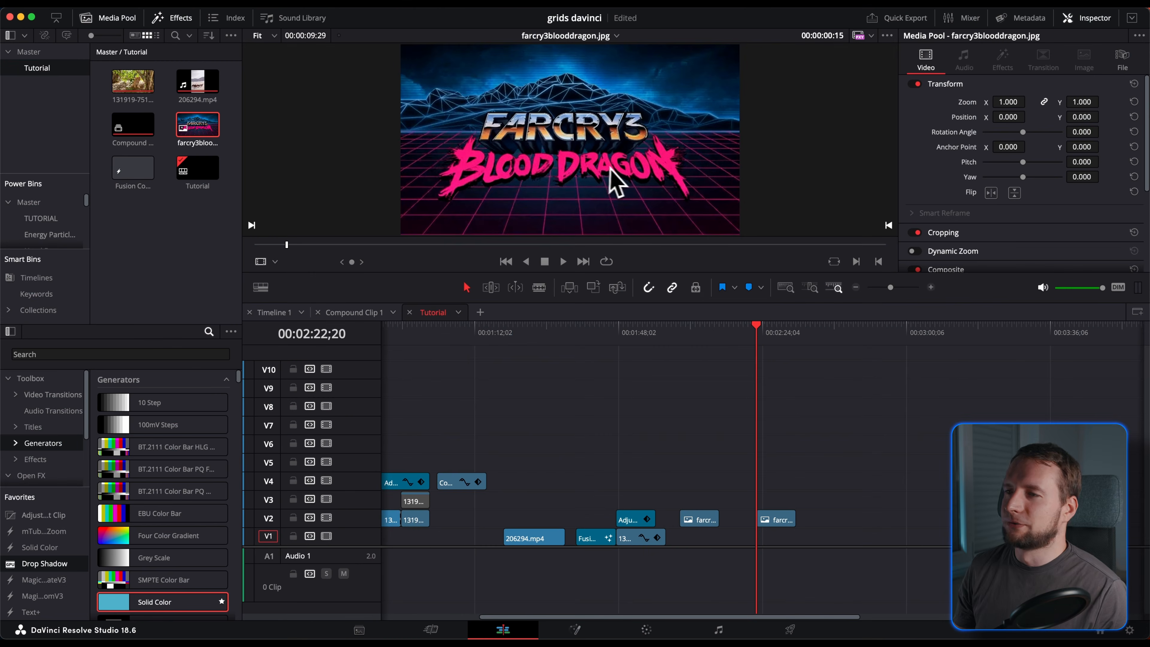
Step: Add an adjustment clip beneath the later farcry3blooddragon.jpg clip and apply the Grid effect to it
drag(43, 515, 795, 541)
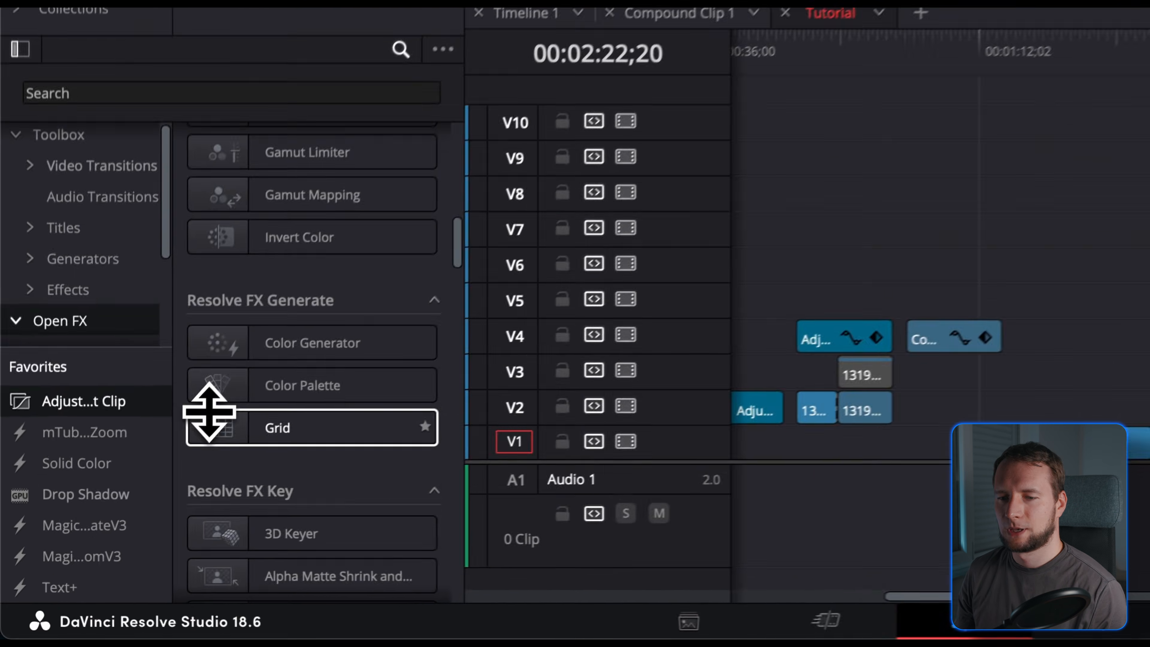
drag(108, 518, 812, 534)
drag(677, 502, 682, 512)
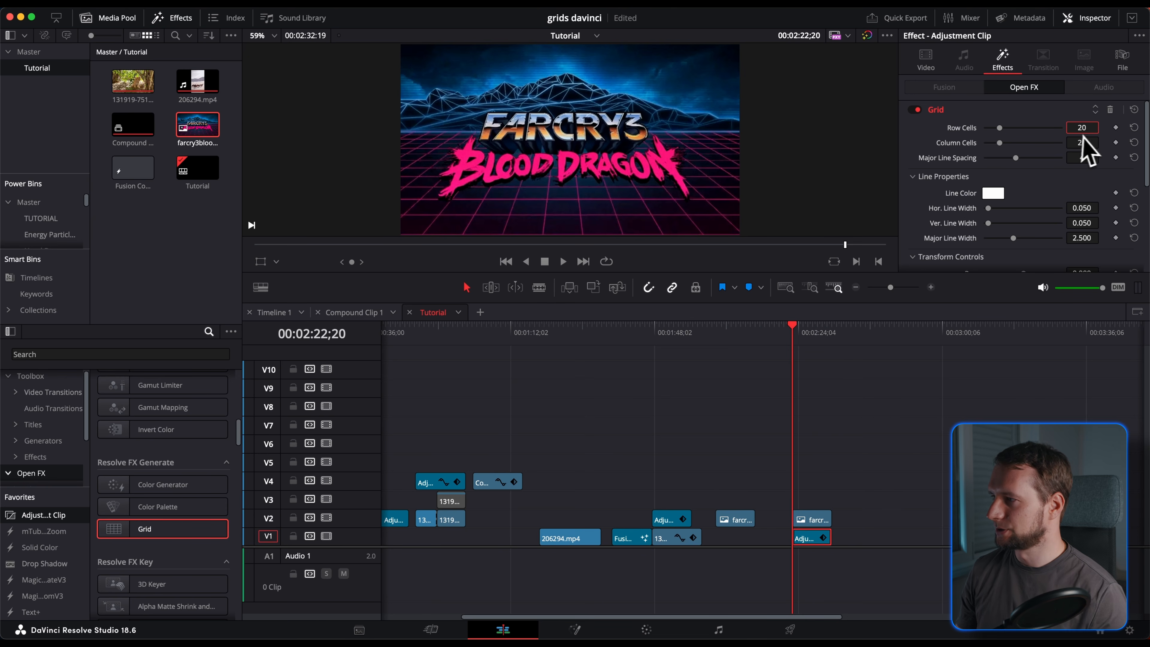
Step: Set the grid's Line Color to the magenta sampled from the floor grid in the Far Cry 3 image
click(999, 192)
click(955, 237)
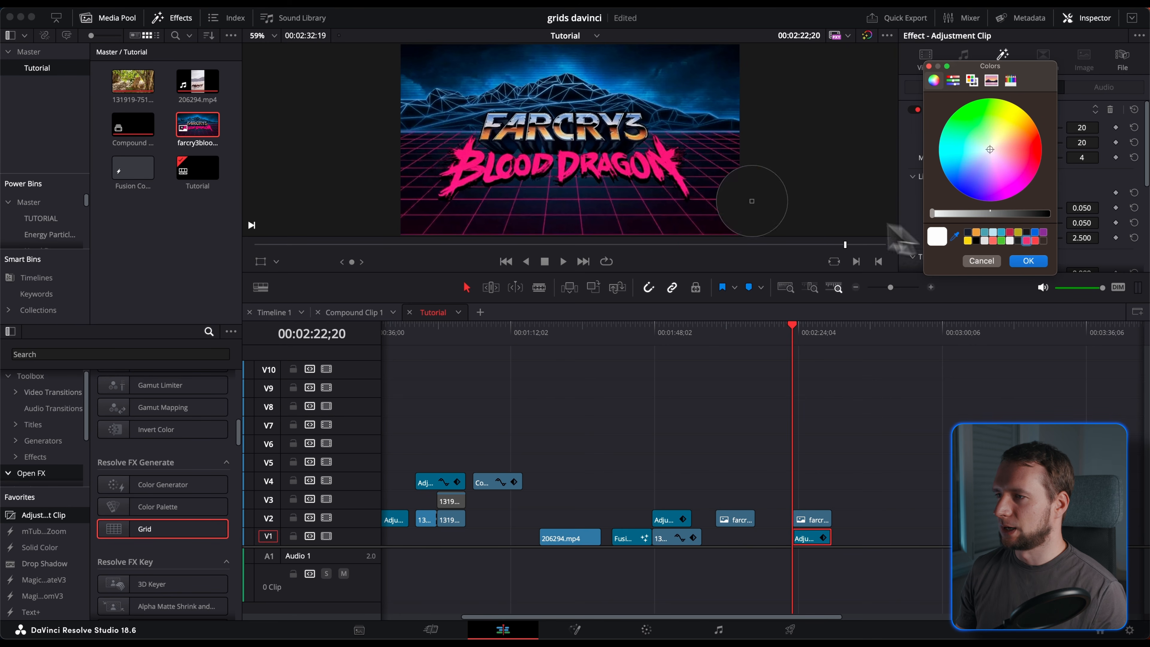
click(643, 200)
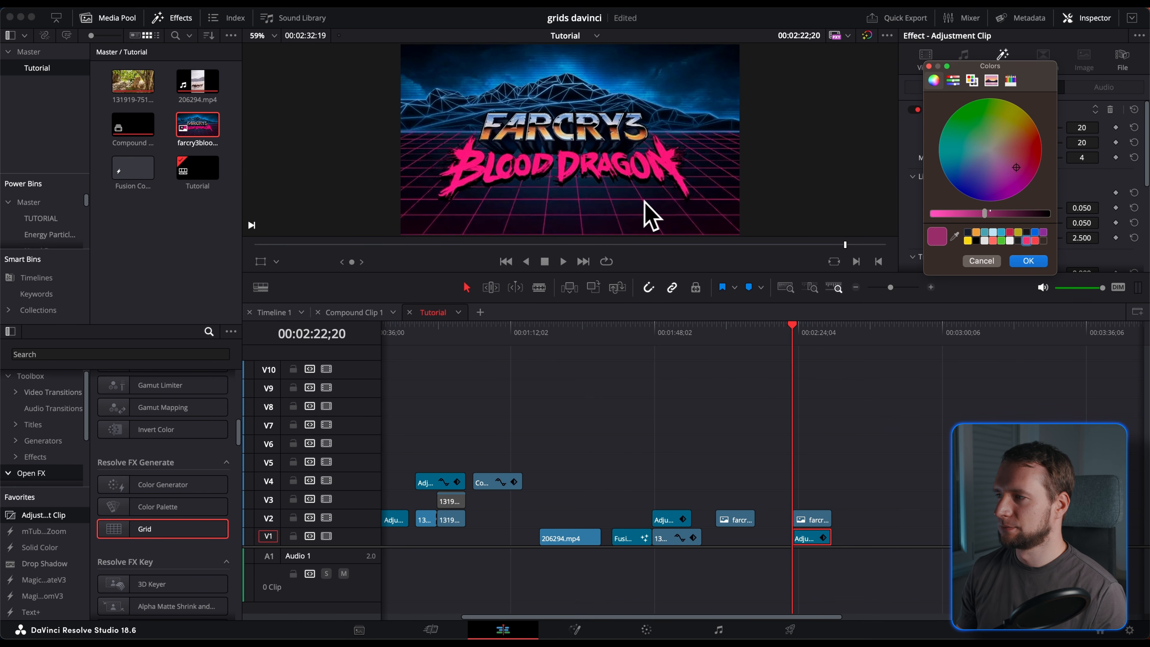
click(1015, 260)
Step: Move the Far Cry 3 image past the grid adjustment clip and set the grid's Major Line Spacing to 0
drag(817, 521, 861, 523)
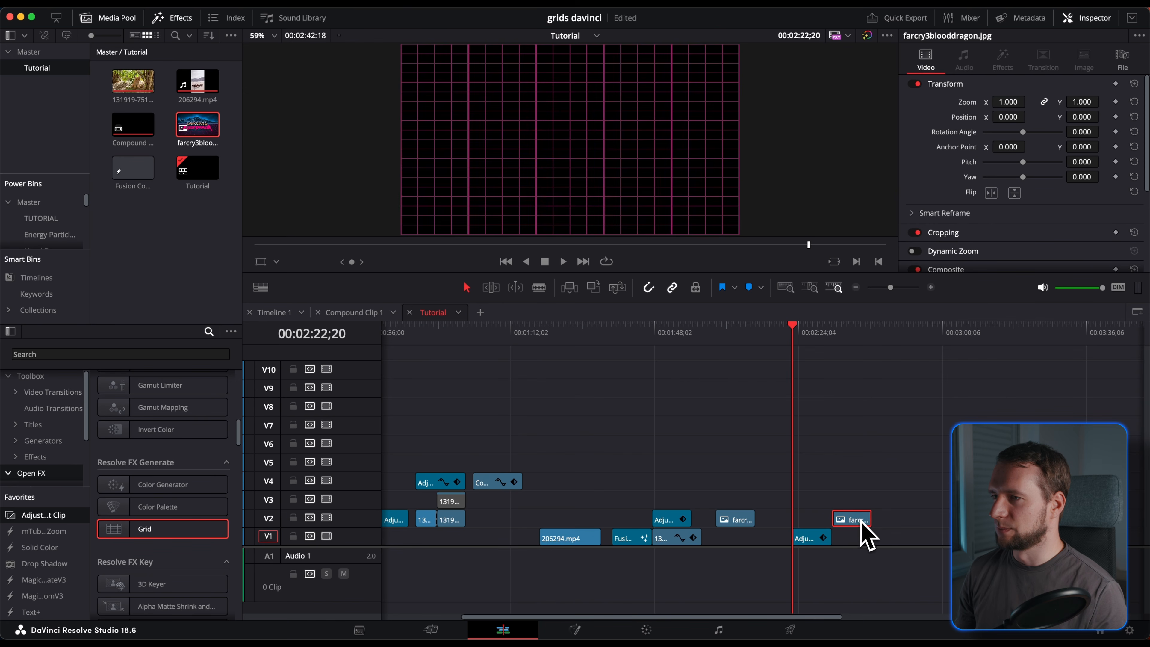
click(808, 535)
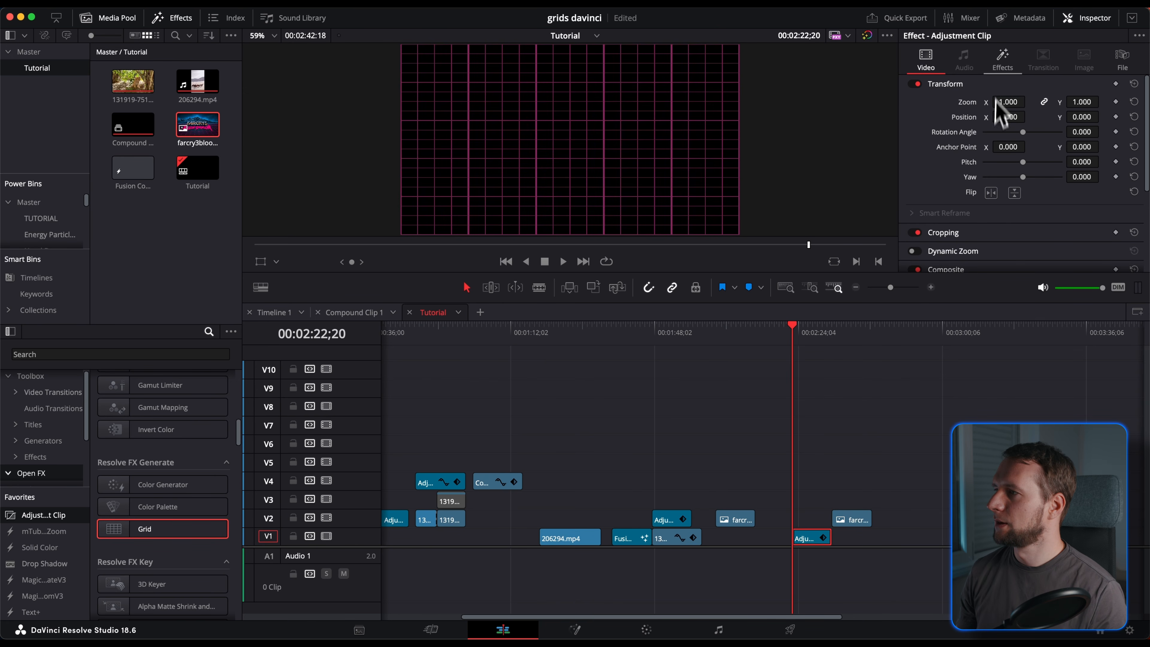
click(1003, 61)
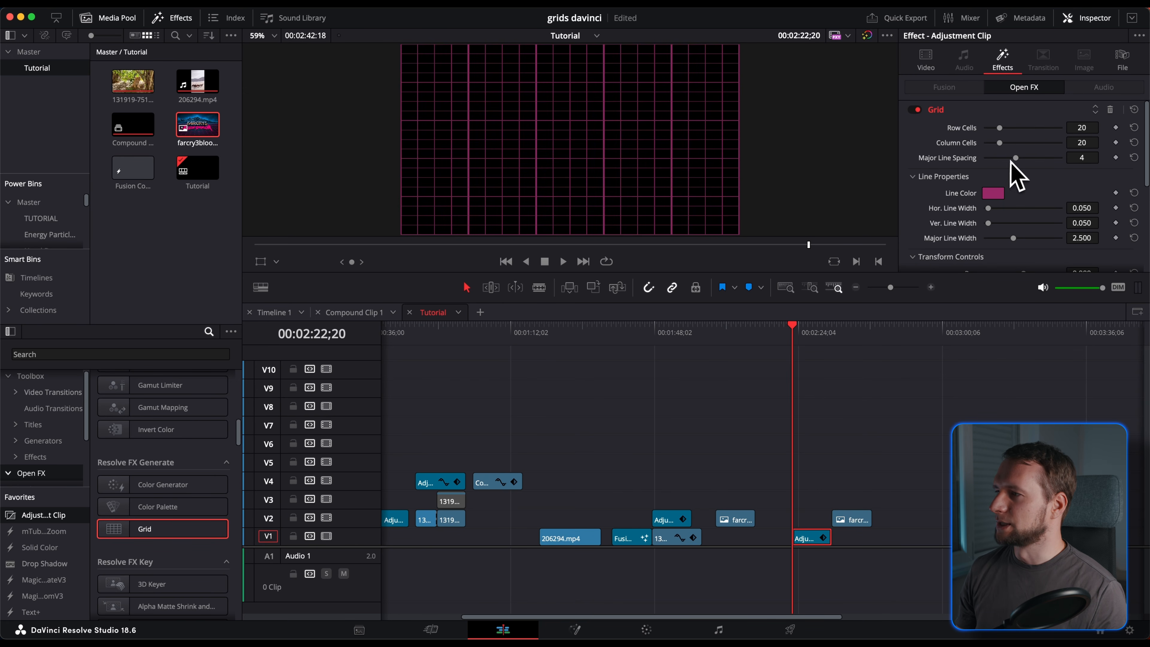
drag(1014, 160, 944, 160)
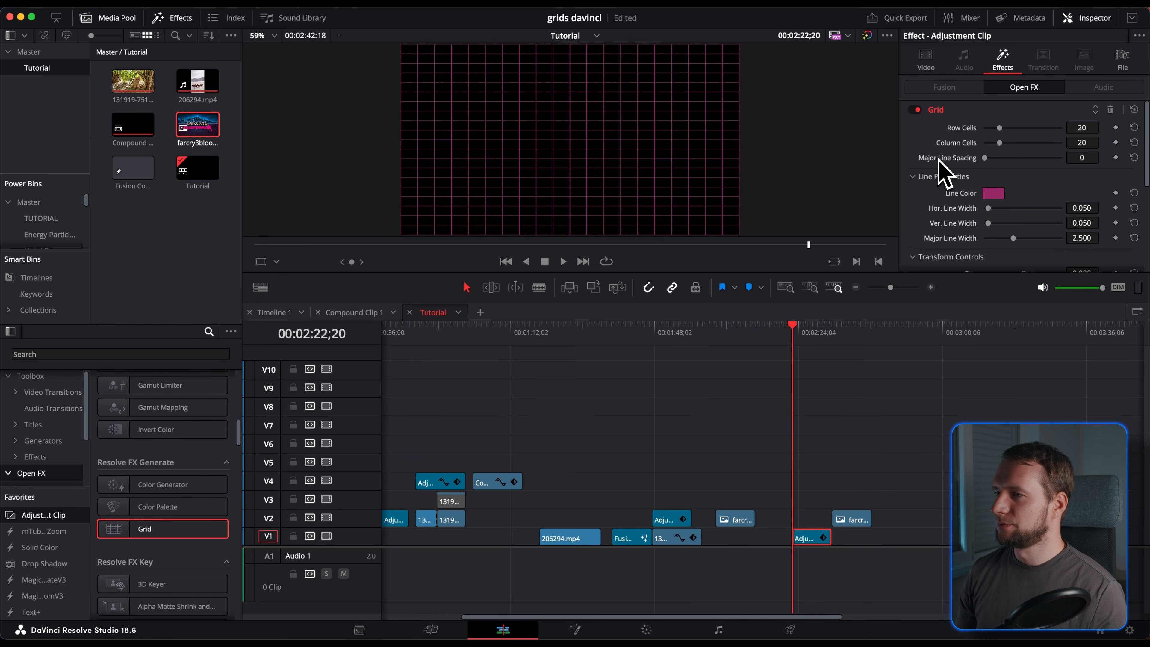
Step: Place a second adjustment clip above the grid clip, search the effects for "trans", and apply Transform to the new clip
drag(22, 519, 802, 531)
click(107, 354)
text(tra)
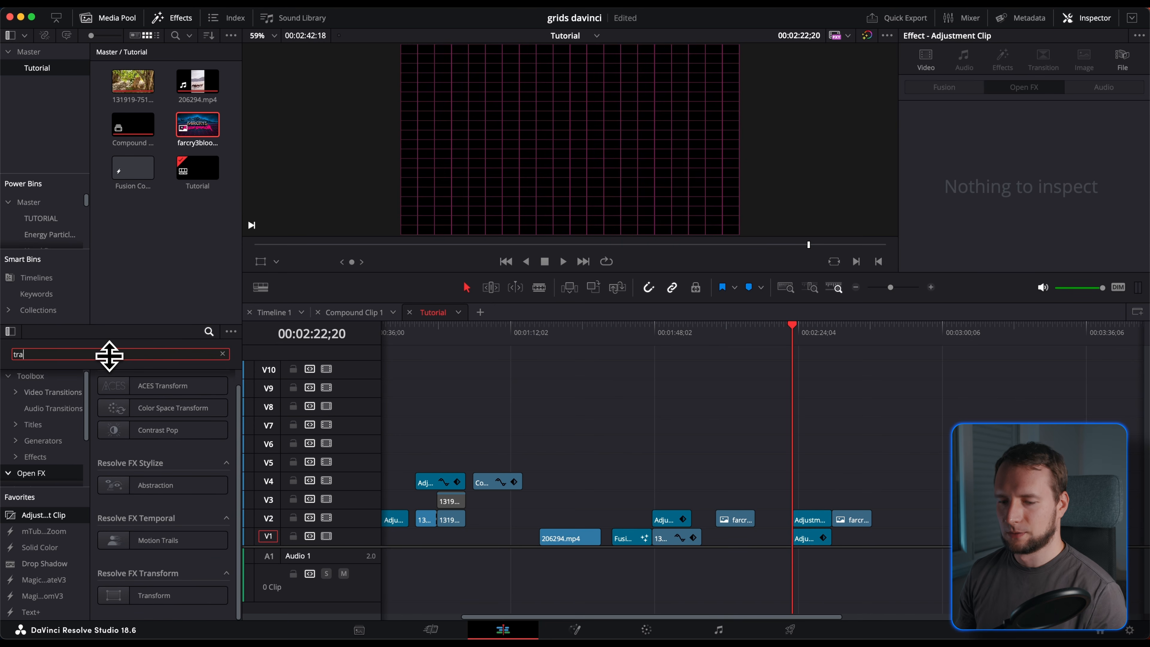
text(ns)
drag(111, 478, 822, 540)
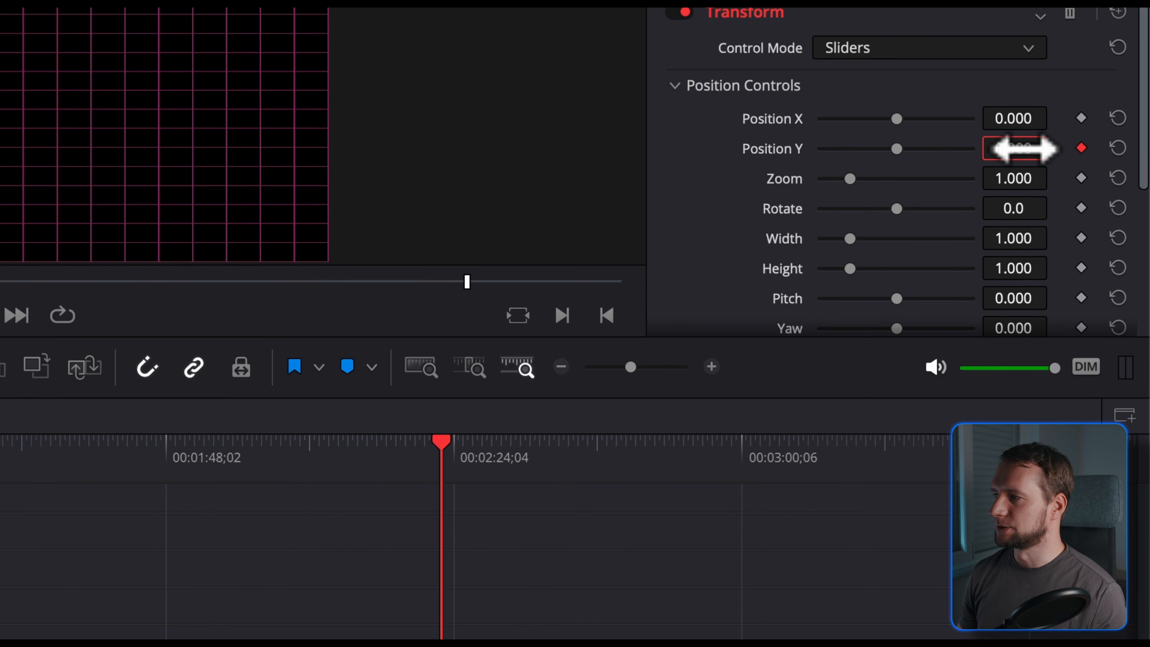
Step: Keyframe the Transform effect's Position Y across the adjustment clip, with 0.300 at its start, to animate the grid vertically
key(Return)
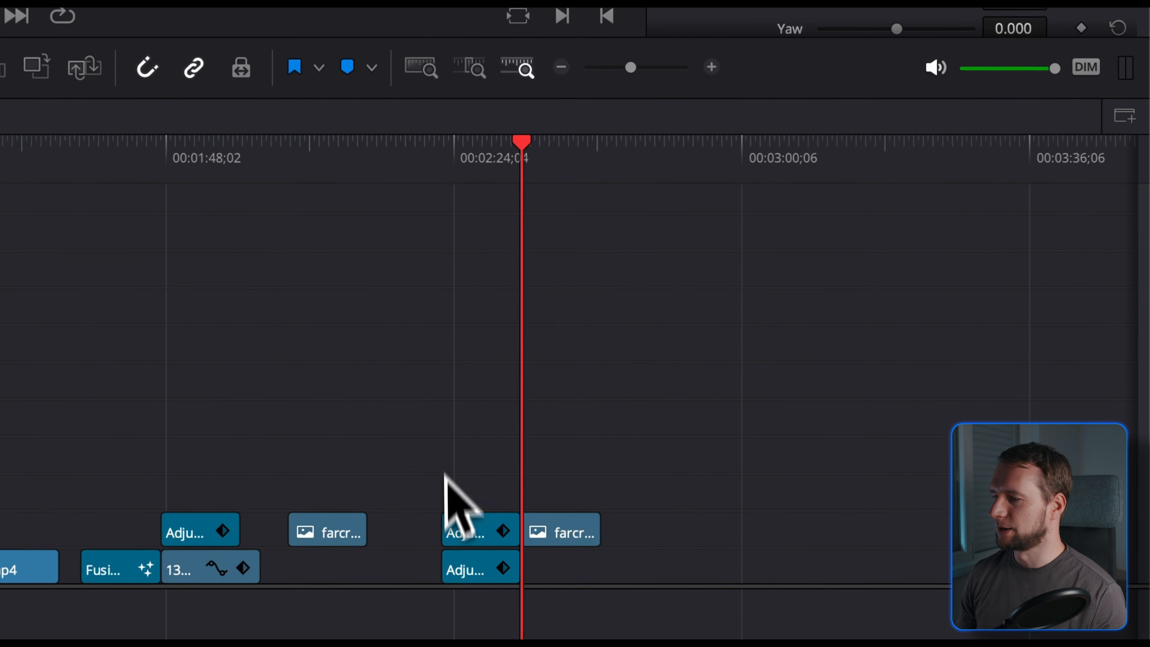
click(464, 543)
drag(1023, 153, 1027, 156)
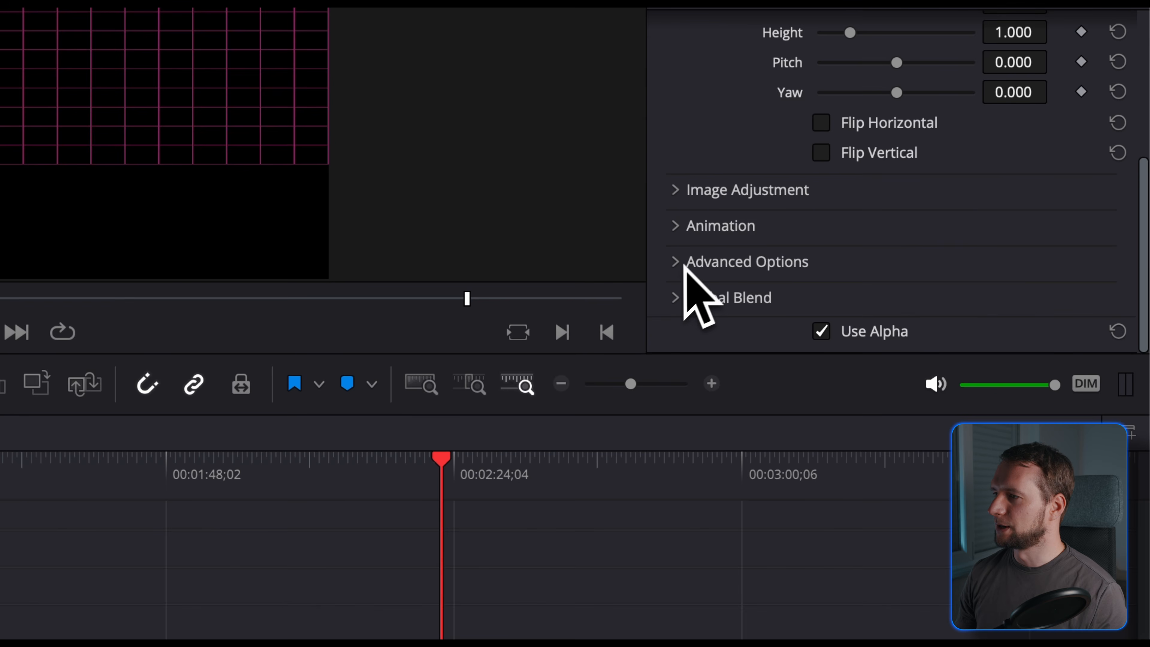
Step: Set the Transform effect's Edge Behaviour to Wrap-Around in its advanced options
click(684, 264)
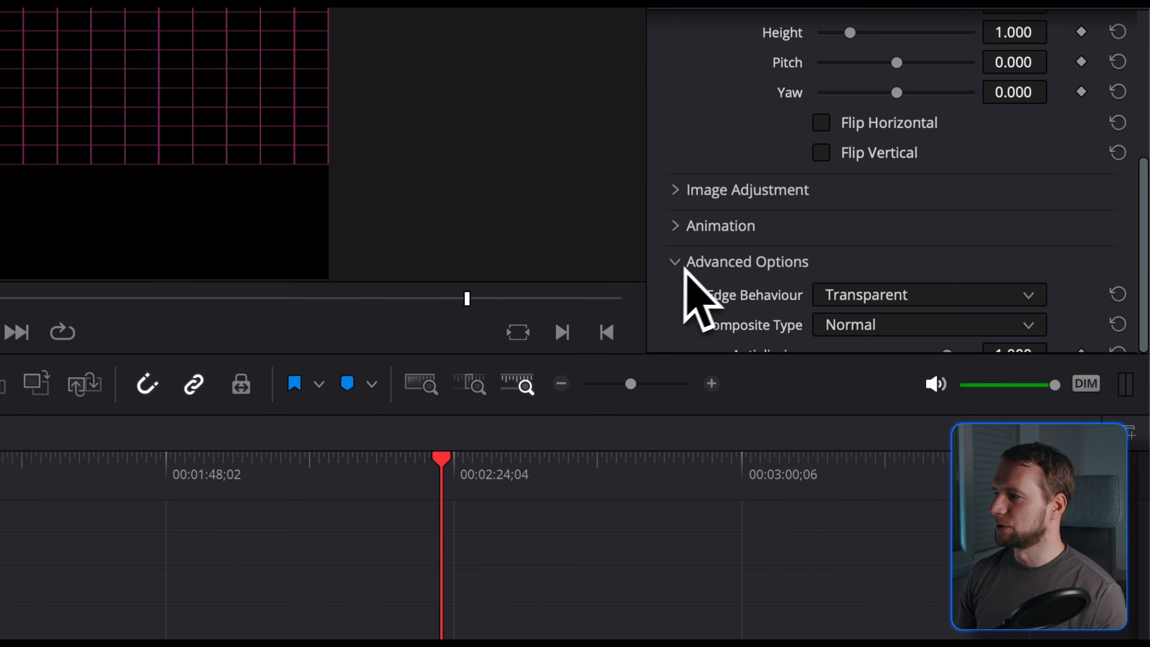
scroll(804, 267, down, 3)
click(865, 174)
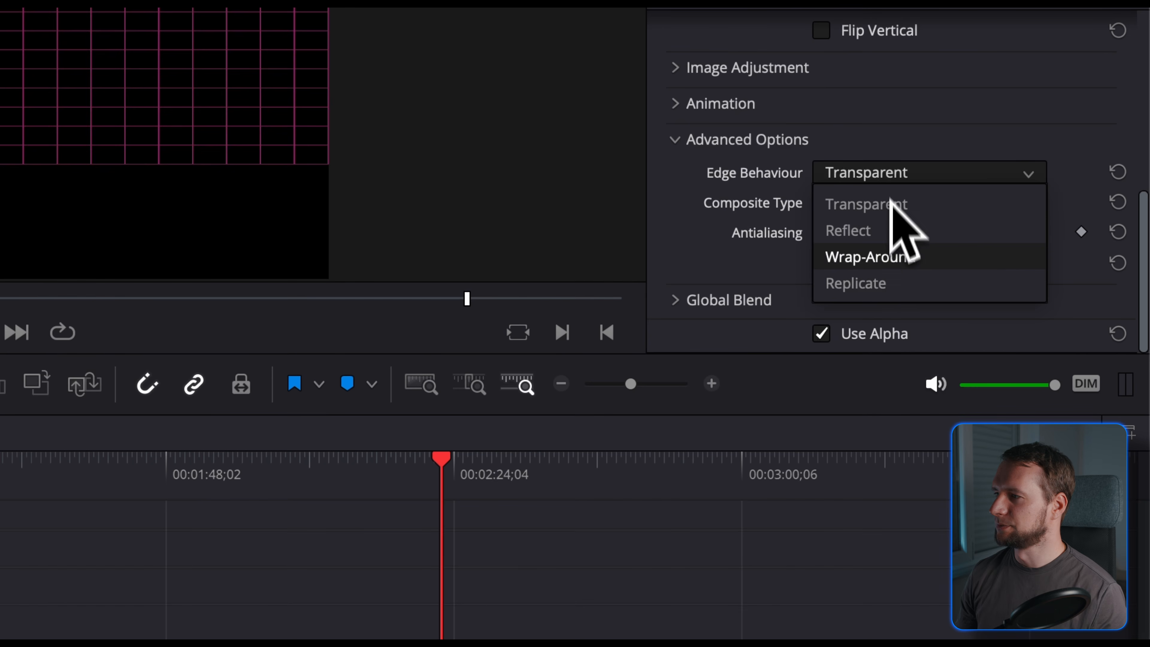
click(890, 257)
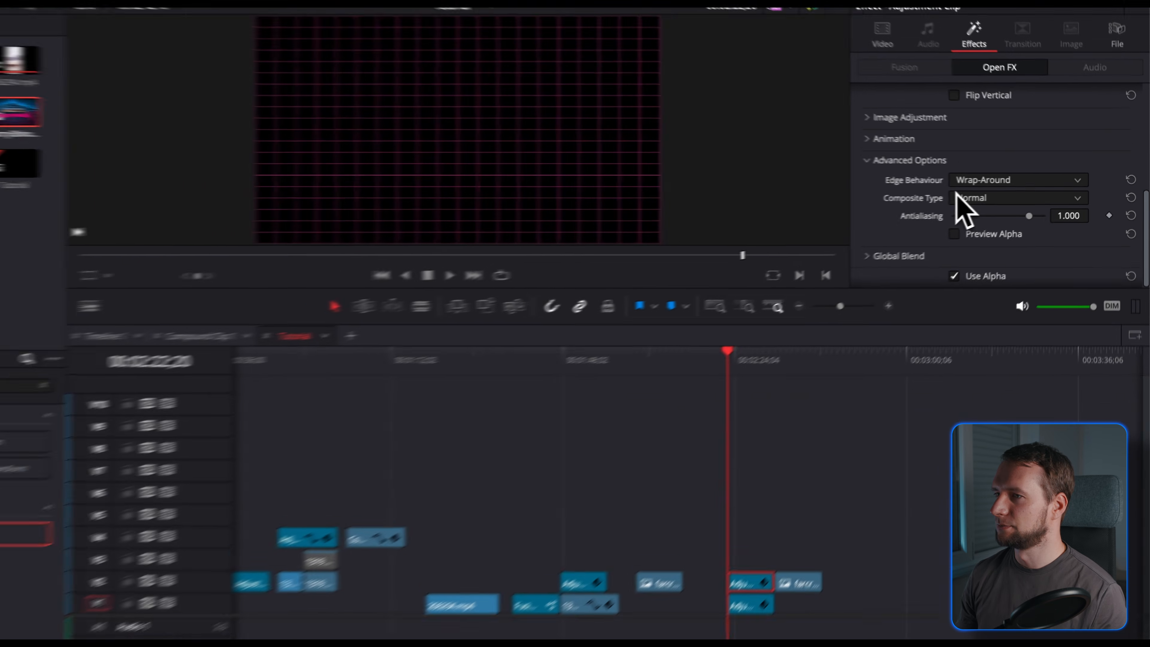
Step: Stack a third adjustment clip on V3 and rename the animated Transform clip on V2 as movement
drag(43, 515, 800, 508)
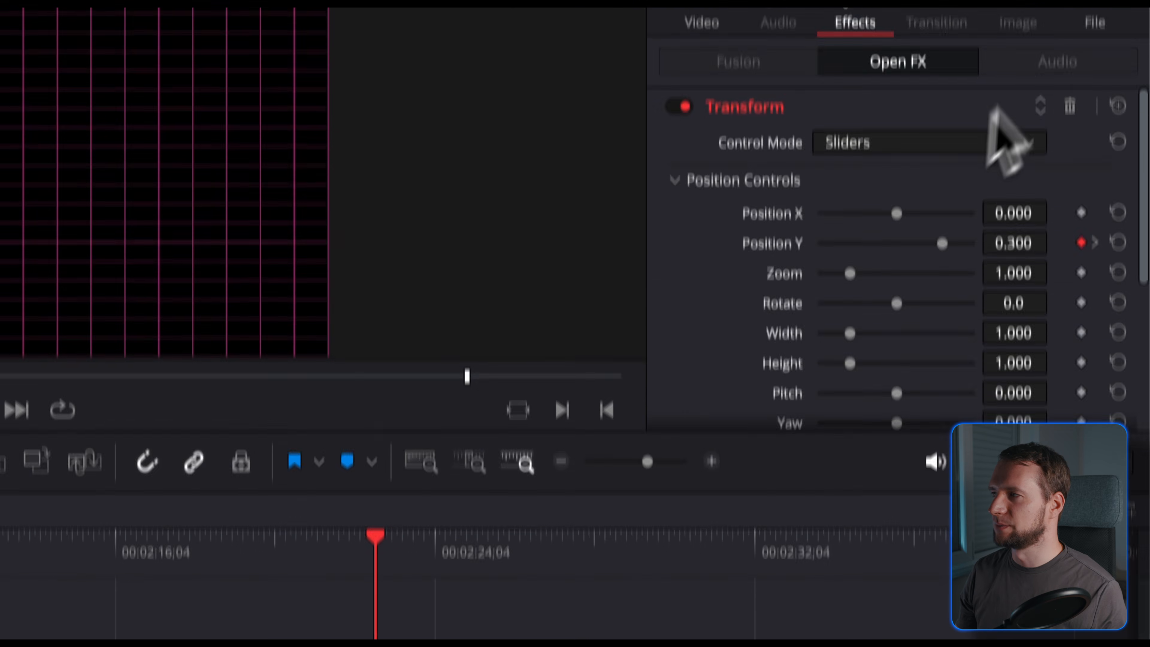
click(1093, 104)
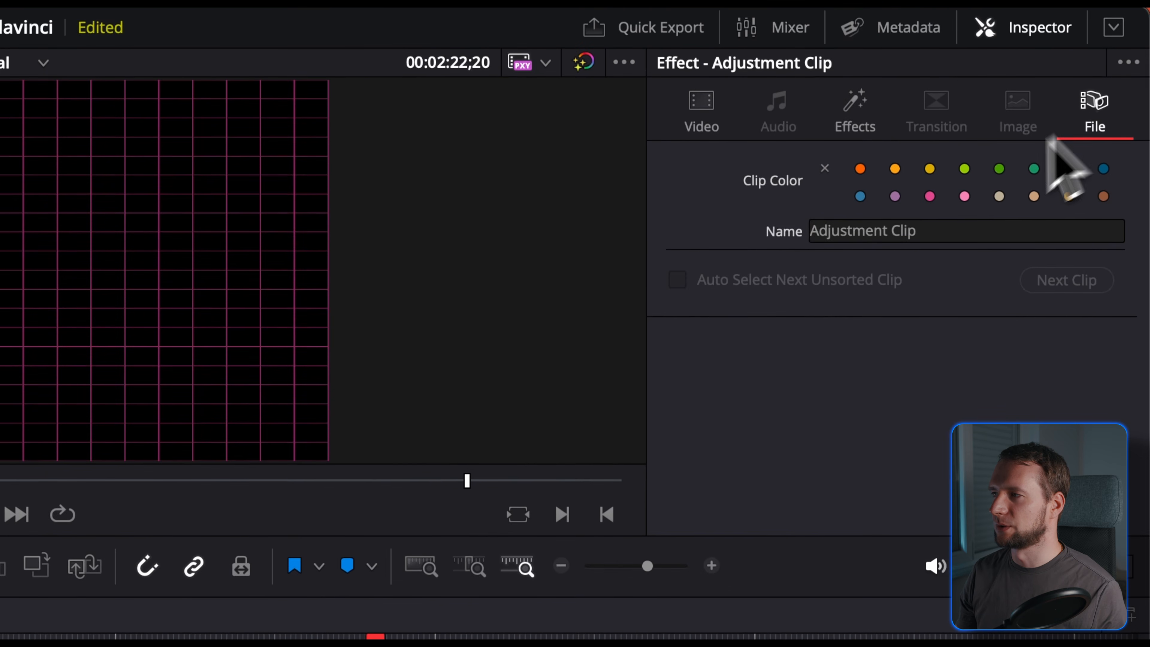
click(899, 230)
double_click(899, 230)
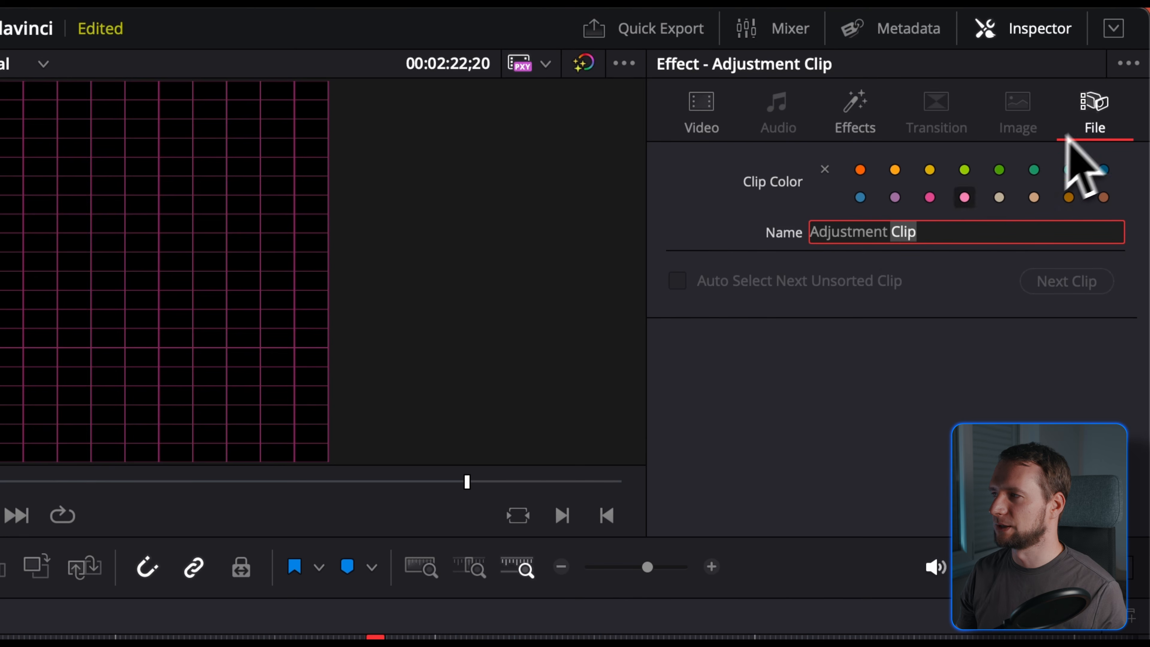
drag(933, 230, 810, 233)
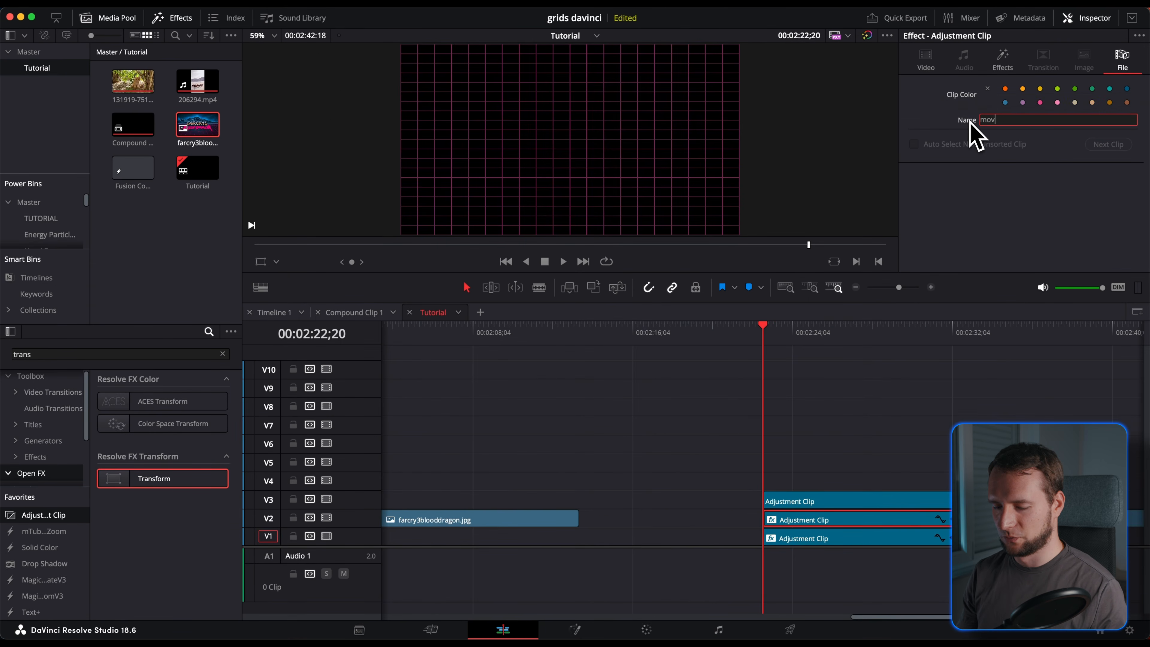
Step: Rename the adjustment clip on V1 as grid and the one on V3 as position
click(821, 538)
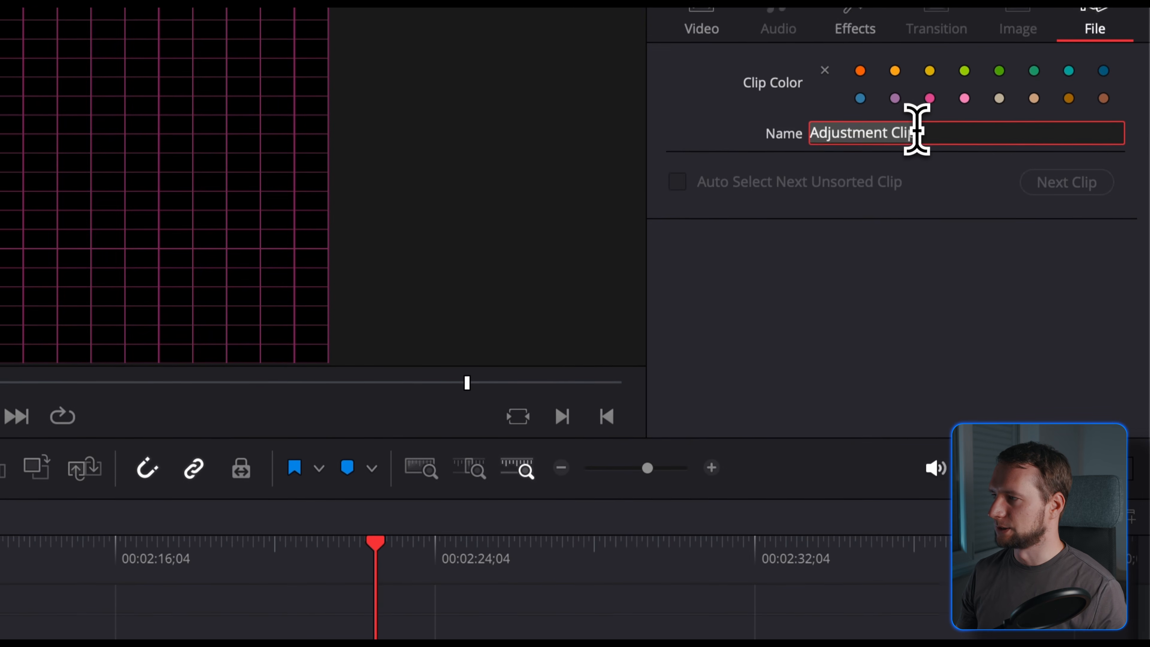
text(grid)
click(470, 547)
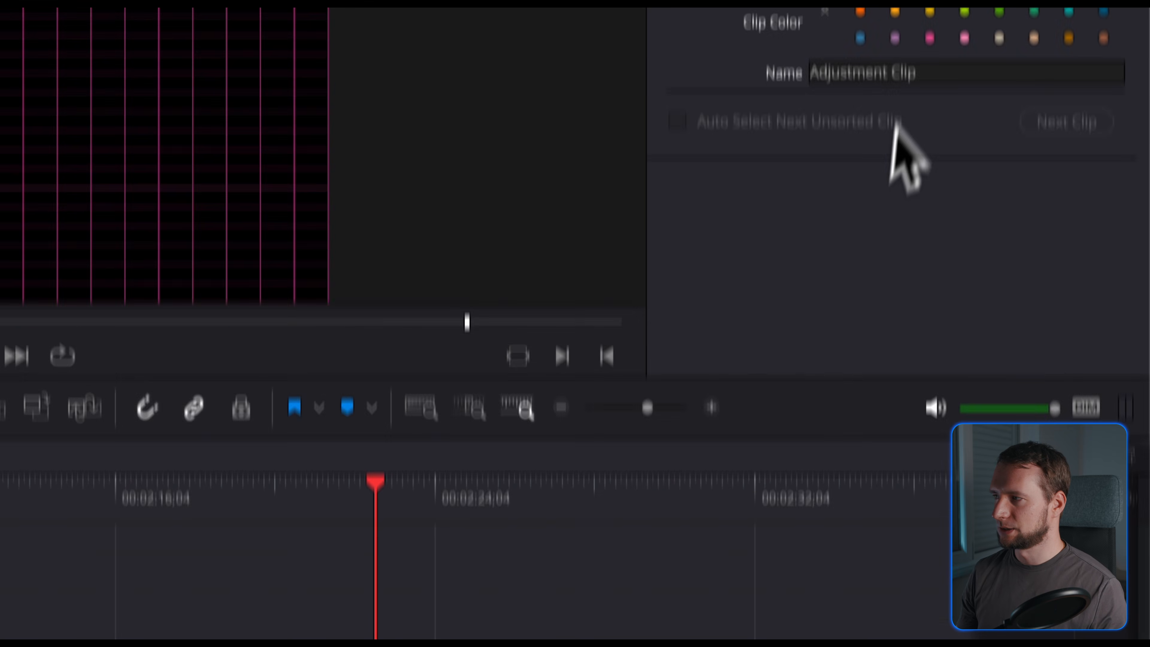
click(911, 174)
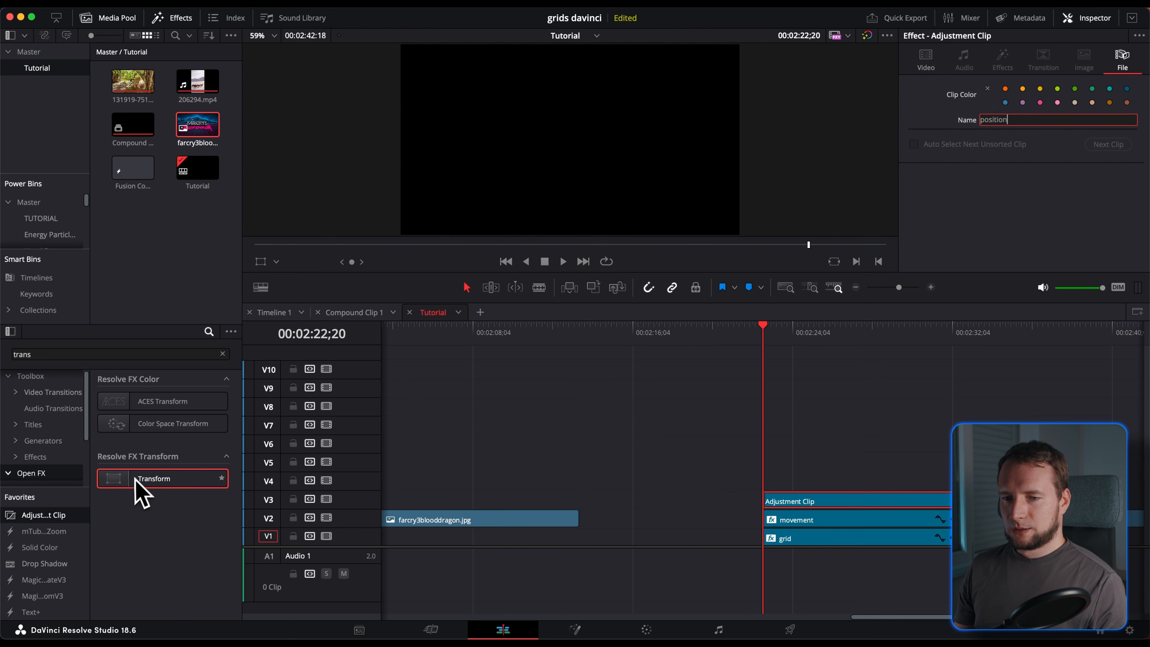
Step: Apply the Transform effect to the position clip and compare the flat grid with the Far Cry 3 reference image
drag(130, 484, 799, 502)
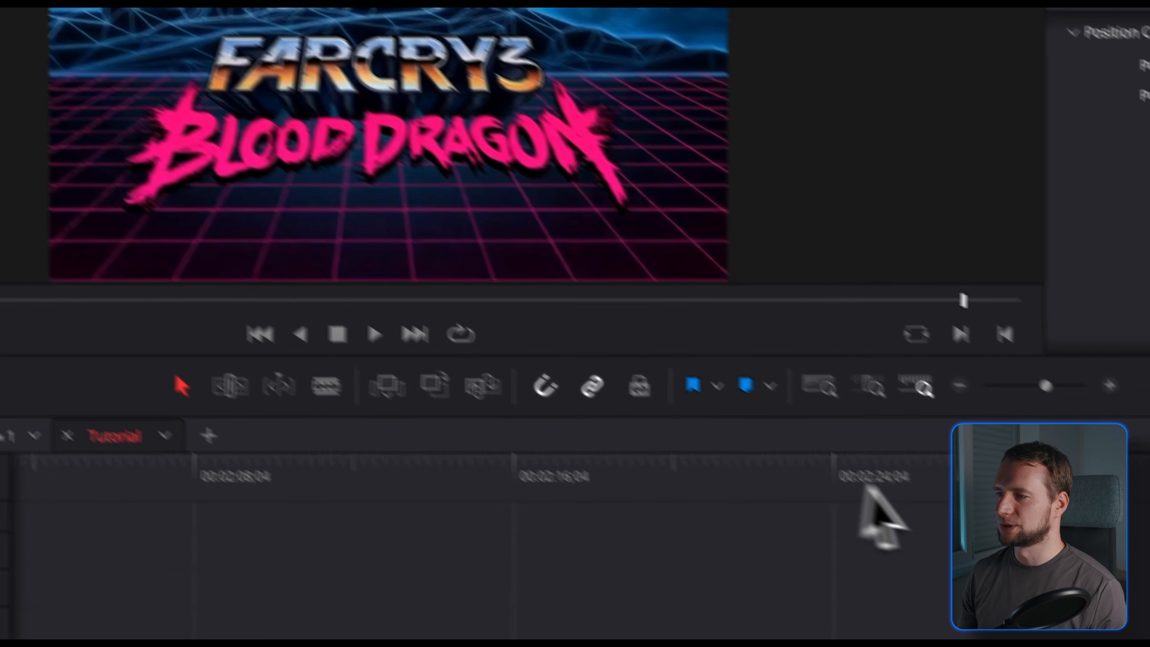
click(1035, 521)
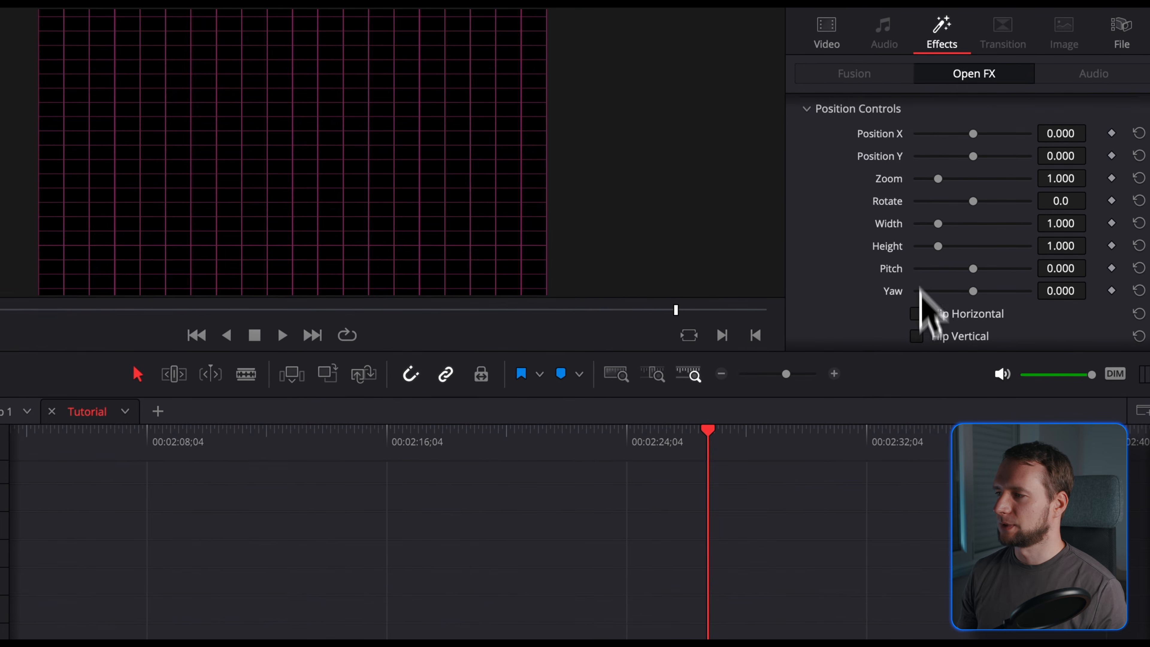
click(951, 428)
click(723, 442)
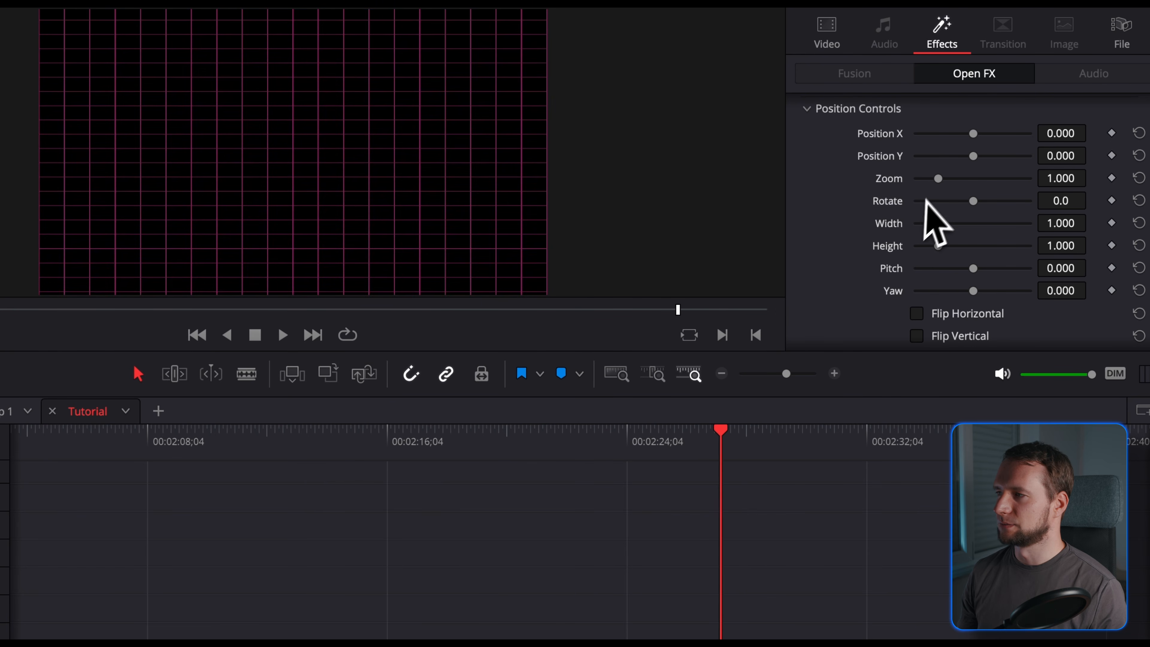
Step: Turn the grid into a perspective floor by setting the position clip's Transform Zoom to 1.791, Width 1.255, Height 0.891 and Pitch 1.011
drag(939, 184, 983, 178)
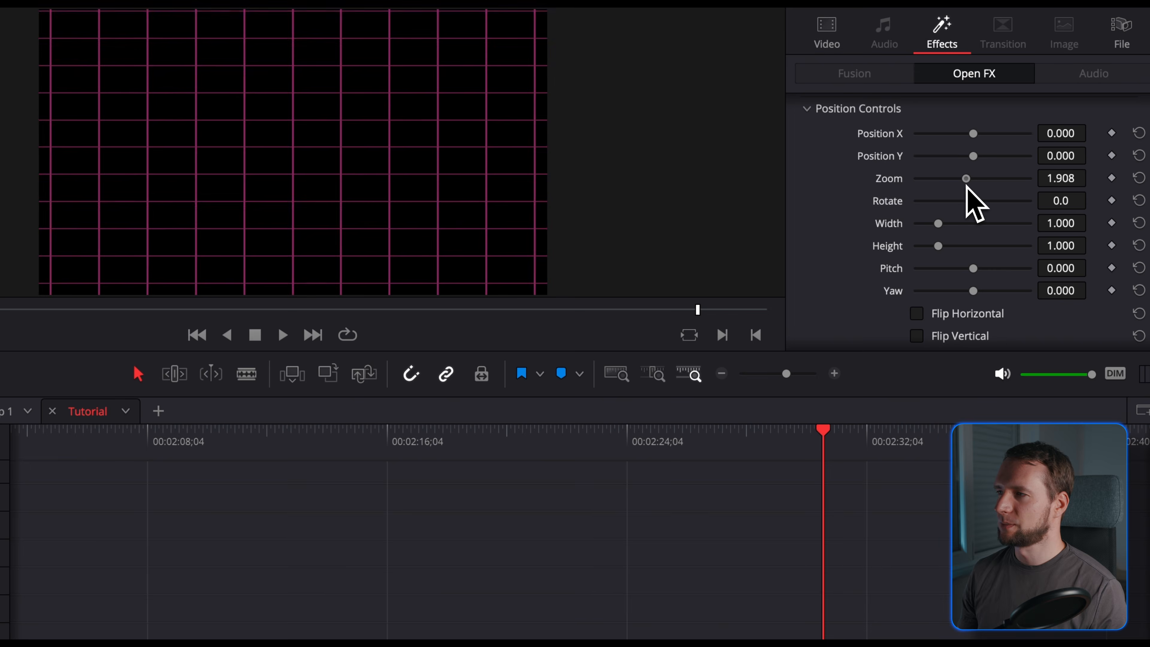
drag(973, 268, 1012, 269)
drag(1062, 223, 1091, 223)
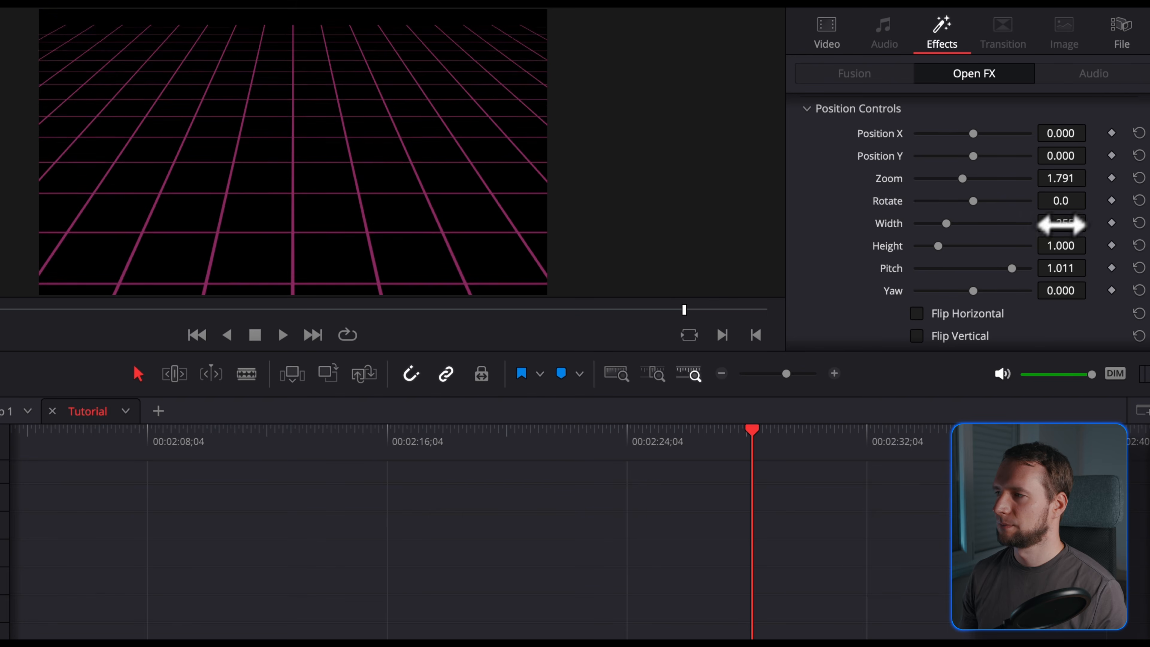
drag(1061, 245, 1072, 248)
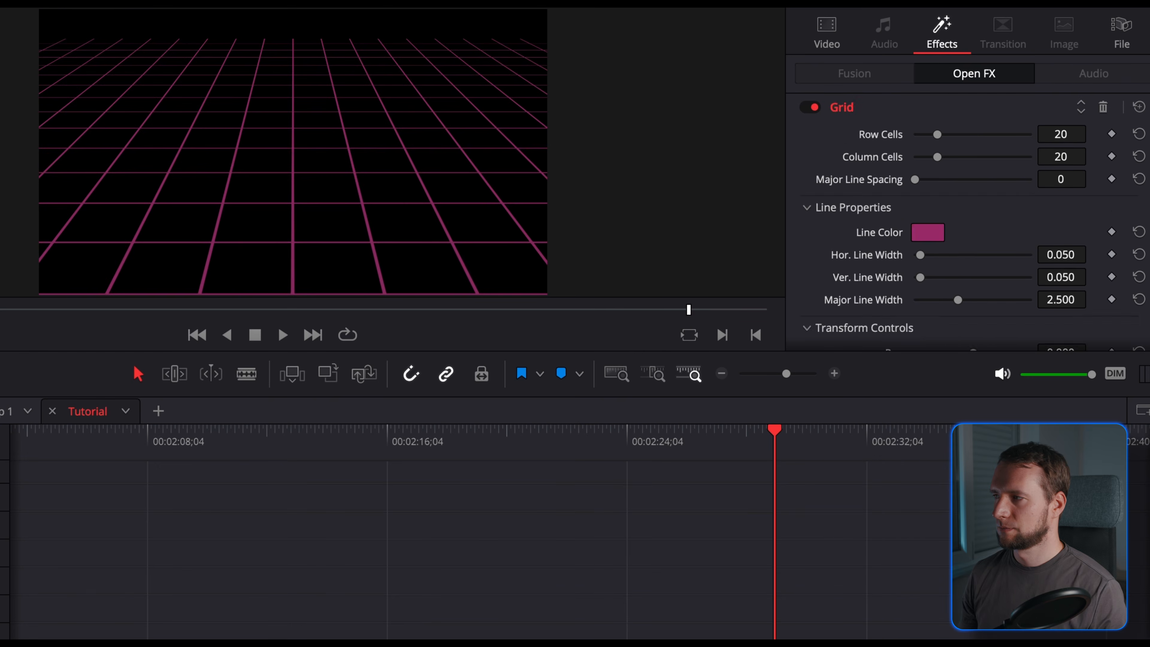
scroll(928, 249, down, 5)
drag(1086, 223, 1092, 222)
Step: Play back the perspective grid and compare it with the Far Cry 3 reference image
key(space)
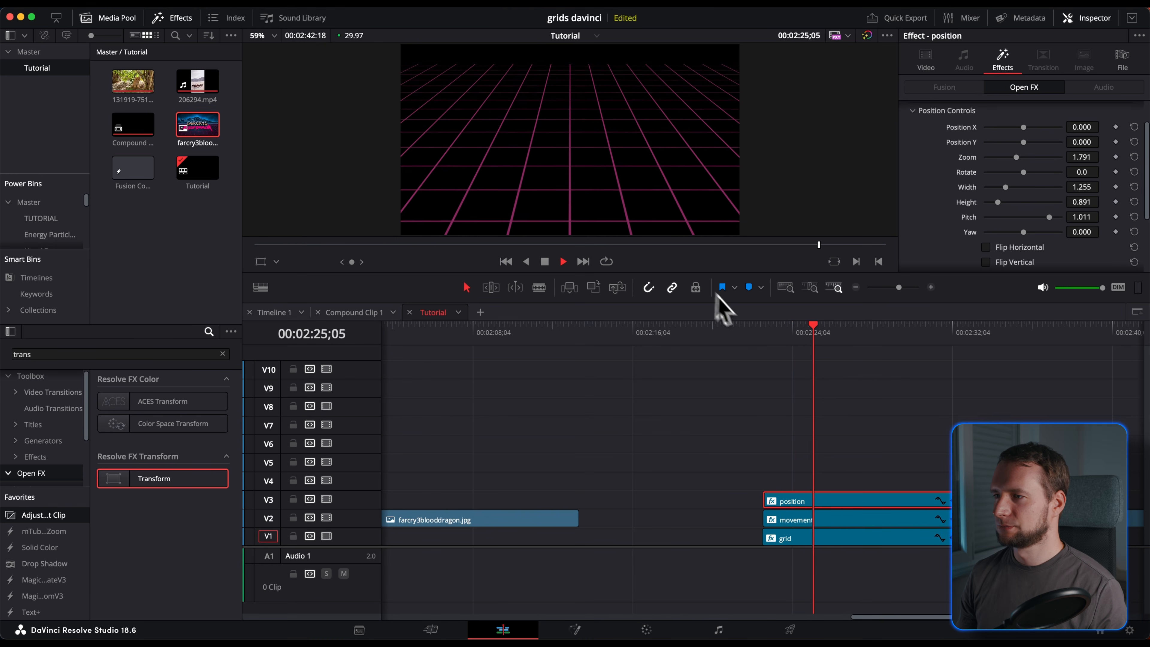
key(space)
click(1007, 336)
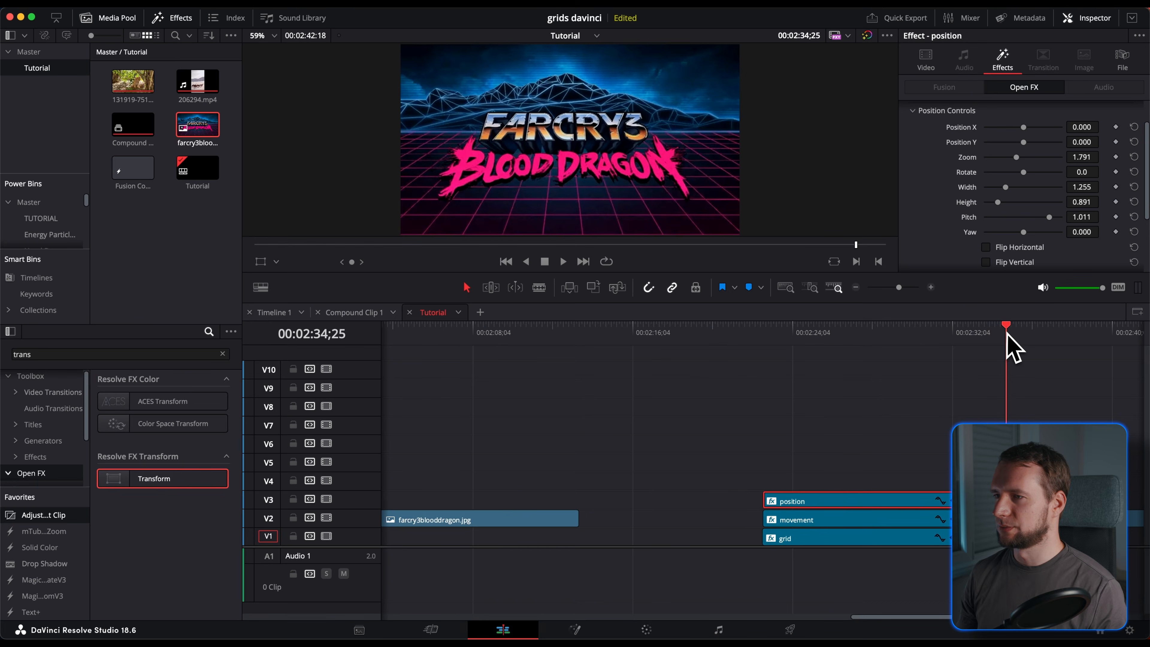
drag(1009, 336, 839, 347)
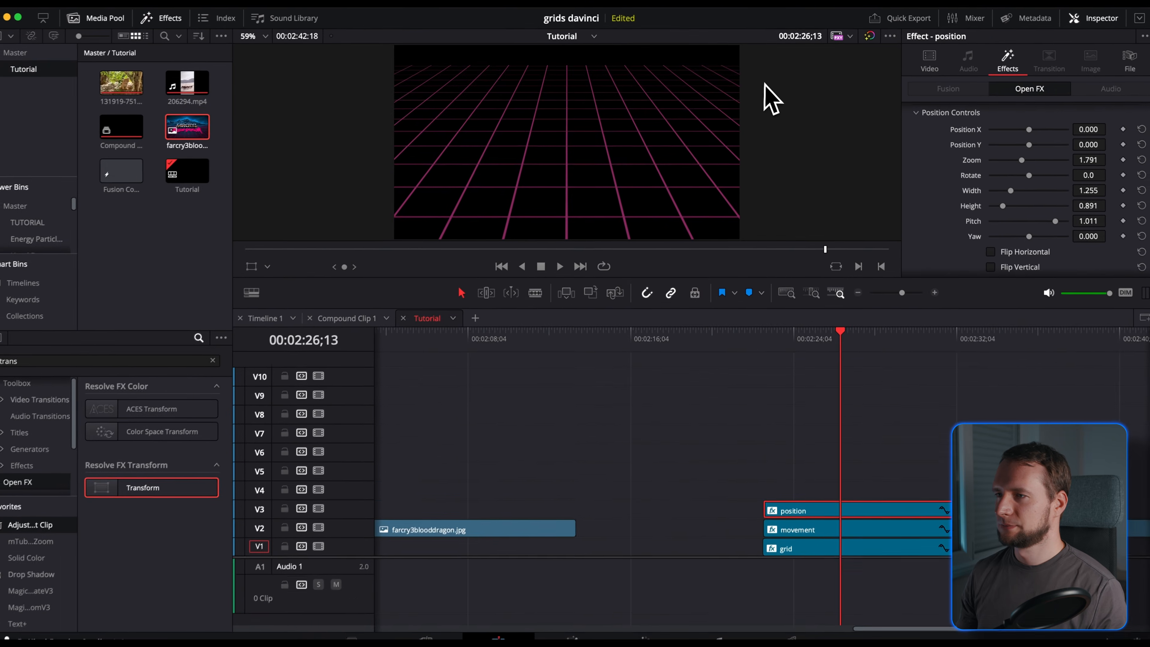
Step: Add an adjustment clip on V4 above the position clip and rename it crop
drag(11, 526, 703, 506)
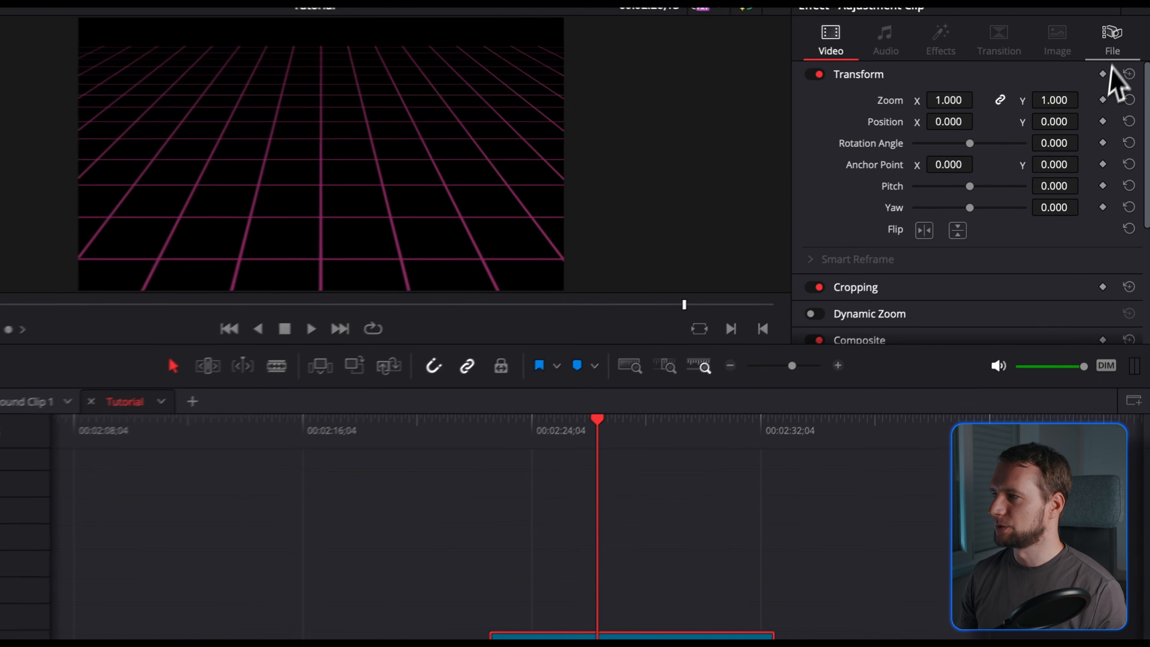
click(1122, 59)
double_click(1065, 119)
click(1025, 123)
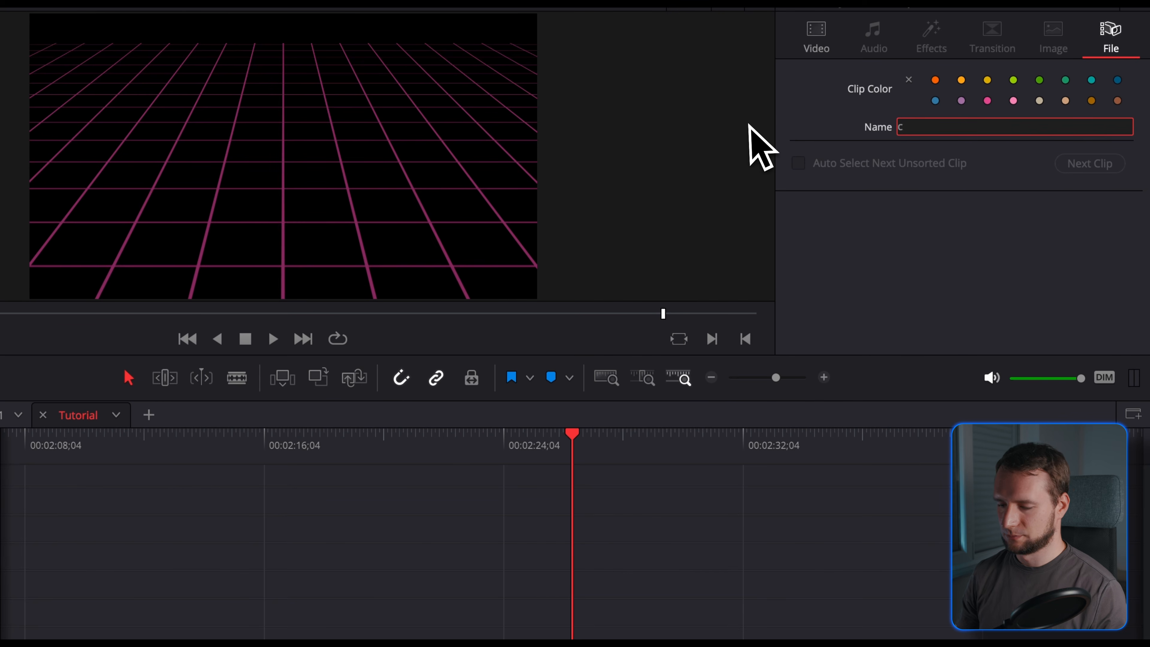
Step: Set the crop clip's Crop Top to 411.4 to cut off the far end of the grid
click(813, 34)
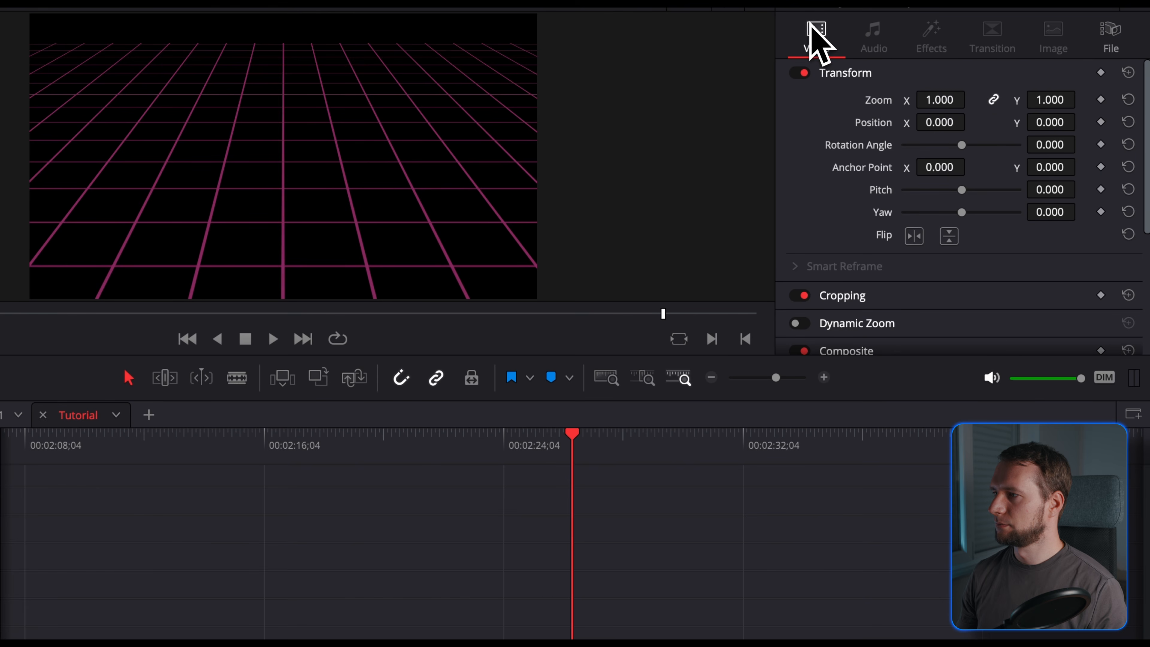
click(862, 300)
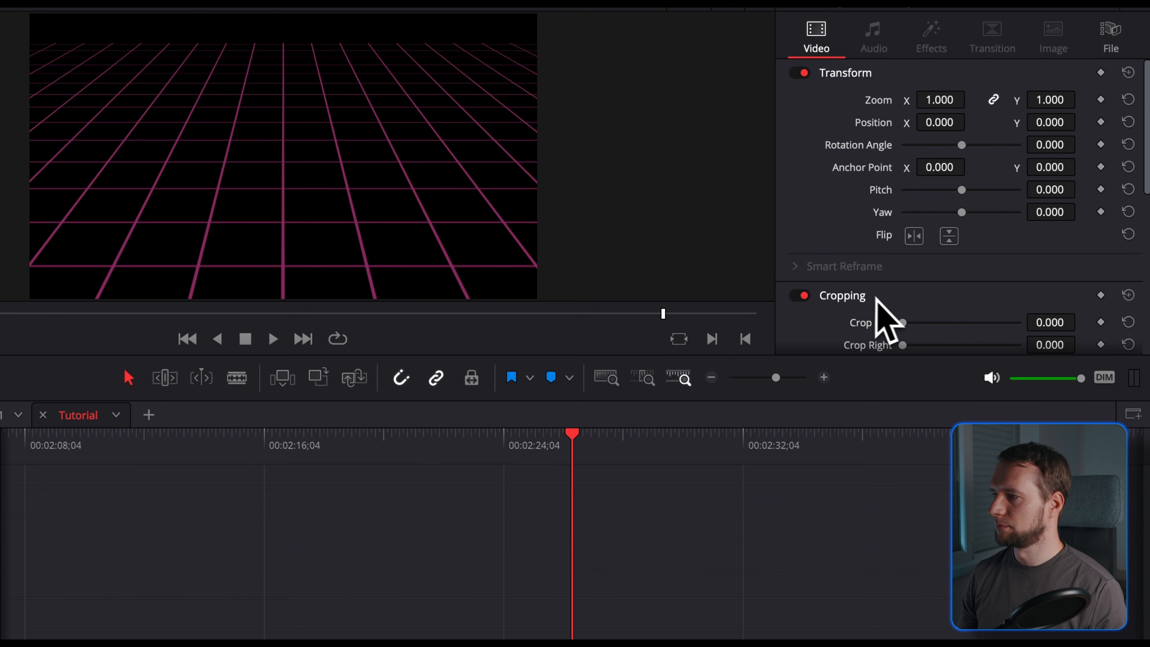
scroll(908, 313, down, 3)
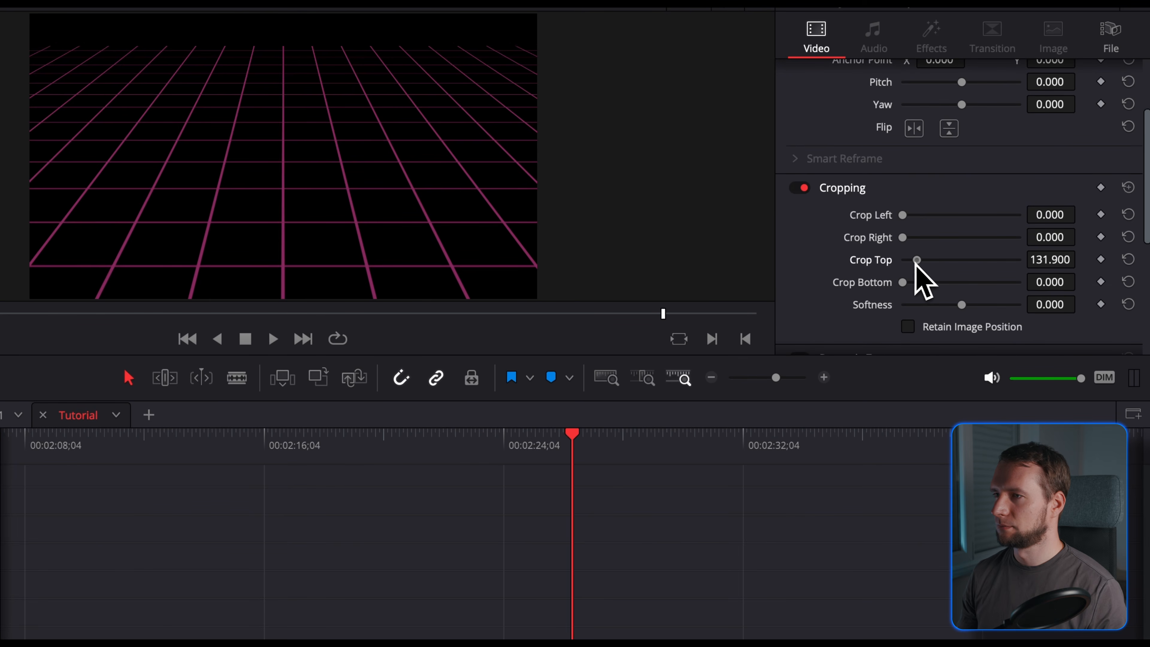
drag(915, 262, 949, 260)
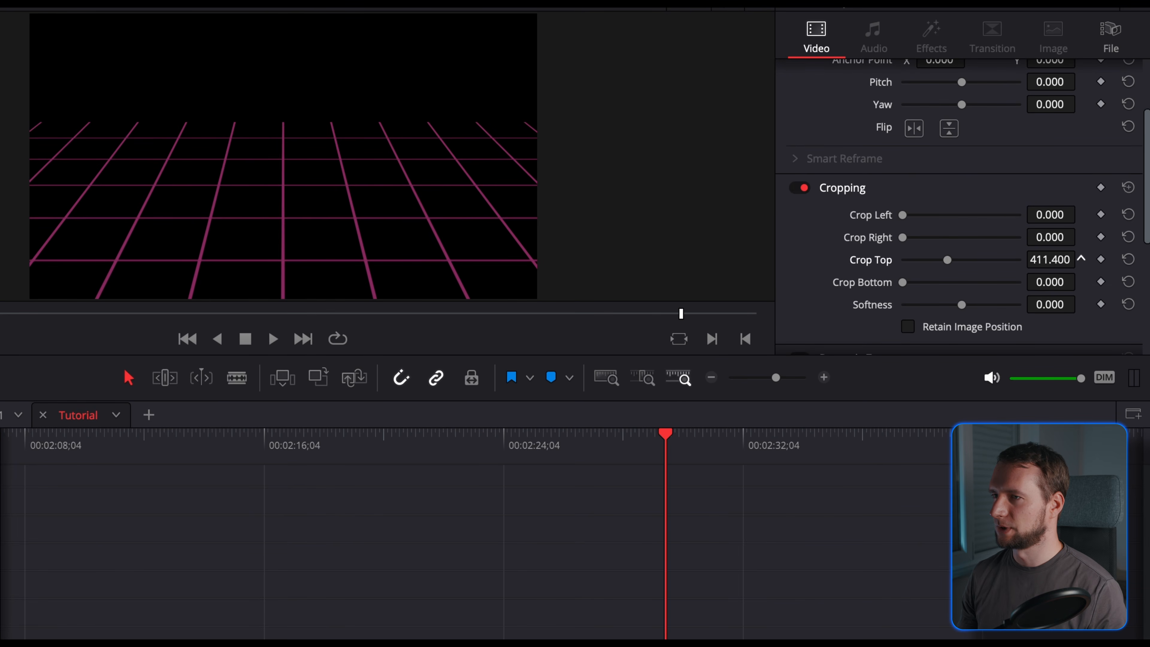
drag(792, 453, 582, 454)
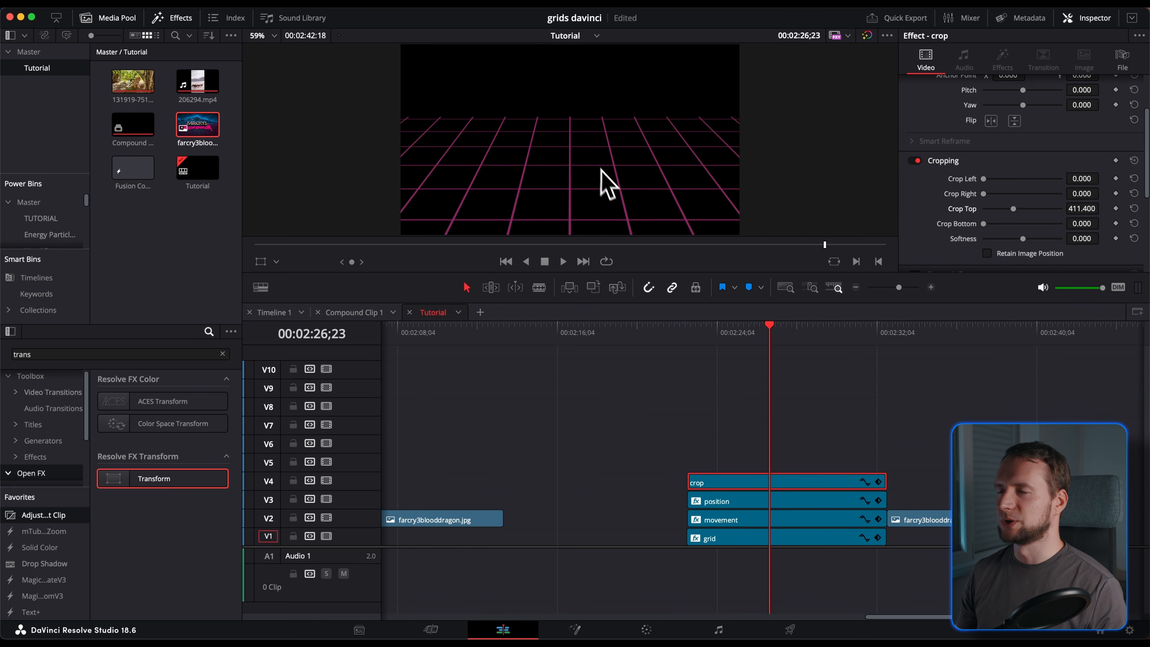
Step: Place a Solid Color generator on V5 above the crop clip and match its length to the clips below
click(688, 380)
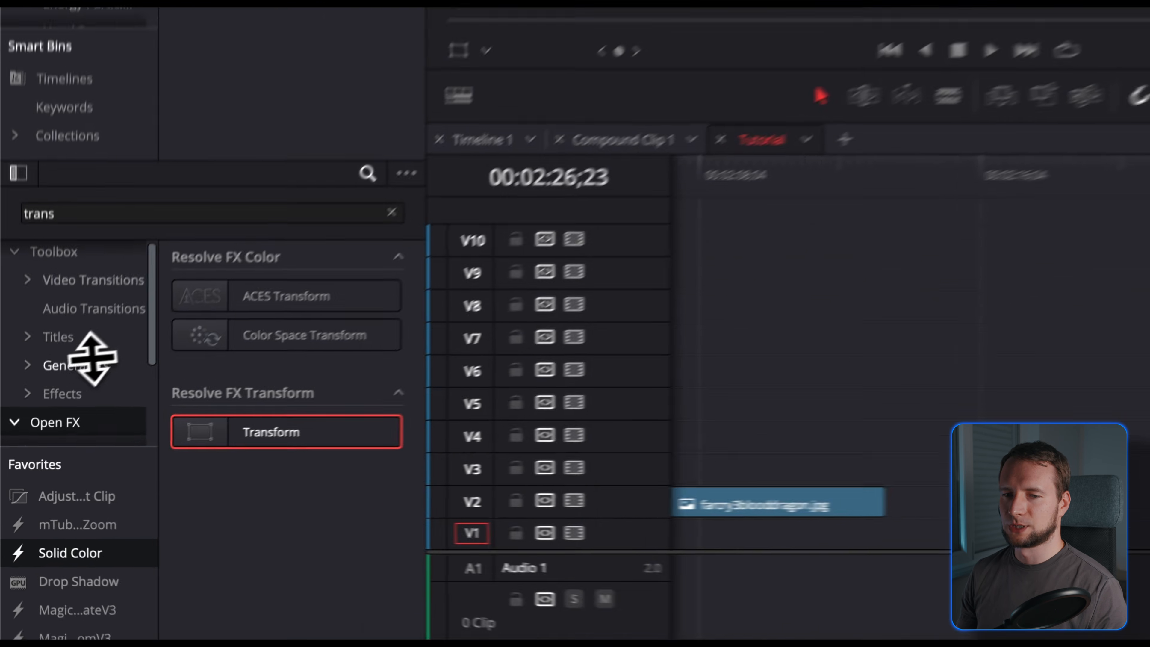
click(44, 440)
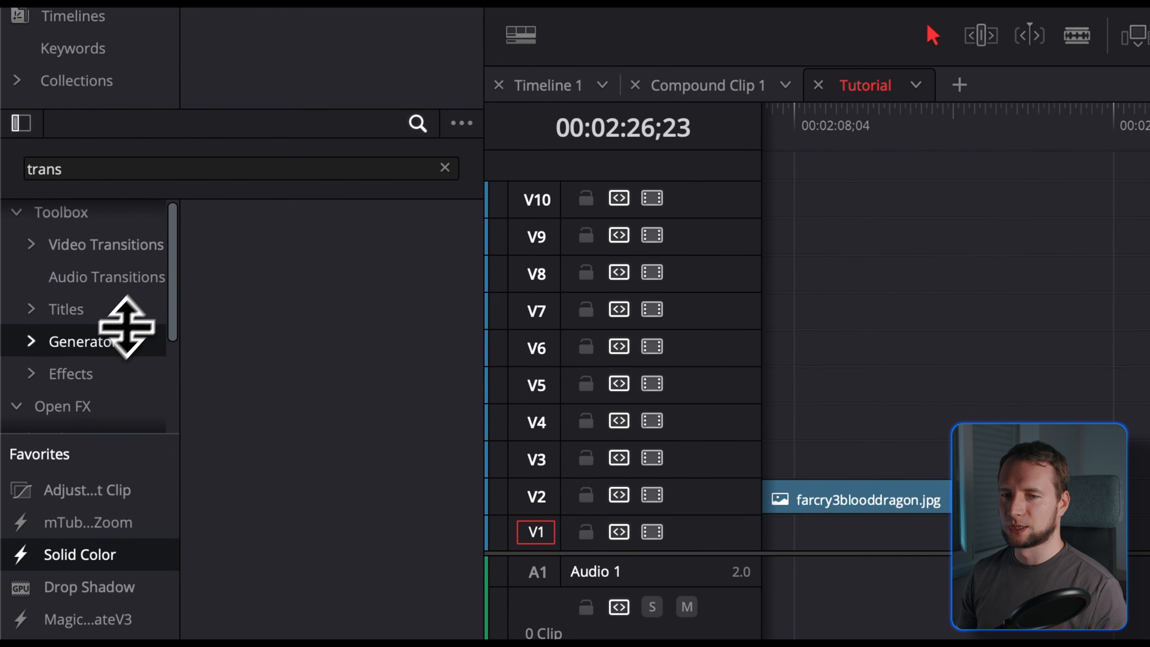
click(446, 168)
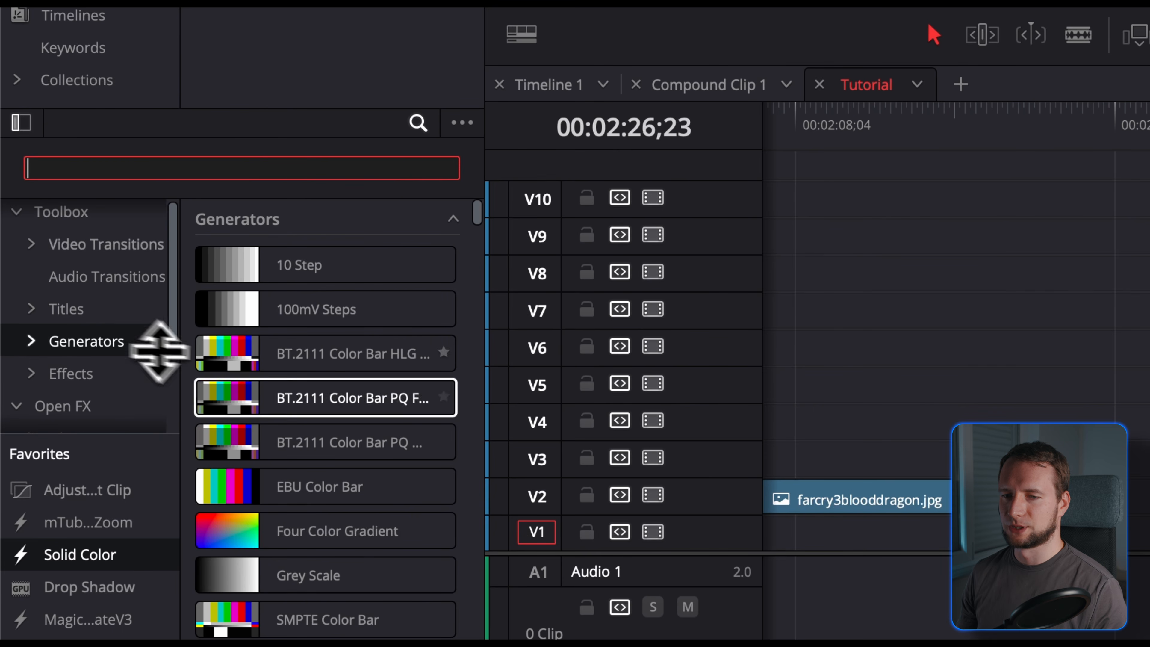
scroll(283, 469, down, 3)
drag(283, 469, 1149, 407)
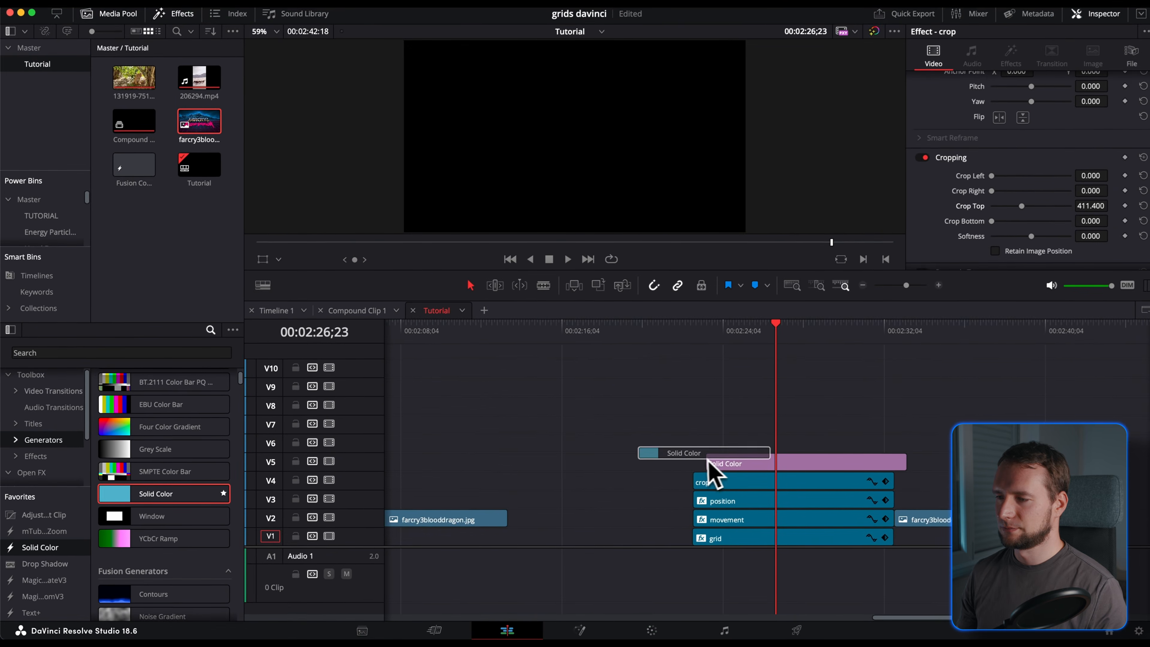
drag(693, 464, 723, 467)
drag(936, 520, 736, 453)
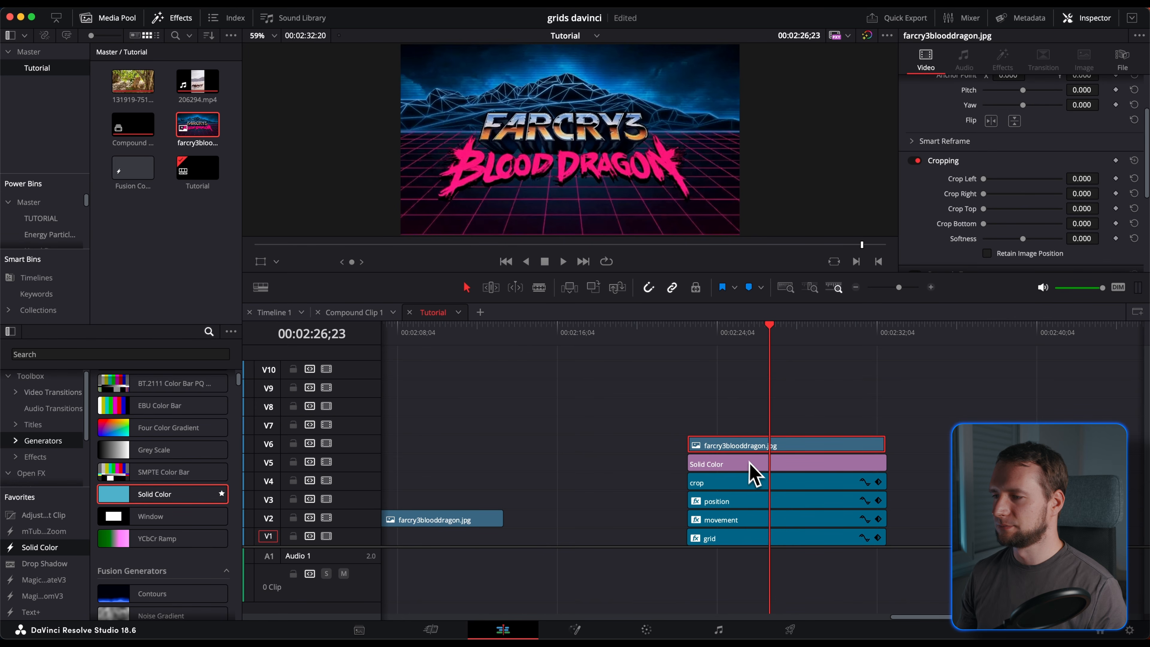
Step: Reduce the Solid Color clip to a horizon line with Crop Top 362.7, Crop Bottom 709 and Position Y -46
click(748, 462)
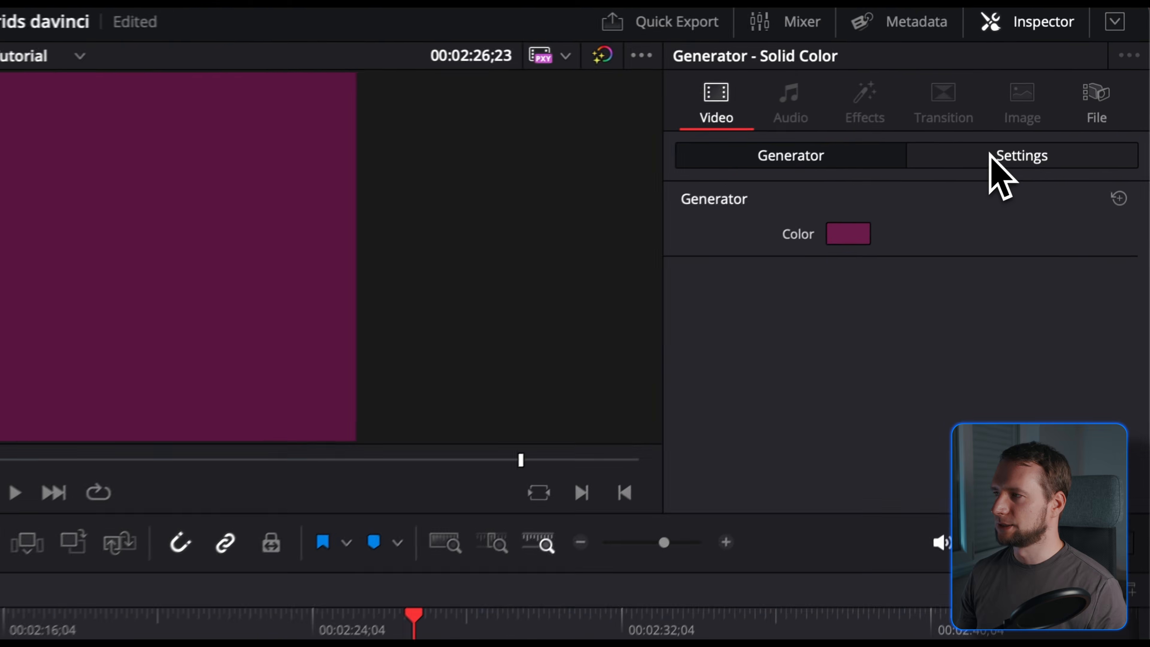
click(1086, 87)
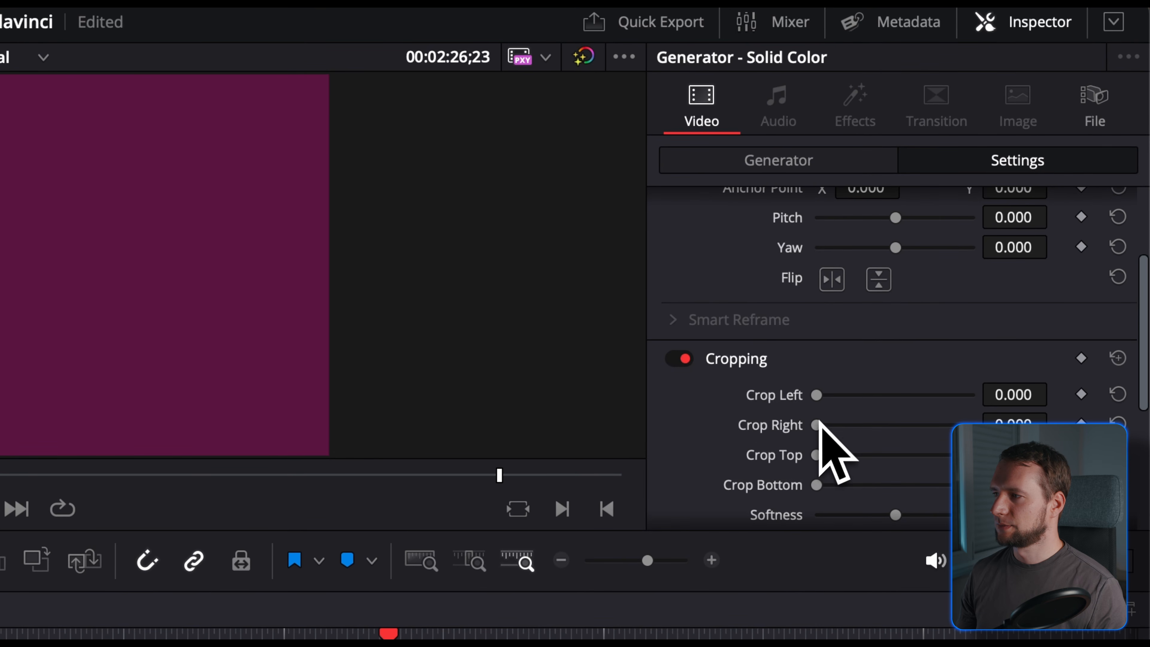
drag(818, 455, 868, 455)
drag(830, 489, 911, 486)
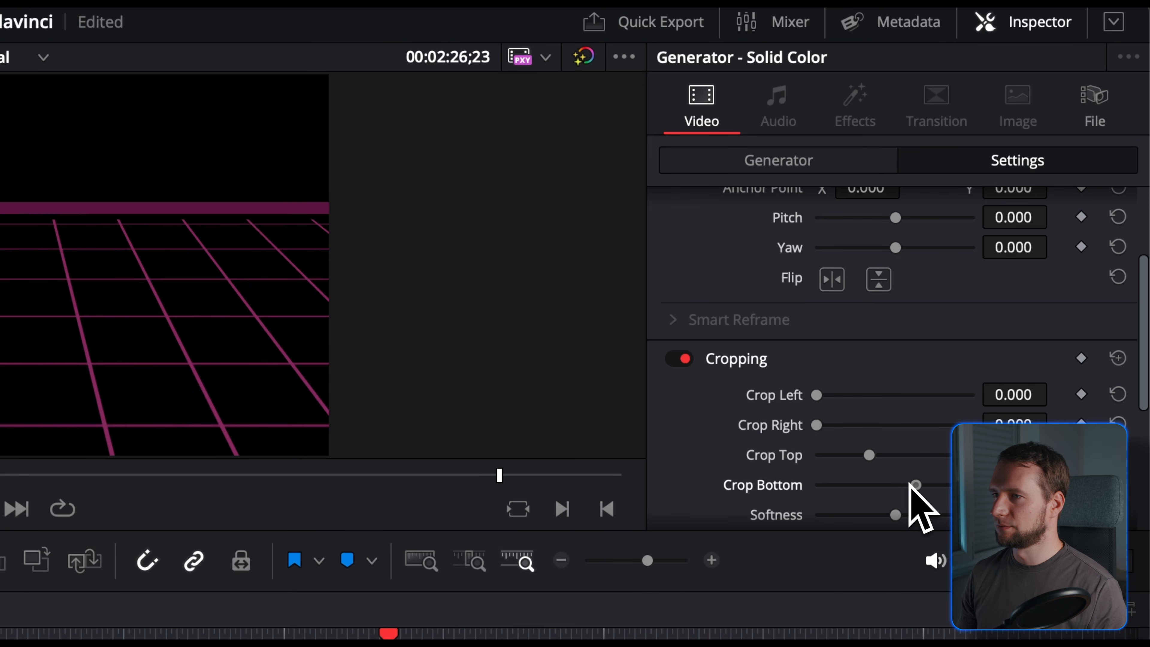
scroll(919, 505, up, 3)
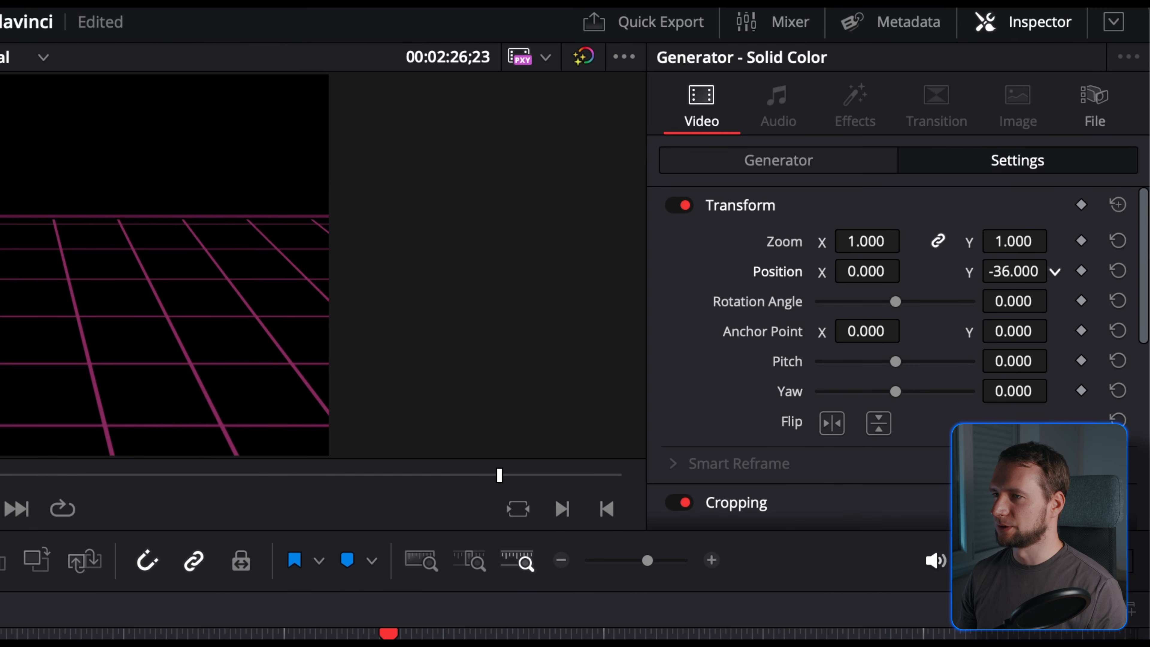
drag(1014, 271, 1012, 271)
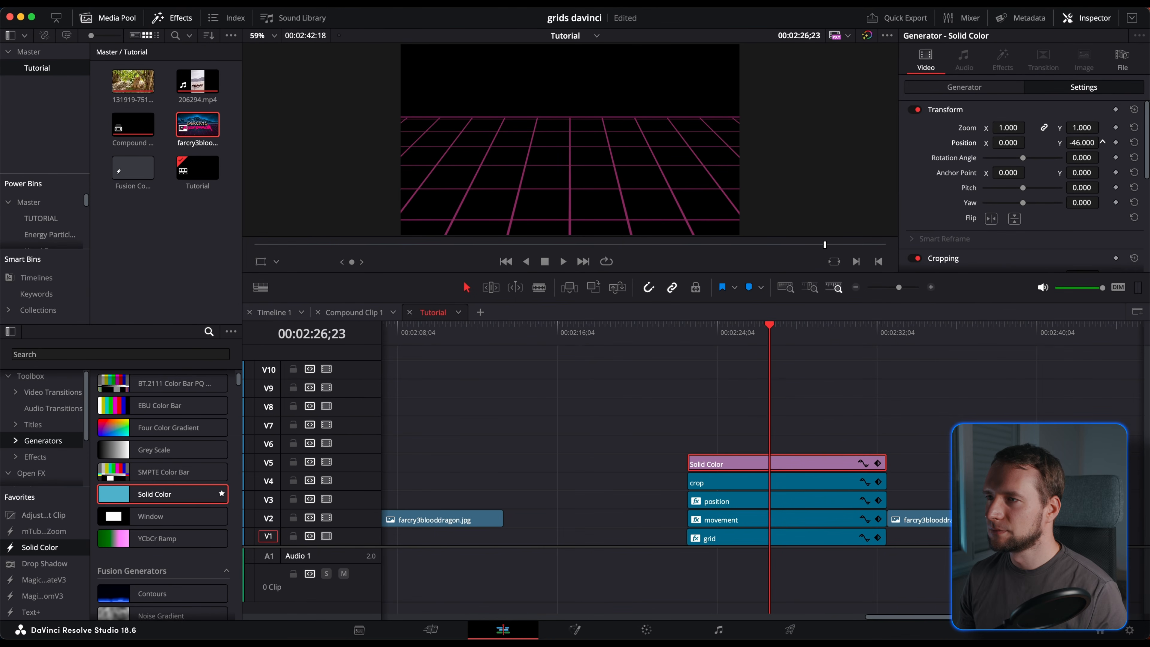
Step: Brighten the Solid Color generator's magenta to match the grid lines
scroll(1039, 162, down, 10)
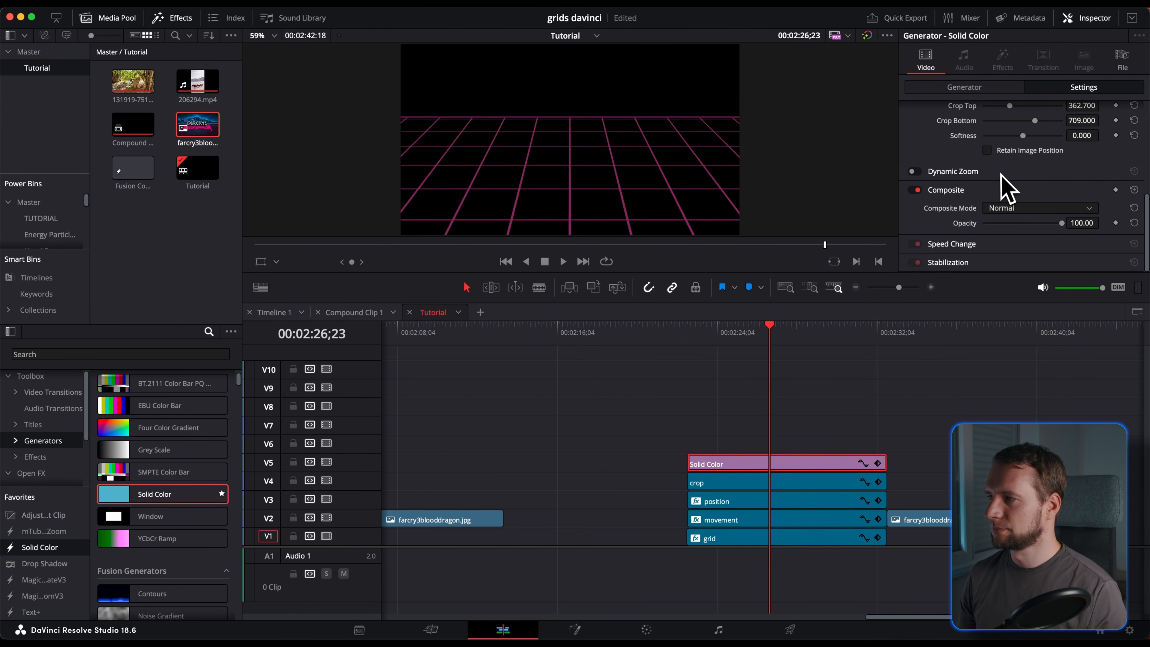
click(971, 90)
click(977, 119)
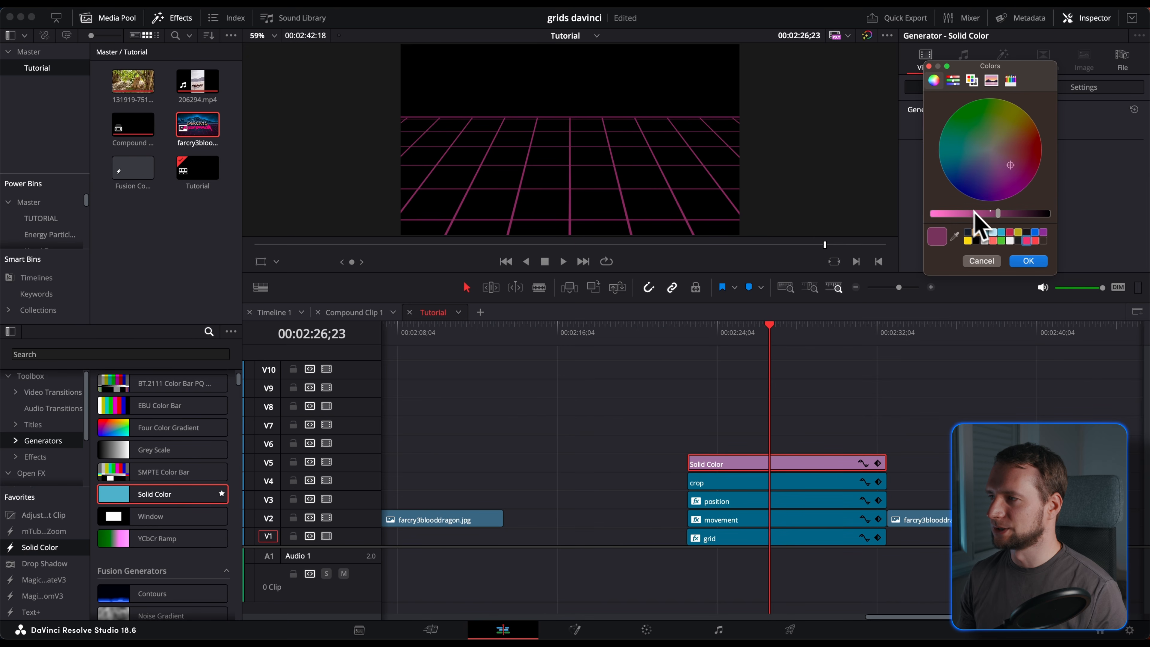
drag(998, 215, 990, 215)
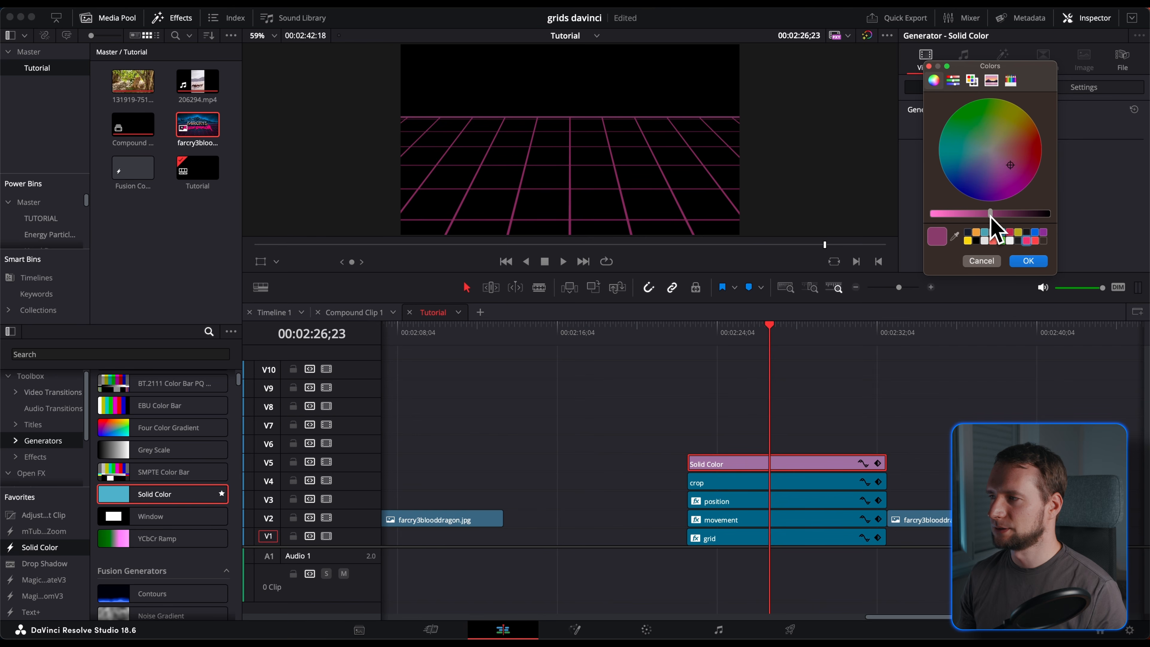
click(1027, 262)
Step: Play back the grid with its horizon line and check it against the reference image
key(space)
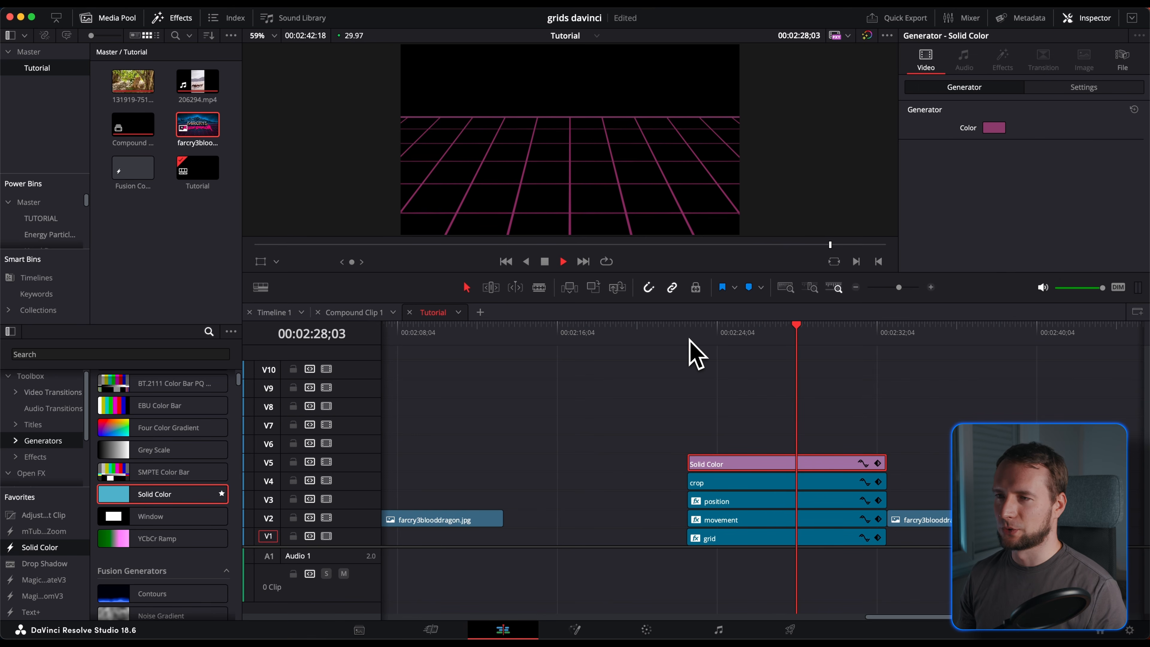
key(space)
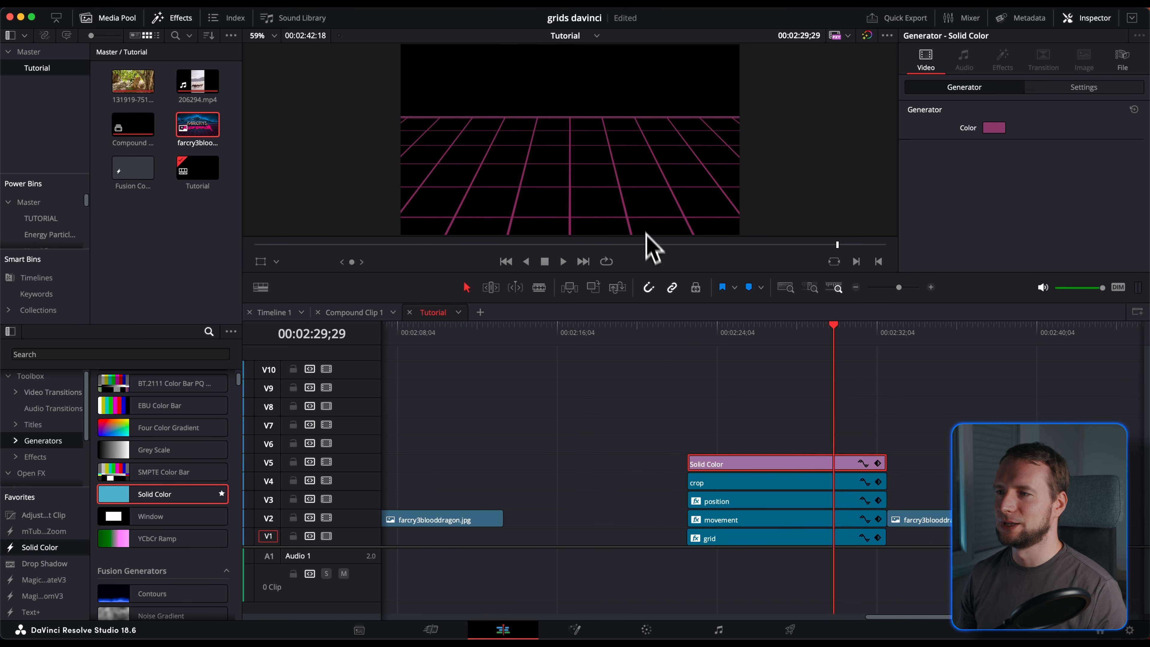
click(941, 335)
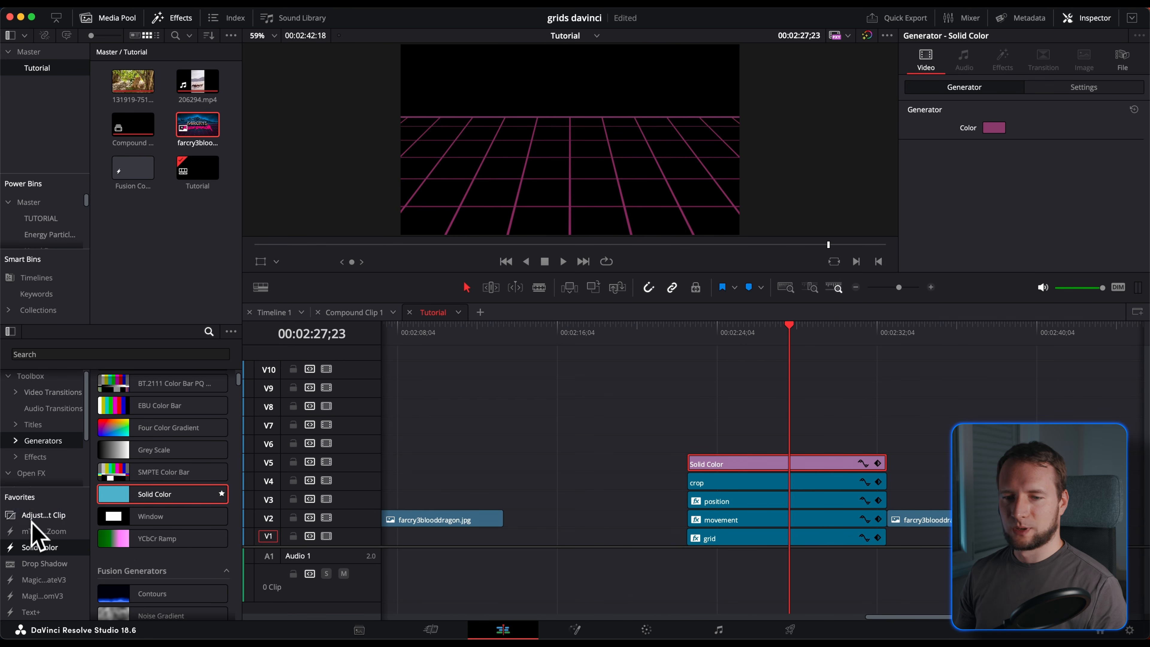
Step: Add an adjustment clip on V6 above the Solid Color clip and rename it
drag(32, 520, 698, 451)
click(733, 445)
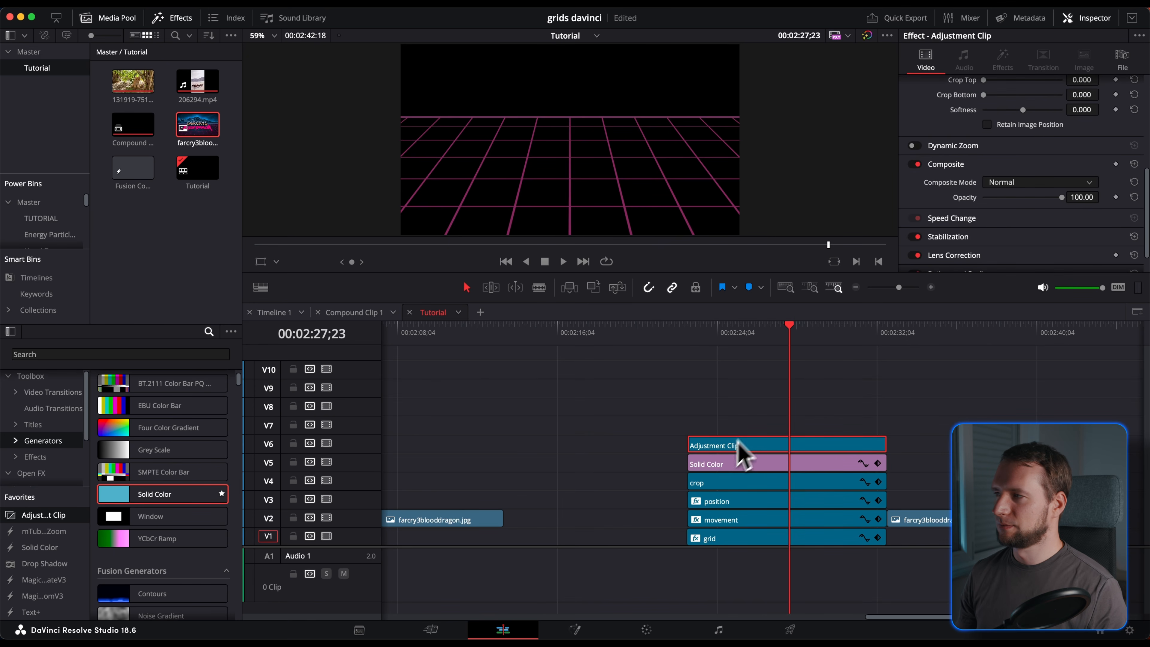
click(1118, 63)
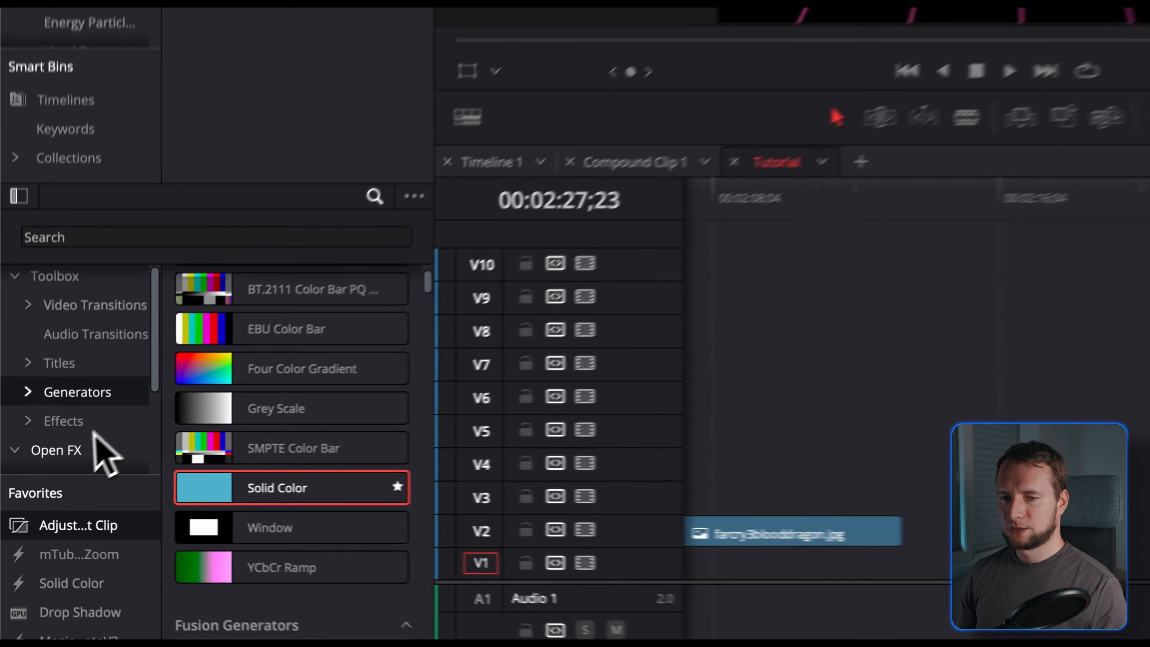
Step: Find the Halation effect in Open FX and apply it to the adjustment clip on V6
click(36, 472)
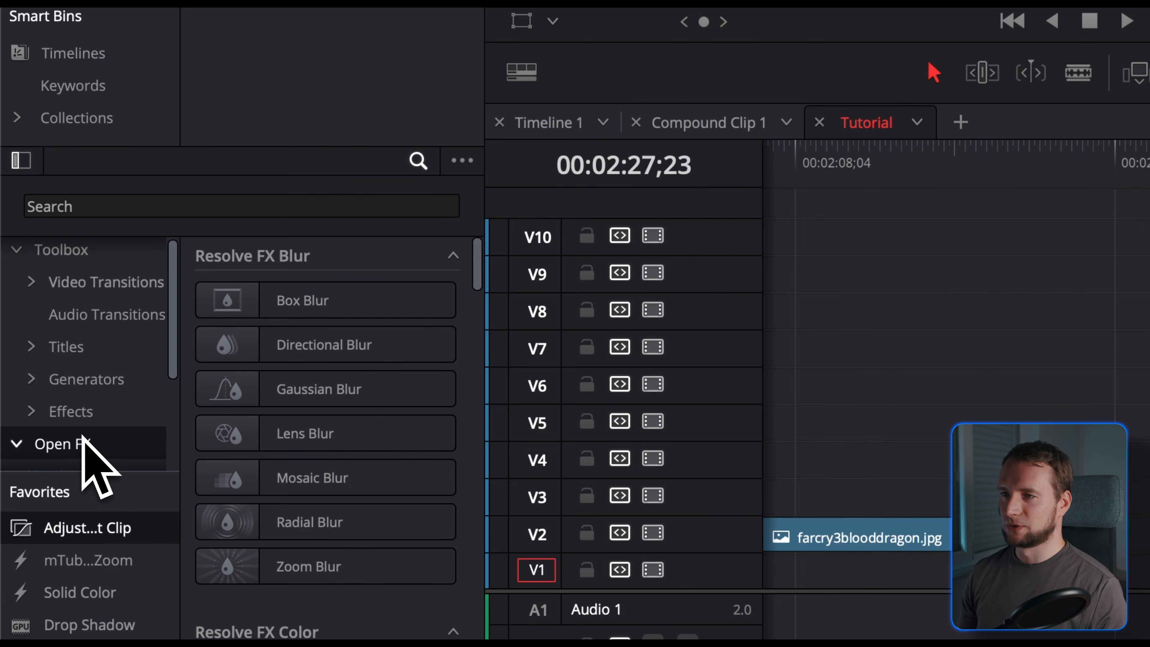
click(290, 208)
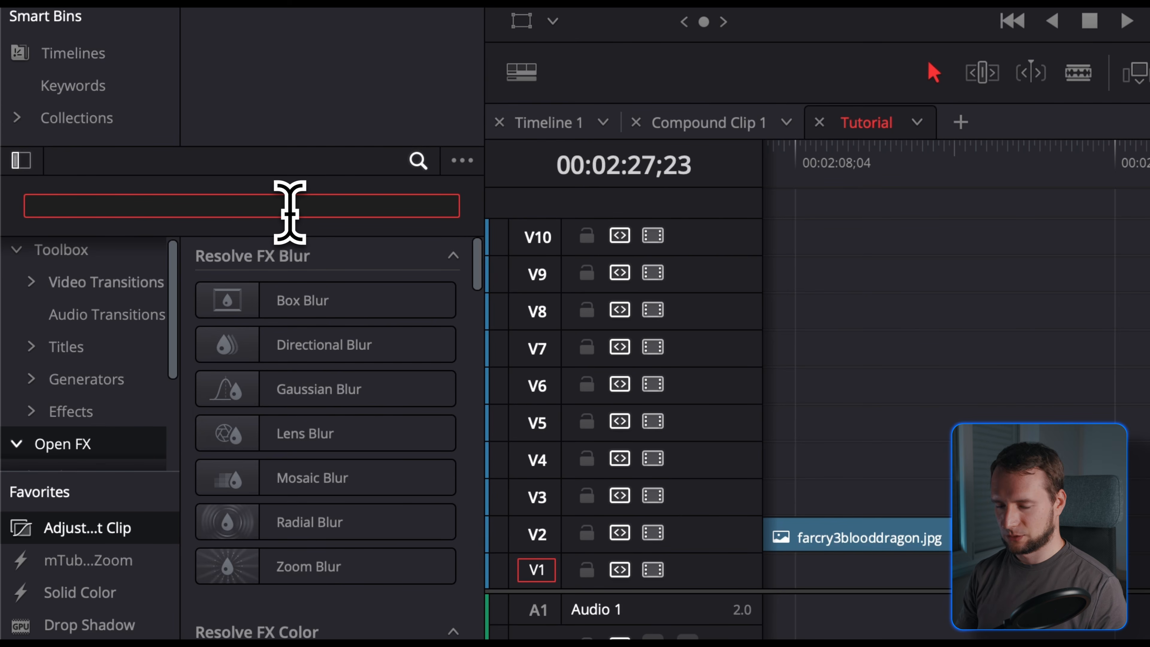
text(hala)
drag(274, 272, 566, 317)
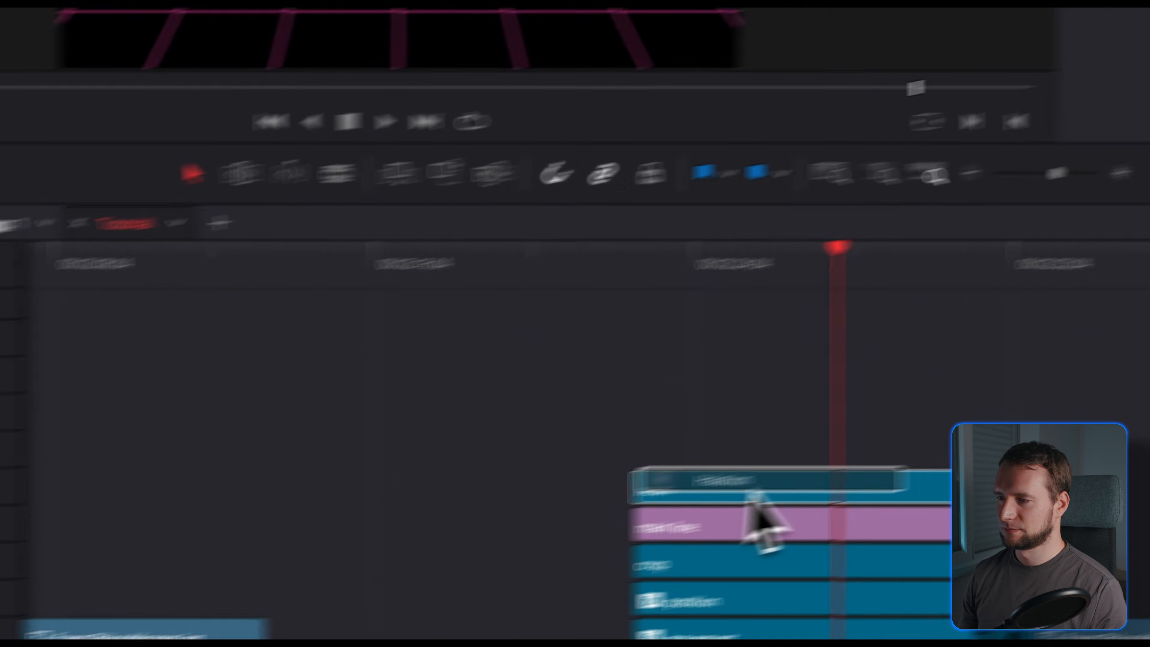
drag(757, 526, 570, 560)
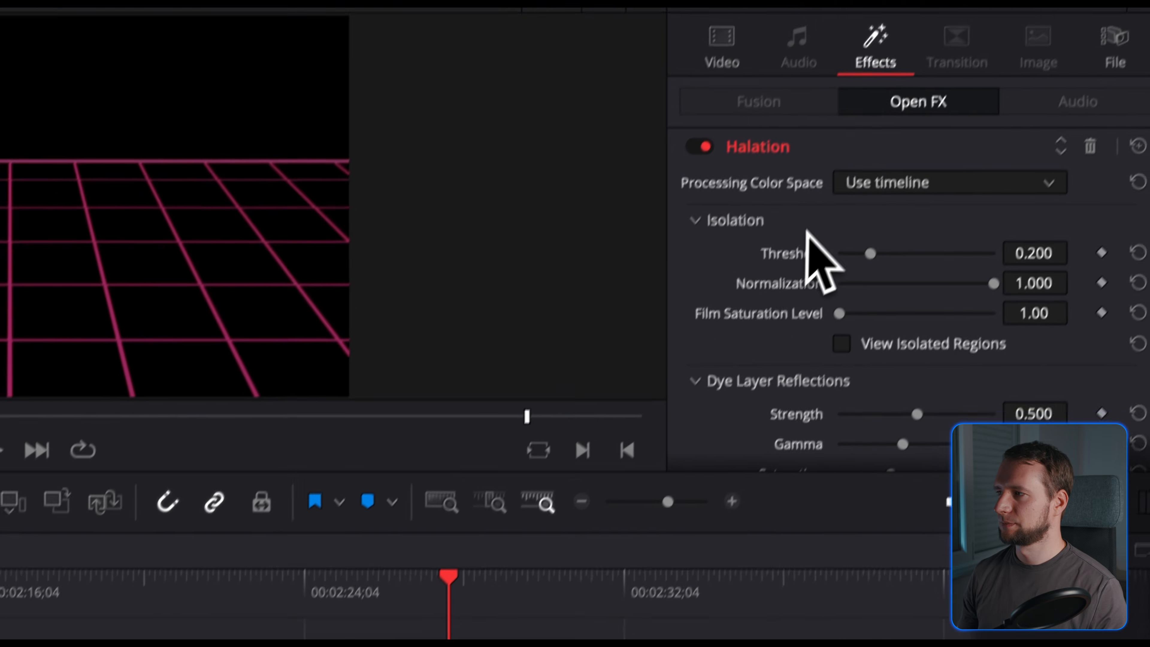
Step: Lower the Halation threshold to 0.070, raise the Secondary Glow strength slightly and play back the glowing grid
drag(850, 287, 834, 288)
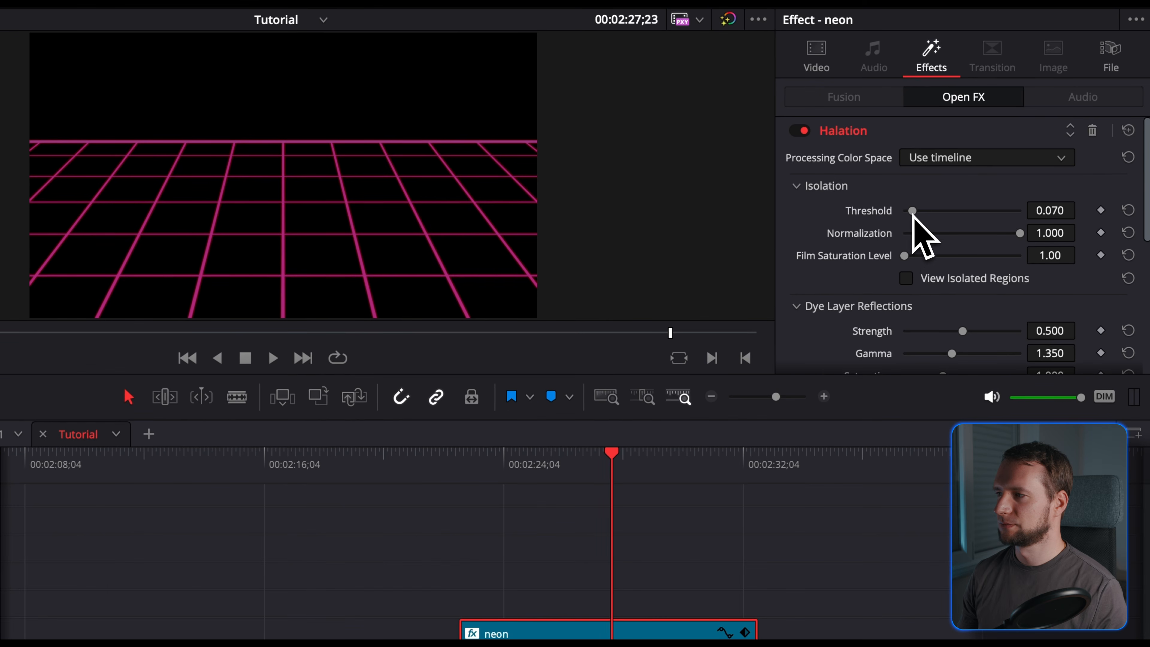
scroll(843, 217, down, 5)
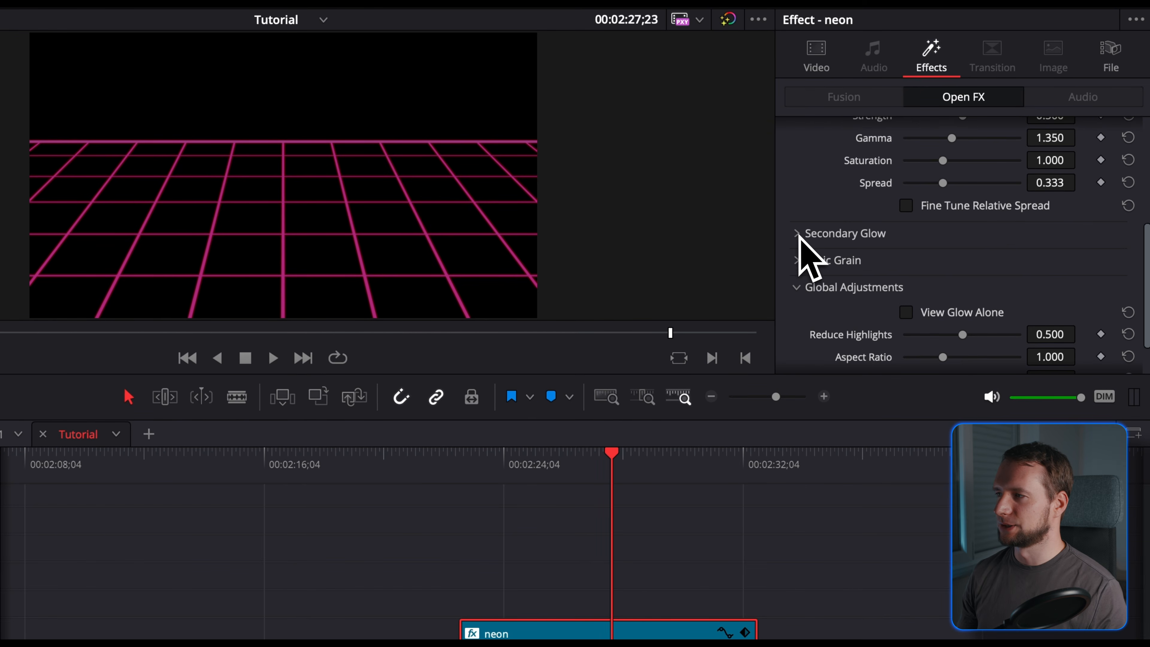
click(799, 234)
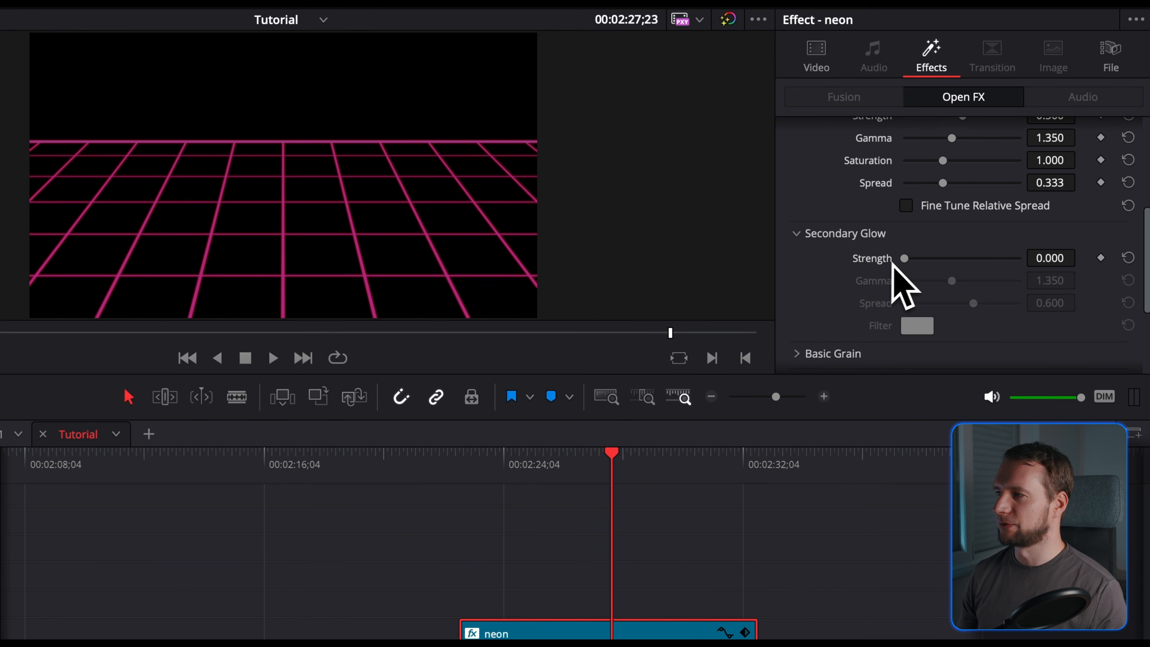
drag(904, 258, 906, 259)
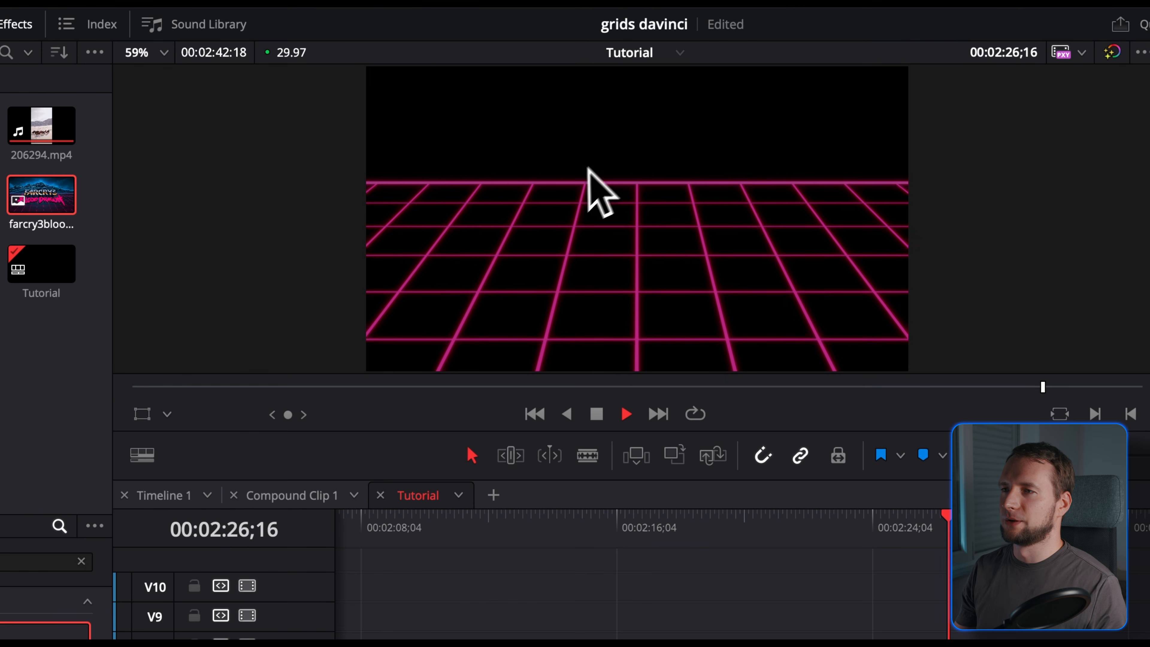
key(space)
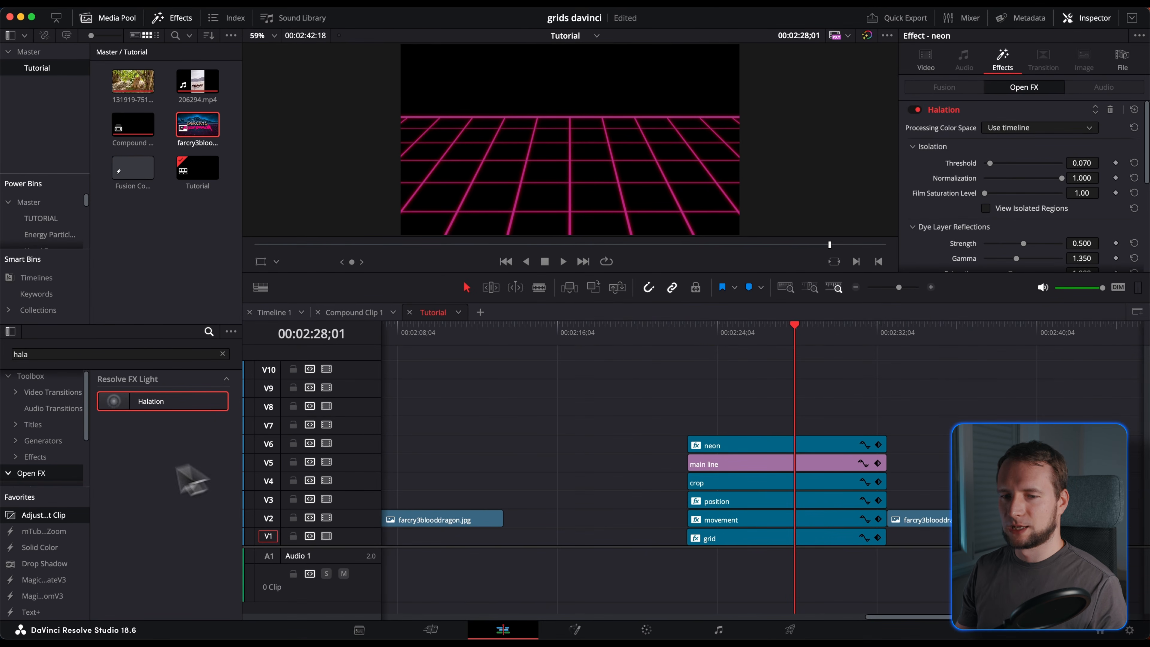
Step: Add an adjustment clip on V7 above the neon clip and rename it "move down"
drag(45, 512, 699, 435)
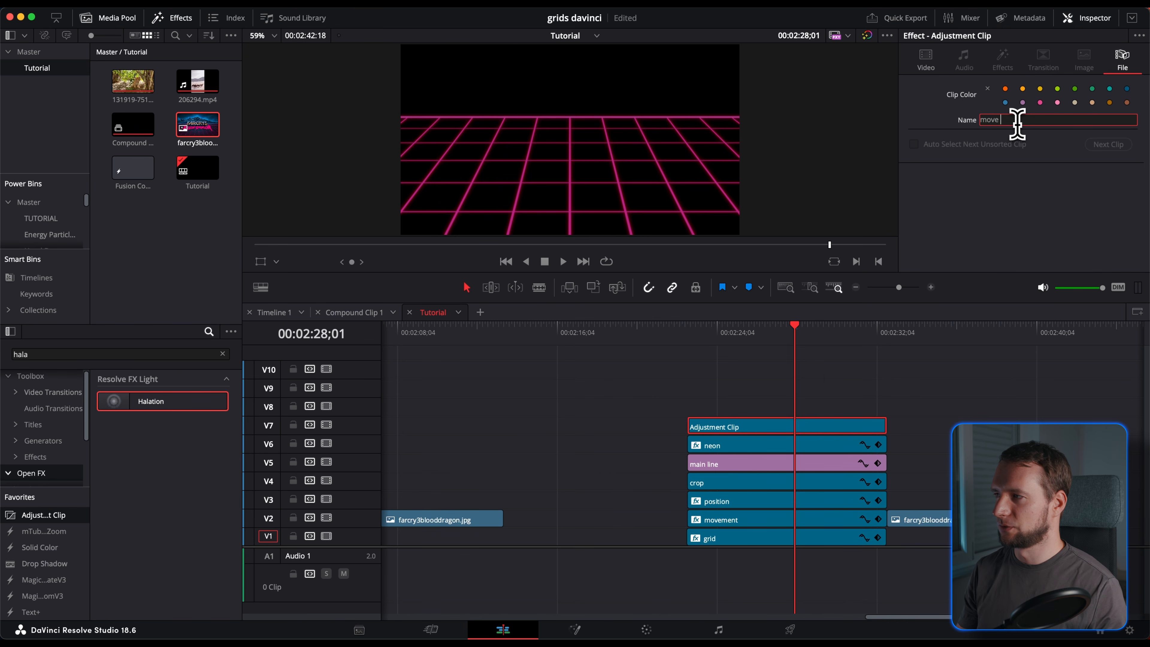
click(1017, 123)
text(move dowd)
key(Return)
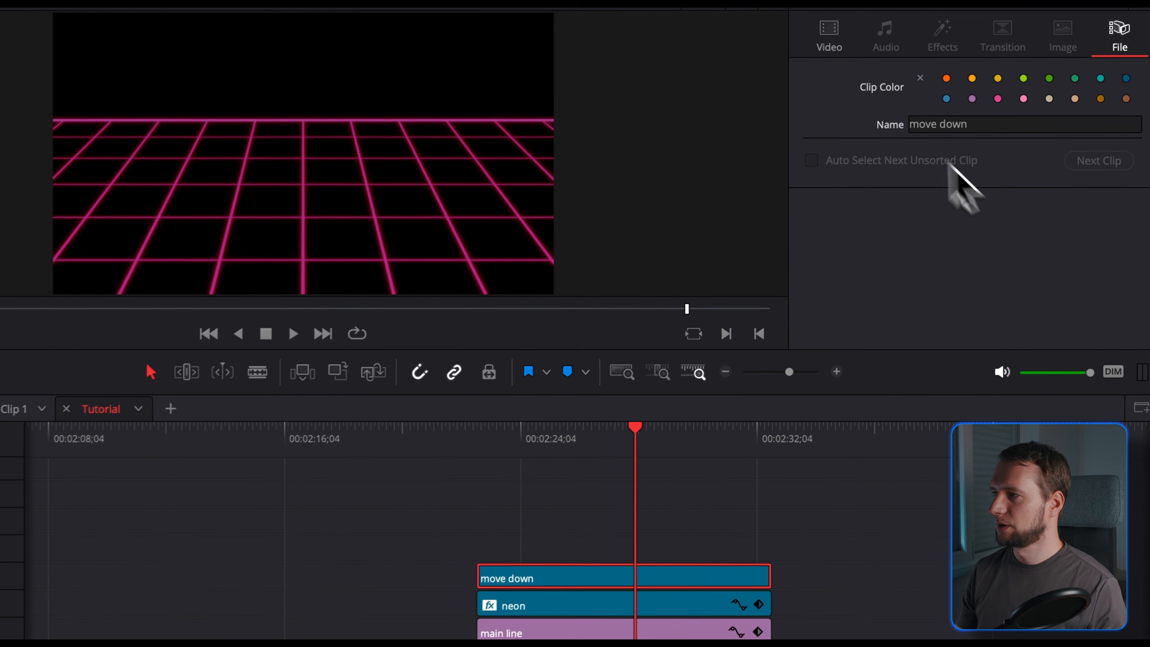
Step: Shift the grid down by setting the move down clip's Y position to about -221
click(925, 59)
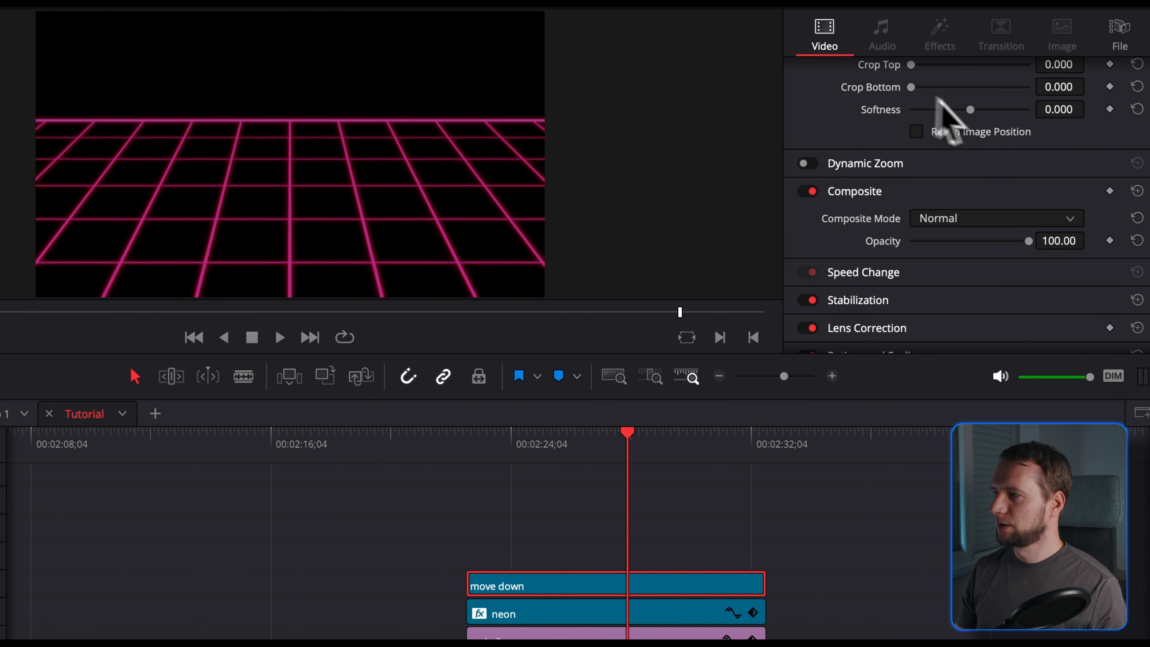
scroll(937, 97, up, 4)
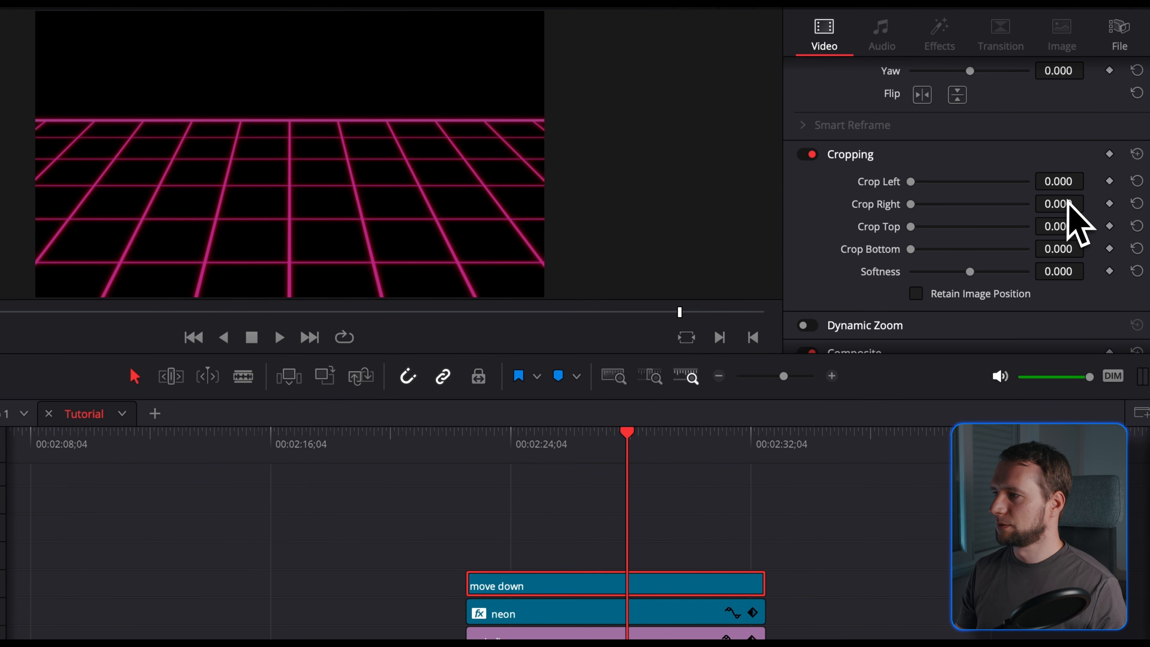
scroll(1080, 221, up, 3)
drag(1064, 120, 964, 120)
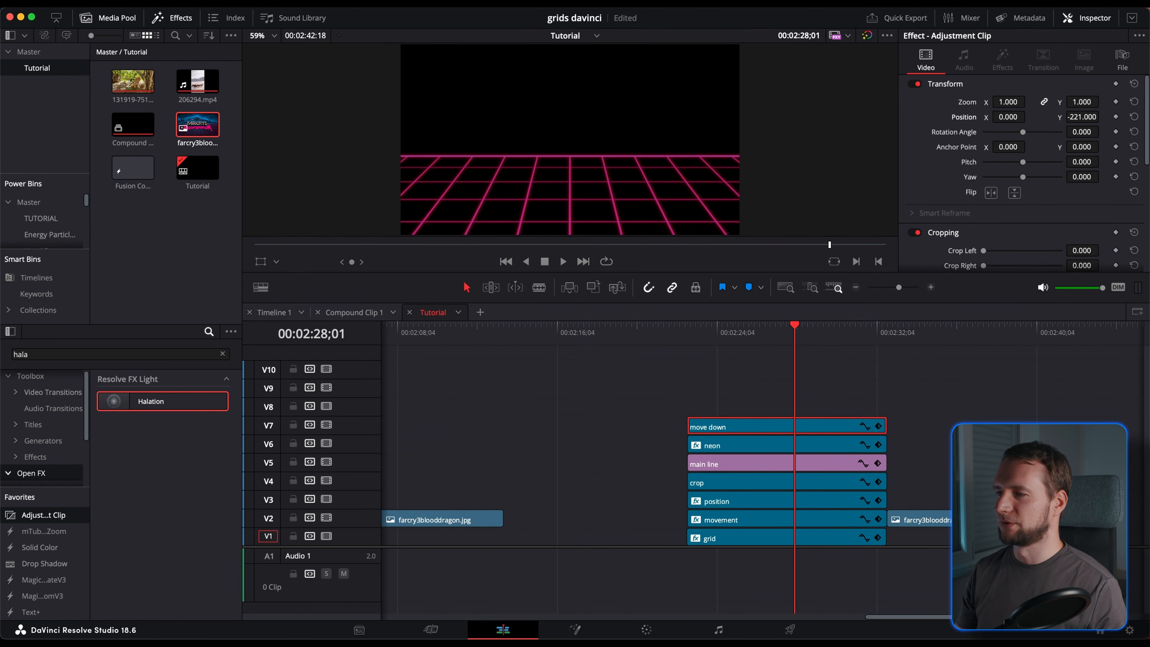
Step: Add an adjustment clip on V8 above the move down clip and apply the Mirrors effect to it
drag(55, 528, 689, 410)
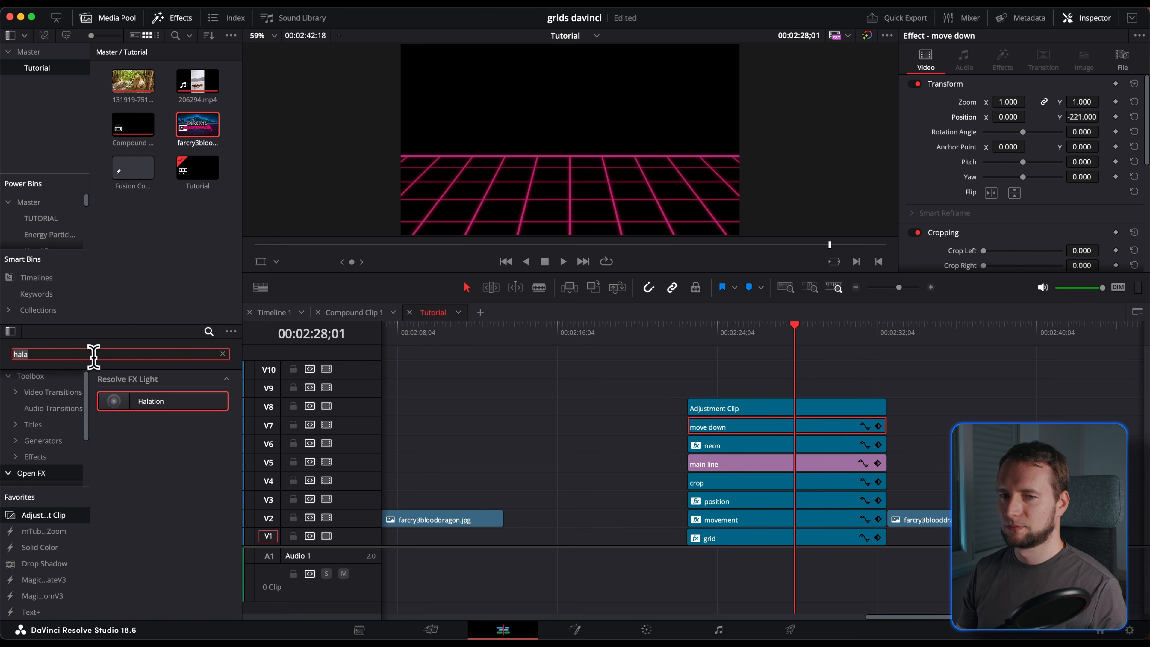
key(BackSpace)
key(BackSpace)
key(BackSpace)
key(BackSpace)
text(mirro)
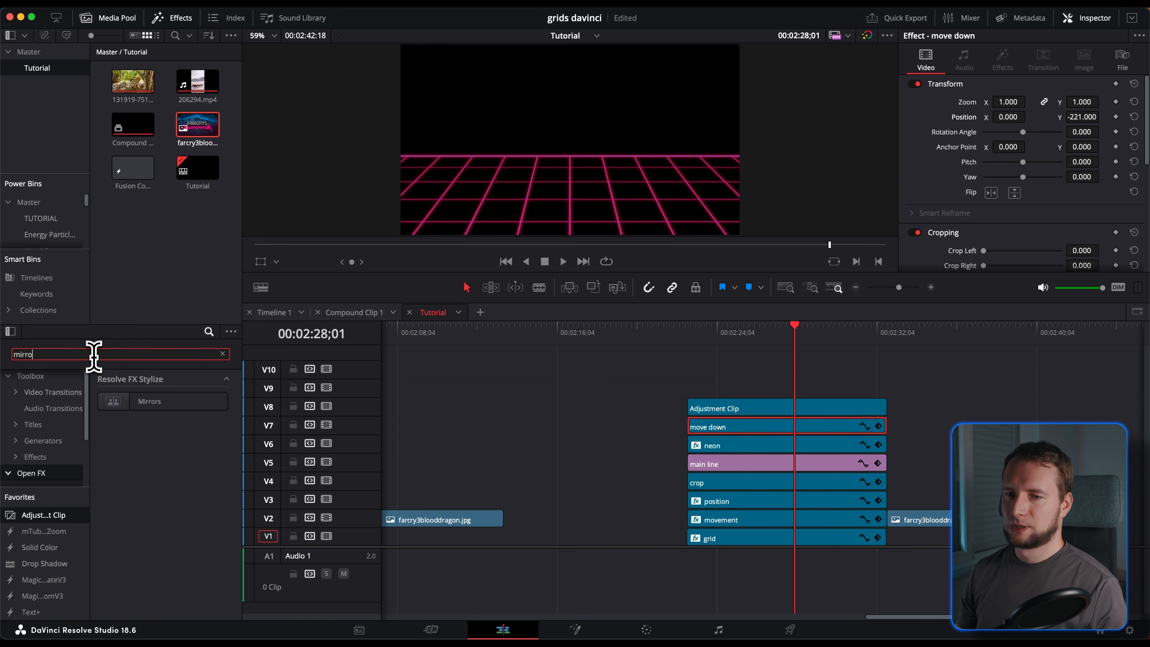
drag(138, 402, 734, 410)
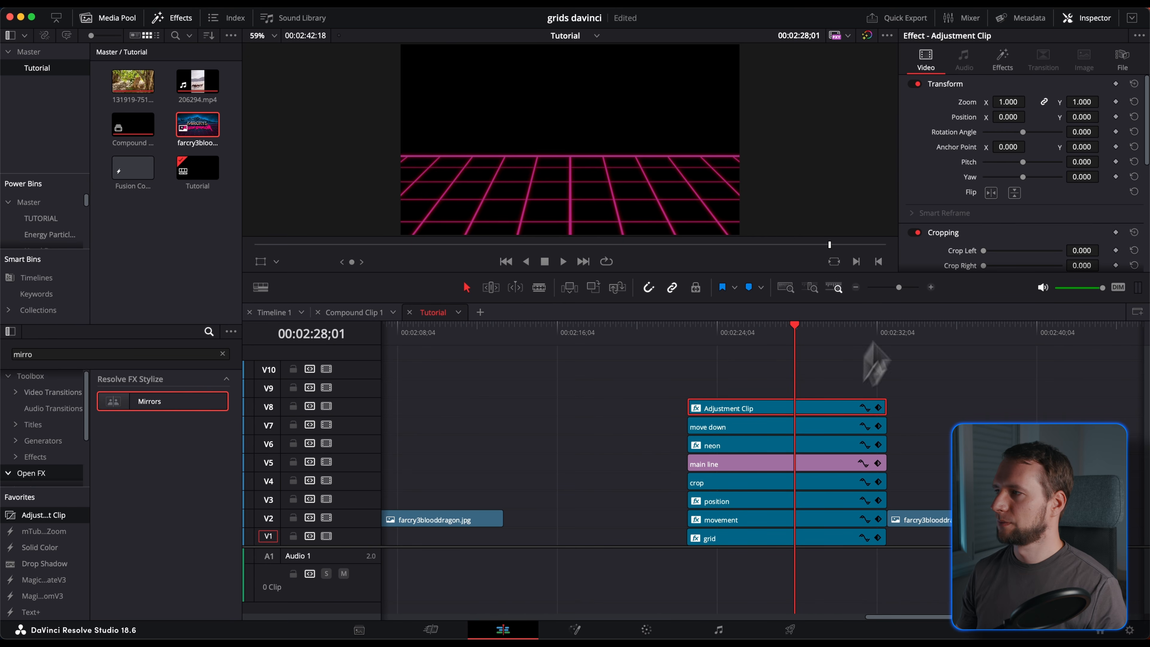
Step: Rename the adjustment clip on V8 "mirror"
click(1123, 61)
triple_click(1003, 121)
text(mirror)
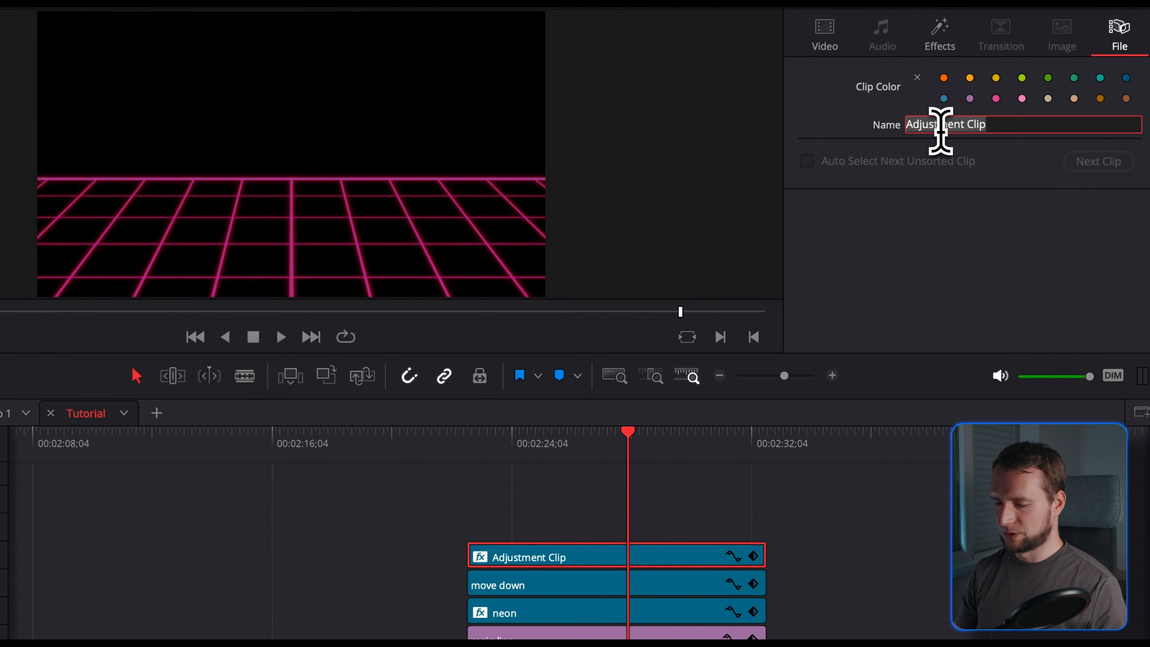
key(Return)
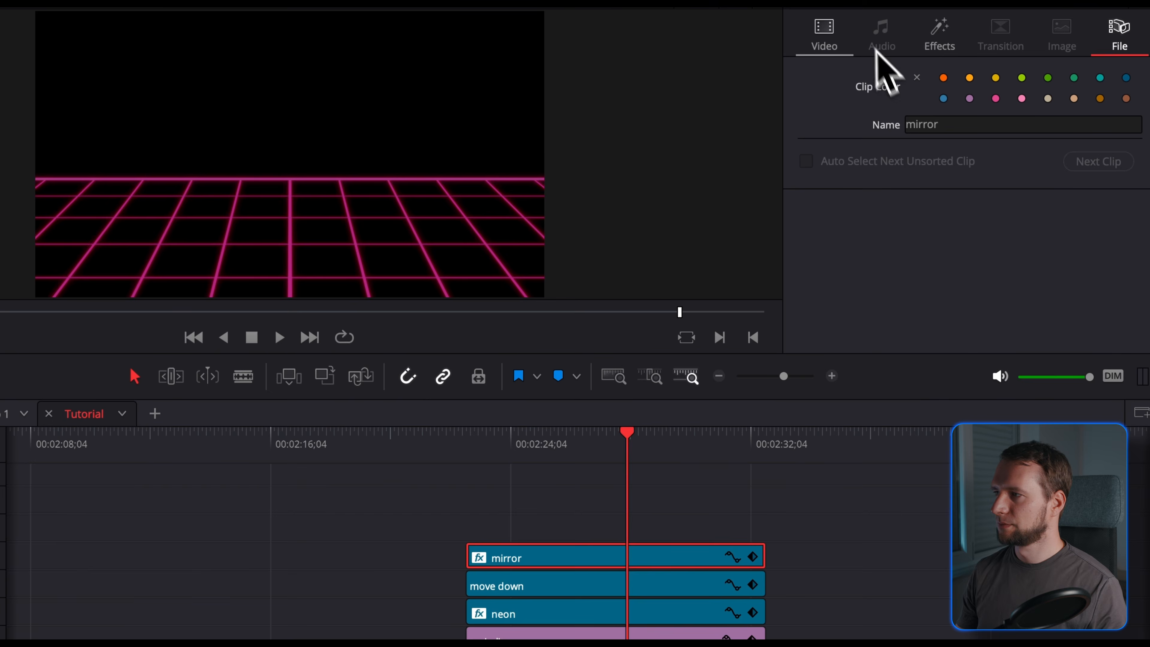
Step: Adjust Mirror 1's angle to reflect the floor grid as a ceiling, and set the move down clip's Y position to about -251
click(838, 34)
click(941, 45)
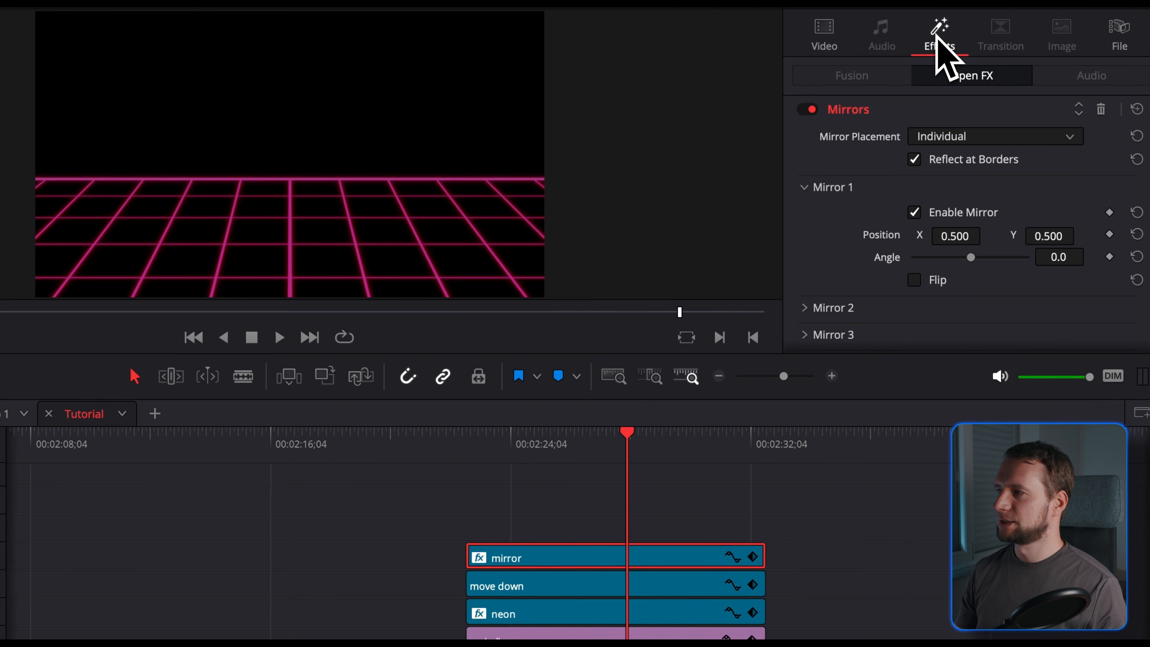
drag(971, 258, 911, 258)
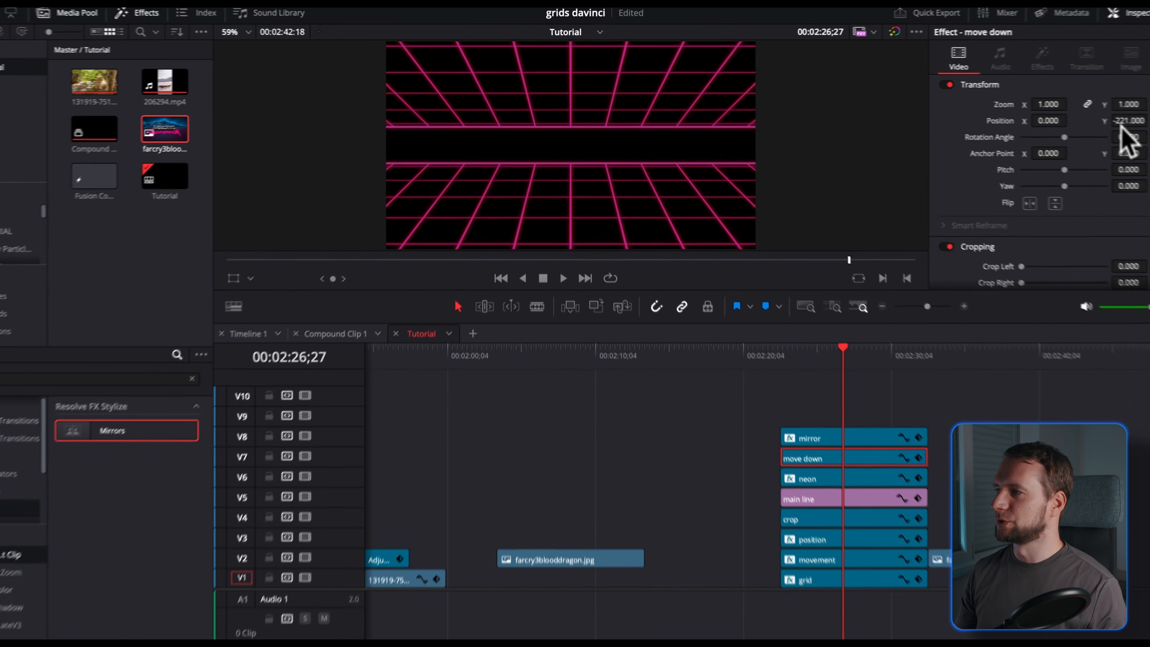
drag(1090, 119, 1075, 118)
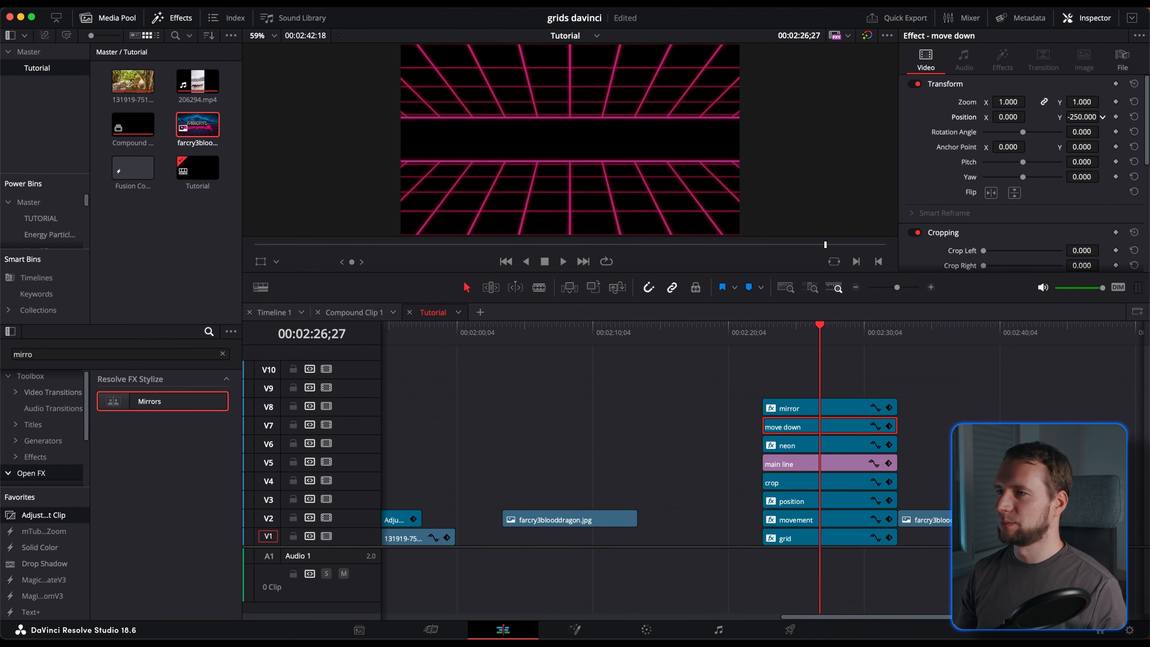
Step: Add a Text+ title reading RETROWAVE on V9 at the start of the mirror clip and set its font to Mexcellent
click(763, 325)
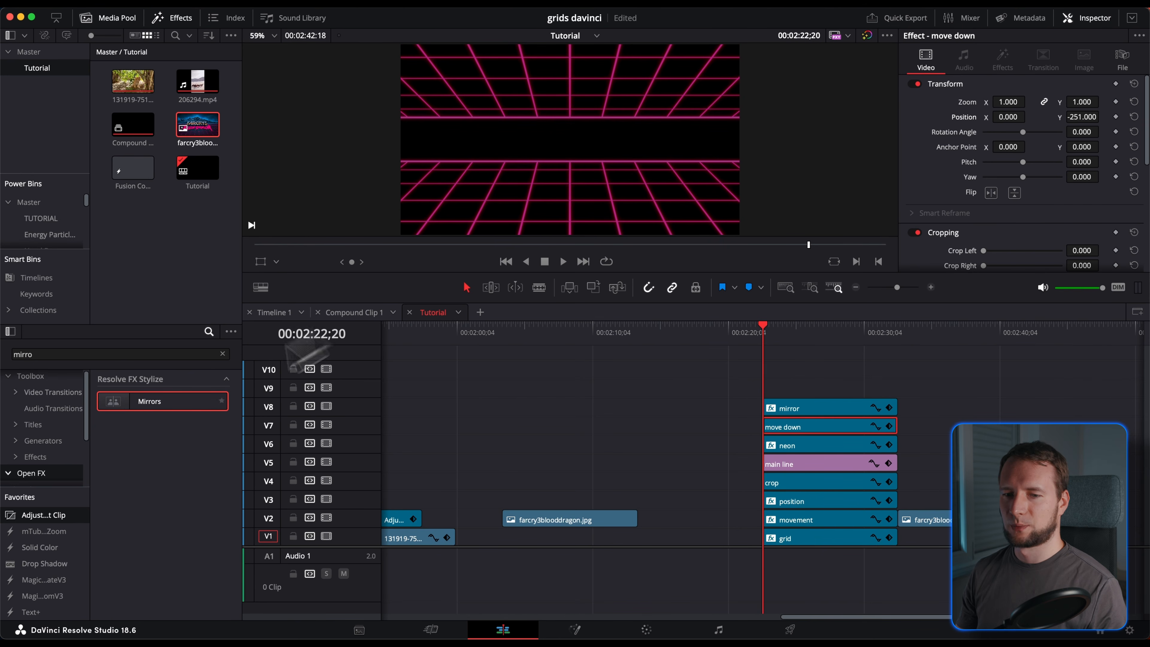
drag(29, 616, 766, 395)
scroll(960, 219, down, 3)
click(1006, 144)
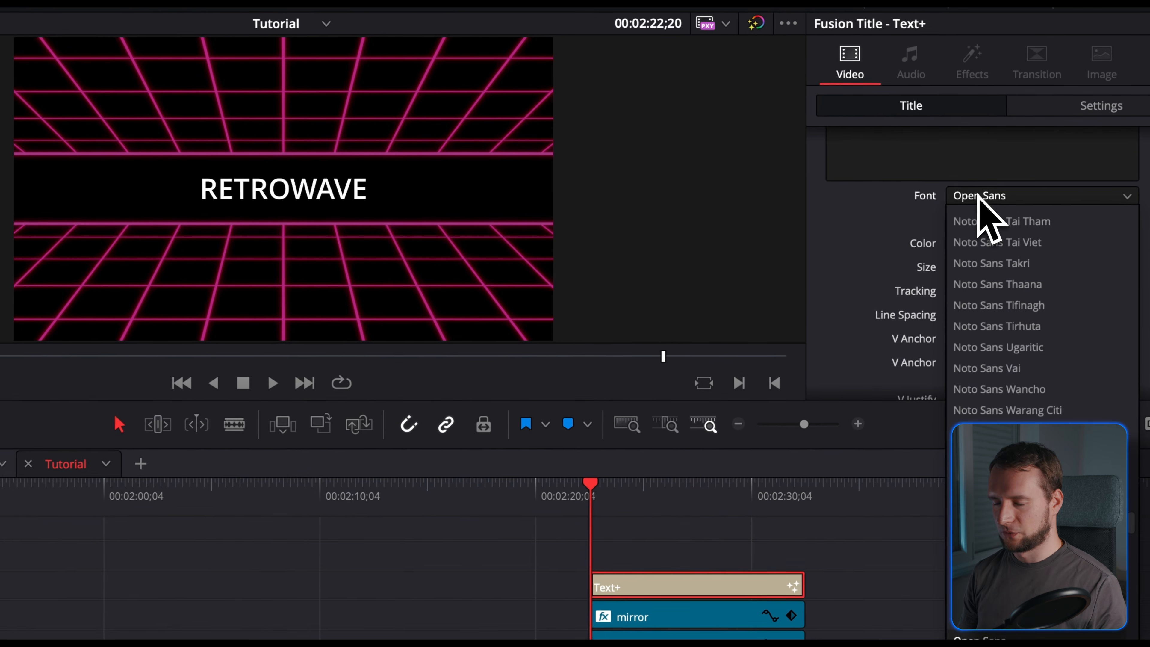
text(me)
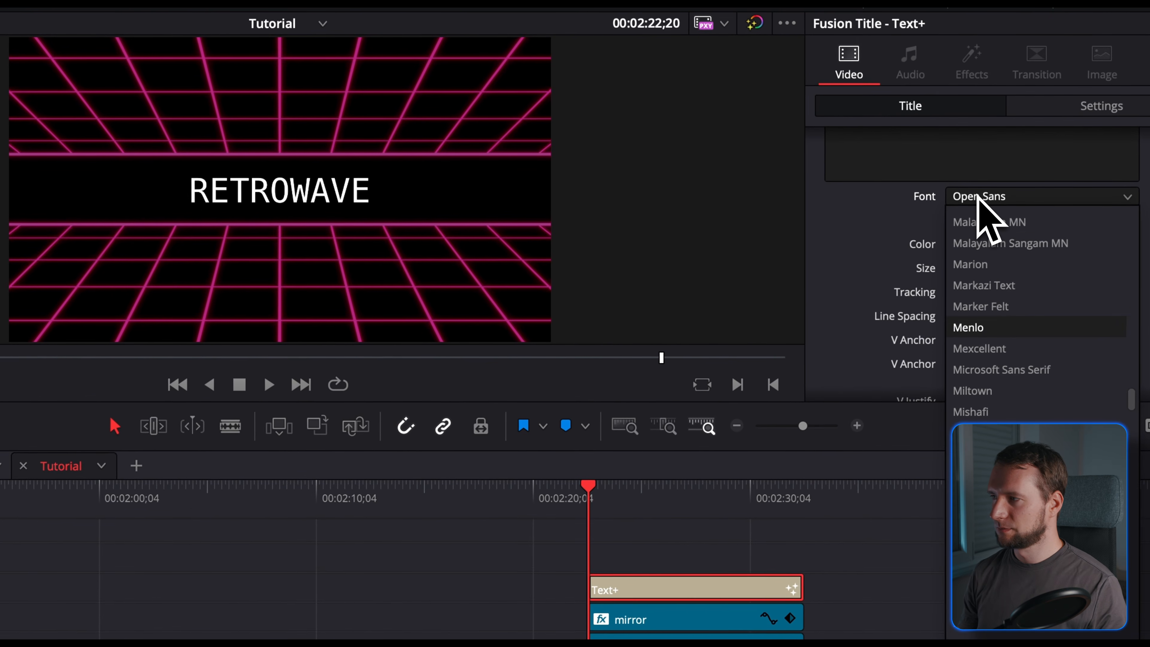
click(1013, 350)
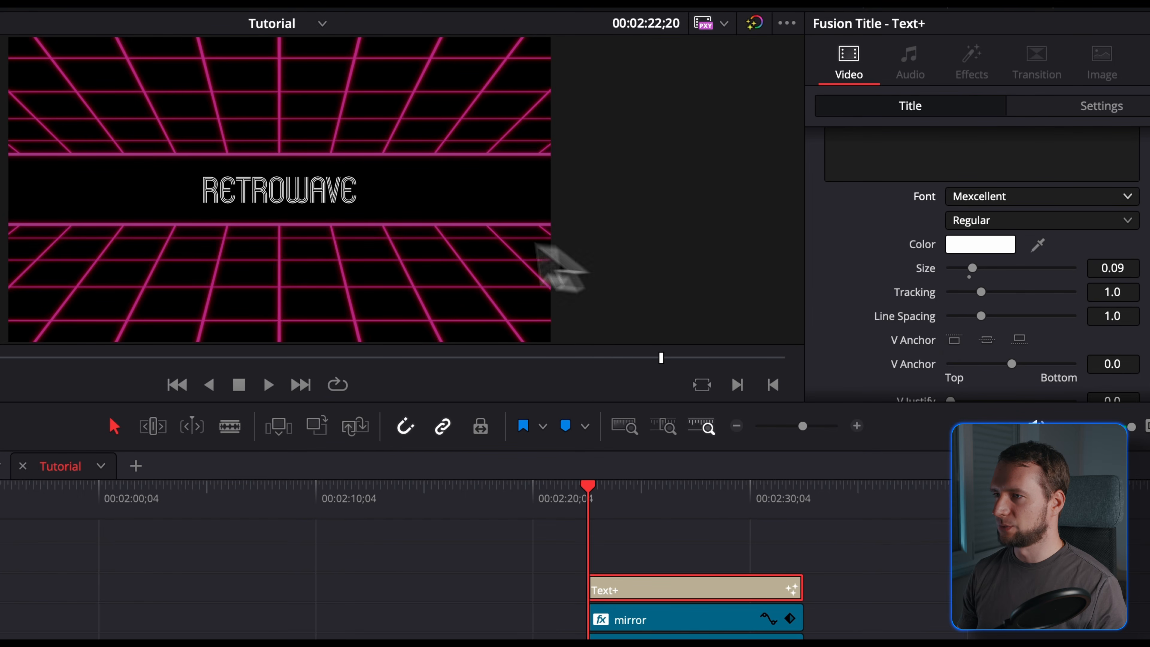
Step: Enlarge the RETROWAVE title to a size of about 0.15 and color it with the magenta sampled from the grid lines
drag(982, 267, 990, 269)
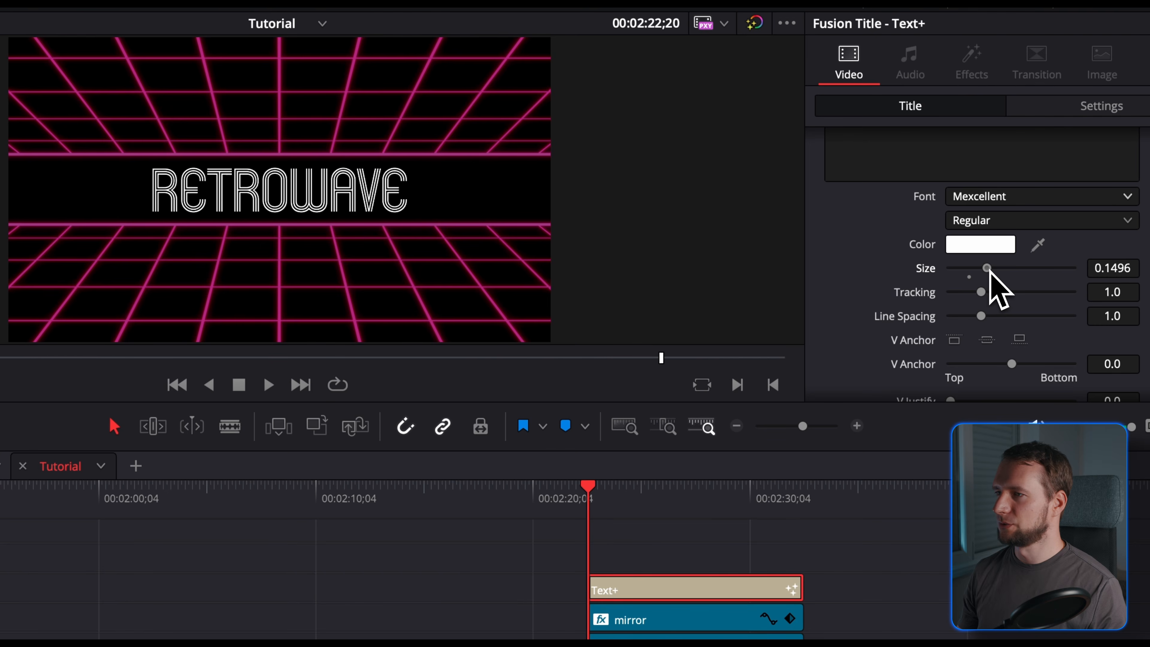
click(969, 247)
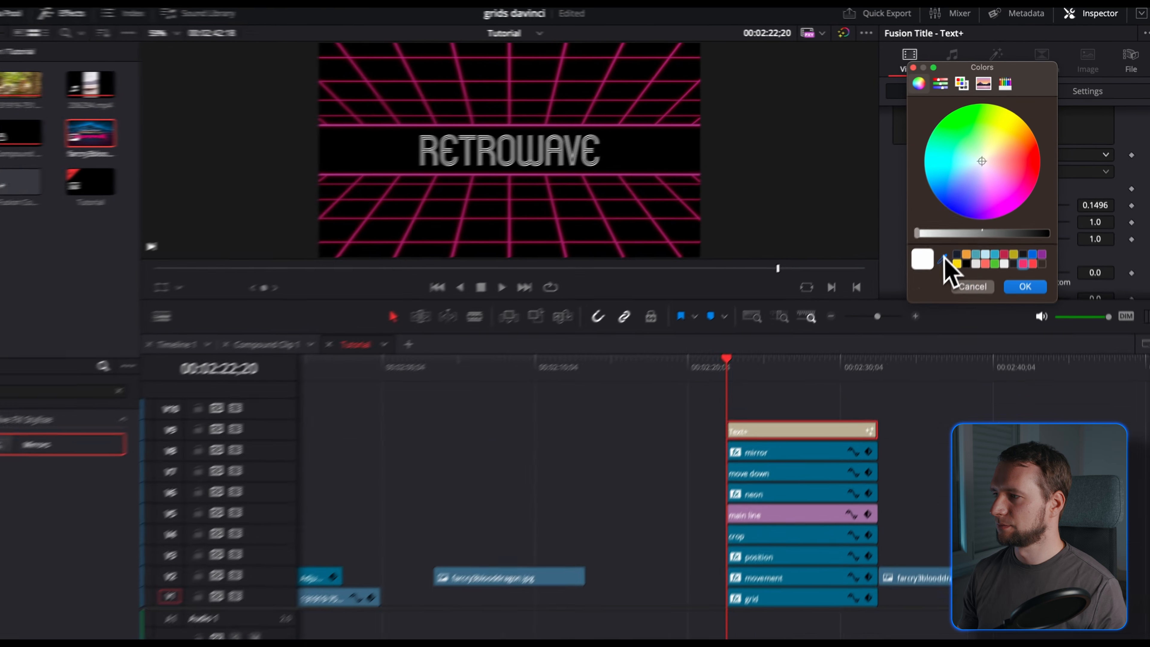
click(894, 345)
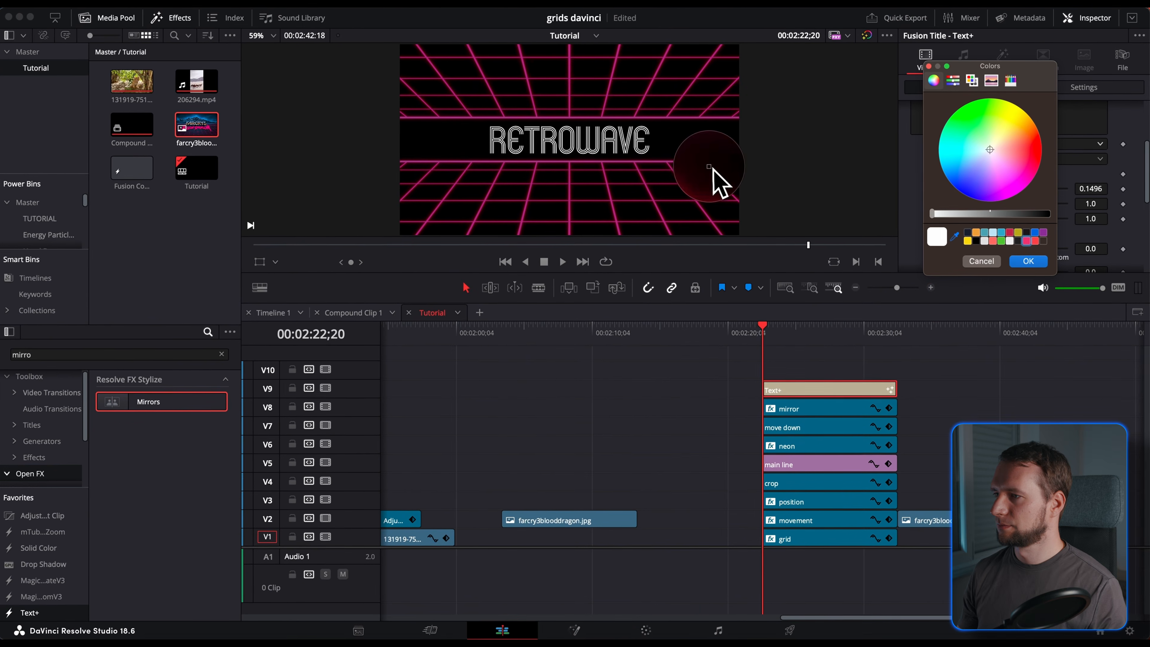
click(707, 171)
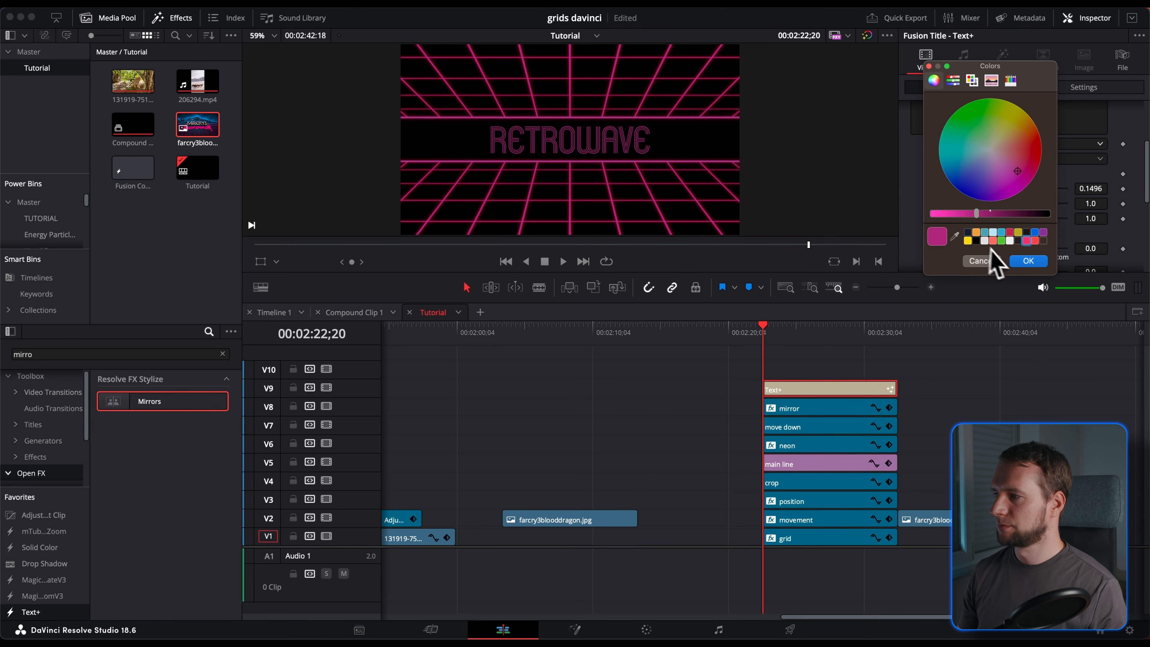
click(1029, 260)
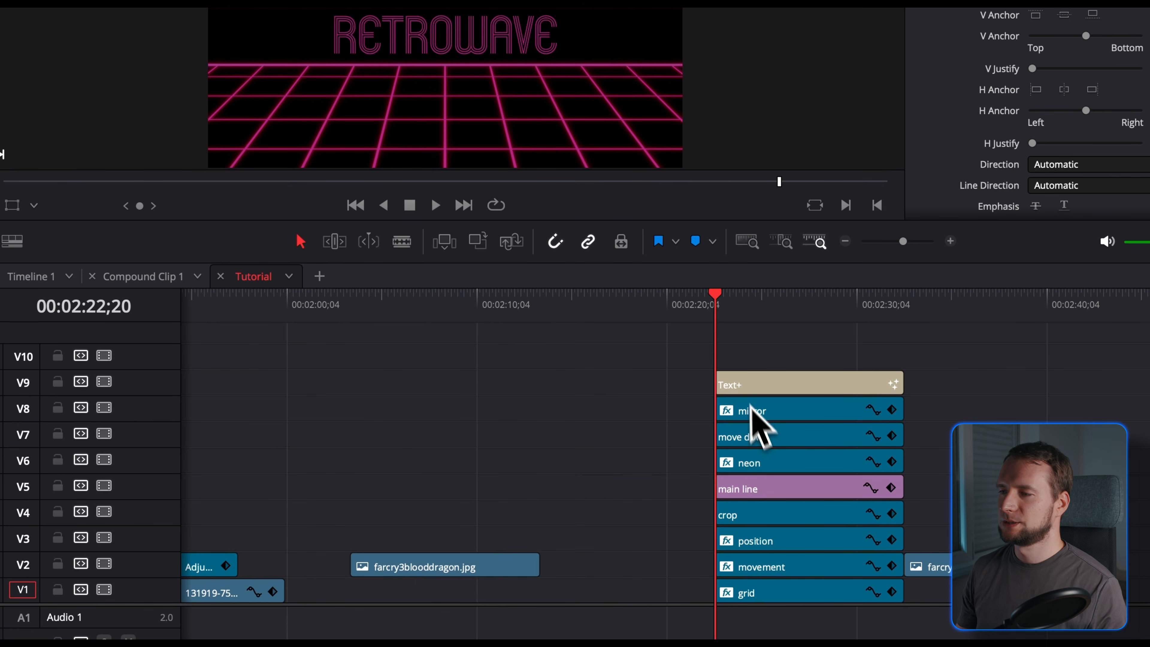
Step: Duplicate the neon adjustment clip onto V10 above the title and play back the glowing result
drag(772, 466, 777, 369)
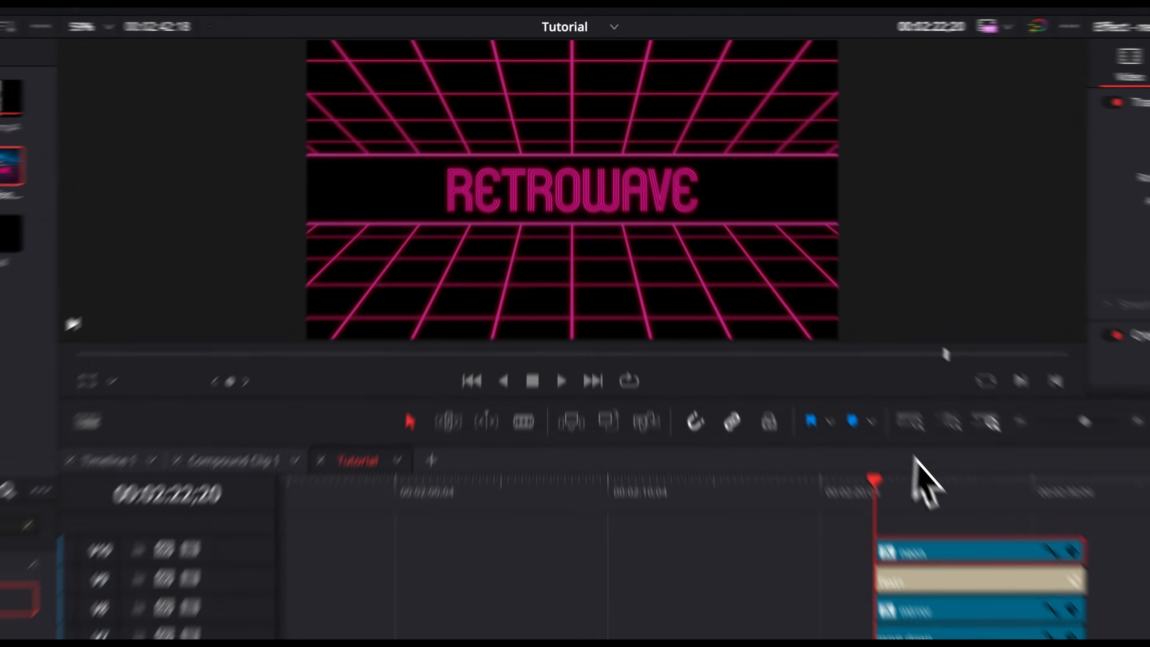
key(space)
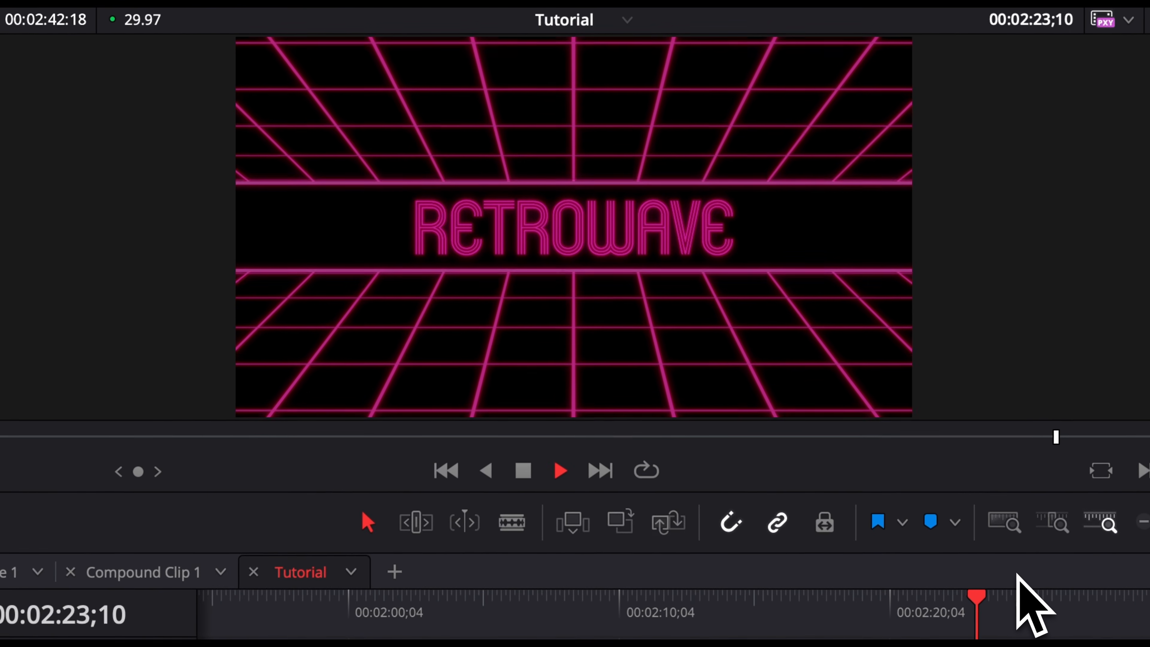